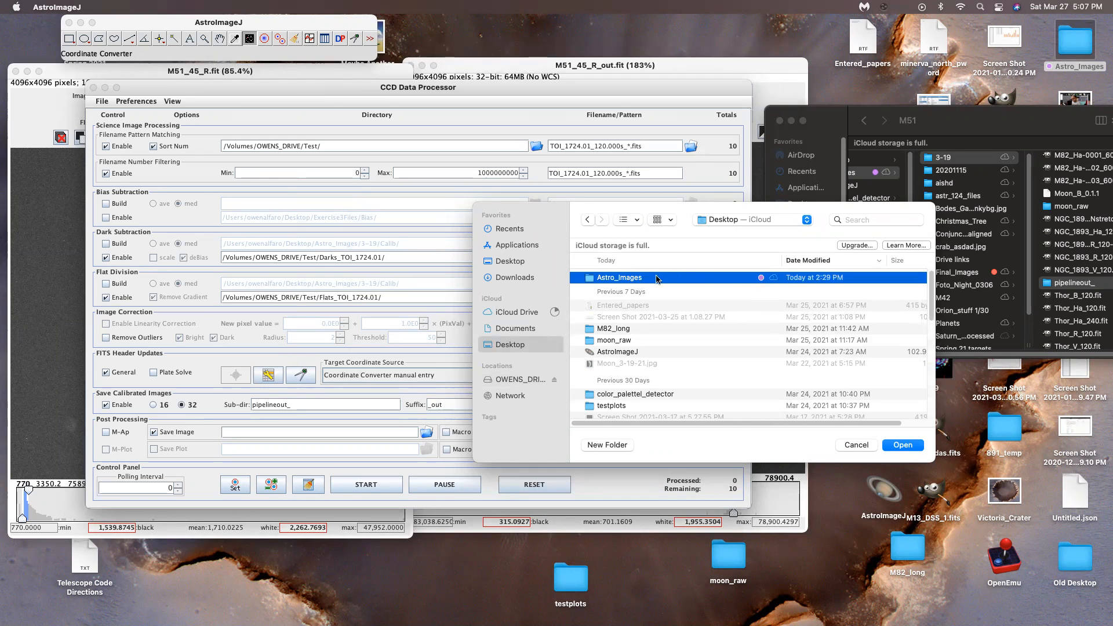
- Set the science image directory to the 3-19 folder inside Astro_Images on the Desktop
{"action": "left_click", "coordinate": [660, 220]}
{"action": "left_click", "coordinate": [626, 220]}
{"action": "left_click", "coordinate": [626, 220]}
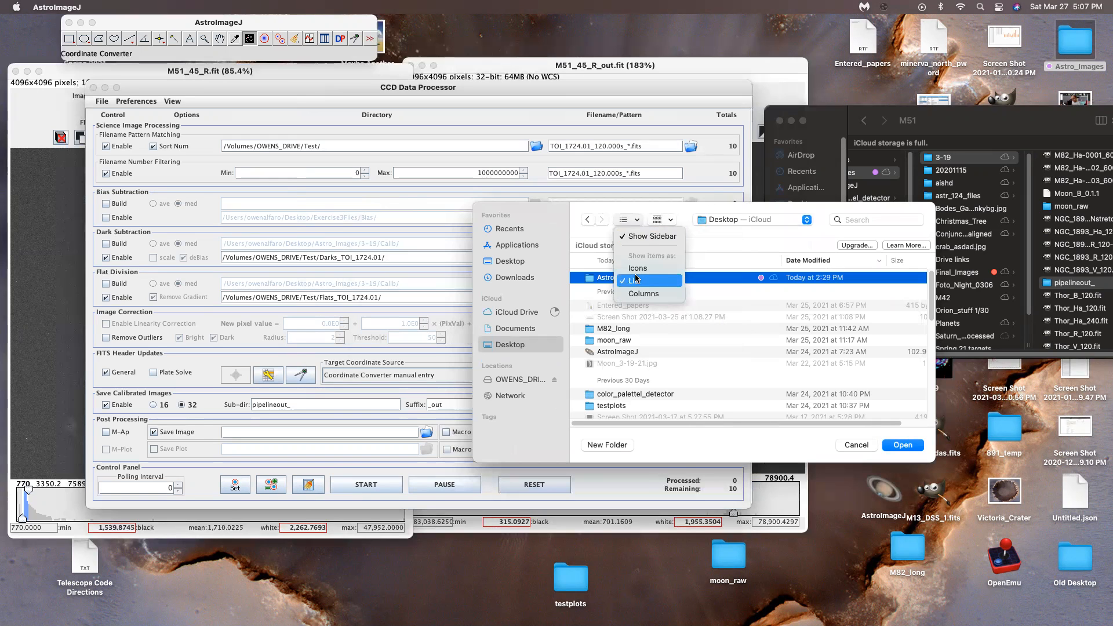
{"action": "left_click", "coordinate": [639, 294]}
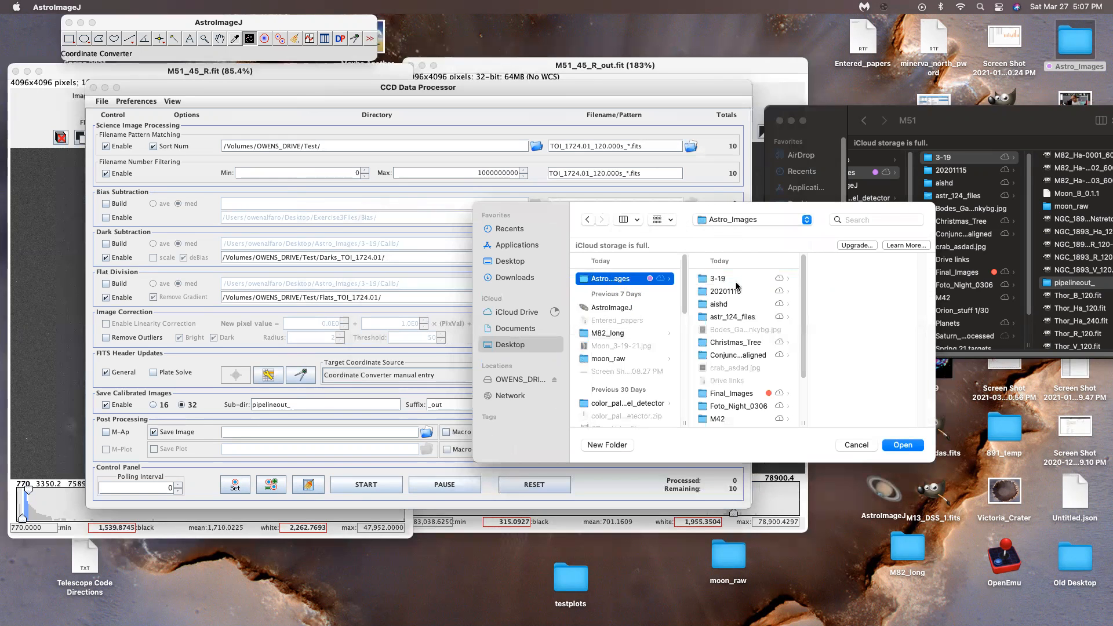
{"action": "left_click", "coordinate": [732, 282]}
{"action": "key", "text": "Return"}
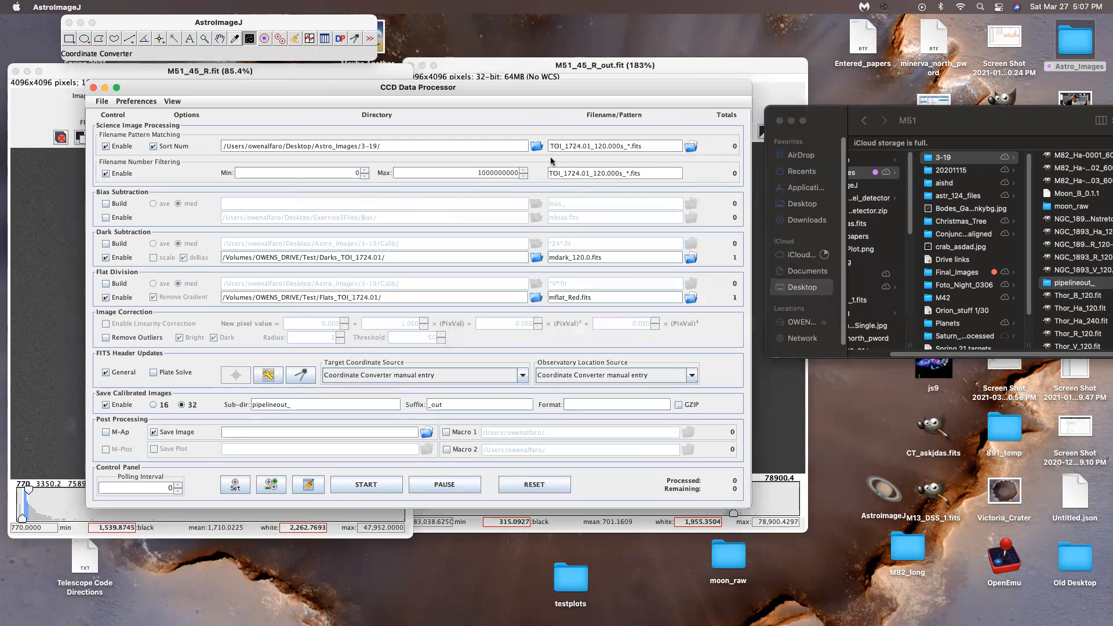
{"action": "left_click", "coordinate": [531, 149]}
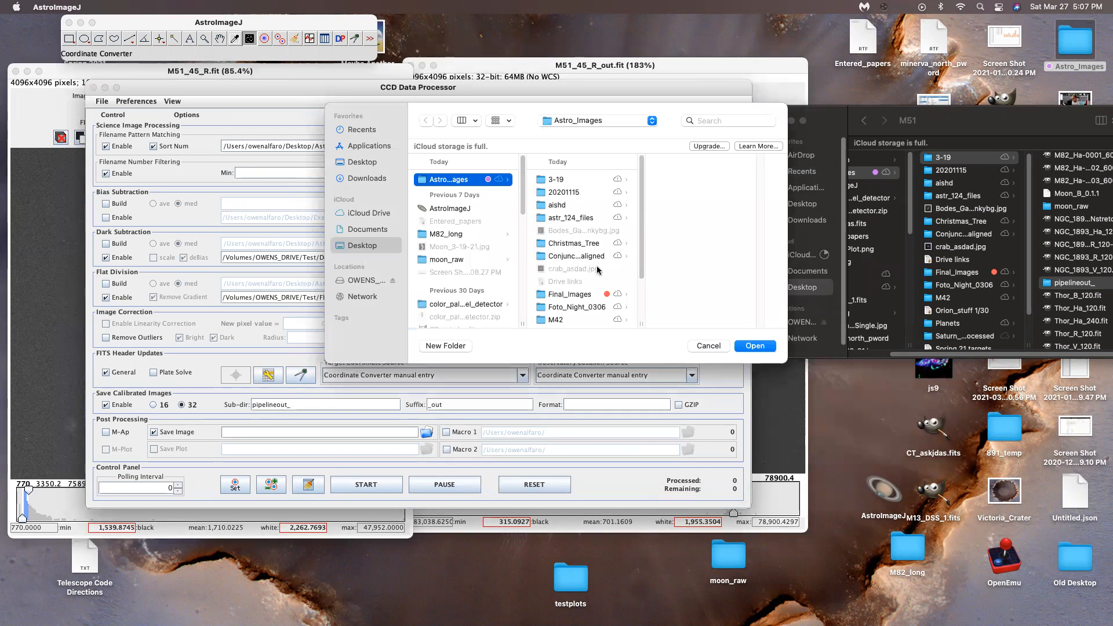
{"action": "left_click", "coordinate": [565, 181]}
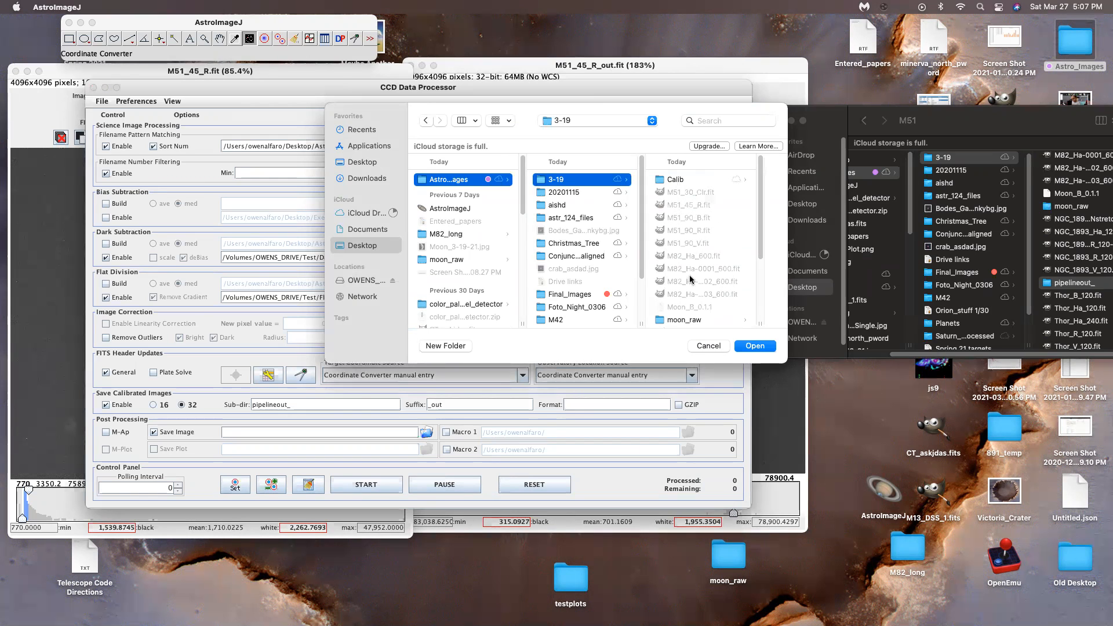
{"action": "left_click", "coordinate": [756, 346]}
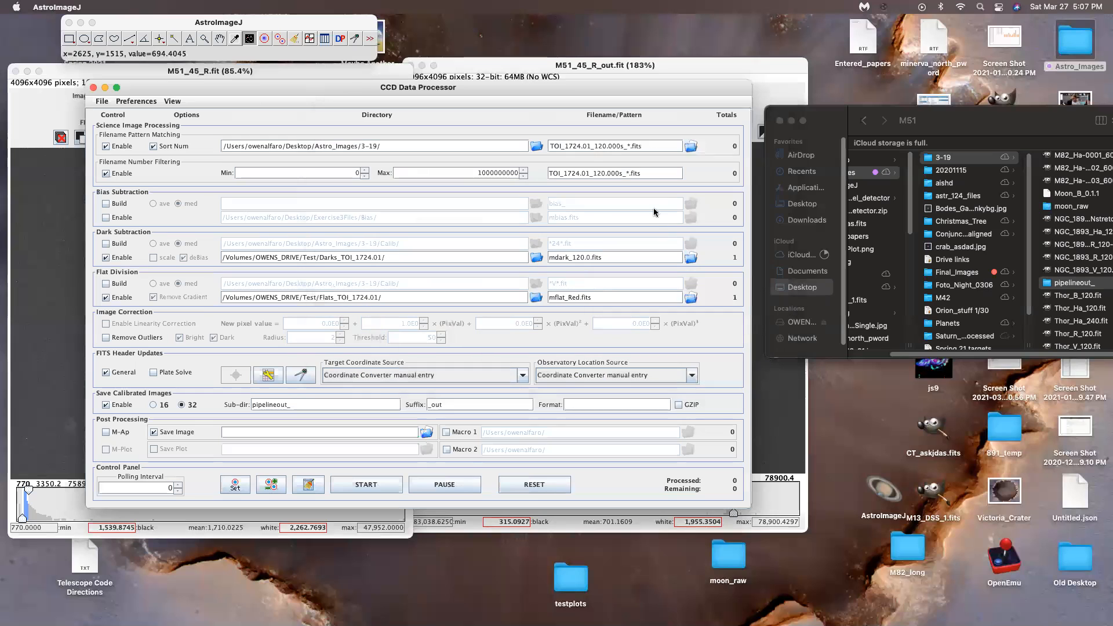
- Set the science filename pattern by choosing M51_90_R.fit from the 3-19 folder
{"action": "left_click", "coordinate": [690, 146]}
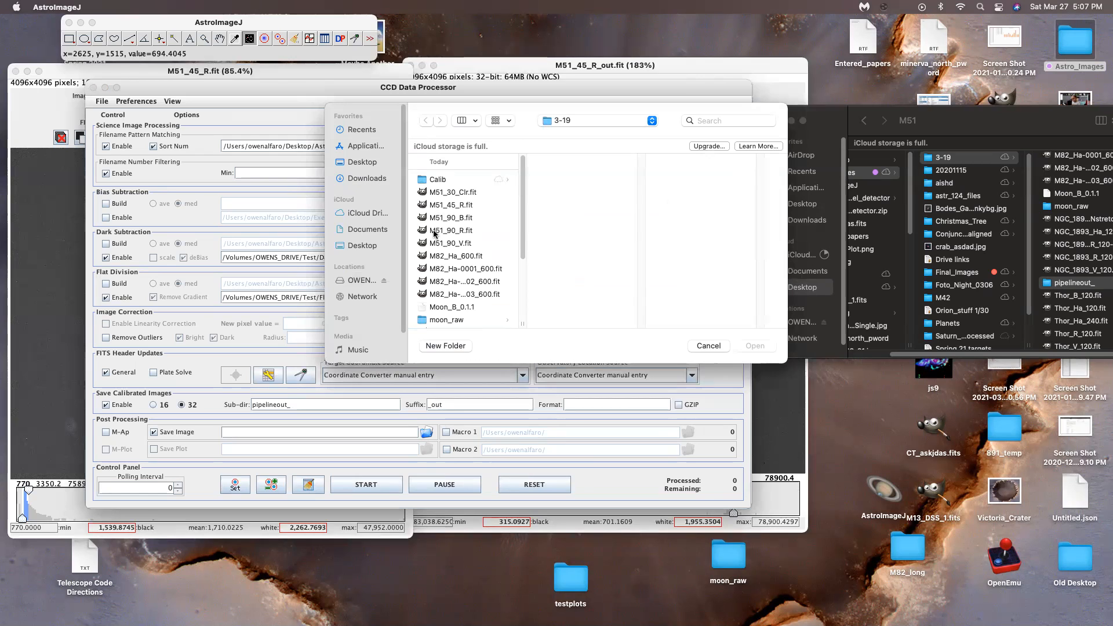
{"action": "left_click", "coordinate": [441, 231]}
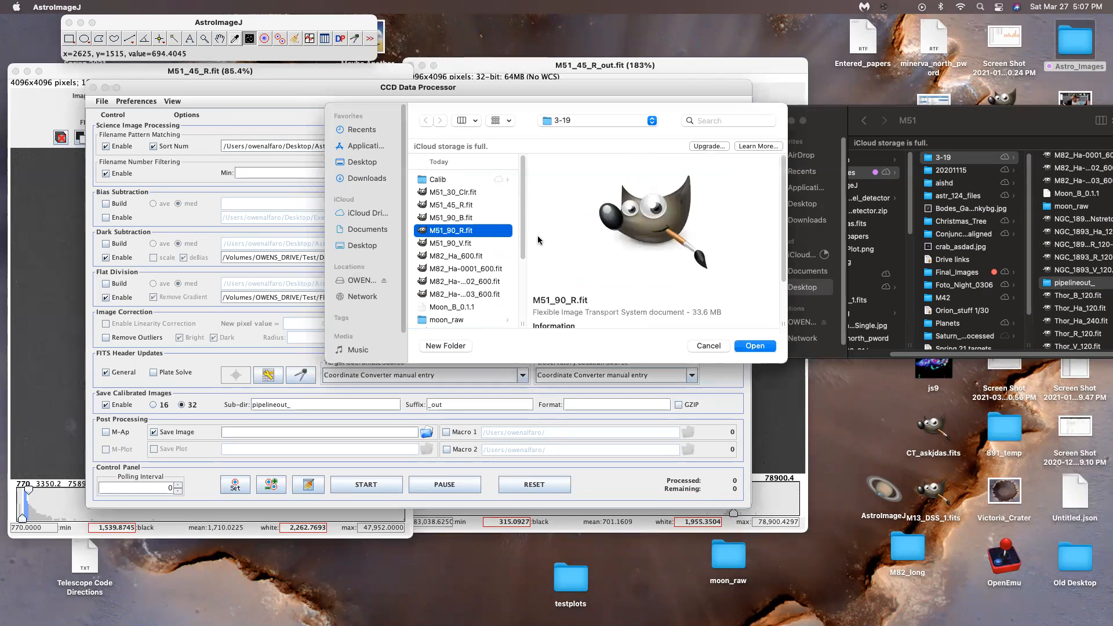
{"action": "left_click", "coordinate": [755, 346]}
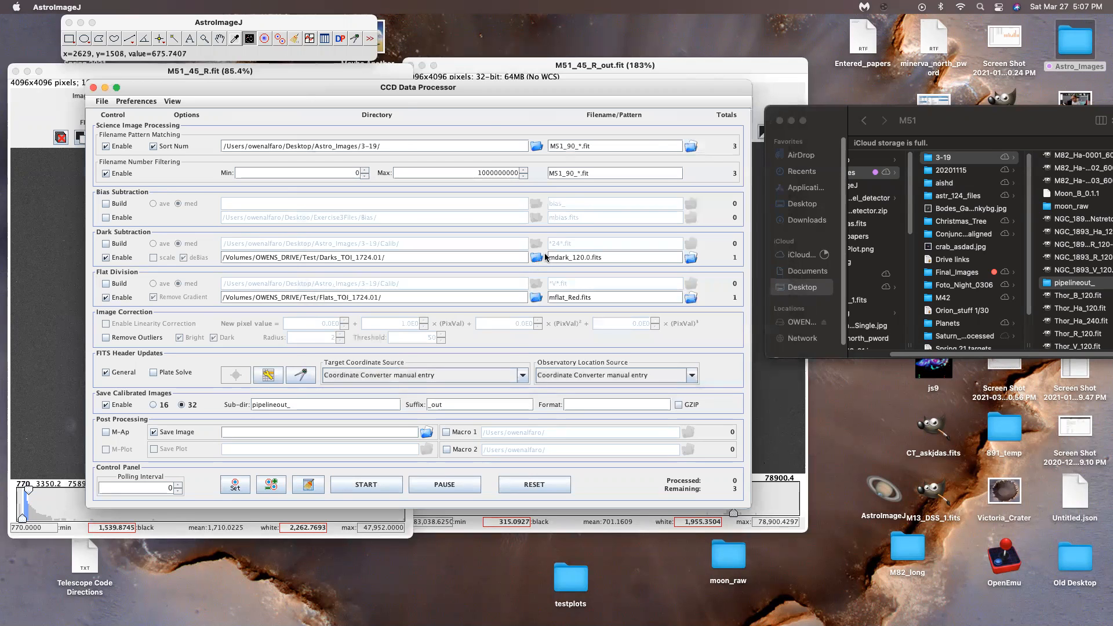
- Browse for the master dark directory to Astro_Images/3-19/Calib on the Desktop and locate its mdark files
{"action": "left_click", "coordinate": [536, 257]}
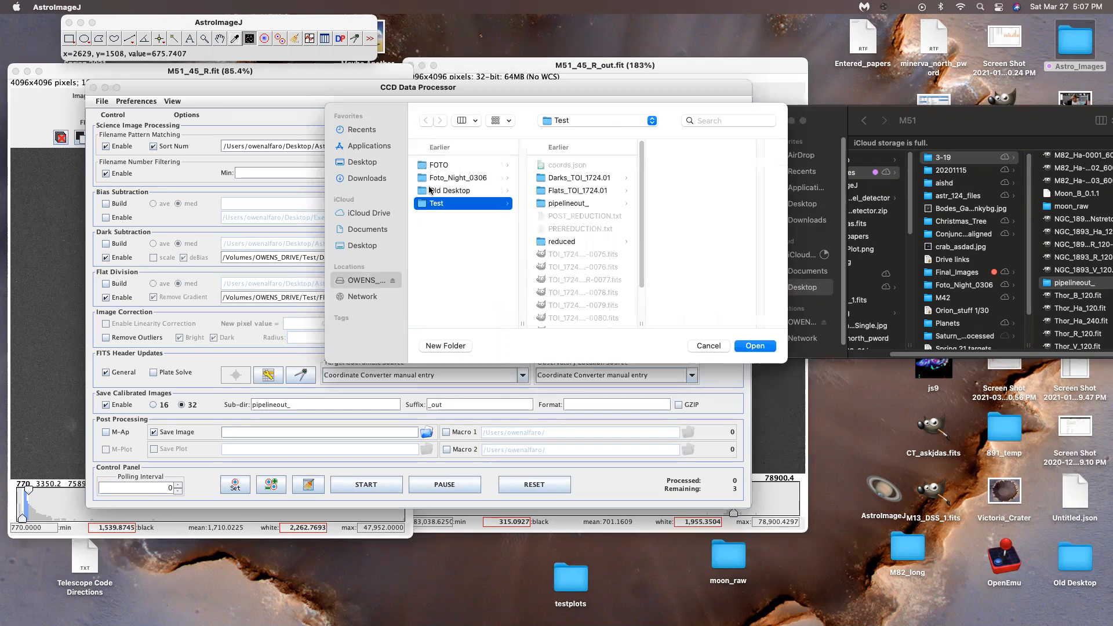
{"action": "left_click", "coordinate": [364, 245]}
{"action": "left_click", "coordinate": [462, 181]}
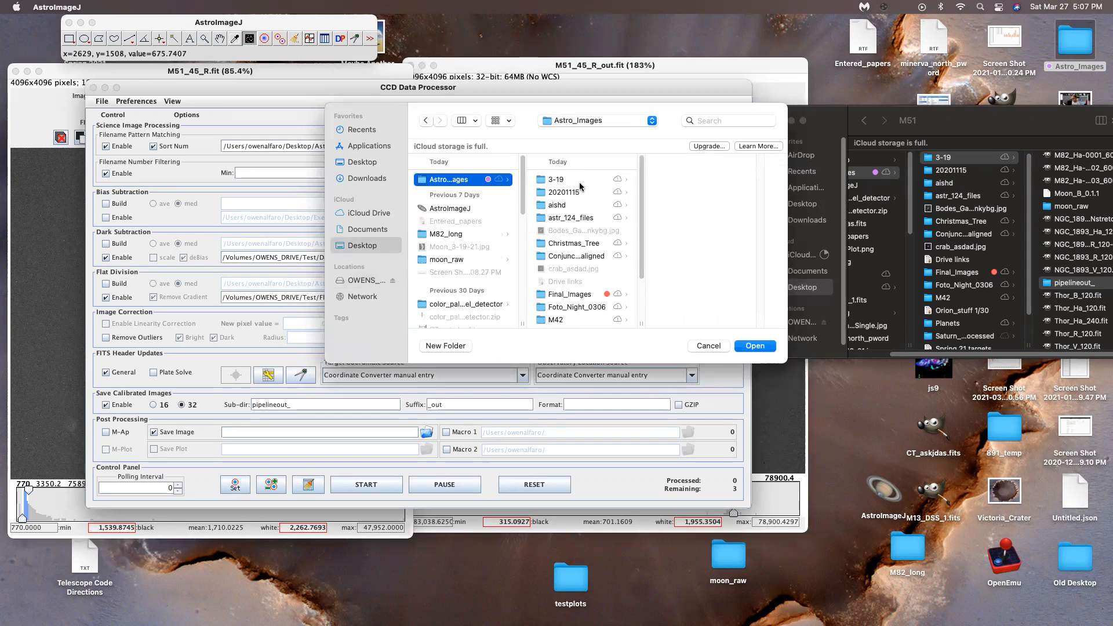
{"action": "left_click", "coordinate": [574, 181]}
{"action": "left_click", "coordinate": [682, 183]}
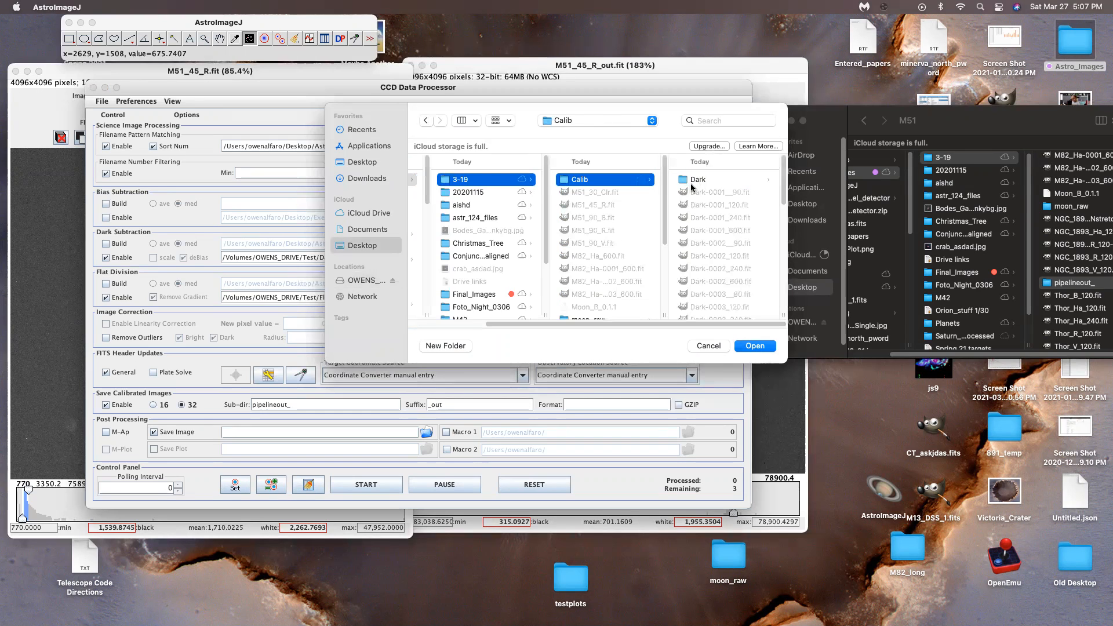
{"action": "scroll", "coordinate": [702, 193], "scroll_direction": "up", "scroll_amount": 5}
{"action": "scroll", "coordinate": [718, 284], "scroll_direction": "down", "scroll_amount": 10}
{"action": "scroll", "coordinate": [717, 282], "scroll_direction": "down", "scroll_amount": 3}
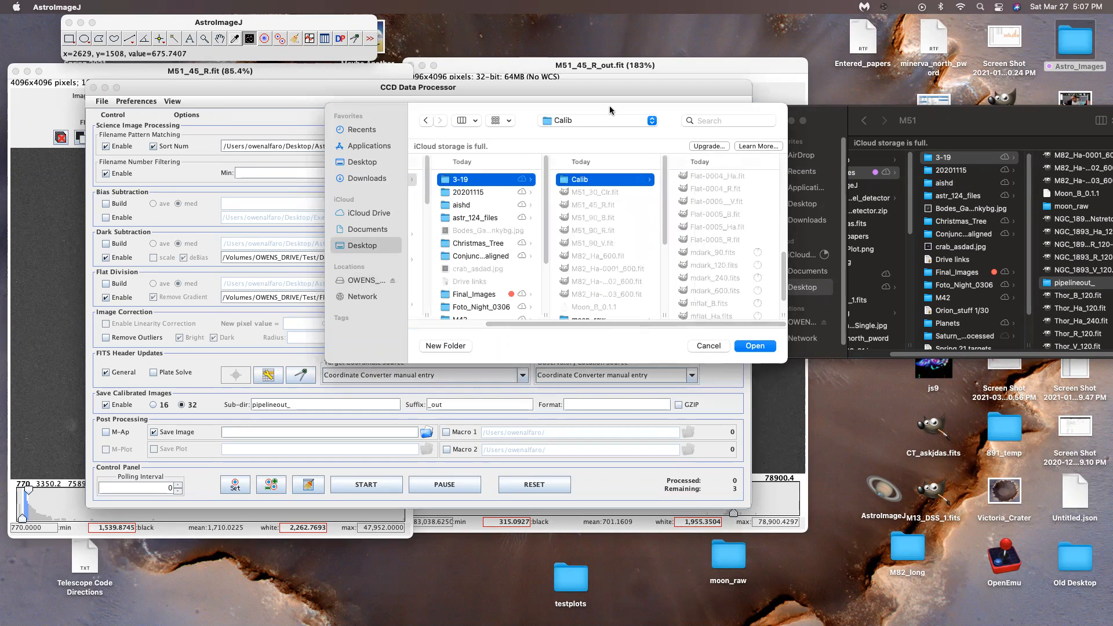
- Rearrange the file chooser and CCD Data Processor windows, and accept Calib as the master dark directory
{"action": "left_click_drag", "start_coordinate": [551, 116], "coordinate": [365, 113]}
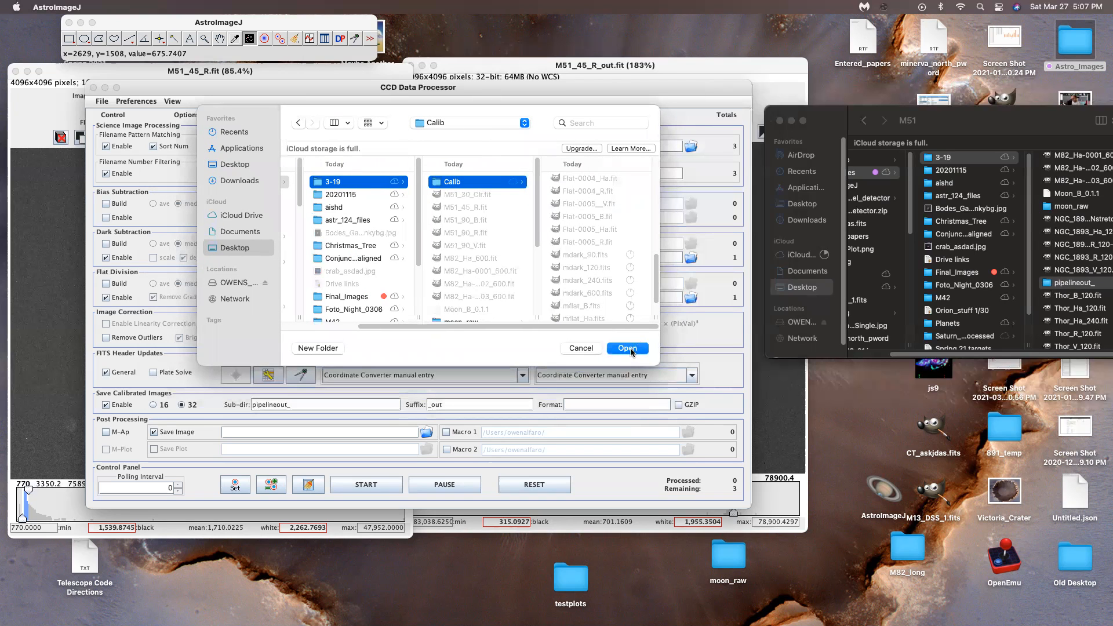
{"action": "scroll", "coordinate": [592, 258], "scroll_direction": "down", "scroll_amount": 1}
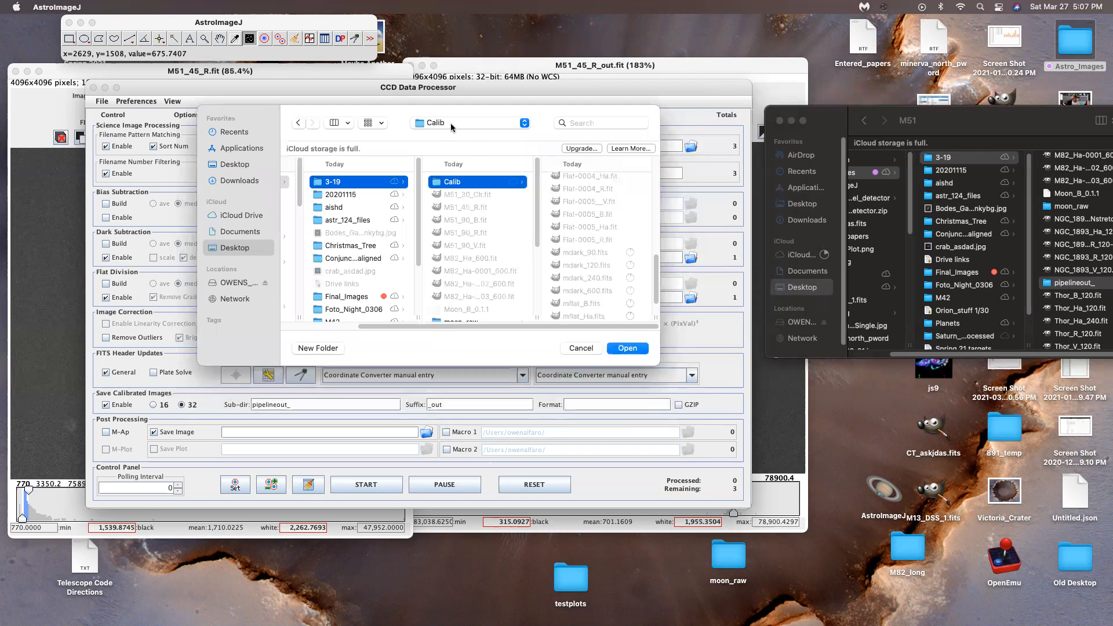
{"action": "left_click_drag", "start_coordinate": [389, 122], "coordinate": [878, 310]}
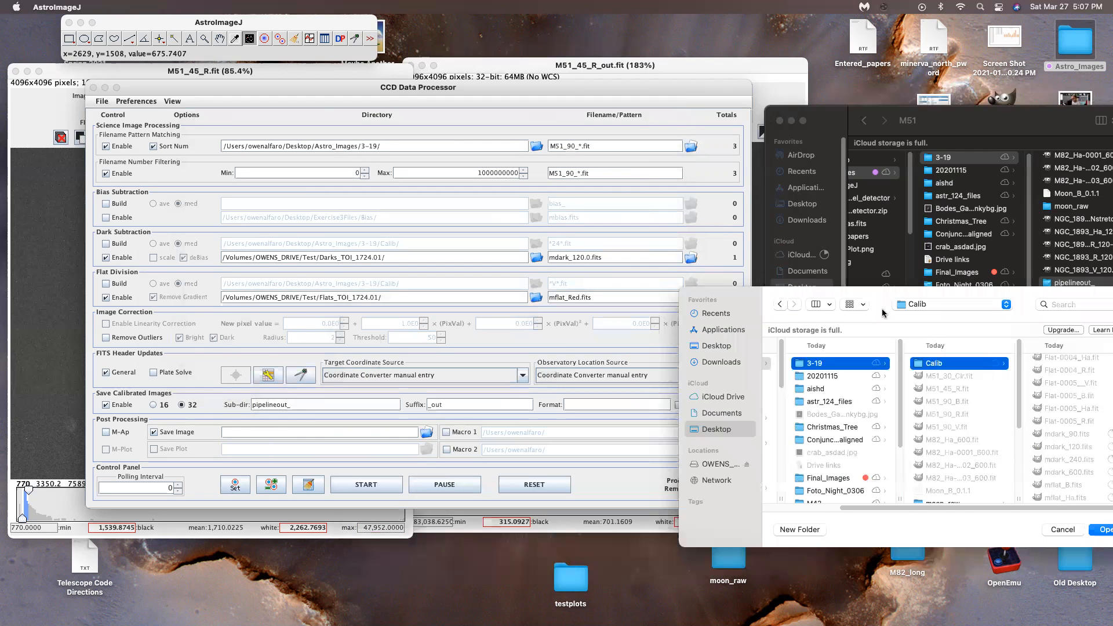
{"action": "mouse_move", "coordinate": [296, 85]}
{"action": "left_mouse_down"}
{"action": "mouse_move", "coordinate": [264, 91]}
{"action": "mouse_move", "coordinate": [283, 86]}
{"action": "left_mouse_up"}
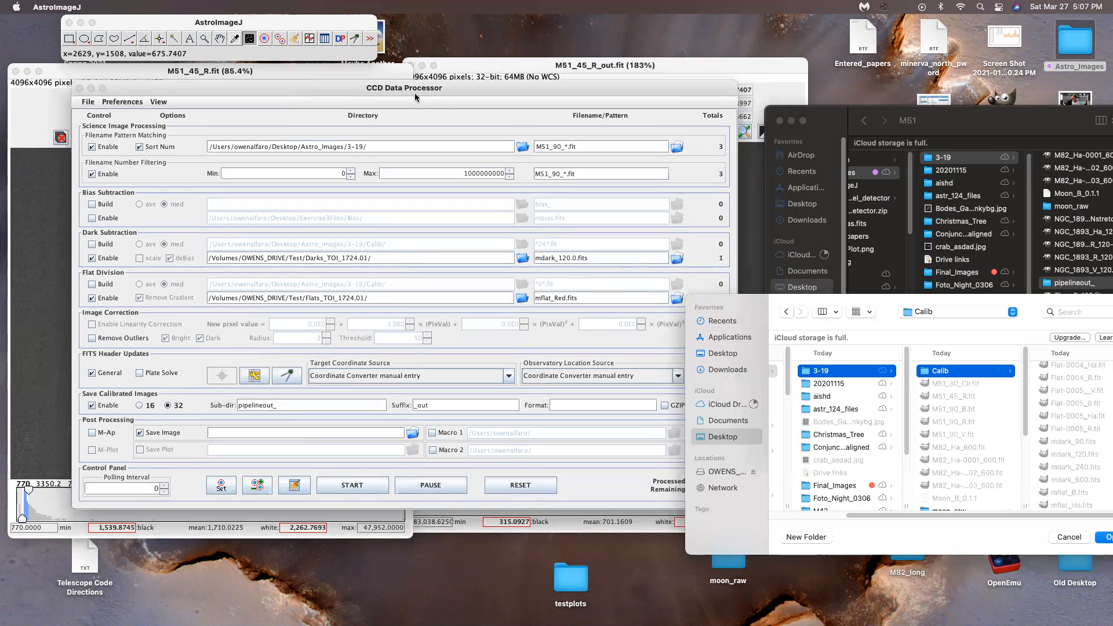
{"action": "left_click_drag", "start_coordinate": [474, 96], "coordinate": [460, 84]}
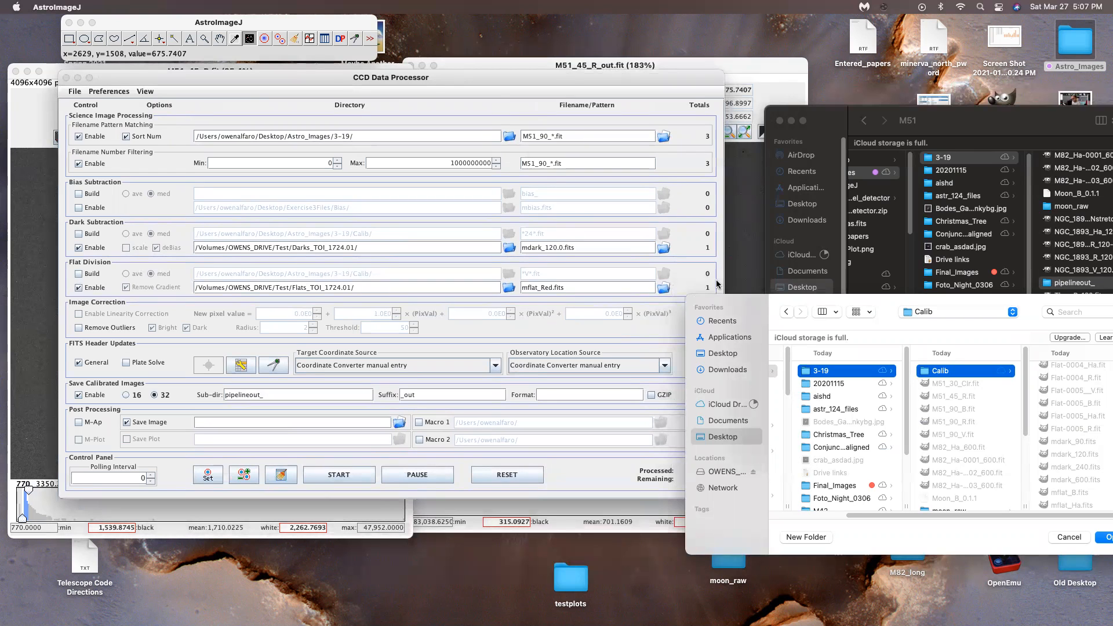
{"action": "left_click_drag", "start_coordinate": [780, 301], "coordinate": [590, 246]}
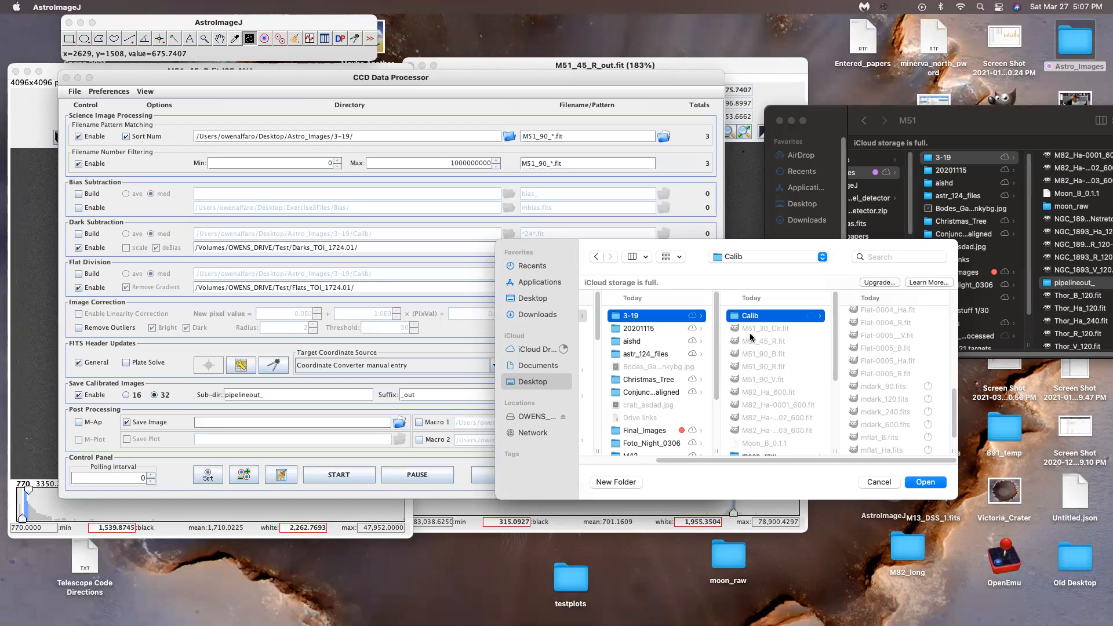
{"action": "scroll", "coordinate": [881, 350], "scroll_direction": "down", "scroll_amount": 2}
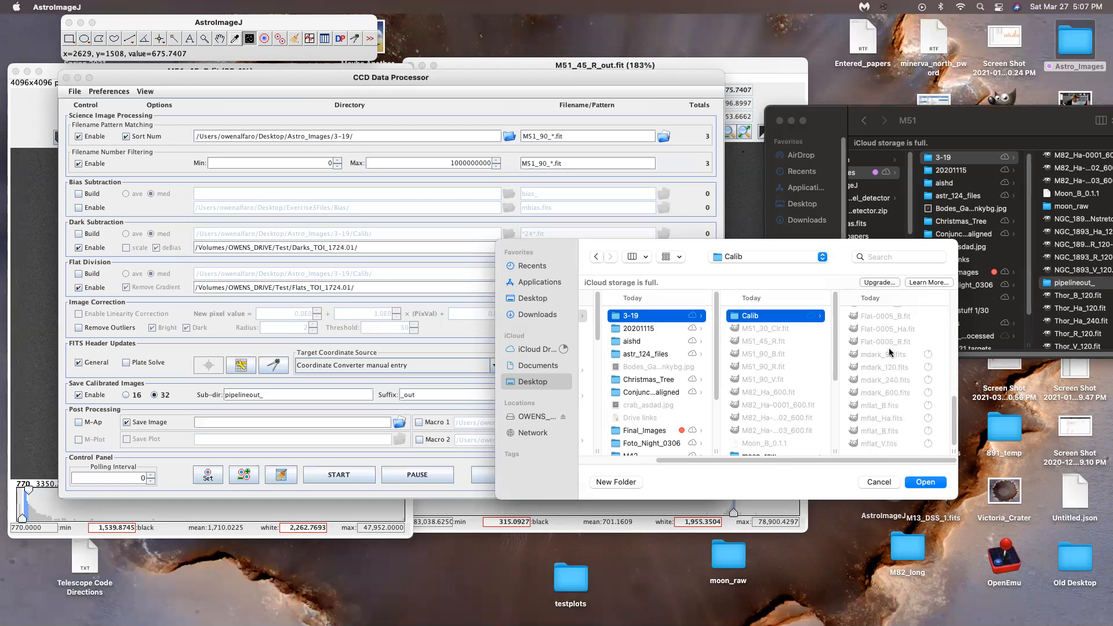
{"action": "left_click", "coordinate": [923, 482]}
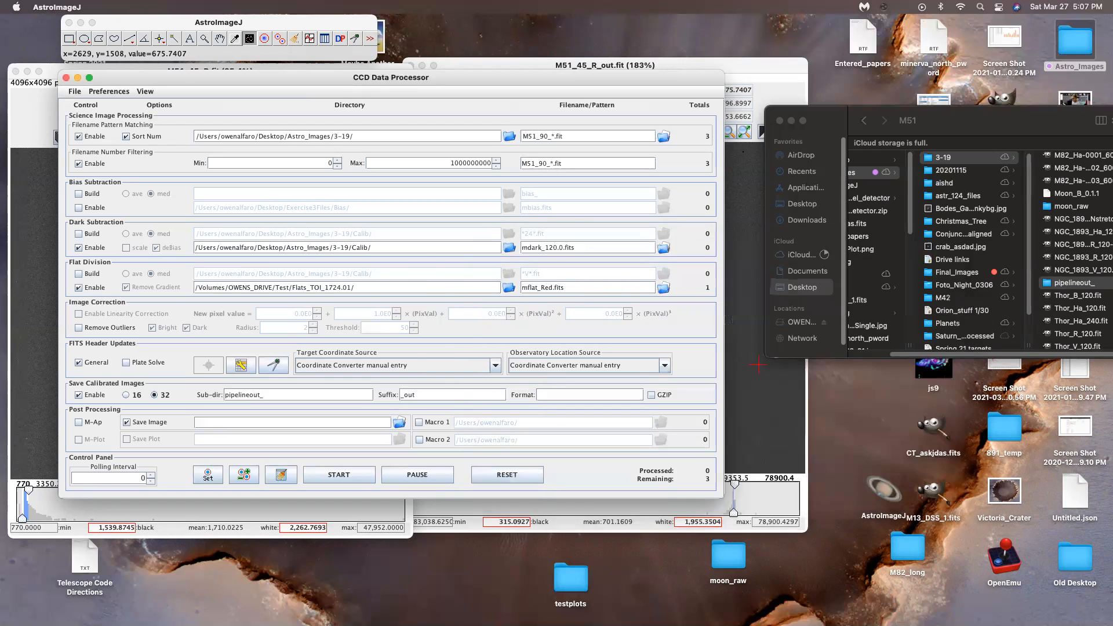
- Choose mdark_90.fits from the Calib folder as the master dark for dark subtraction
{"action": "left_click", "coordinate": [663, 248]}
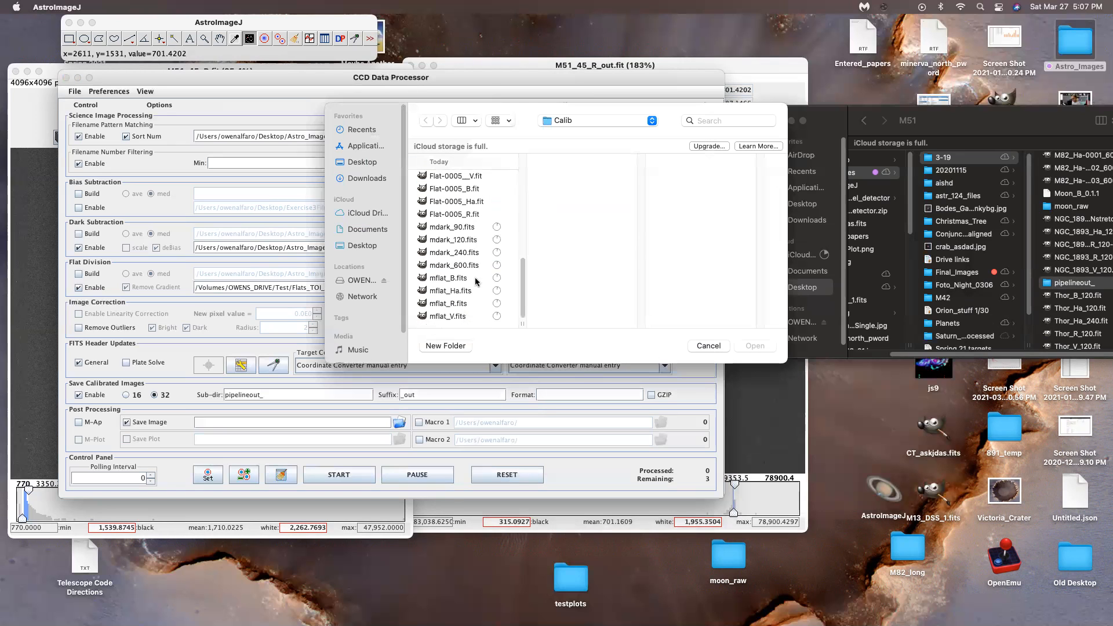
{"action": "left_click", "coordinate": [462, 231]}
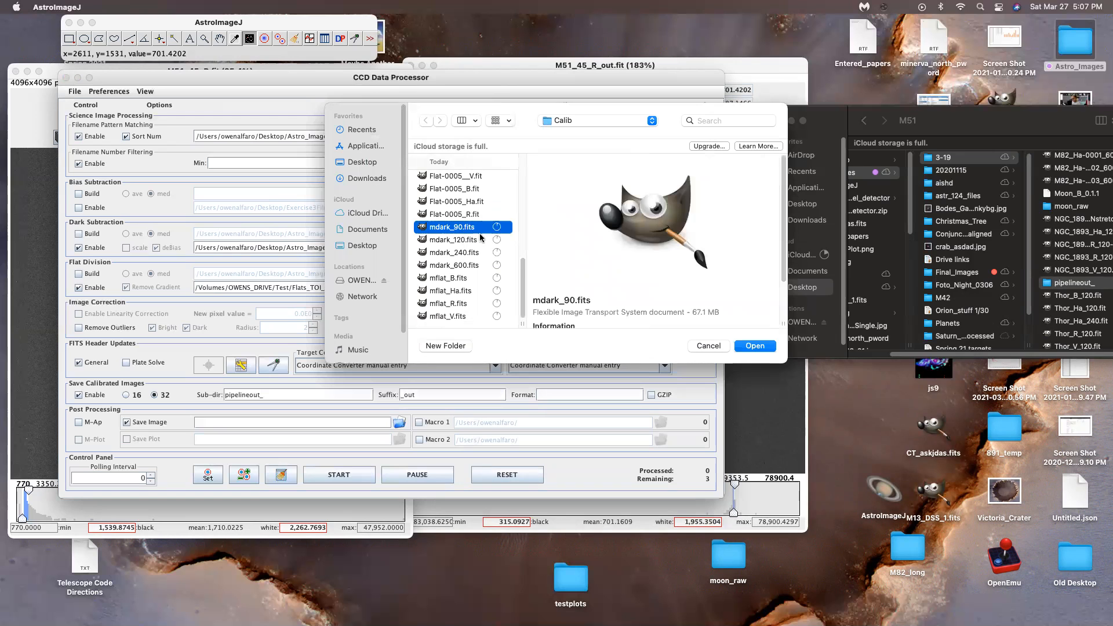
{"action": "left_click_drag", "start_coordinate": [446, 110], "coordinate": [602, 230]}
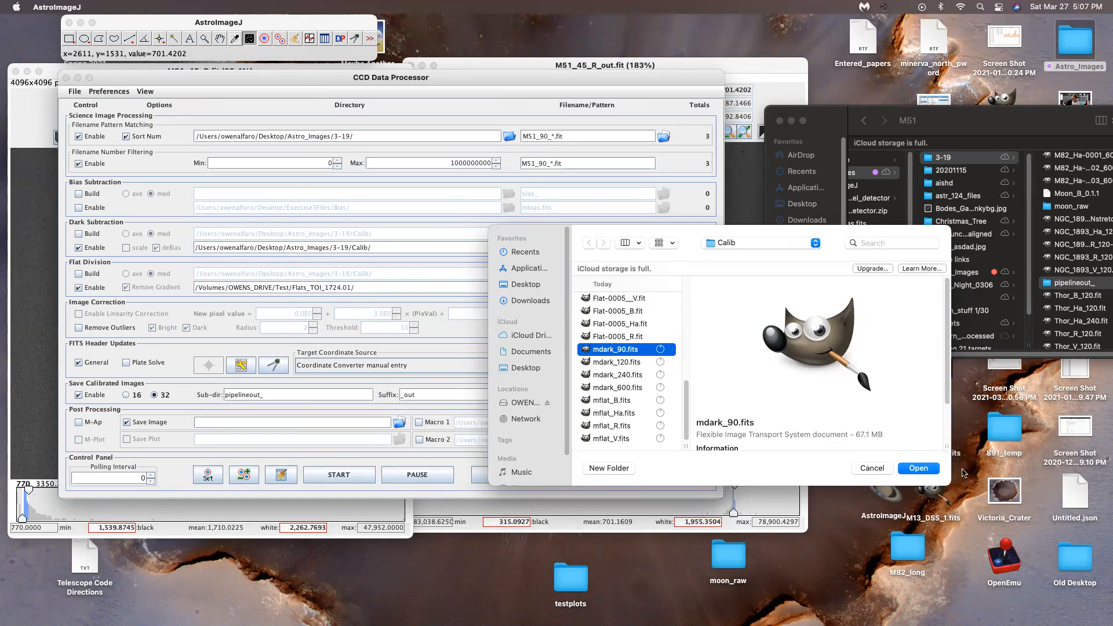
{"action": "left_click", "coordinate": [918, 468]}
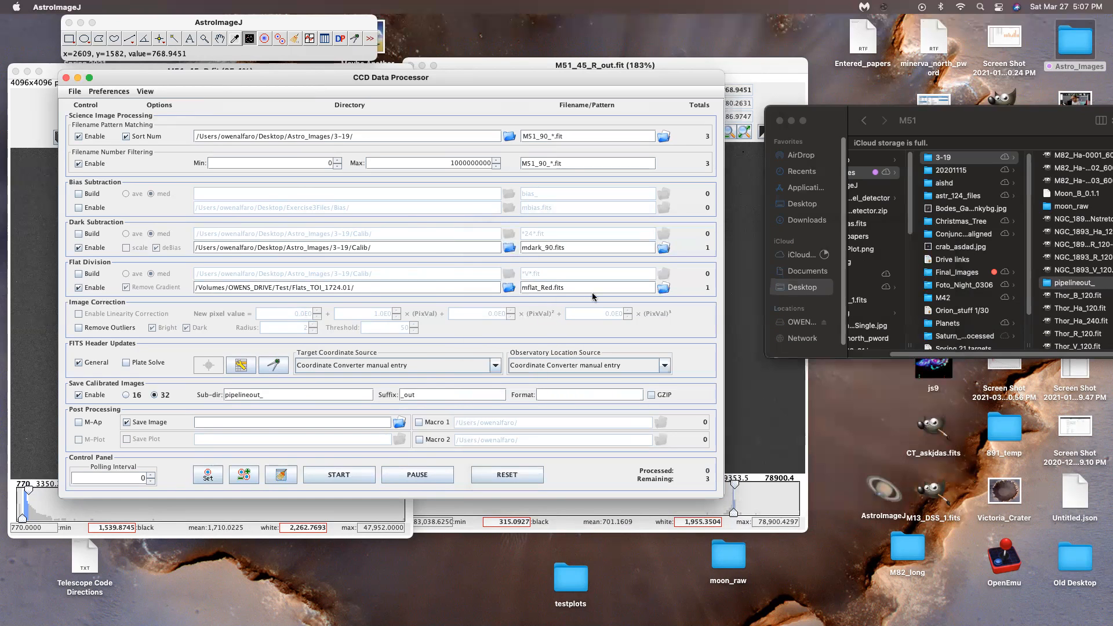
- Set the master flat directory for flat division to Desktop/Astro_Images/3-19/Calib
{"action": "left_click", "coordinate": [509, 288]}
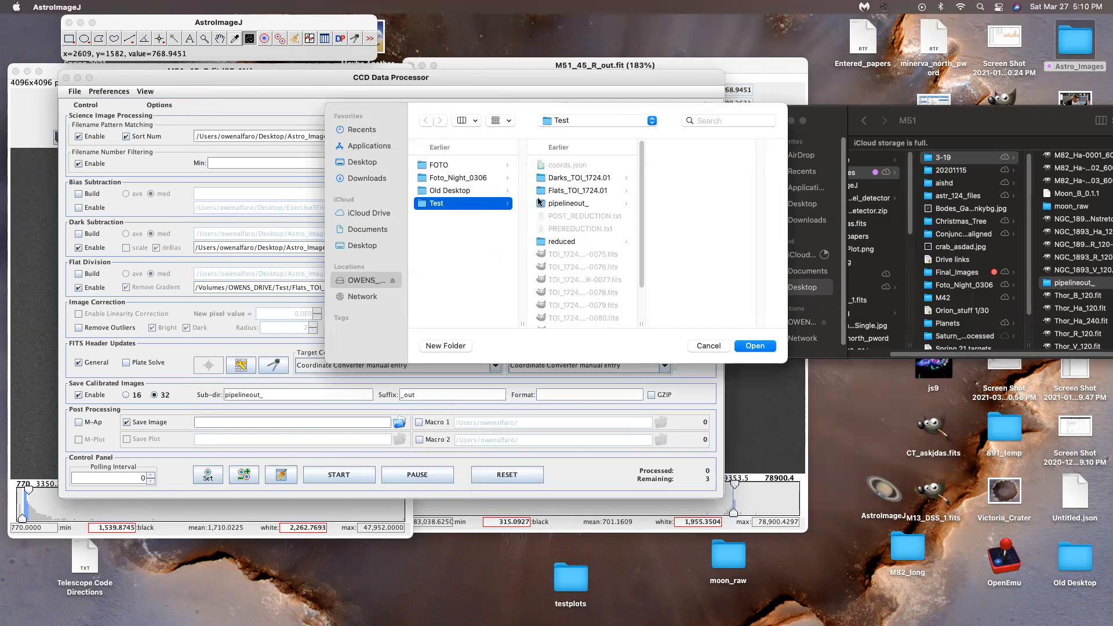
{"action": "left_click", "coordinate": [360, 230]}
{"action": "left_click", "coordinate": [362, 246]}
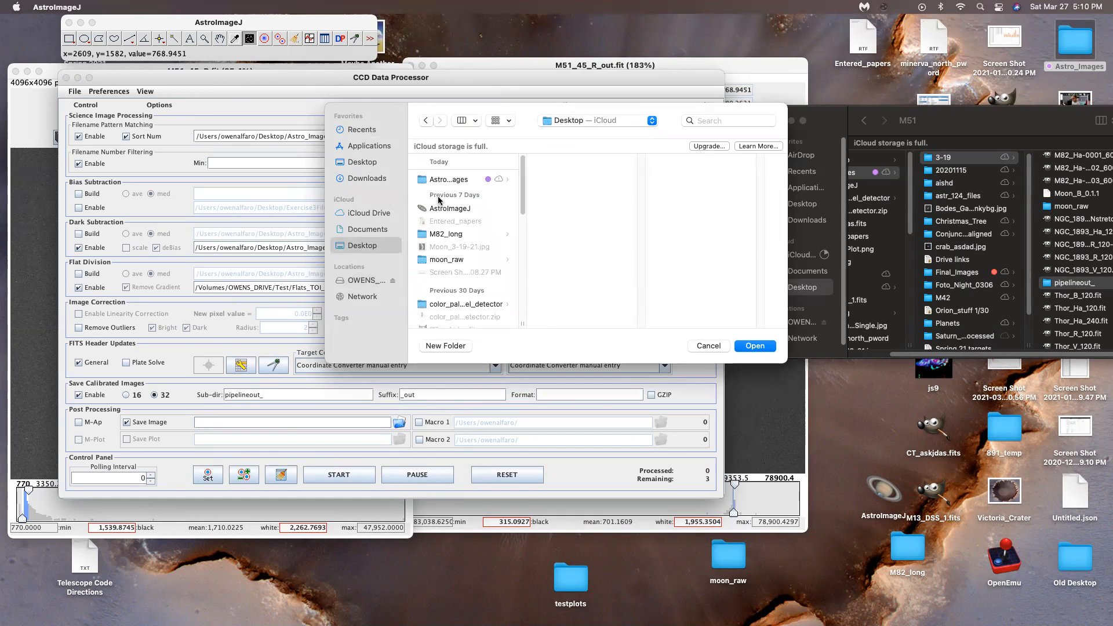
{"action": "left_click", "coordinate": [458, 179]}
{"action": "left_click", "coordinate": [566, 180]}
{"action": "left_click", "coordinate": [698, 181]}
{"action": "scroll", "coordinate": [722, 238], "scroll_direction": "down", "scroll_amount": 10}
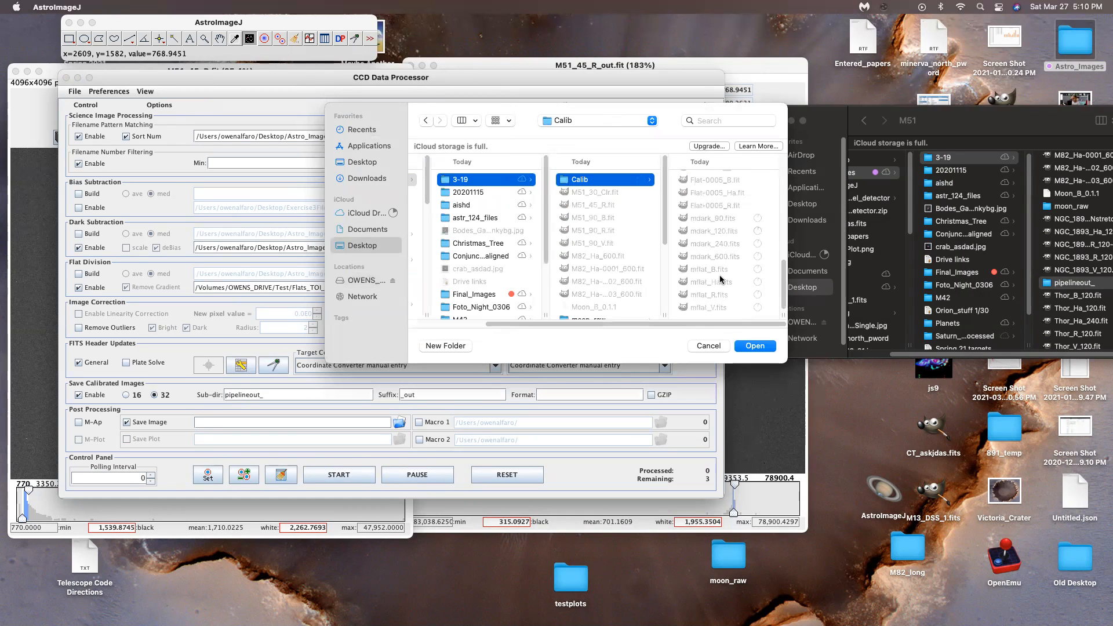
{"action": "left_click", "coordinate": [741, 344]}
- Choose mflat_R.fits from the Calib folder as the master flat for flat division
{"action": "left_click", "coordinate": [662, 288]}
{"action": "scroll", "coordinate": [473, 232], "scroll_direction": "down", "scroll_amount": 10}
{"action": "left_click", "coordinate": [449, 303]}
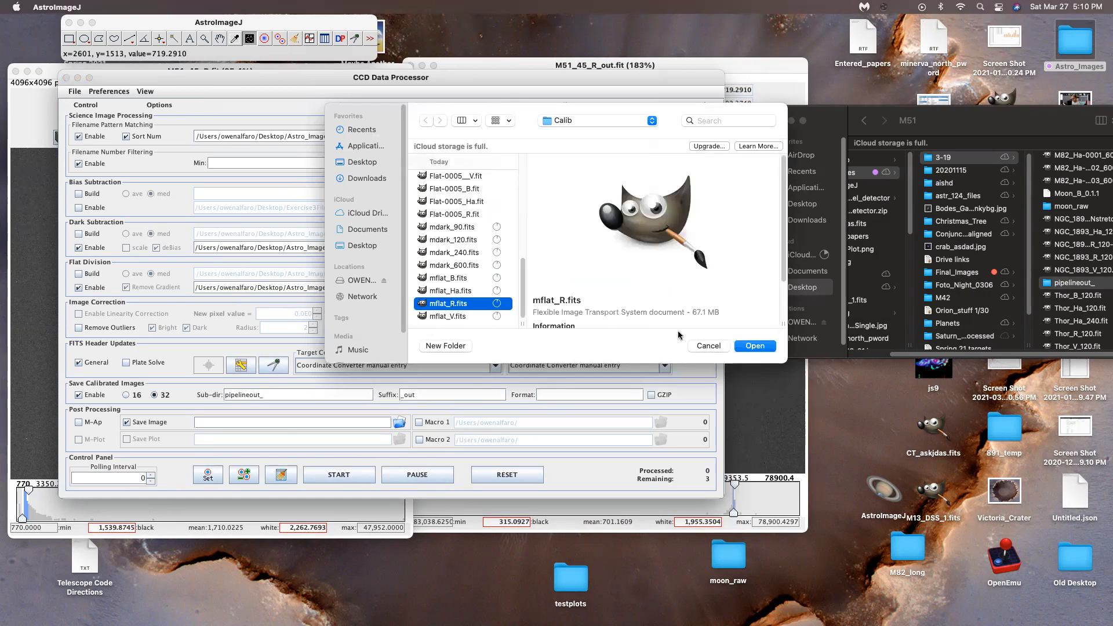
{"action": "left_click", "coordinate": [755, 346]}
- Move the CCD Data Processor and Finder windows apart, and open mflat_R.fits from Finder's Calib folder in AstroImageJ to inspect the whole flat
{"action": "left_click_drag", "start_coordinate": [344, 87], "coordinate": [495, 283]}
{"action": "left_click_drag", "start_coordinate": [888, 124], "coordinate": [760, 76]}
{"action": "left_click_drag", "start_coordinate": [969, 81], "coordinate": [836, 68]}
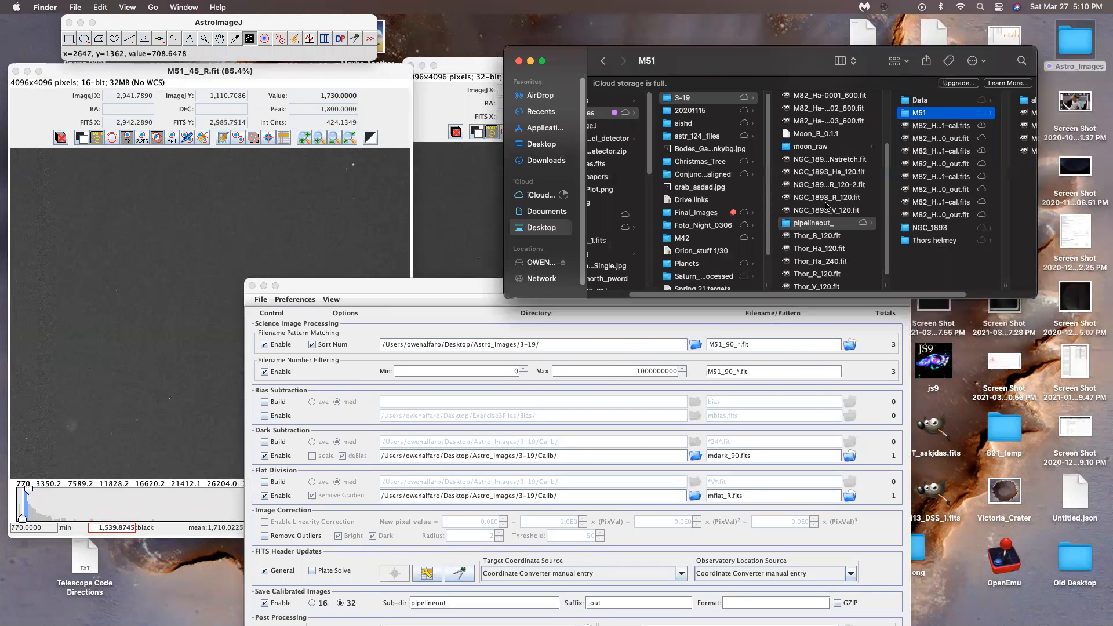
{"action": "scroll", "coordinate": [786, 139], "scroll_direction": "up", "scroll_amount": 5}
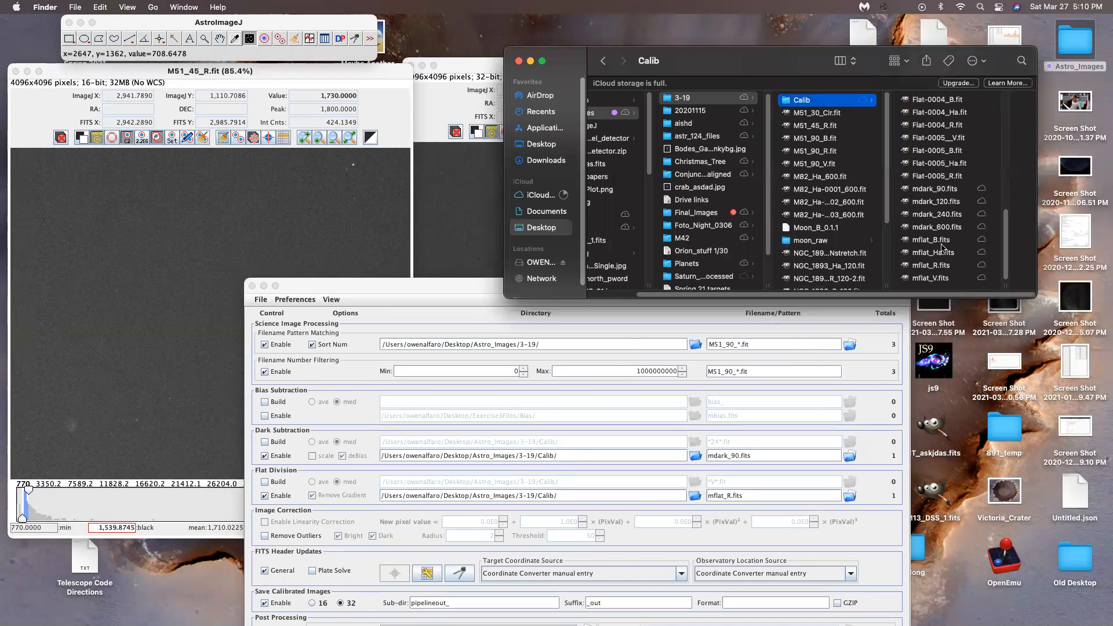
{"action": "left_click_drag", "start_coordinate": [645, 185], "coordinate": [163, 54]}
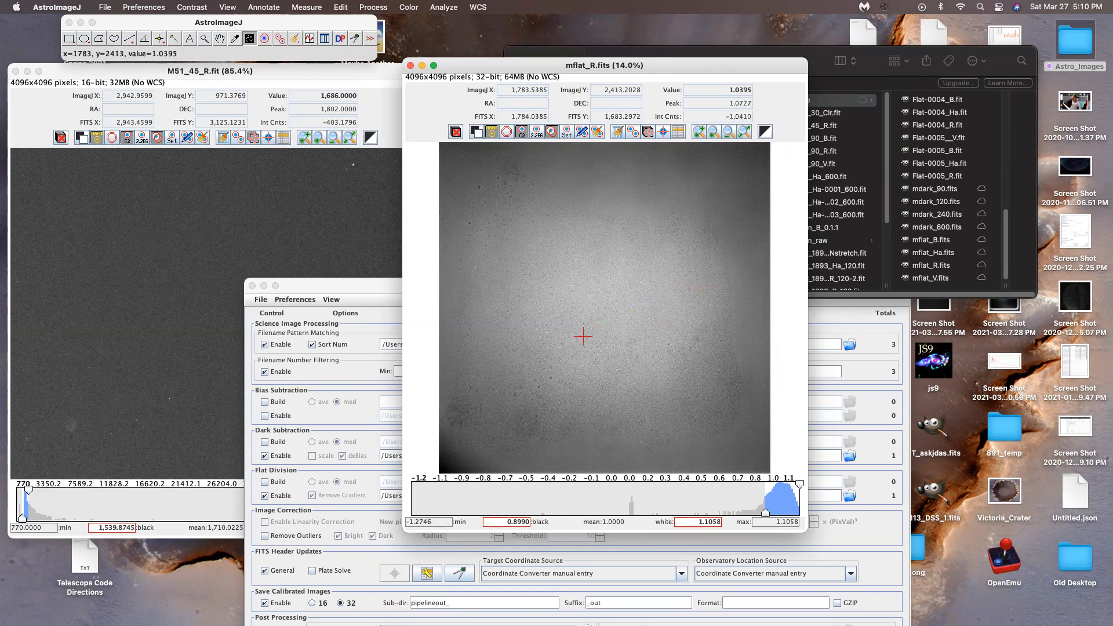
{"action": "scroll", "coordinate": [591, 332], "scroll_direction": "up", "scroll_amount": 1}
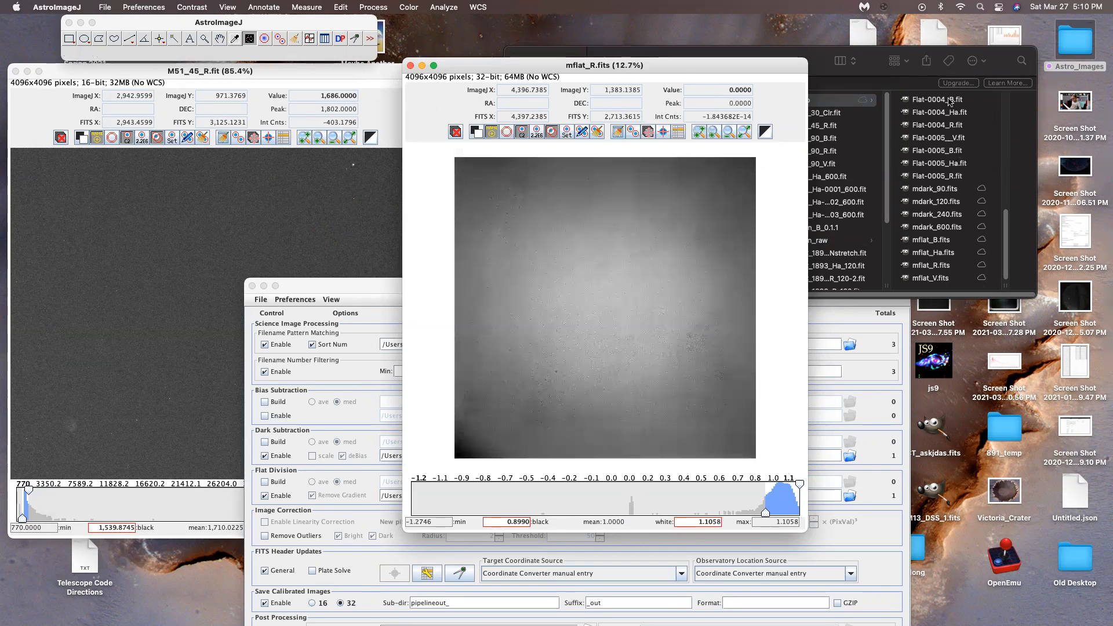
- Open Flat-0004_R.fit from the Calib folder and compare it with the full frame of the M51_45_R.fit image
{"action": "left_click_drag", "start_coordinate": [948, 128], "coordinate": [278, 58]}
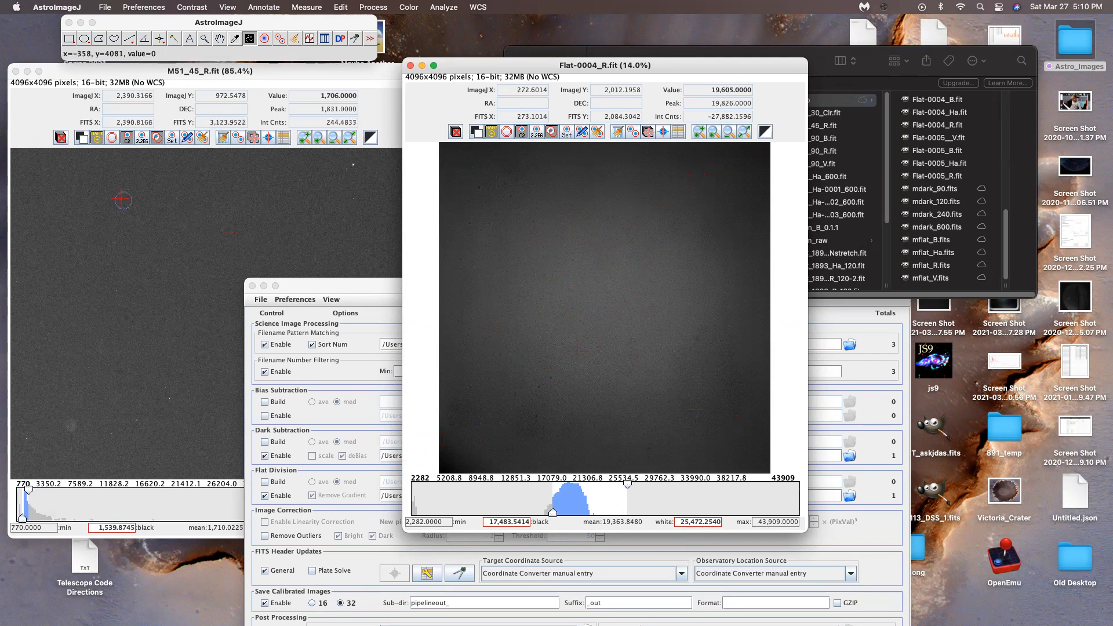
{"action": "left_click", "coordinate": [170, 239]}
{"action": "scroll", "coordinate": [262, 281], "scroll_direction": "down", "scroll_amount": 10}
{"action": "left_click_drag", "start_coordinate": [244, 314], "coordinate": [254, 264]}
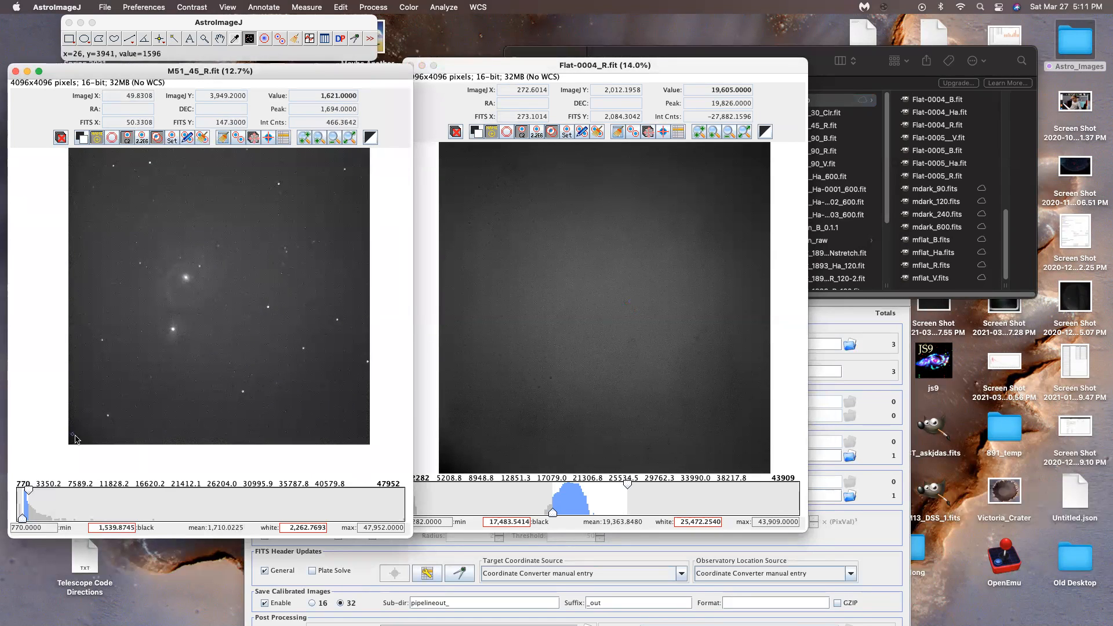
- Examine the uncalibrated M51_45_R.fit frame at its corners and edges for the uneven illumination shown in the flat
{"action": "left_click_drag", "start_coordinate": [80, 163], "coordinate": [80, 243]}
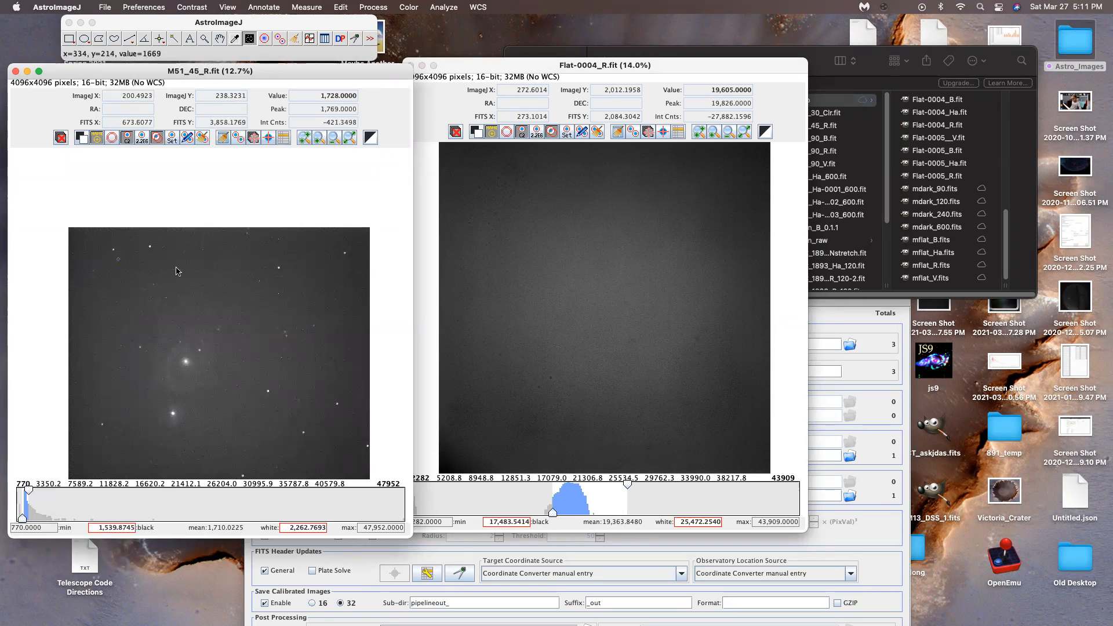
{"action": "scroll", "coordinate": [348, 249], "scroll_direction": "down", "scroll_amount": 1}
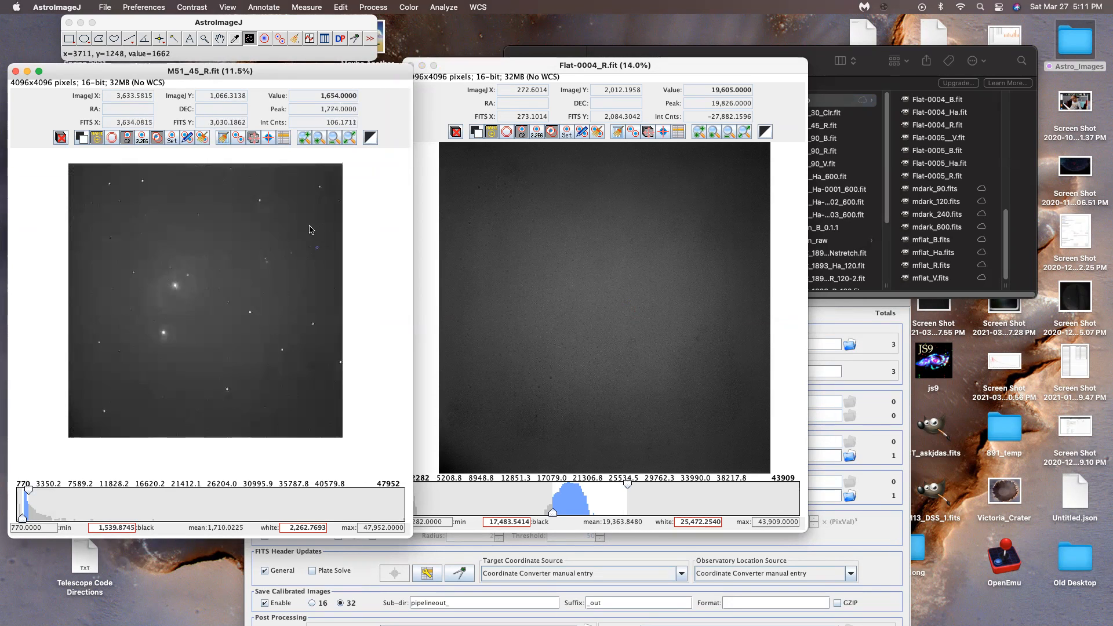
{"action": "scroll", "coordinate": [325, 399], "scroll_direction": "up", "scroll_amount": 5}
{"action": "scroll", "coordinate": [272, 388], "scroll_direction": "up", "scroll_amount": 3}
{"action": "scroll", "coordinate": [300, 378], "scroll_direction": "down", "scroll_amount": 3}
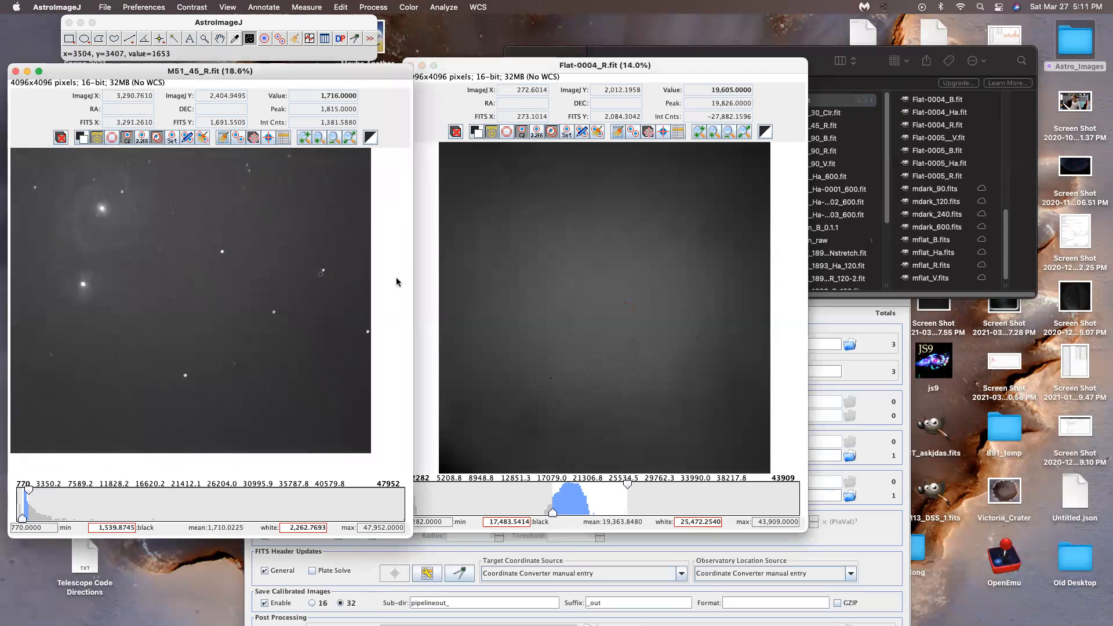
- Close the mflat_R.fits and Flat-0004_R.fit windows and show the full frame of M51_45_R_out.fit
{"action": "left_click_drag", "start_coordinate": [486, 67], "coordinate": [495, 313]}
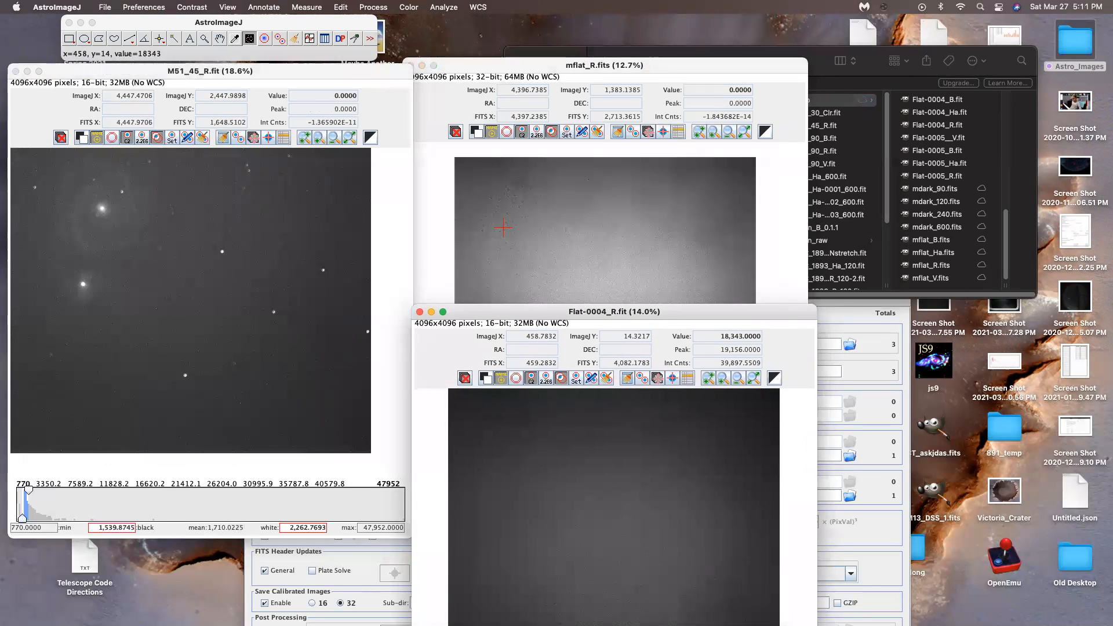
{"action": "left_click_drag", "start_coordinate": [499, 70], "coordinate": [573, 71]}
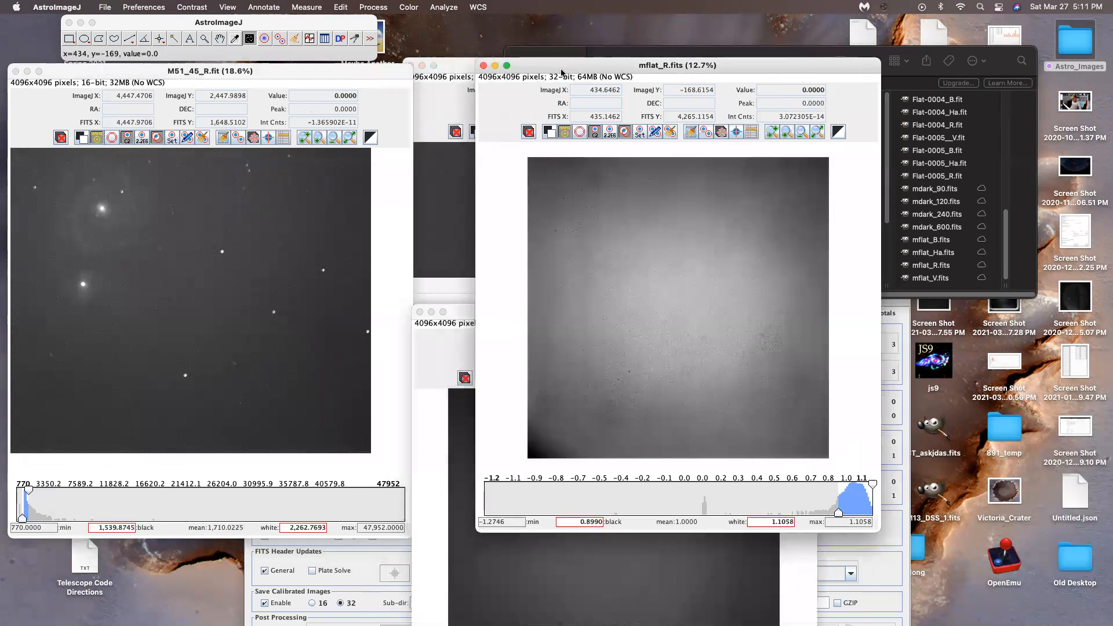
{"action": "left_click", "coordinate": [564, 356]}
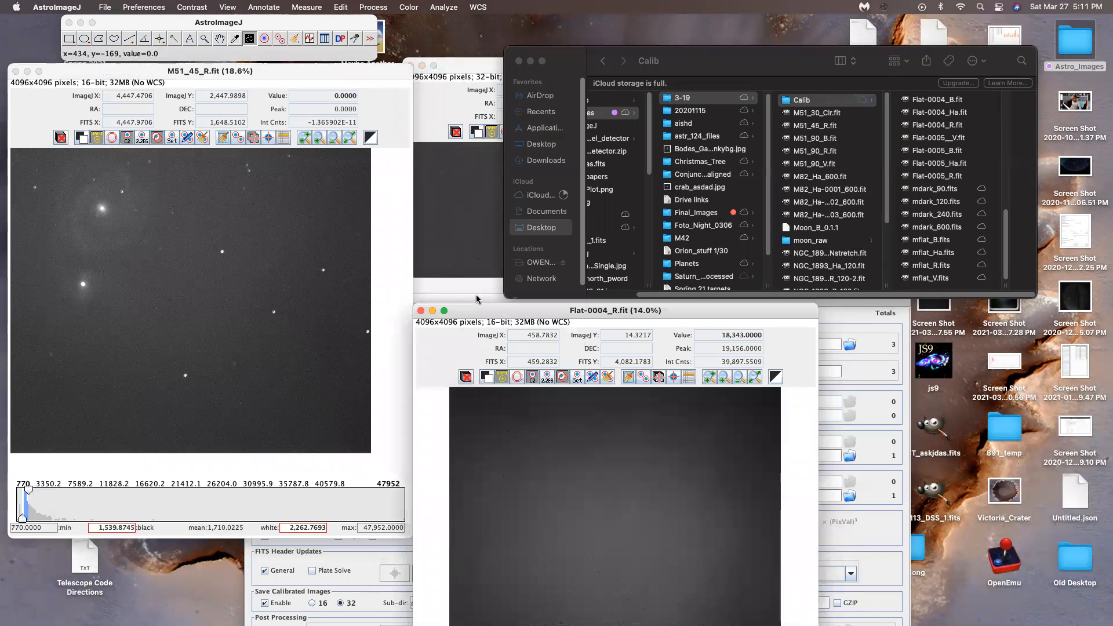
{"action": "left_click_drag", "start_coordinate": [467, 315], "coordinate": [497, 262]}
{"action": "left_click", "coordinate": [452, 259]}
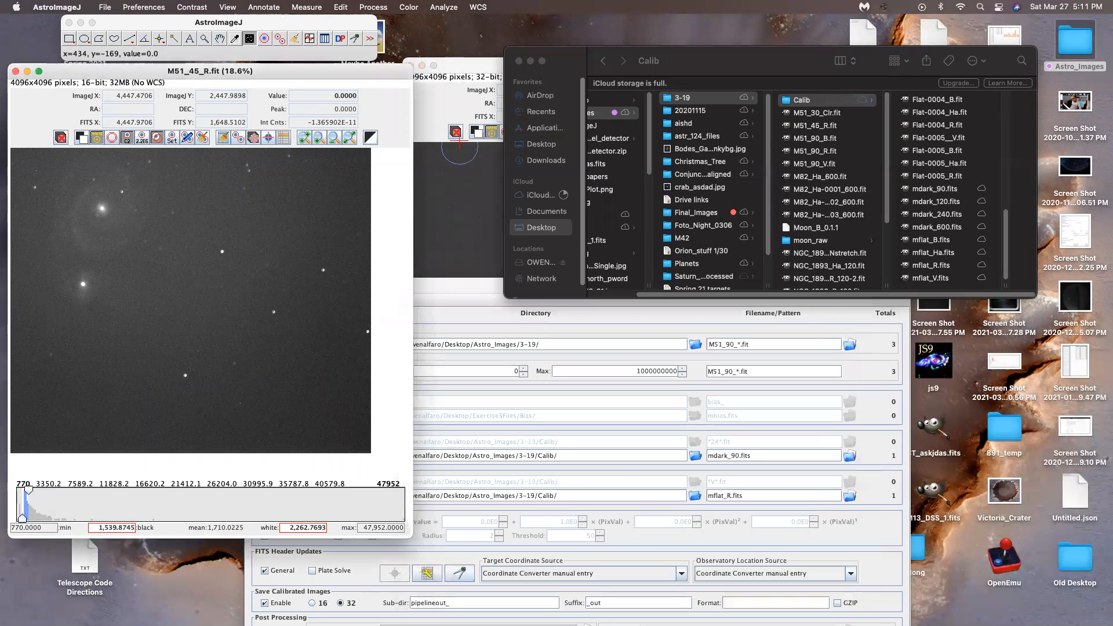
{"action": "left_click", "coordinate": [472, 75]}
{"action": "scroll", "coordinate": [619, 336], "scroll_direction": "down", "scroll_amount": 4}
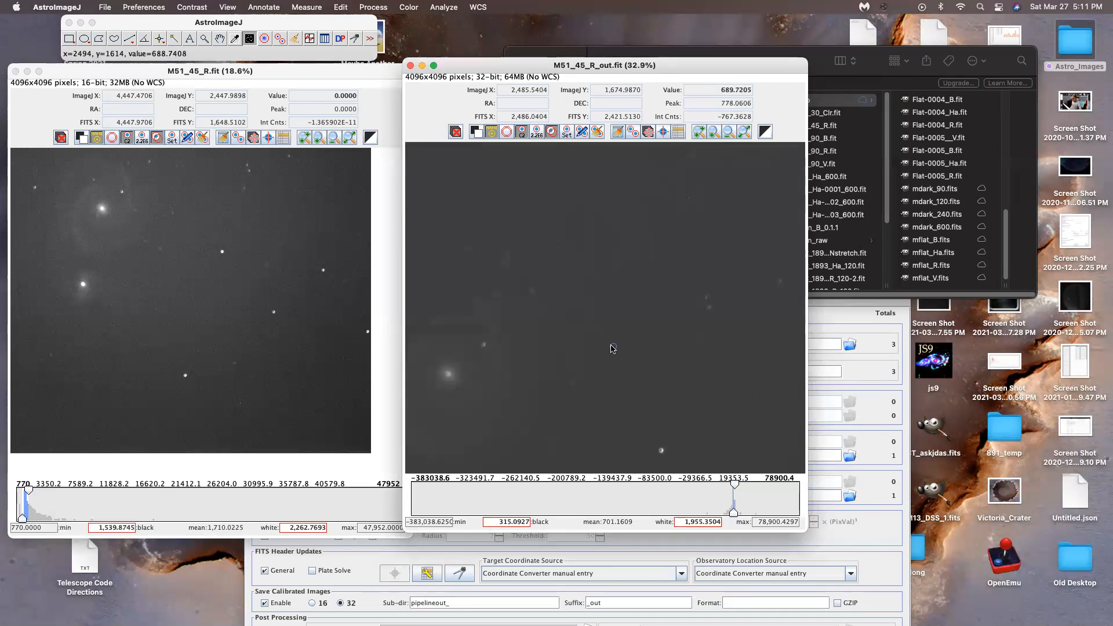
- Narrow the science filename pattern to M51_90_R*.fit in the CCD Data Processor and start the calibration run
{"action": "left_click", "coordinate": [822, 304]}
{"action": "left_click_drag", "start_coordinate": [696, 284], "coordinate": [667, 119]}
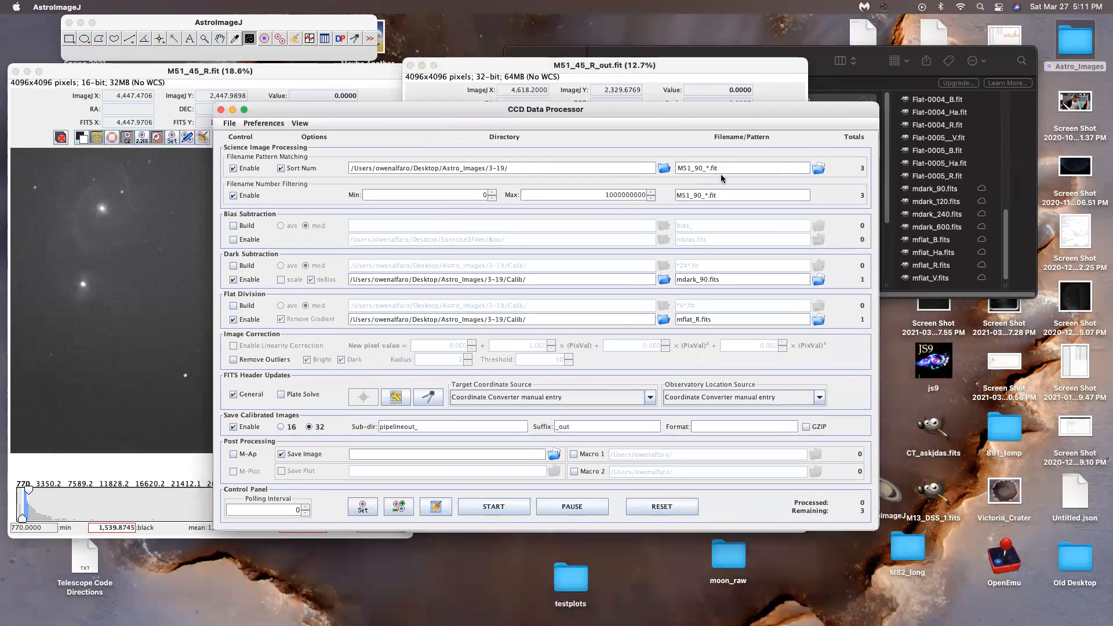
{"action": "left_click", "coordinate": [818, 168]}
{"action": "left_click", "coordinate": [710, 346]}
{"action": "type", "text": "R"}
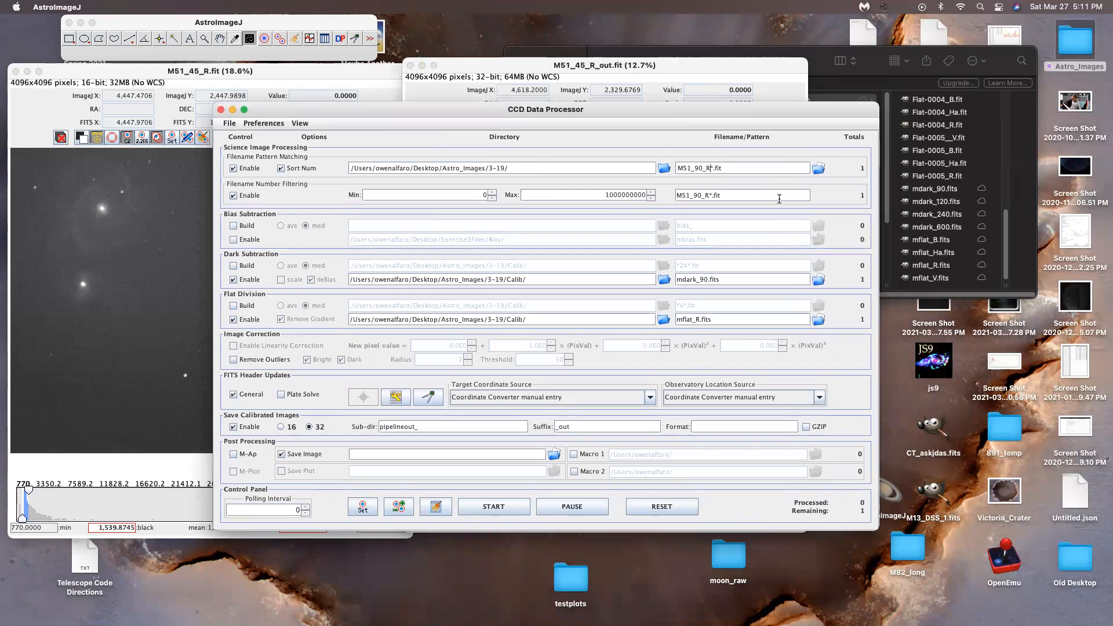
{"action": "left_click", "coordinate": [496, 510]}
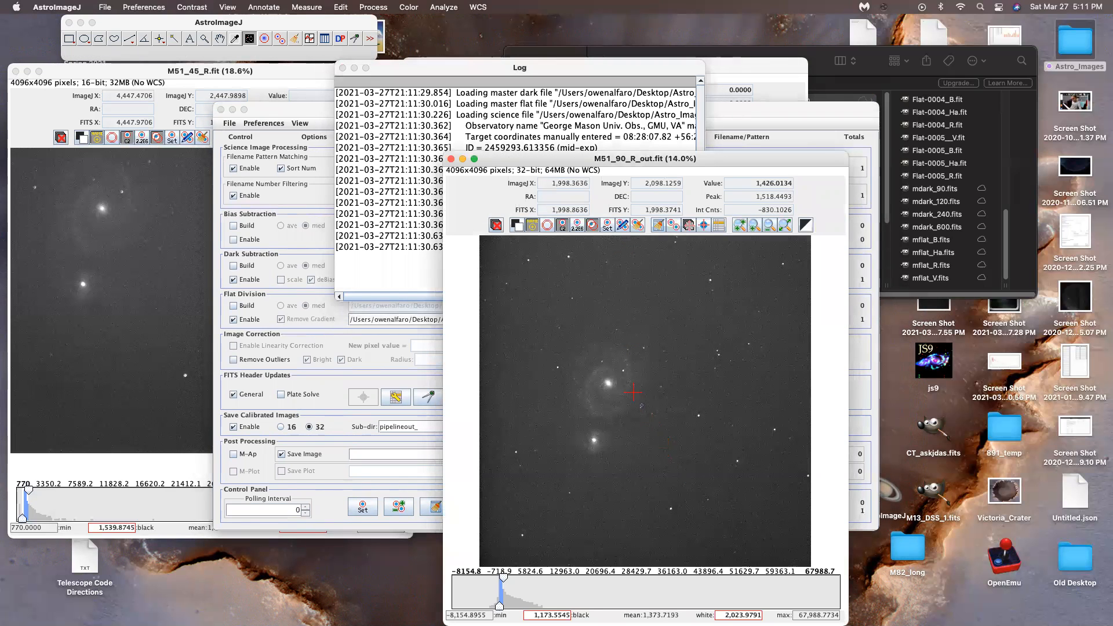
- Move the calibrated M51_90_R_out.fit image clear of the log and inspect the galaxy and background
{"action": "left_click_drag", "start_coordinate": [561, 163], "coordinate": [748, 84]}
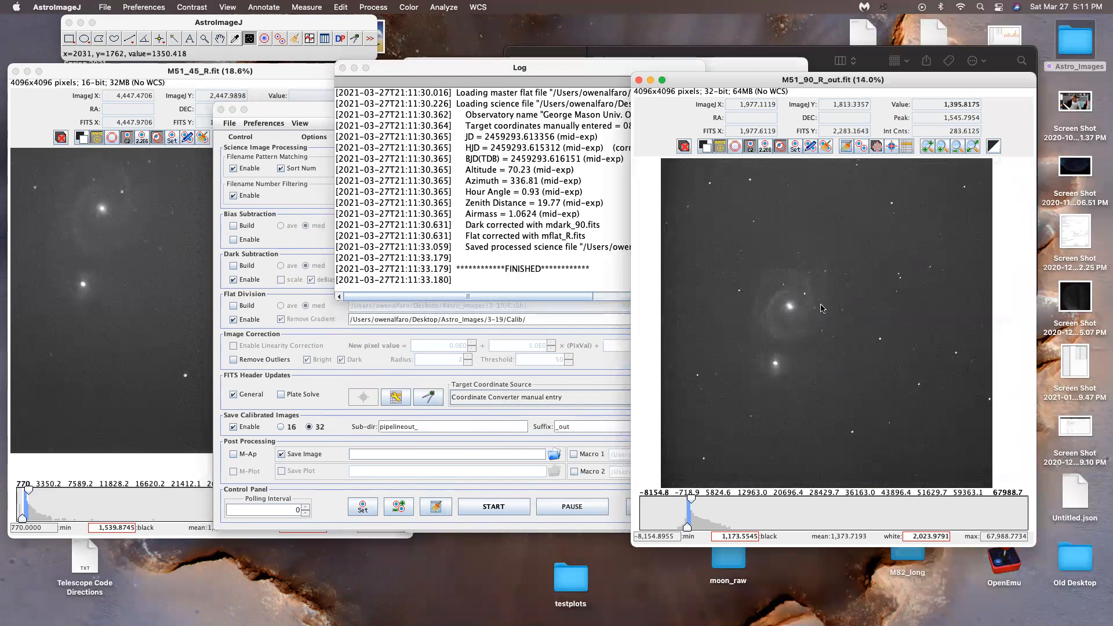
{"action": "scroll", "coordinate": [824, 302], "scroll_direction": "up", "scroll_amount": 2}
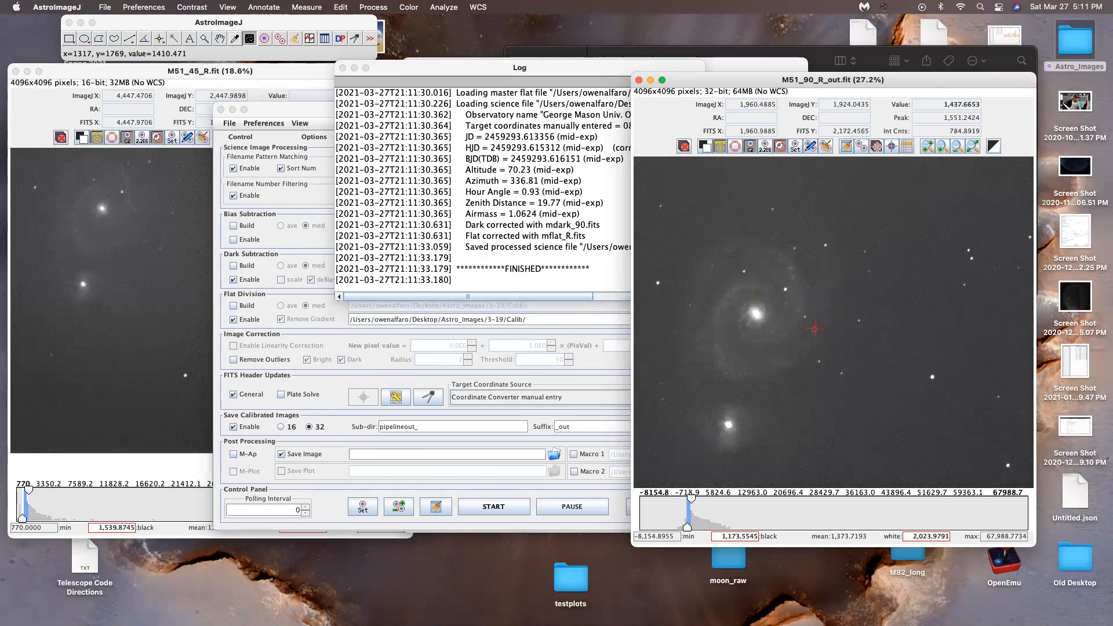
{"action": "scroll", "coordinate": [815, 328], "scroll_direction": "down", "scroll_amount": 3}
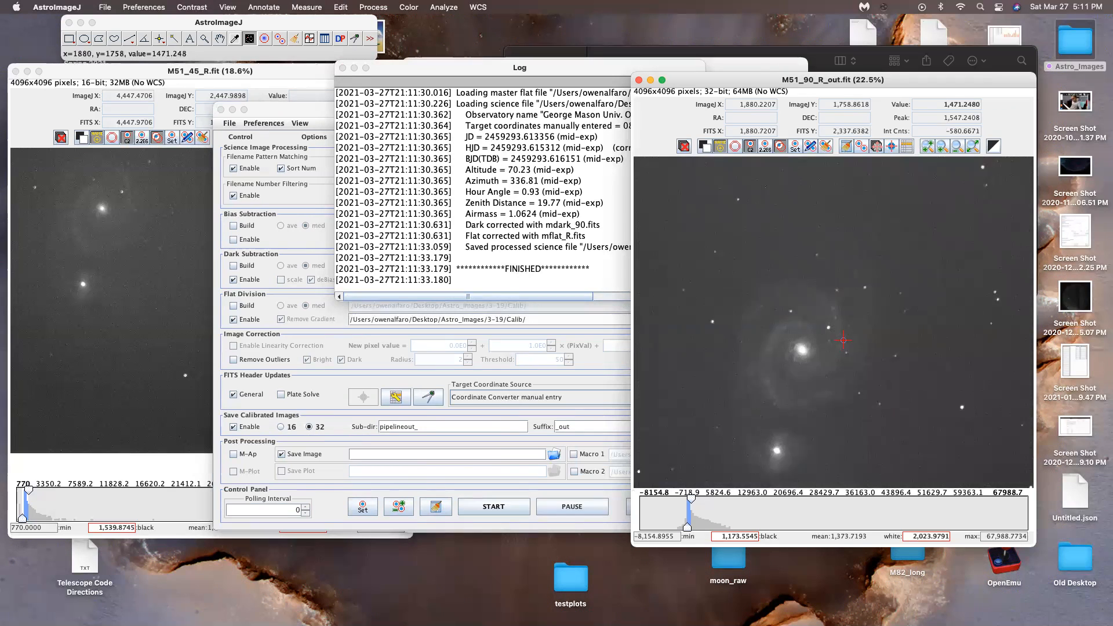
{"action": "scroll", "coordinate": [754, 272], "scroll_direction": "down", "scroll_amount": 5}
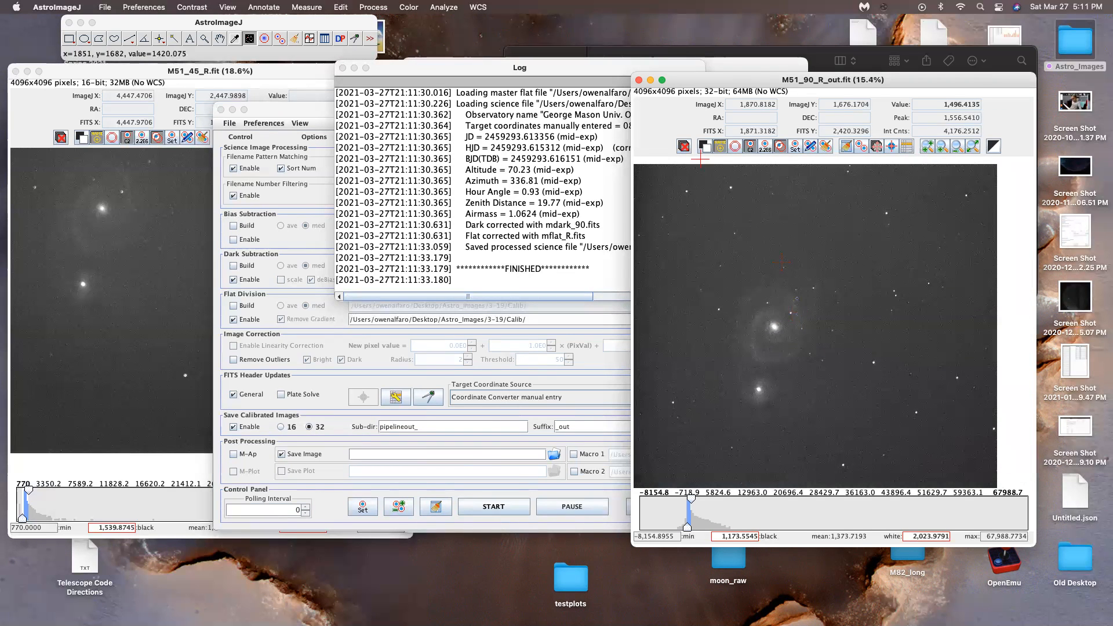
- Close the calibrated image, the log, the CCD Data Processor and both M51_45_R image windows
{"action": "left_click", "coordinate": [639, 79]}
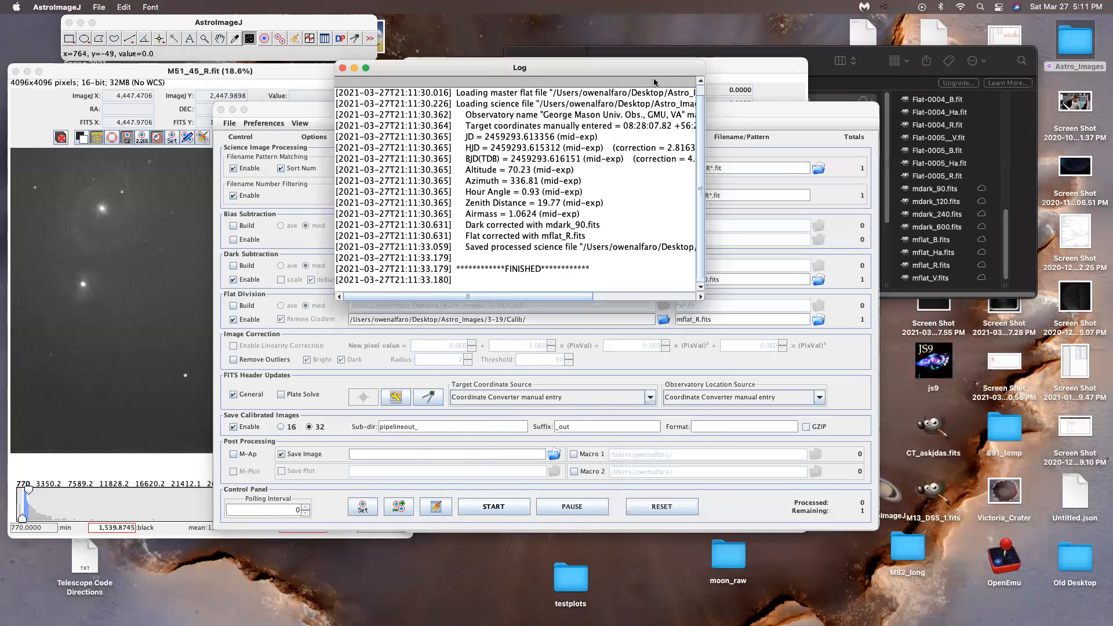
{"action": "left_click", "coordinate": [342, 69]}
{"action": "left_click_drag", "start_coordinate": [263, 115], "coordinate": [301, 191]}
{"action": "left_click", "coordinate": [258, 185]}
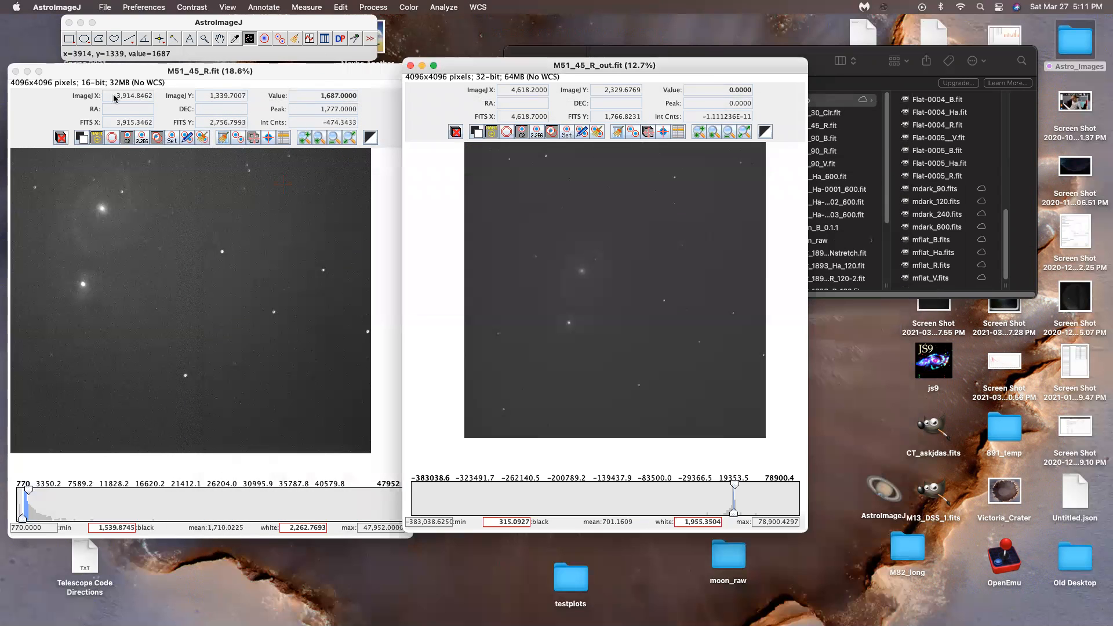
{"action": "left_click_drag", "start_coordinate": [81, 73], "coordinate": [121, 97]}
{"action": "left_click", "coordinate": [56, 94]}
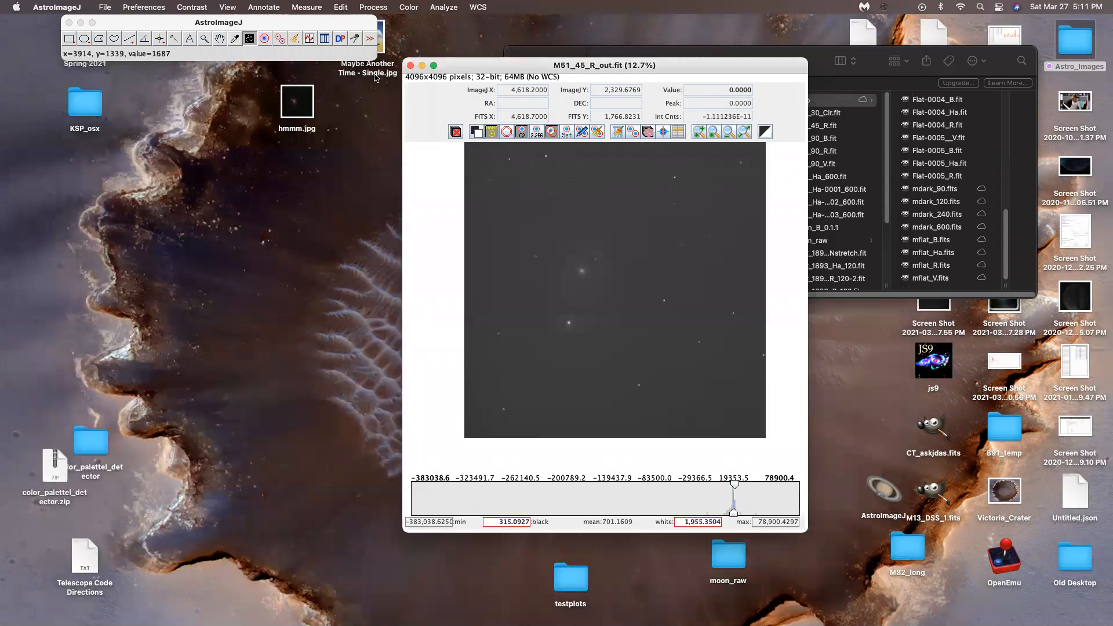
{"action": "left_click", "coordinate": [409, 67]}
- In Finder, open the M51 folder inside 3-19/pipelineout_ and look into its aligned subfolder before returning to M51
{"action": "left_click_drag", "start_coordinate": [761, 69], "coordinate": [705, 102]}
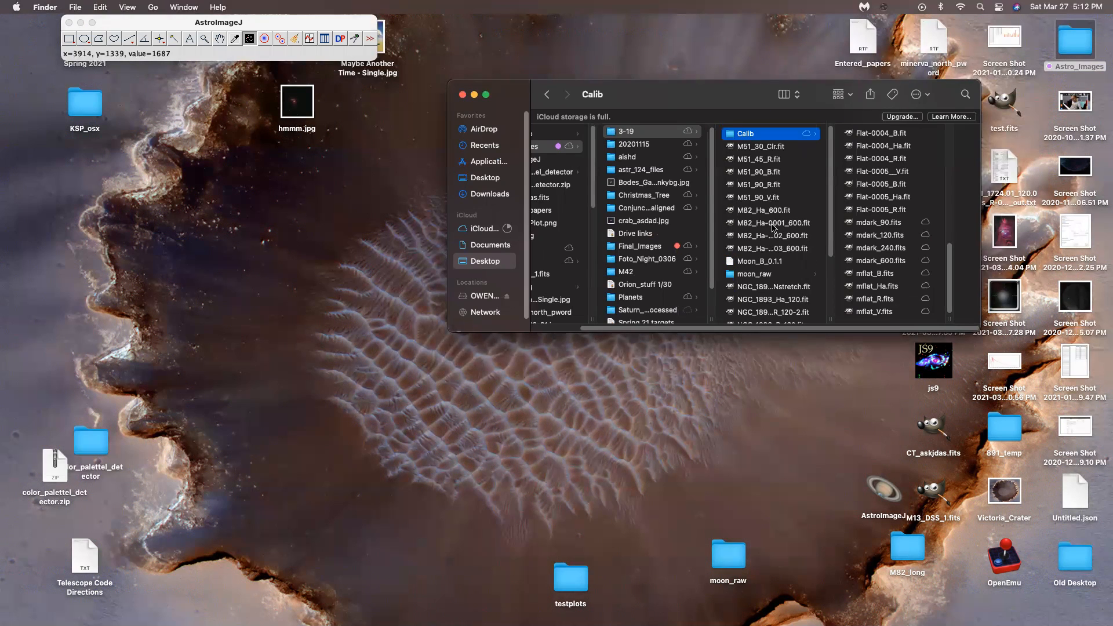
{"action": "scroll", "coordinate": [777, 227], "scroll_direction": "down", "scroll_amount": 4}
{"action": "left_click", "coordinate": [786, 250]}
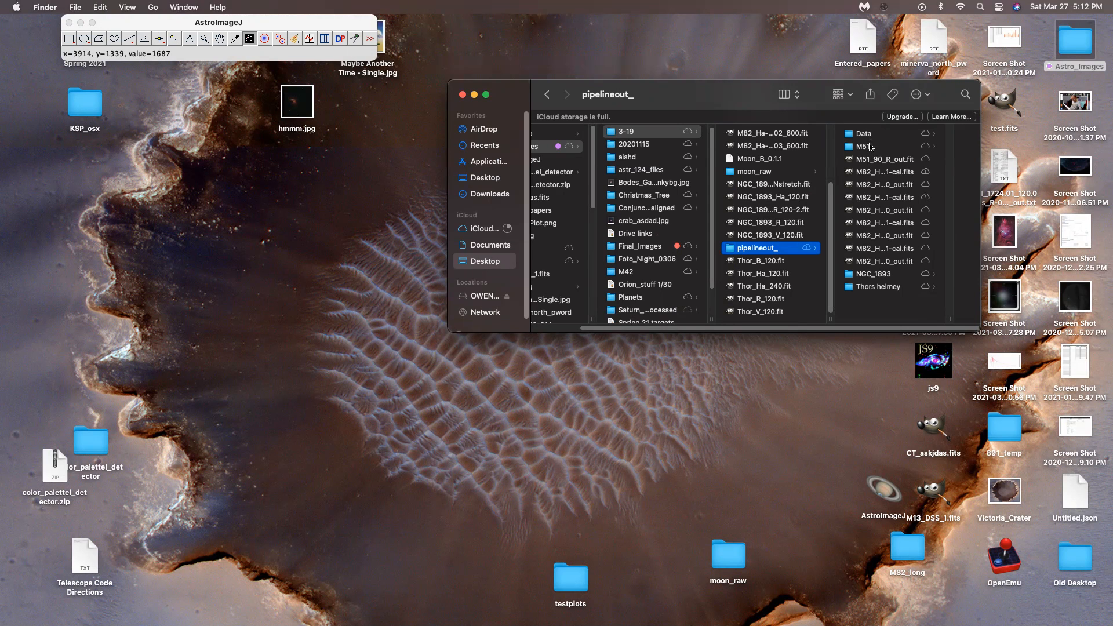
{"action": "left_click", "coordinate": [869, 146]}
{"action": "left_click_drag", "start_coordinate": [707, 103], "coordinate": [589, 100]}
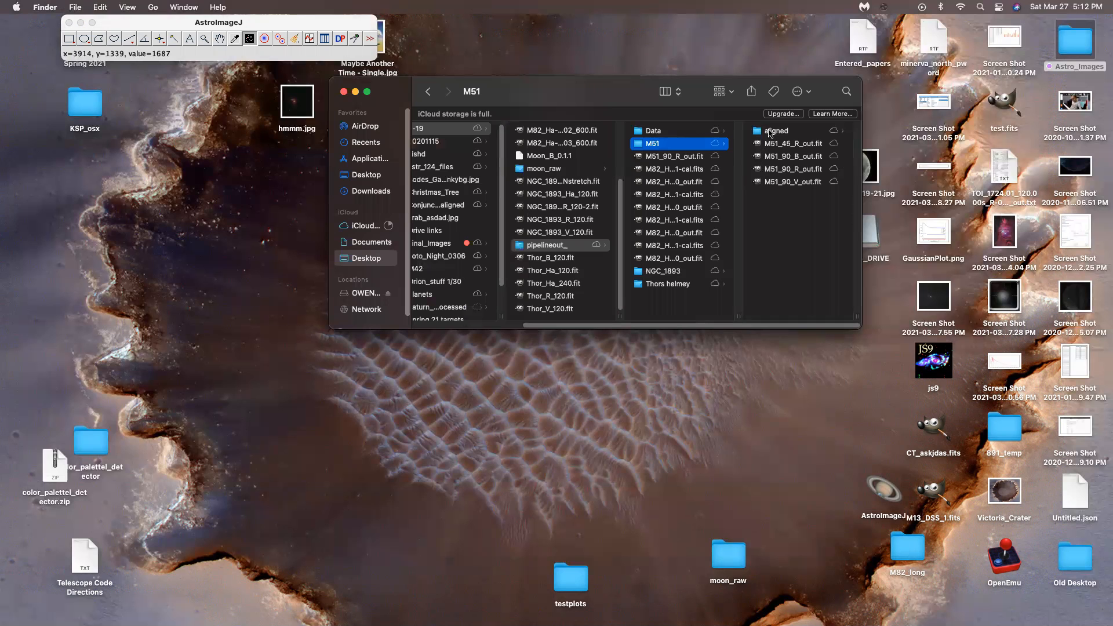
{"action": "left_click", "coordinate": [776, 131]}
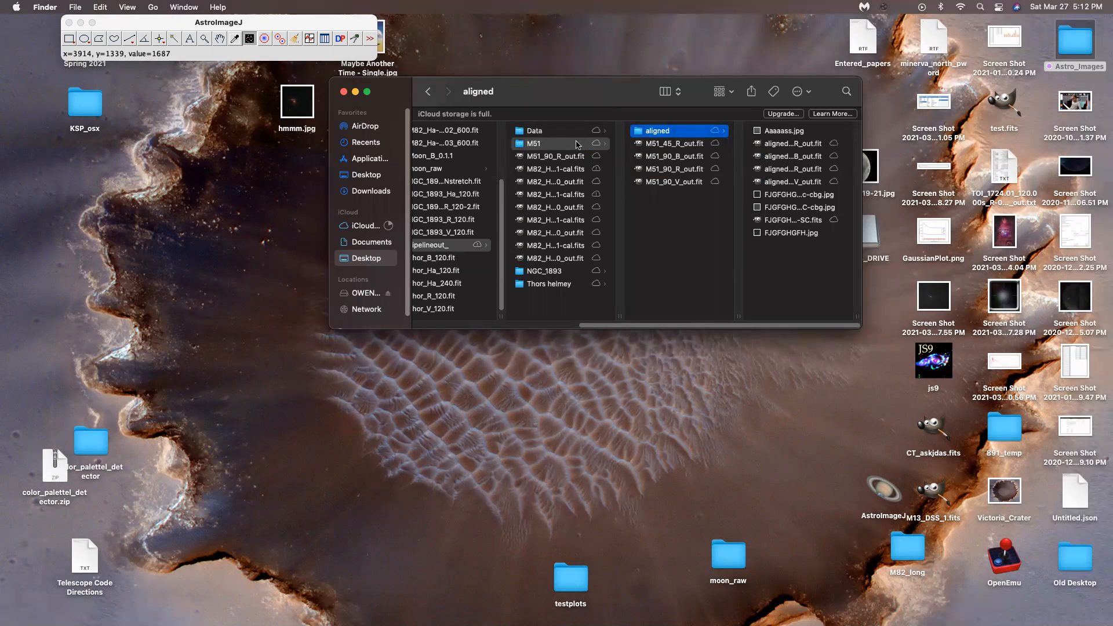
{"action": "left_click", "coordinate": [547, 144]}
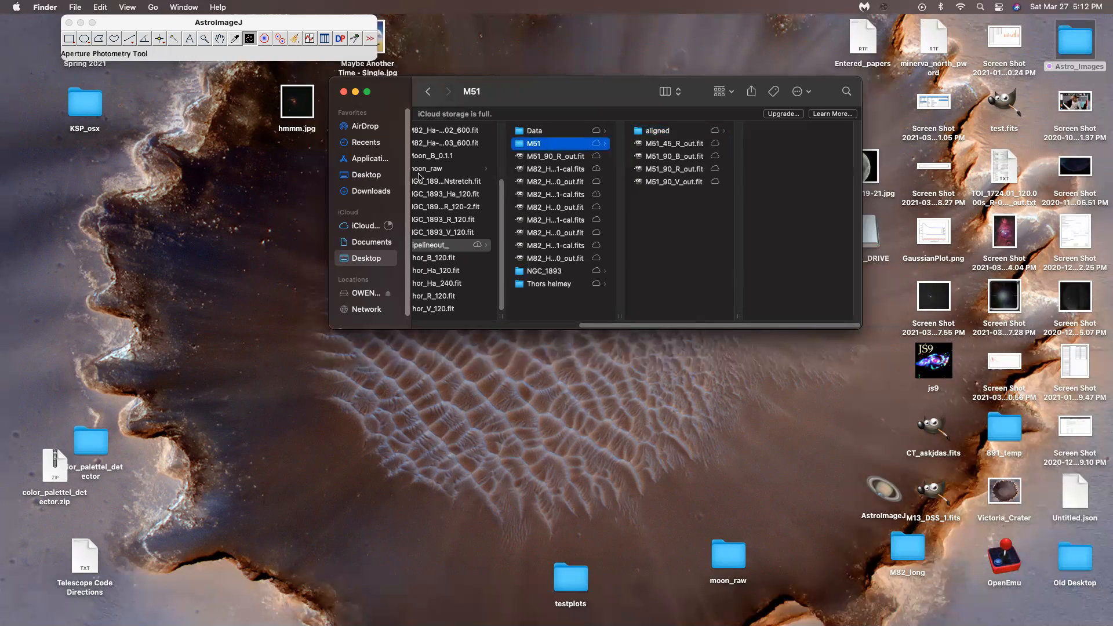
{"action": "left_click", "coordinate": [217, 23]}
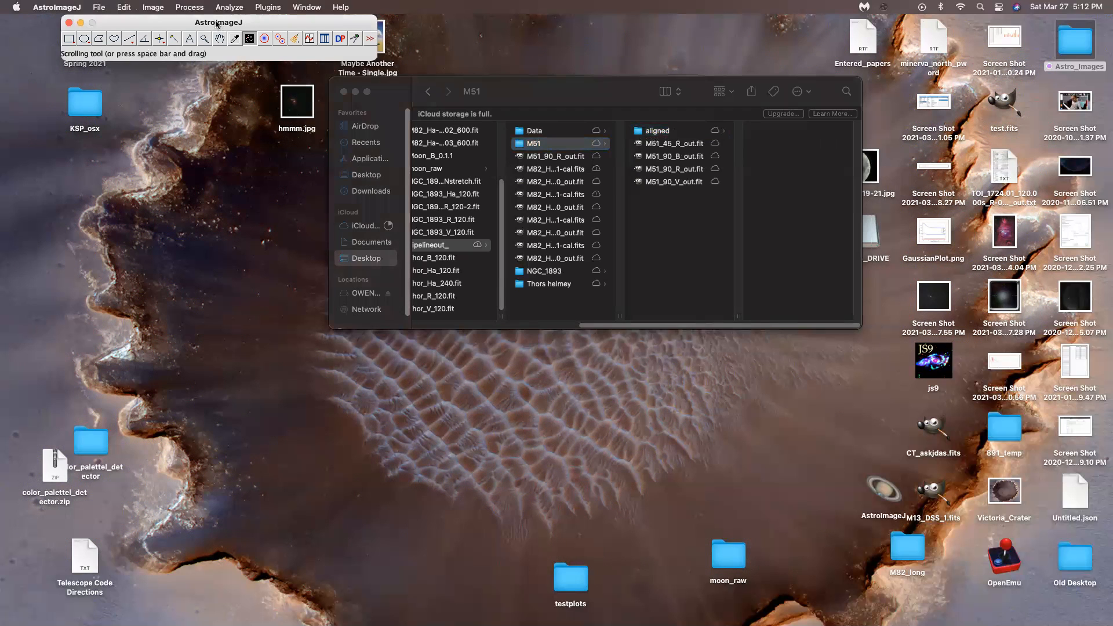
{"action": "left_click", "coordinate": [98, 6]}
{"action": "mouse_move", "coordinate": [139, 88]}
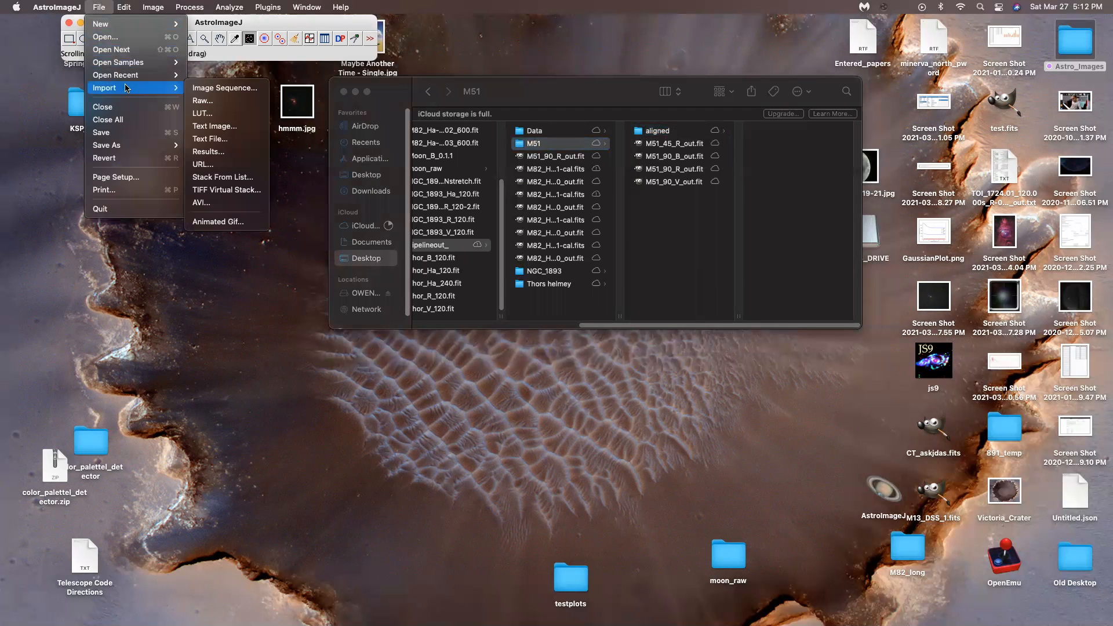
{"action": "left_click", "coordinate": [661, 220]}
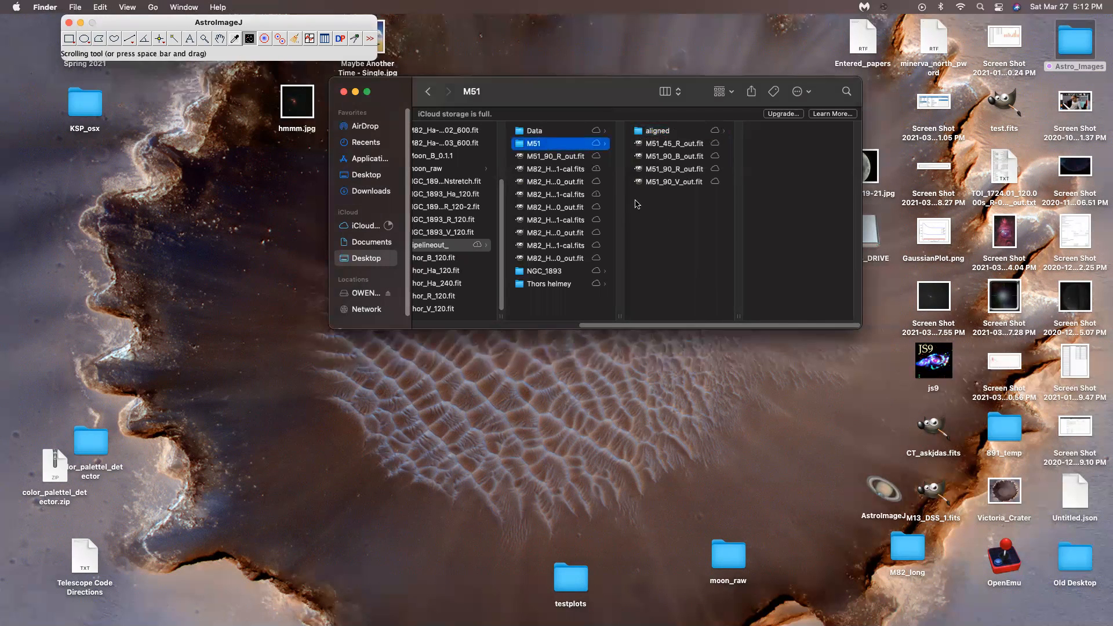
- Open the M51 folder from Finder in AstroImageJ as a virtual stack and page through to its last slice
{"action": "left_click", "coordinate": [554, 145]}
{"action": "key", "text": "Return"}
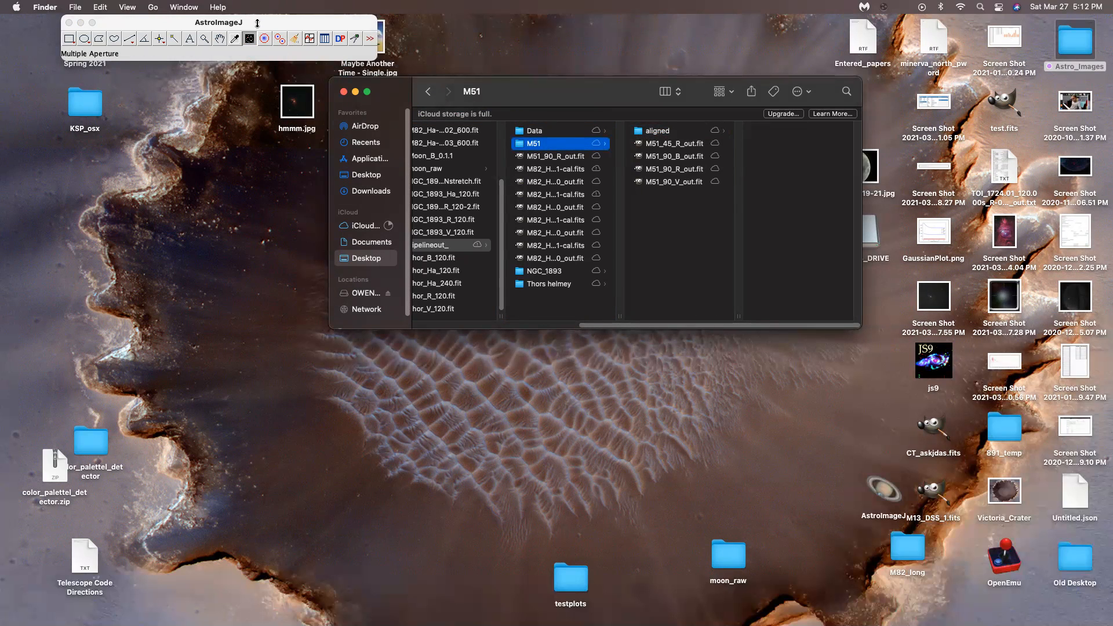
{"action": "left_click_drag", "start_coordinate": [518, 89], "coordinate": [578, 285]}
{"action": "left_click", "coordinate": [512, 197]}
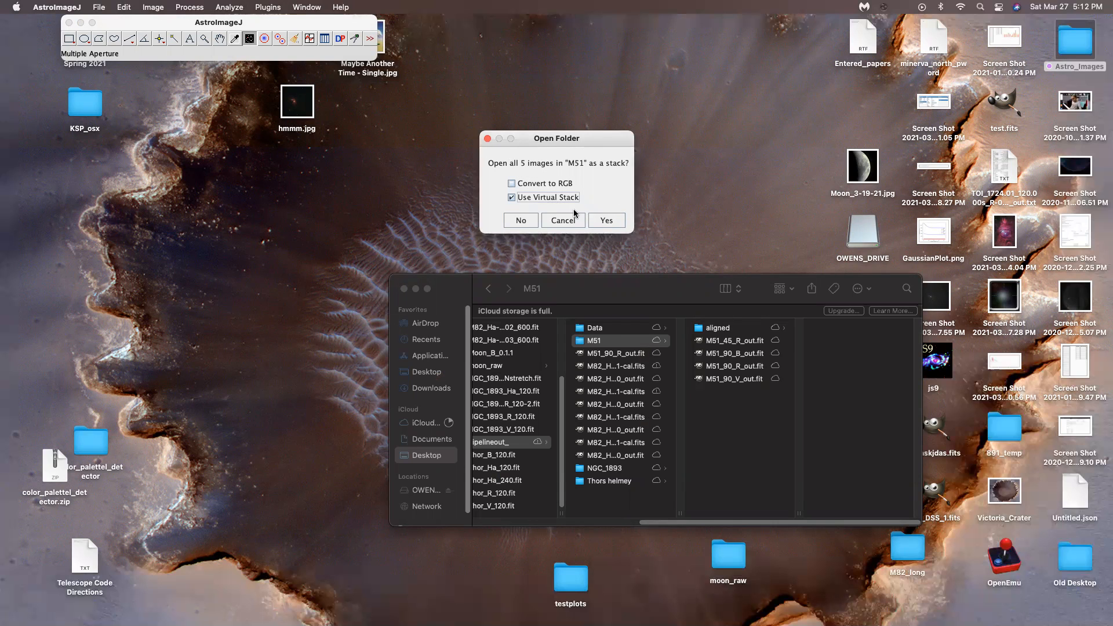
{"action": "left_click", "coordinate": [609, 220]}
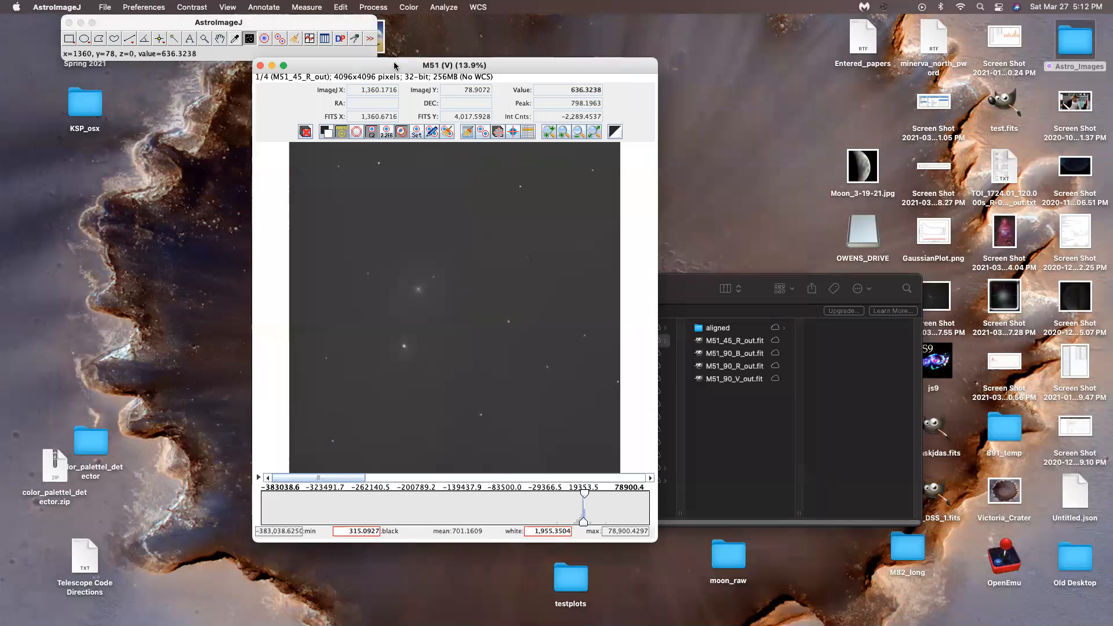
{"action": "left_click_drag", "start_coordinate": [192, 467], "coordinate": [485, 465]}
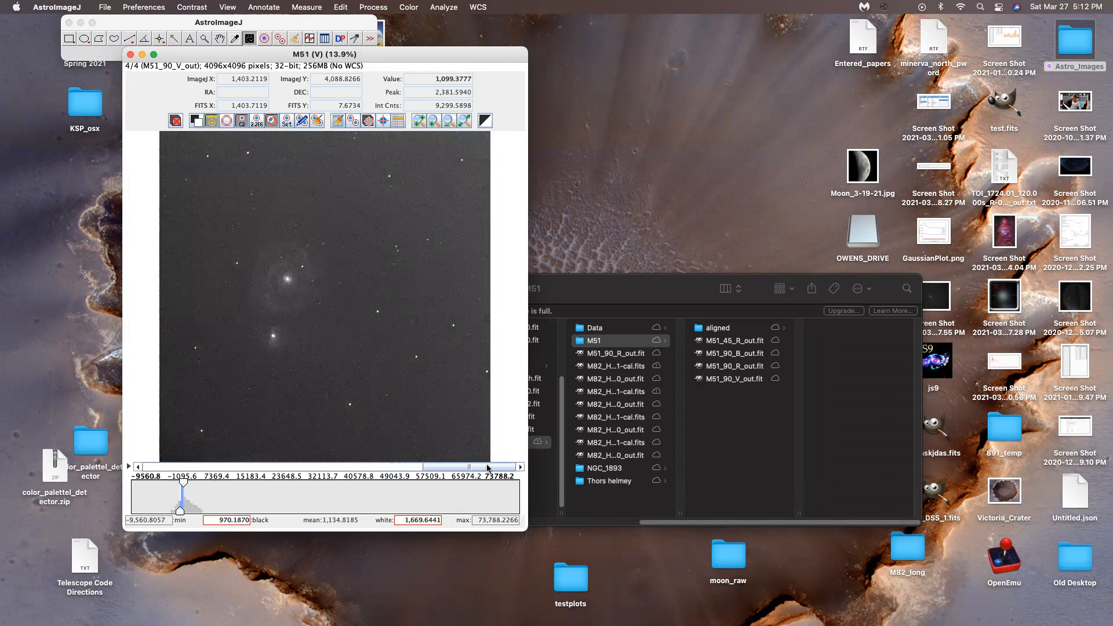
{"action": "left_click_drag", "start_coordinate": [476, 470], "coordinate": [464, 466]}
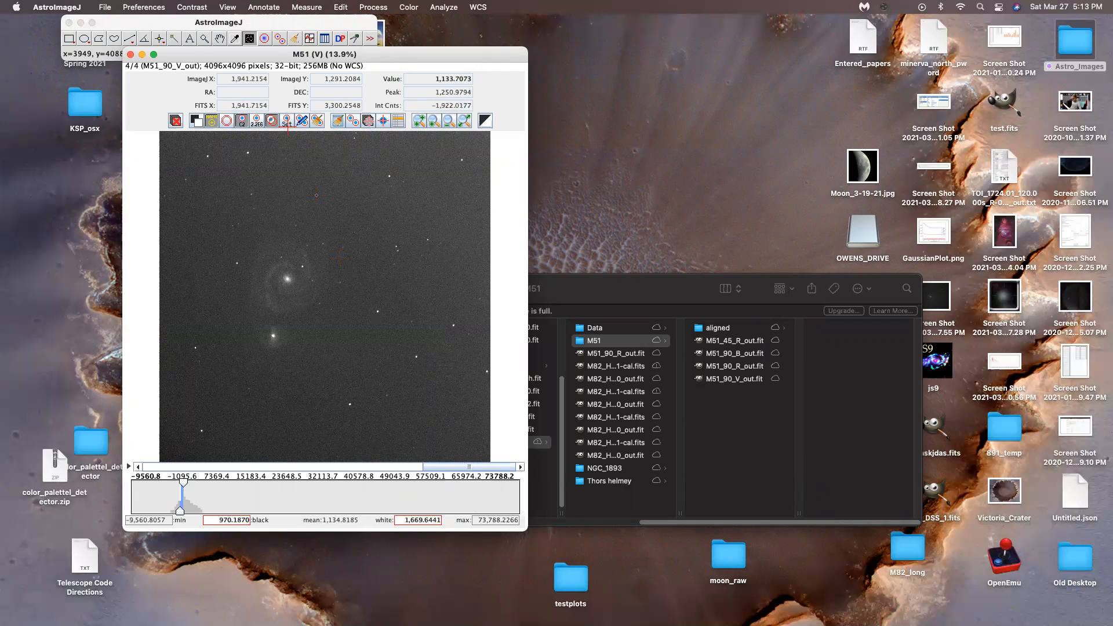
{"action": "left_click", "coordinate": [142, 24]}
{"action": "left_click", "coordinate": [103, 8]}
{"action": "mouse_move", "coordinate": [168, 88]}
{"action": "left_click", "coordinate": [229, 91]}
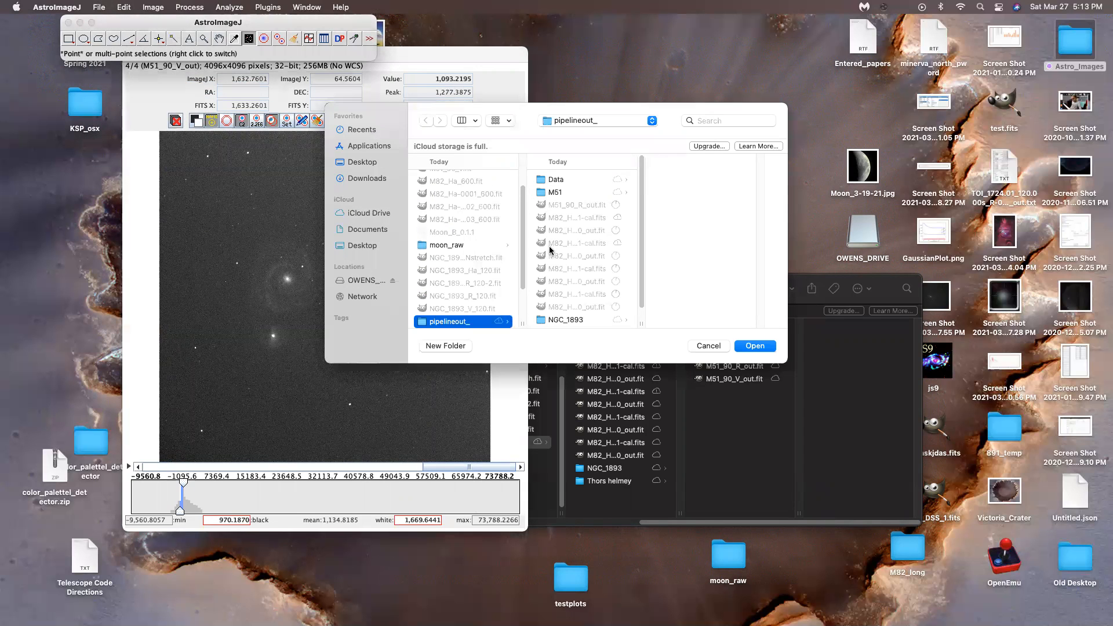
{"action": "left_click", "coordinate": [557, 193]}
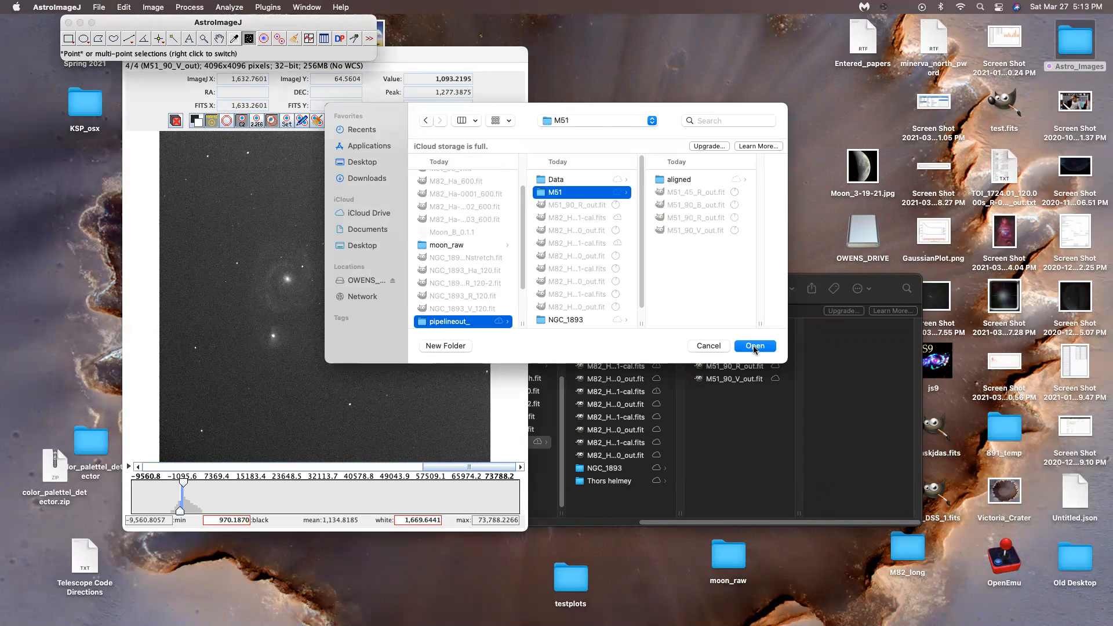
{"action": "left_click_drag", "start_coordinate": [515, 113], "coordinate": [789, 148]}
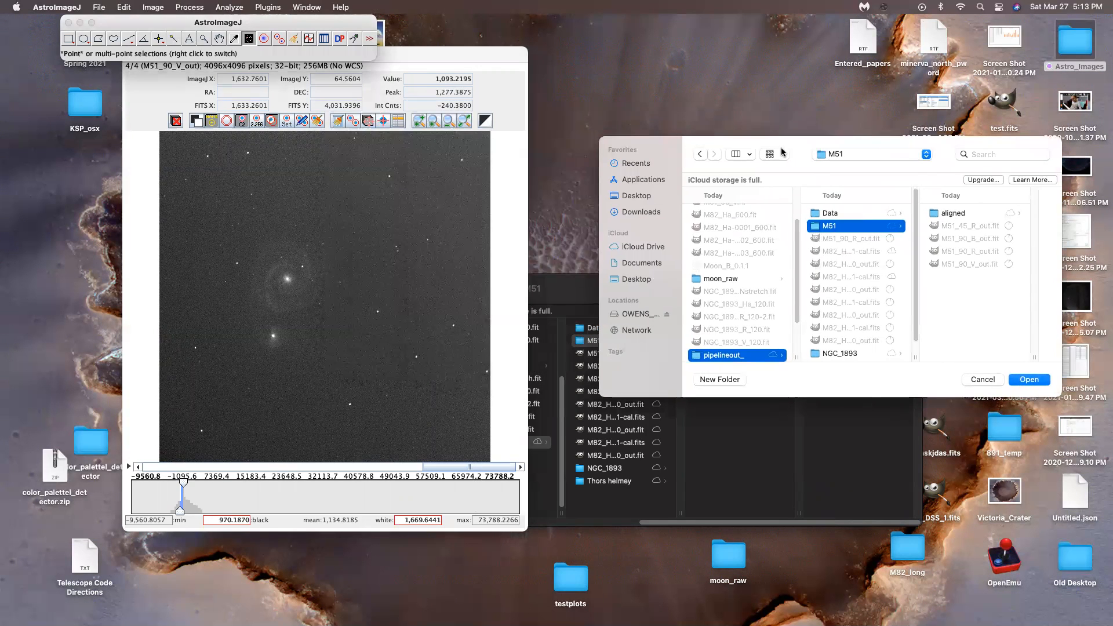
{"action": "left_click", "coordinate": [990, 381]}
- Return the M51 stack to its first slice, M51_45_R_out
{"action": "left_click_drag", "start_coordinate": [401, 466], "coordinate": [191, 442]}
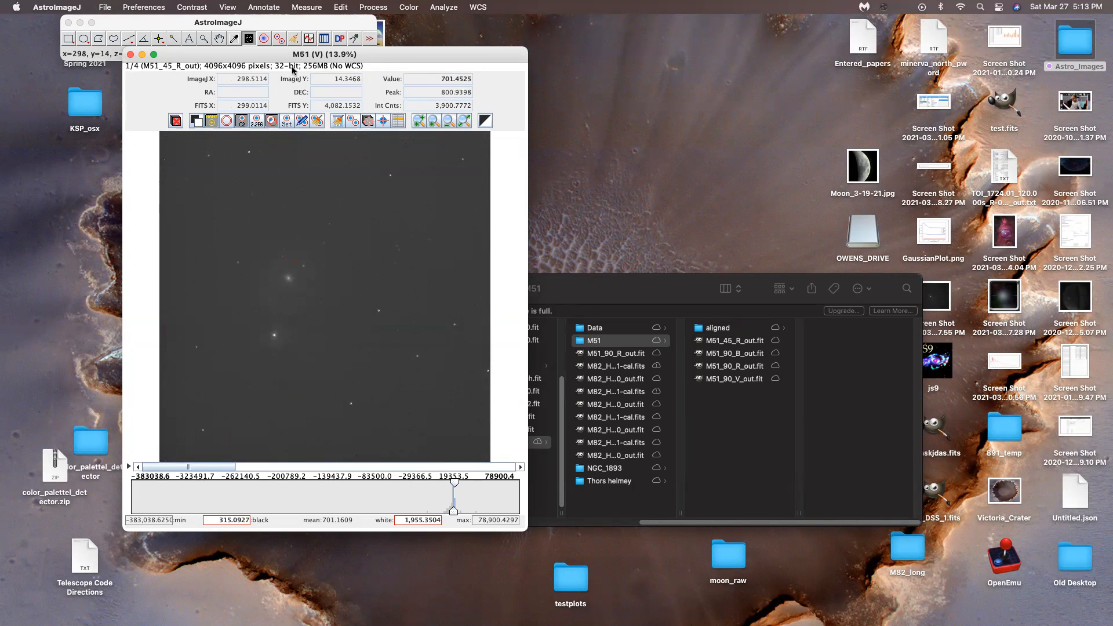
- Start the Stack Aligner on the M51 stack, set the last slice to 4 and turn off using the previous 6 apertures
{"action": "left_click_drag", "start_coordinate": [288, 57], "coordinate": [248, 93]}
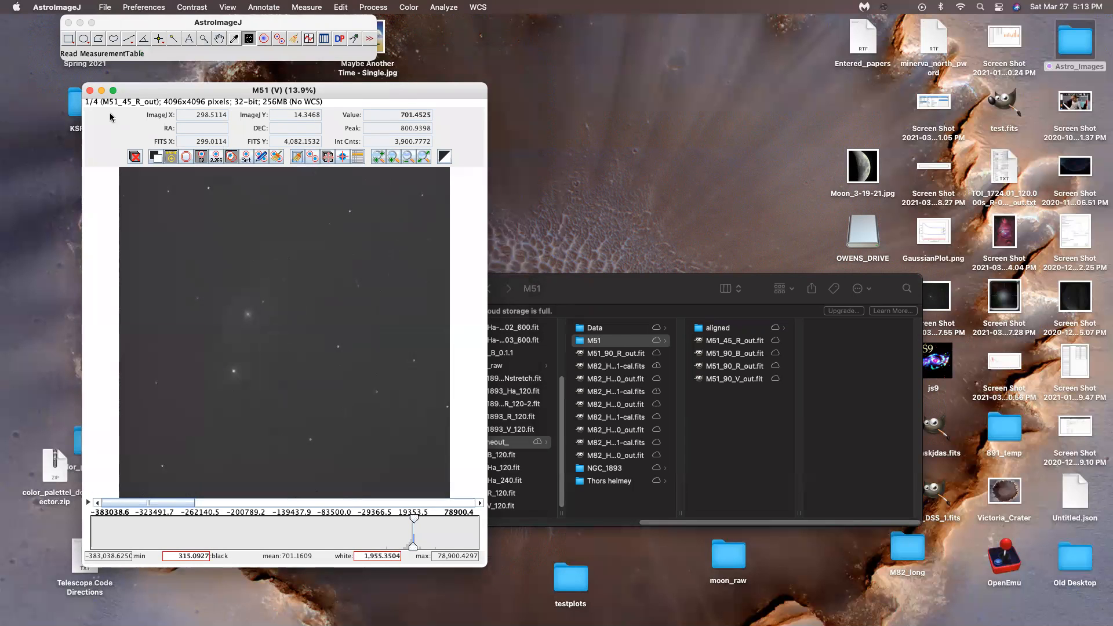
{"action": "left_click_drag", "start_coordinate": [185, 90], "coordinate": [211, 81]}
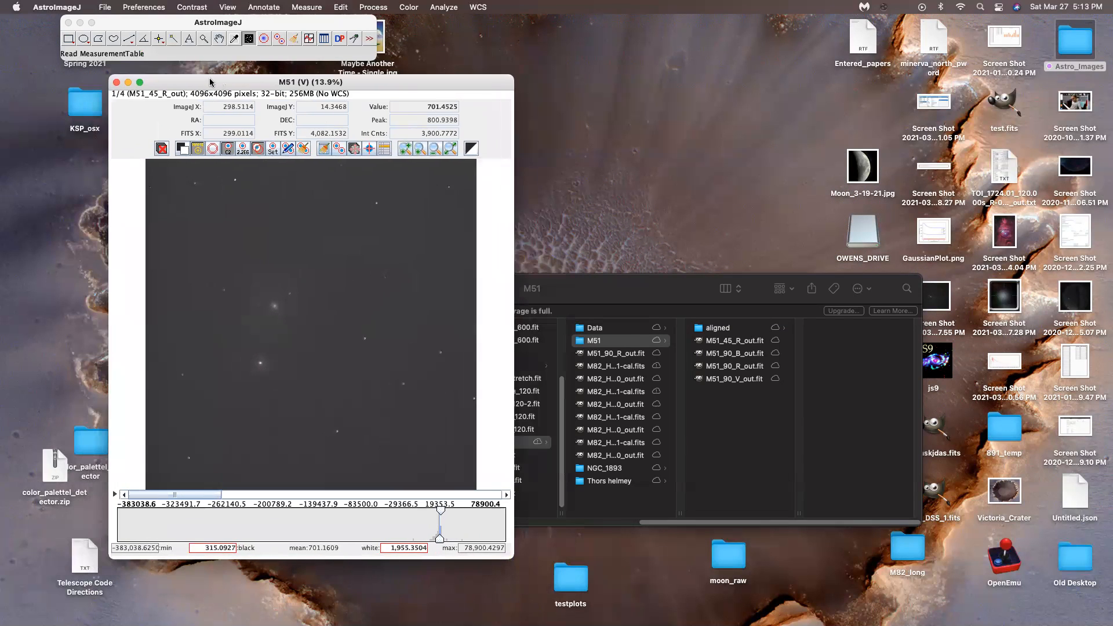
{"action": "left_click", "coordinate": [354, 150]}
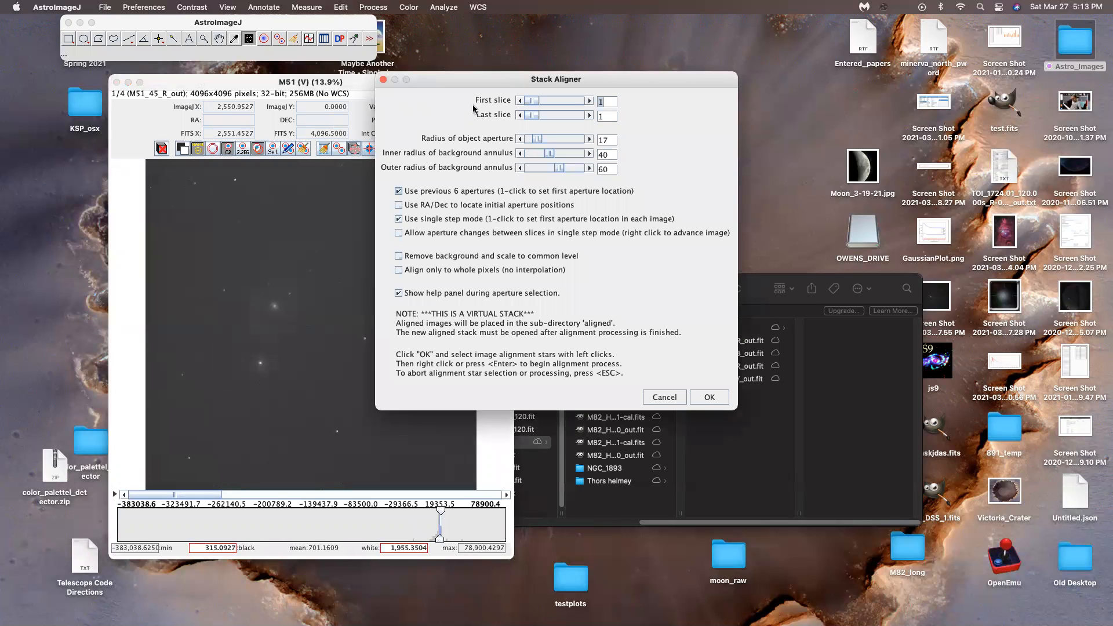
{"action": "left_click_drag", "start_coordinate": [529, 118], "coordinate": [569, 118]}
{"action": "left_click_drag", "start_coordinate": [468, 82], "coordinate": [610, 79]}
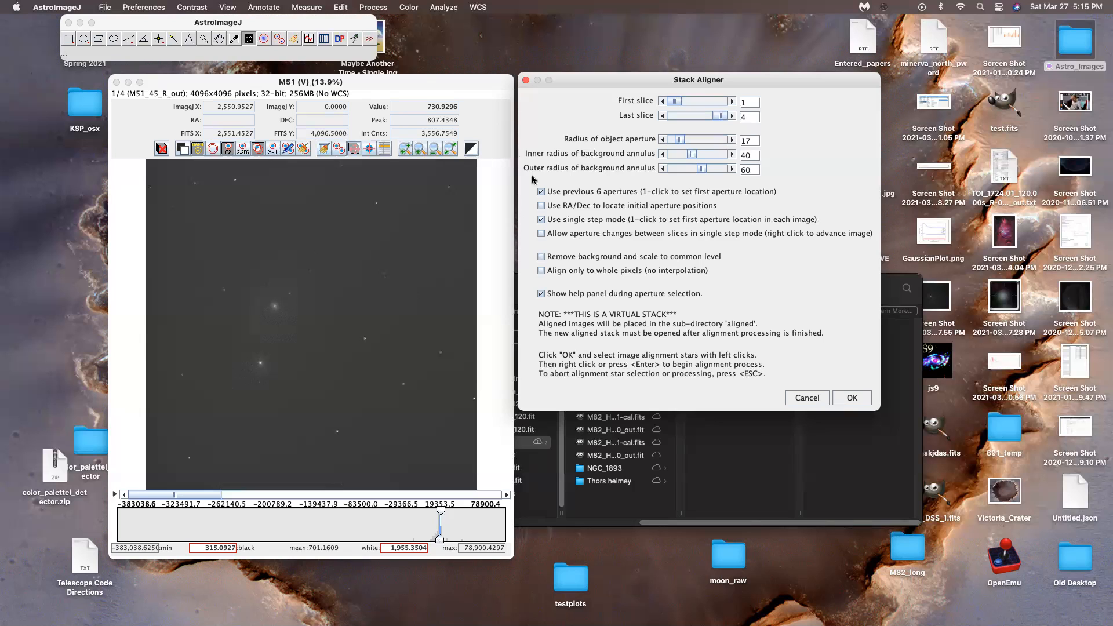
{"action": "left_click", "coordinate": [542, 193]}
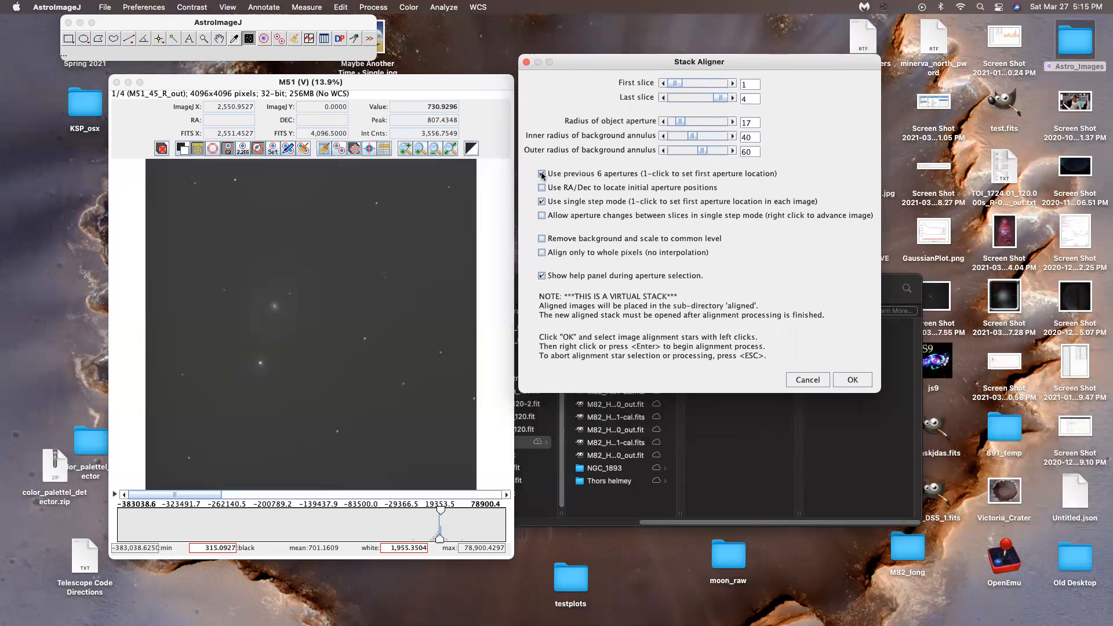
{"action": "left_click", "coordinate": [542, 174]}
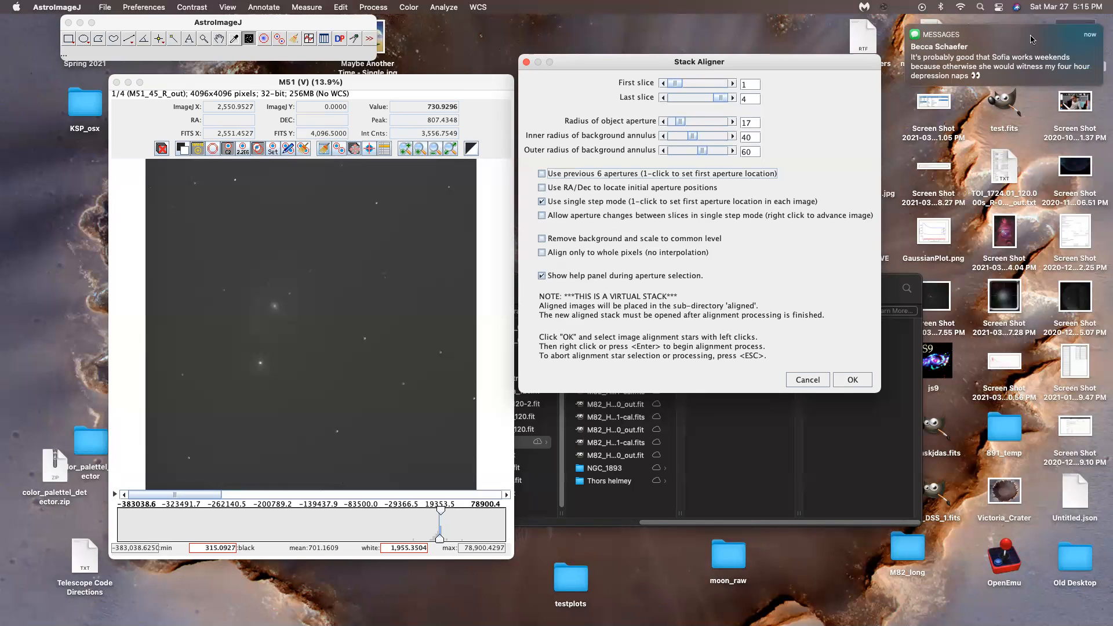
- Turn on Do Not Disturb in macOS to silence incoming notifications
{"action": "left_click", "coordinate": [997, 6]}
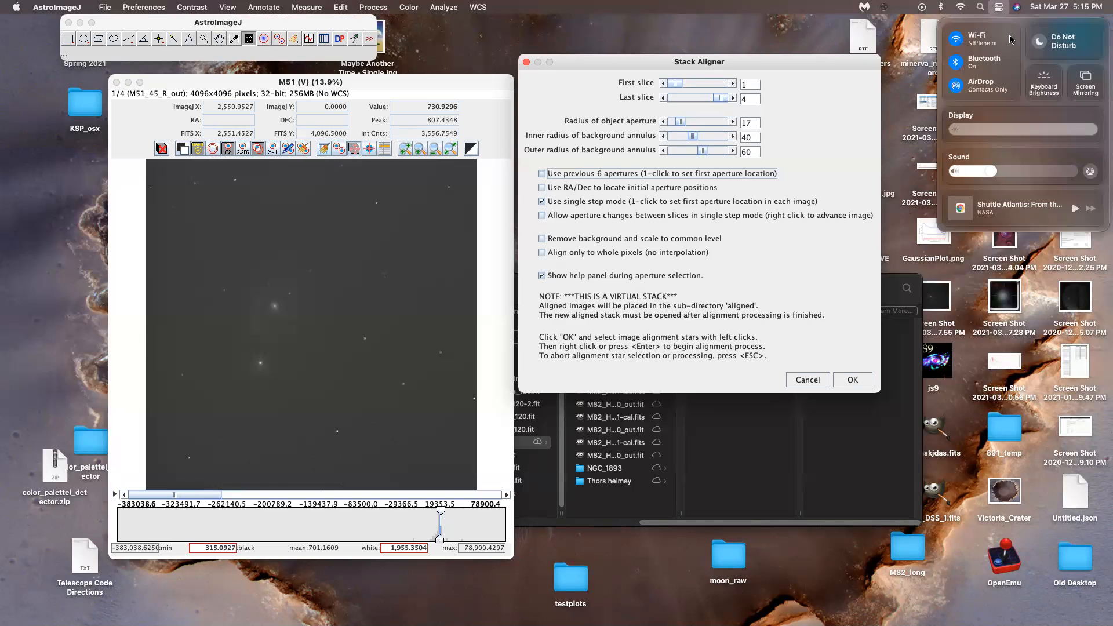
{"action": "left_click", "coordinate": [1066, 52]}
{"action": "left_click", "coordinate": [983, 56]}
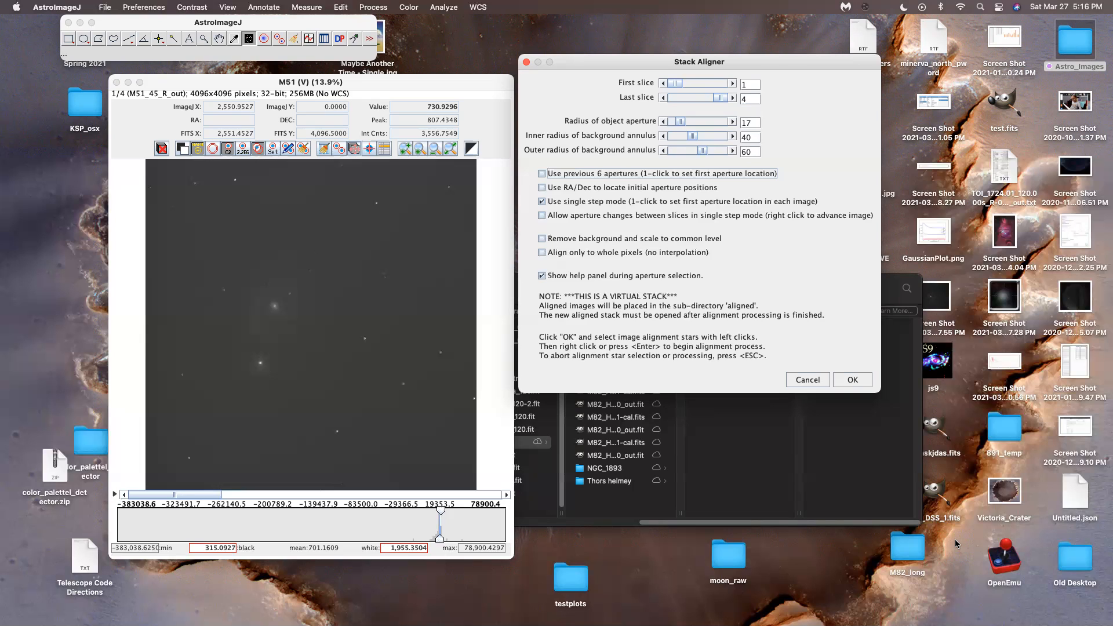
- Accept the Stack Aligner settings for slices 1 to 4 in single step mode and begin alignment star selection
{"action": "left_click_drag", "start_coordinate": [743, 57], "coordinate": [737, 79]}
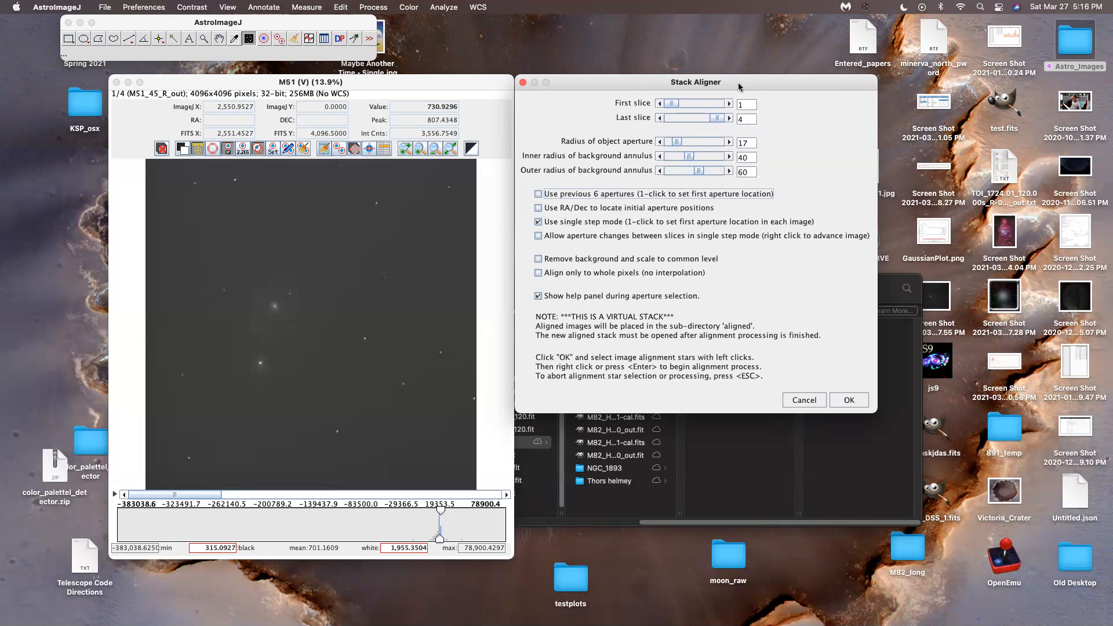
{"action": "mouse_move", "coordinate": [740, 86]}
{"action": "left_mouse_down"}
{"action": "mouse_move", "coordinate": [738, 124]}
{"action": "mouse_move", "coordinate": [726, 91]}
{"action": "left_mouse_up"}
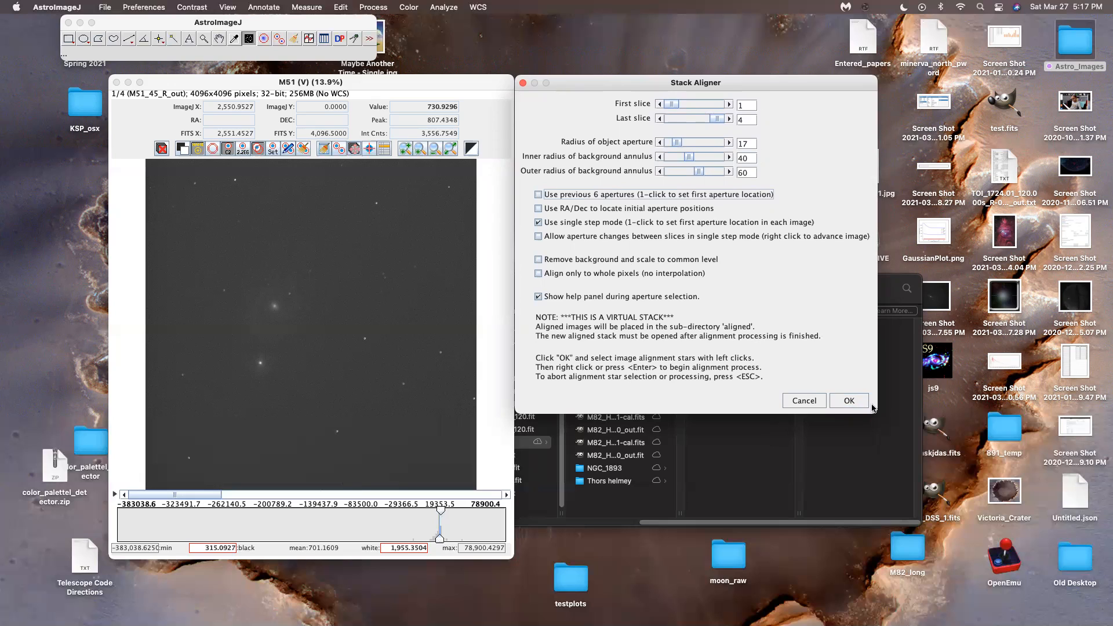
{"action": "left_click_drag", "start_coordinate": [571, 81], "coordinate": [568, 82]}
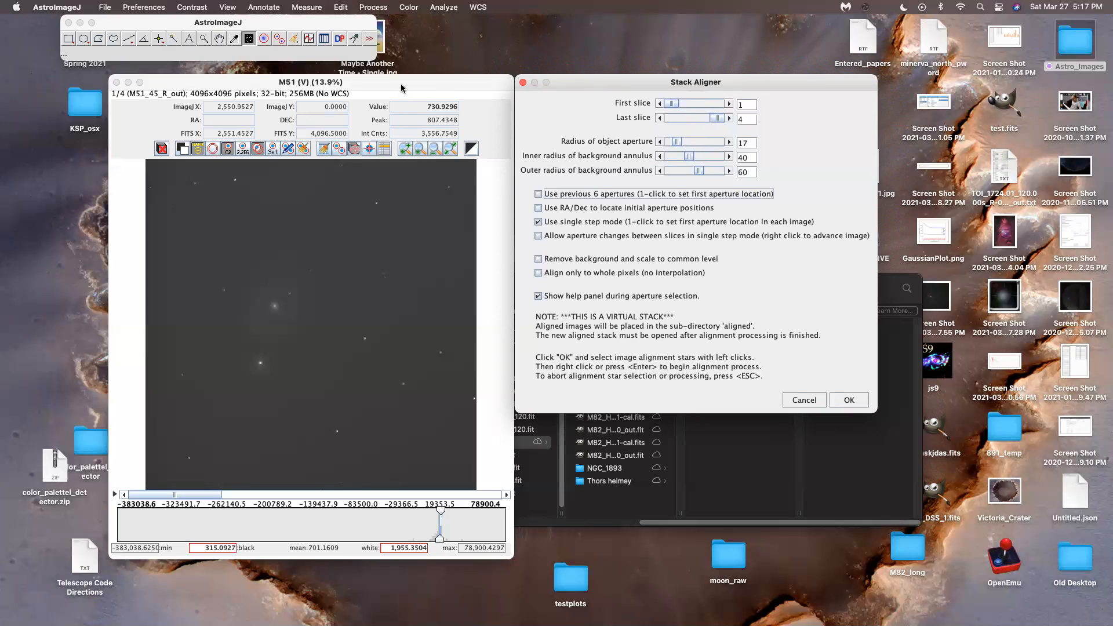
{"action": "mouse_move", "coordinate": [635, 85]}
{"action": "left_mouse_down"}
{"action": "mouse_move", "coordinate": [631, 108]}
{"action": "mouse_move", "coordinate": [623, 83]}
{"action": "left_mouse_up"}
{"action": "left_click", "coordinate": [846, 401]}
{"action": "mouse_move", "coordinate": [562, 82]}
{"action": "left_mouse_down"}
{"action": "mouse_move", "coordinate": [562, 95]}
{"action": "mouse_move", "coordinate": [563, 80]}
{"action": "left_mouse_up"}
{"action": "left_click", "coordinate": [851, 402]}
{"action": "left_click", "coordinate": [847, 399]}
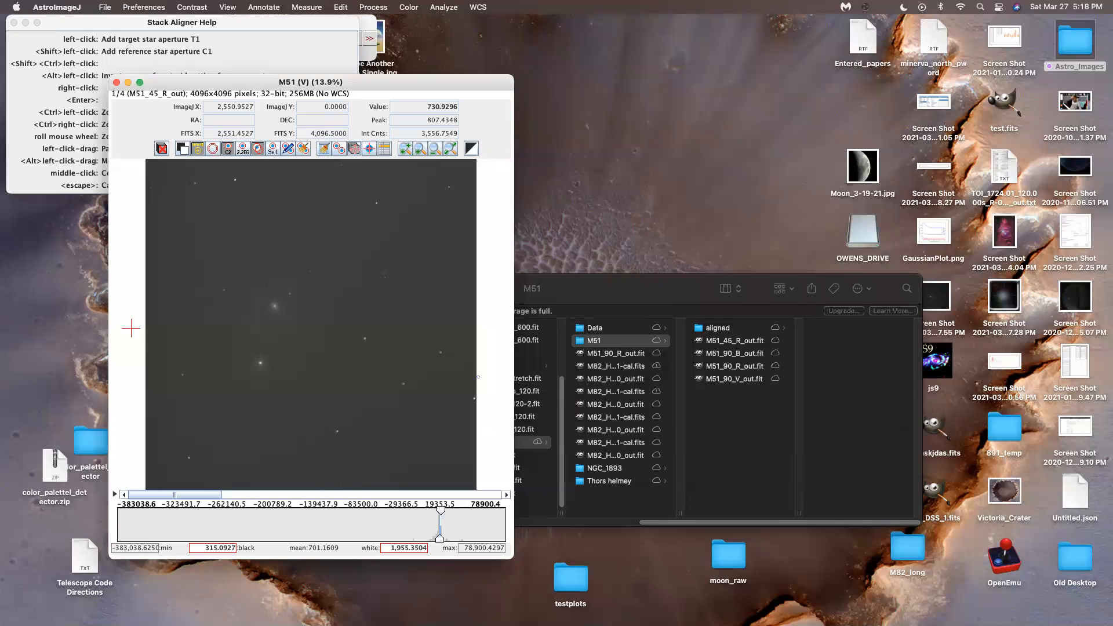
- Place alignment apertures on six stars around the galaxy in the M51_45_R_out slice and finalize the aperture selection
{"action": "left_click", "coordinate": [182, 376]}
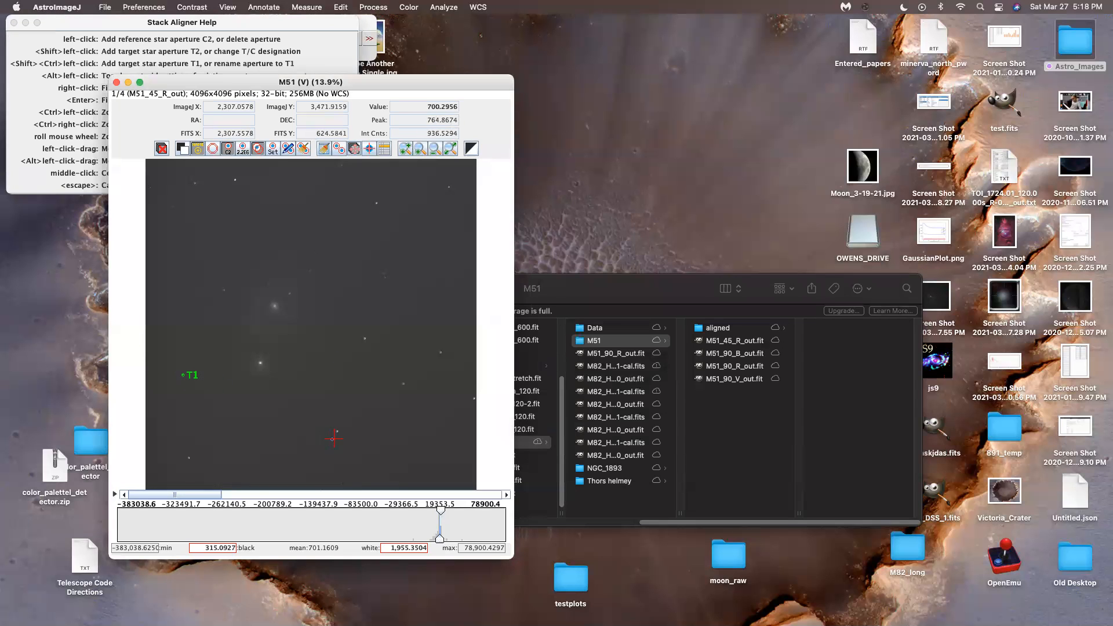
{"action": "left_click", "coordinate": [336, 431]}
{"action": "left_click", "coordinate": [365, 339]}
{"action": "left_click", "coordinate": [403, 384]}
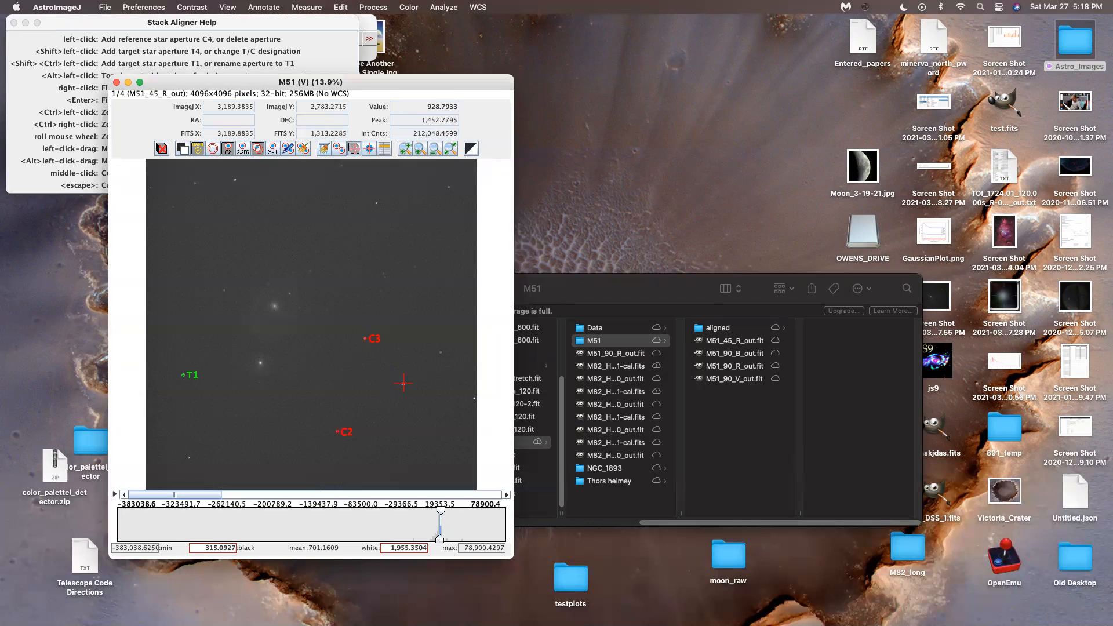
{"action": "left_click", "coordinate": [376, 201]}
{"action": "left_click", "coordinate": [234, 181]}
{"action": "left_click_drag", "start_coordinate": [226, 88], "coordinate": [495, 30]}
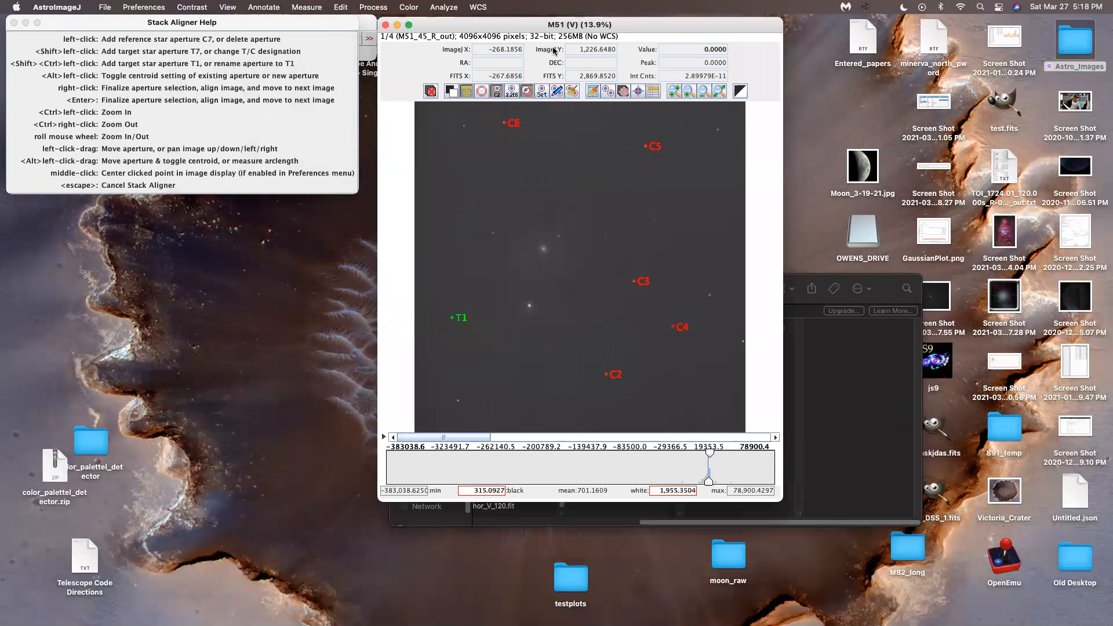
{"action": "key", "text": "Return"}
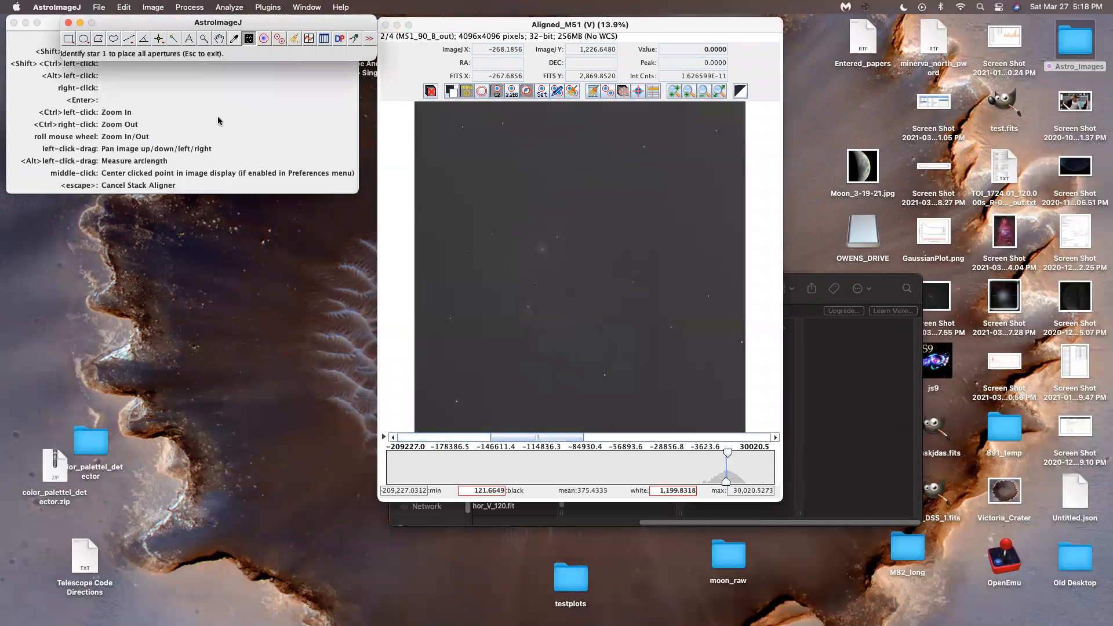
- Identify star 1 in the M51_90_B, M51_90_R and M51_90_V slices to align them, and close the processed stack window
{"action": "left_click", "coordinate": [450, 321]}
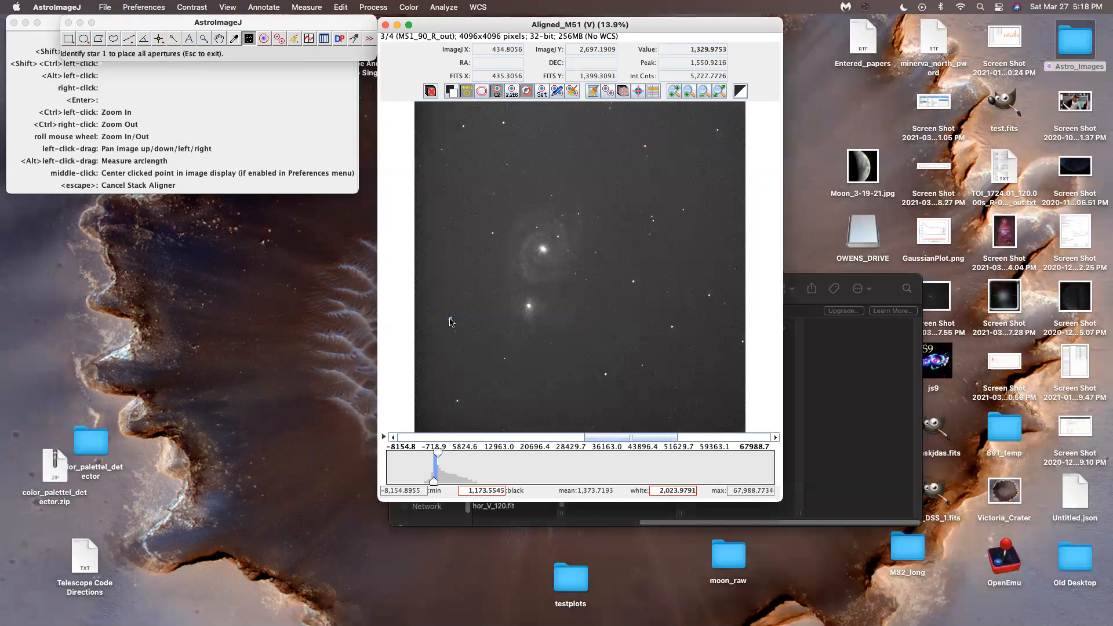
{"action": "left_click", "coordinate": [452, 321]}
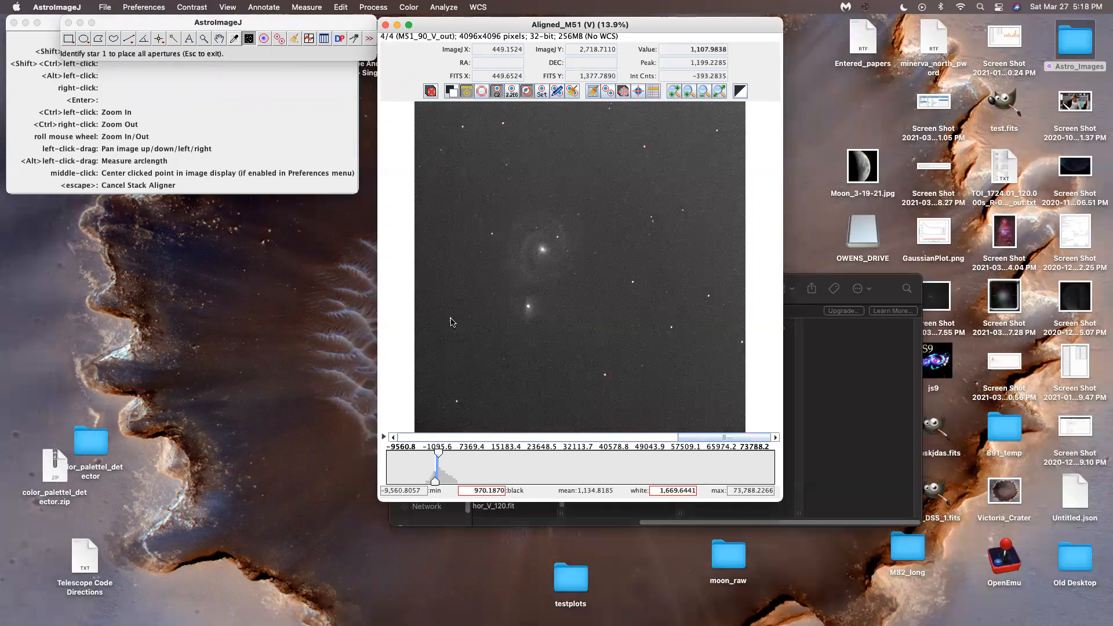
{"action": "left_click", "coordinate": [453, 321]}
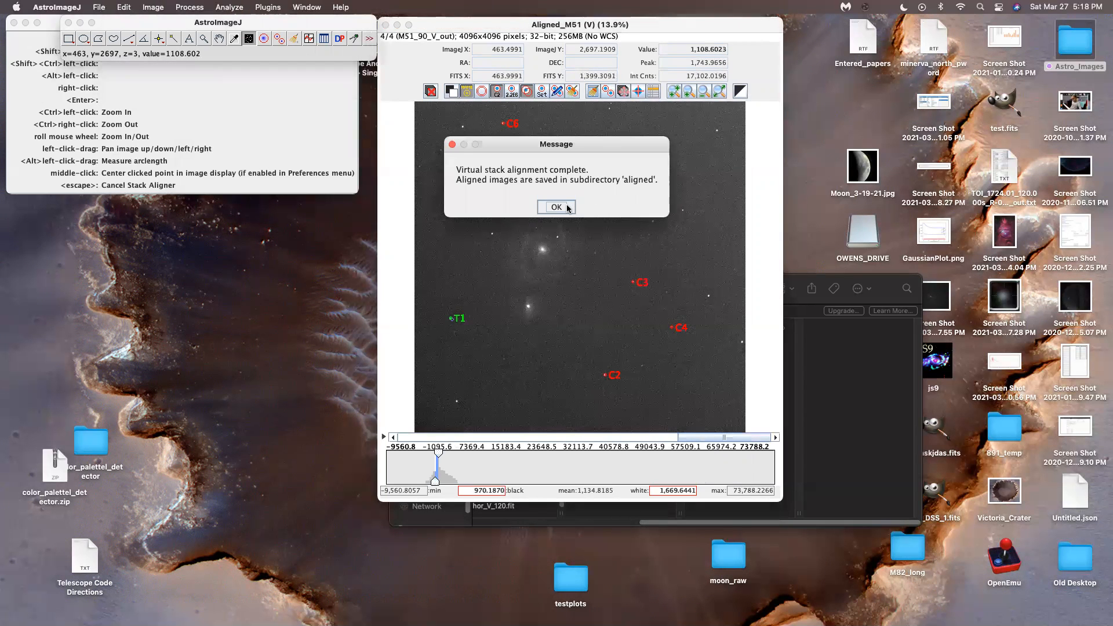
{"action": "left_click", "coordinate": [556, 207]}
{"action": "left_click", "coordinate": [385, 25]}
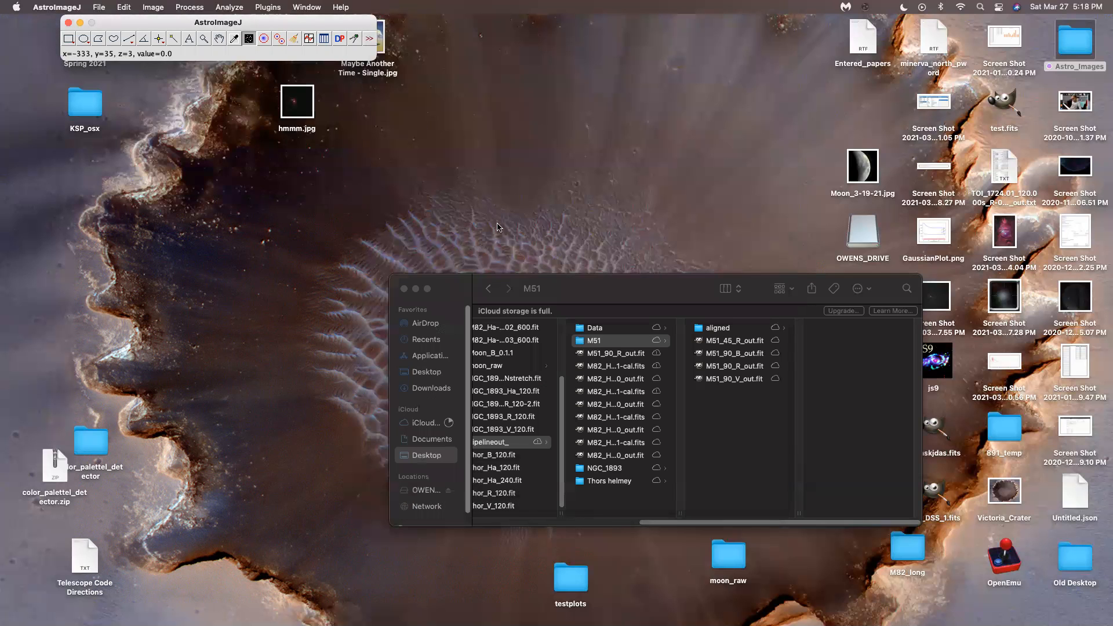
- In Finder, open the aligned subfolder of M51 and group Aaaaass.jpg and the four FJGFGHGFH files into a new folder
{"action": "left_click_drag", "start_coordinate": [562, 278], "coordinate": [513, 145]}
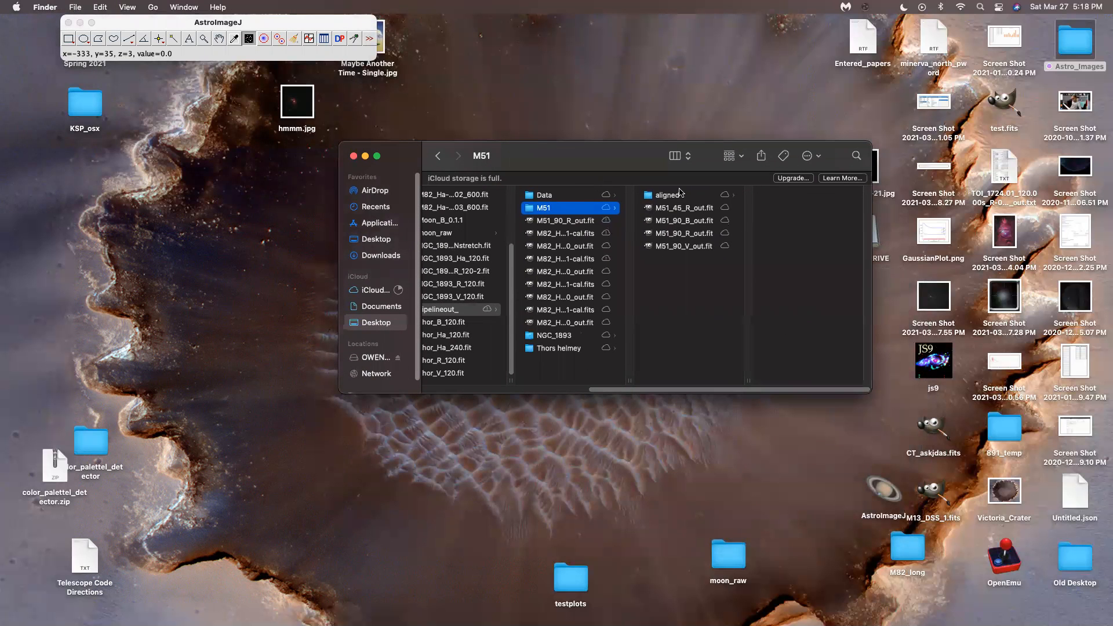
{"action": "left_click", "coordinate": [680, 193]}
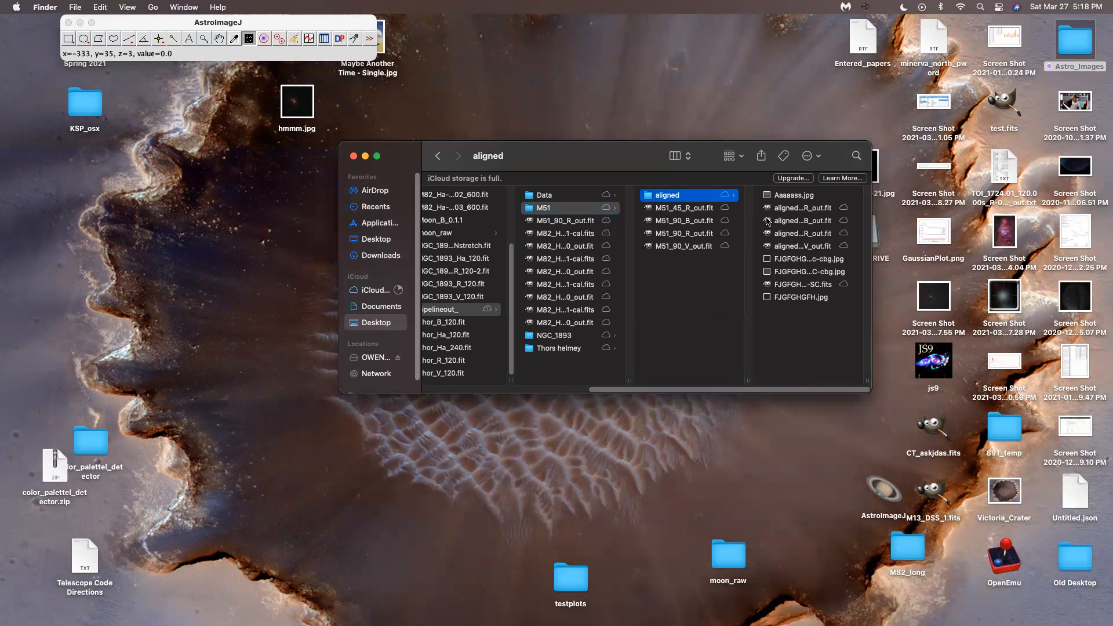
{"action": "left_click", "coordinate": [793, 260]}
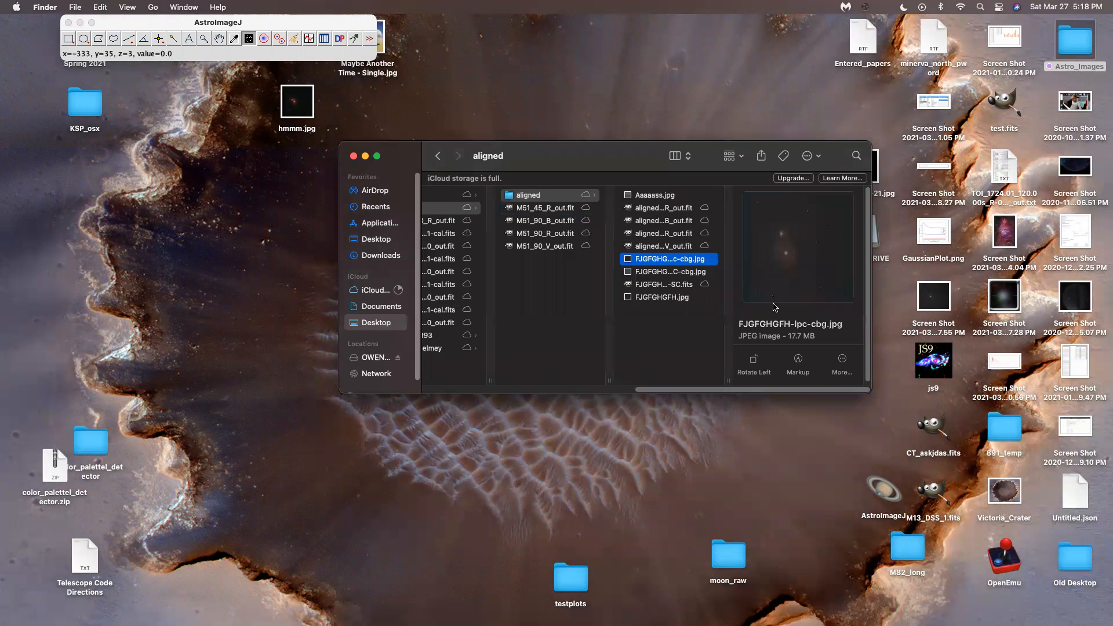
{"action": "key", "text": "shift+Down"}
{"action": "key", "text": "shift+Down"}
{"action": "key", "text": "shift+Down"}
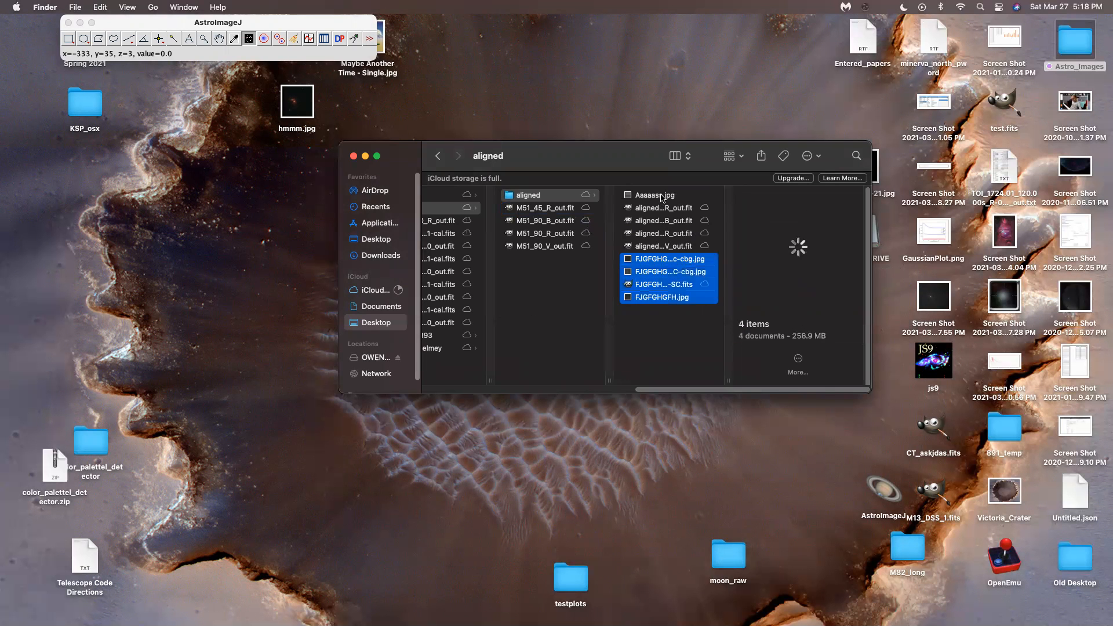
{"action": "left_click", "coordinate": [660, 195], "text": "super"}
{"action": "right_click", "coordinate": [662, 195]}
{"action": "left_click", "coordinate": [689, 201]}
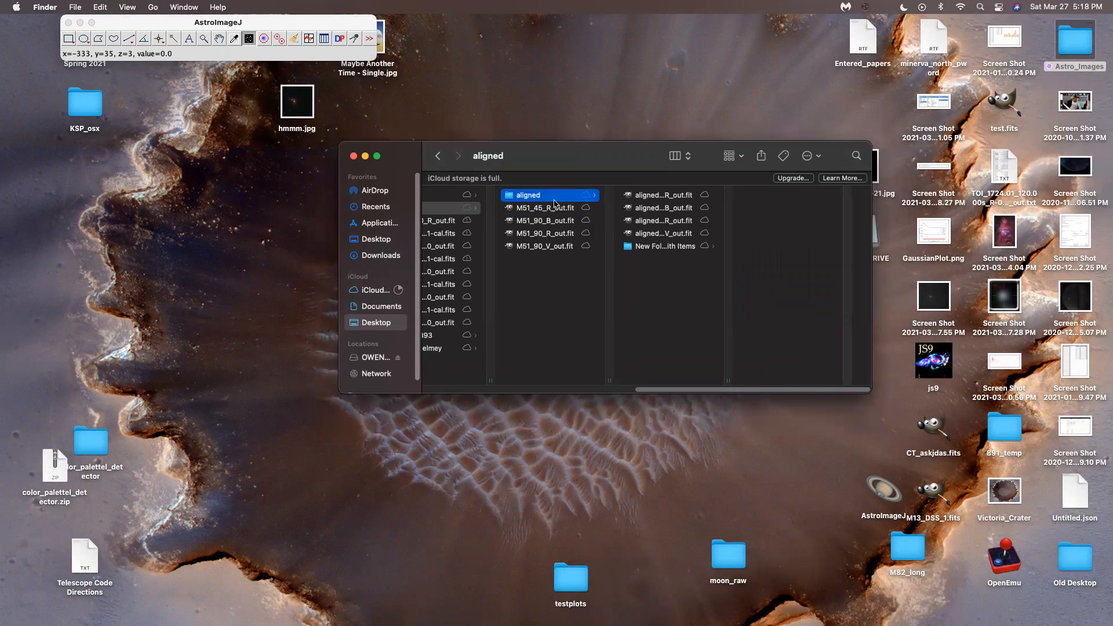
- Open the aligned folder from Finder in AstroImageJ as a virtual stack without converting to RGB
{"action": "left_click_drag", "start_coordinate": [547, 195], "coordinate": [271, 51]}
{"action": "left_click_drag", "start_coordinate": [504, 165], "coordinate": [551, 198]}
{"action": "left_click_drag", "start_coordinate": [552, 198], "coordinate": [244, 39]}
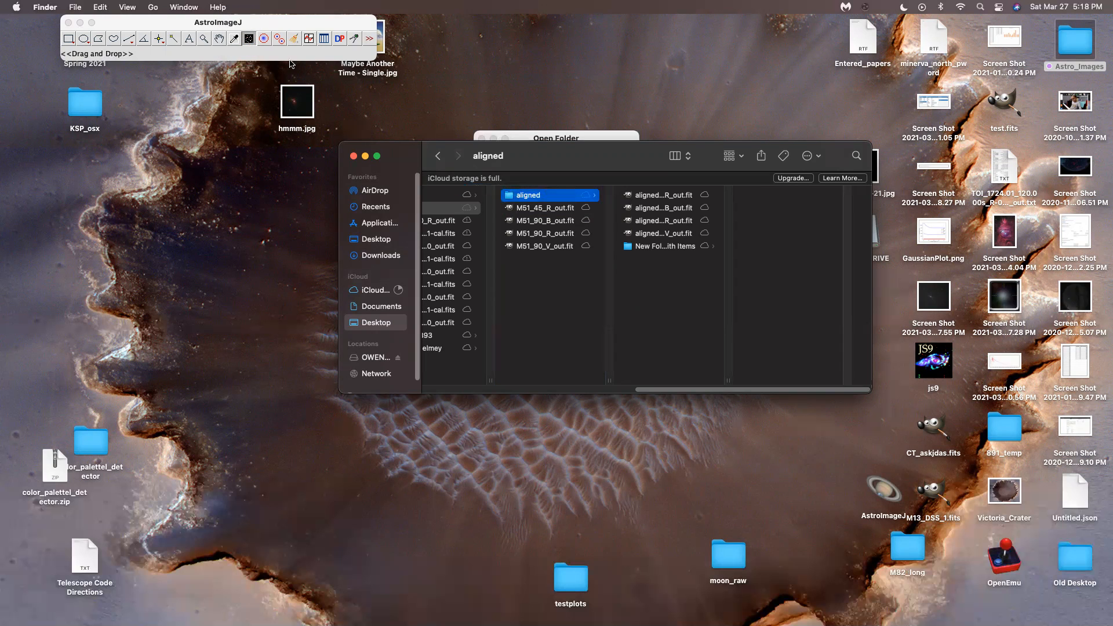
{"action": "left_click_drag", "start_coordinate": [595, 163], "coordinate": [616, 264]}
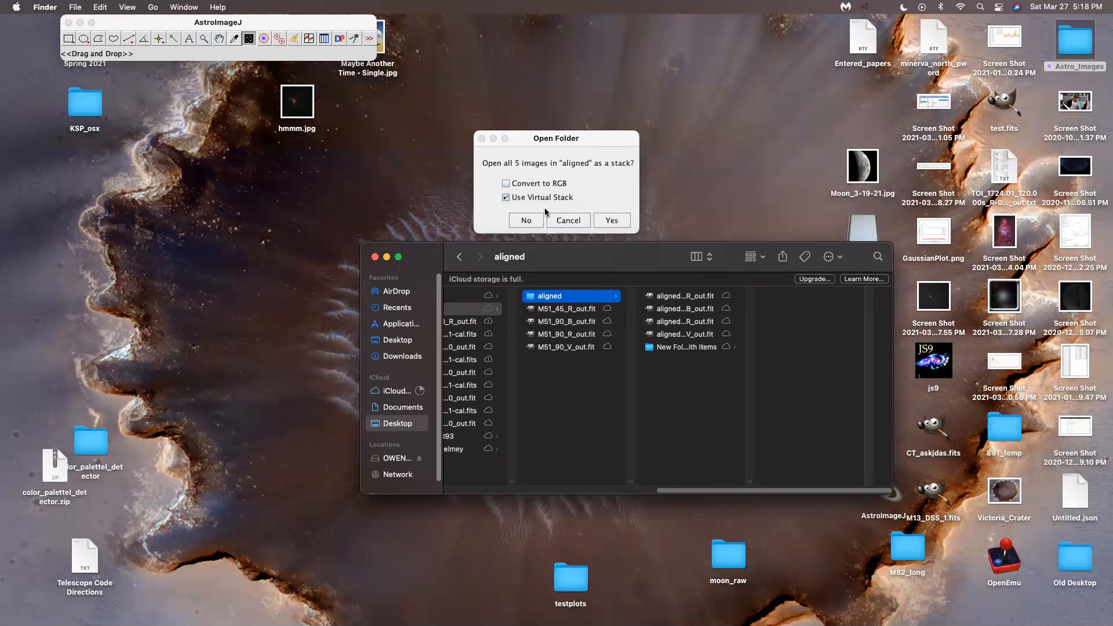
{"action": "left_click_drag", "start_coordinate": [568, 156], "coordinate": [423, 119]}
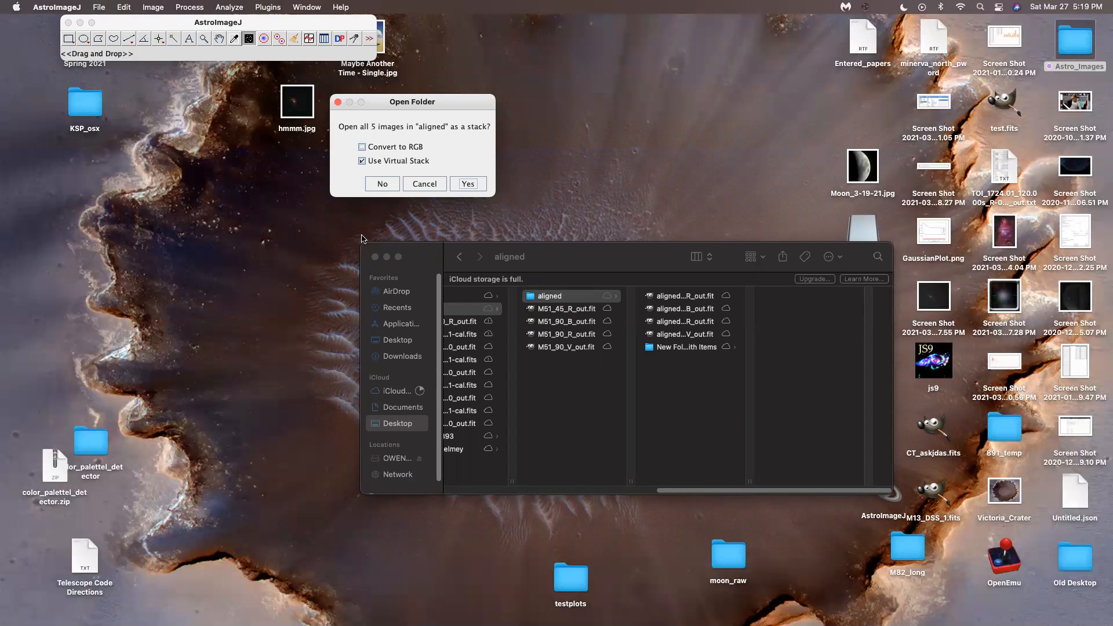
{"action": "left_click", "coordinate": [455, 185]}
{"action": "left_click", "coordinate": [456, 179]}
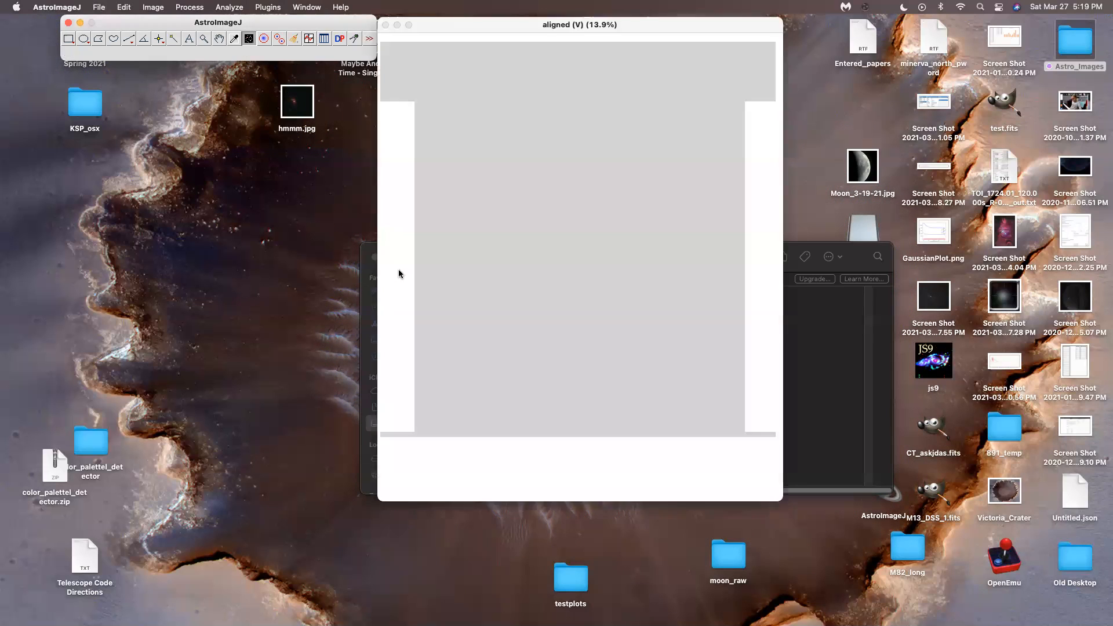
- Page through the aligned stack to the aligned_M51_90_V_out slice and return to the first slice to check star alignment
{"action": "left_click_drag", "start_coordinate": [430, 439], "coordinate": [662, 450]}
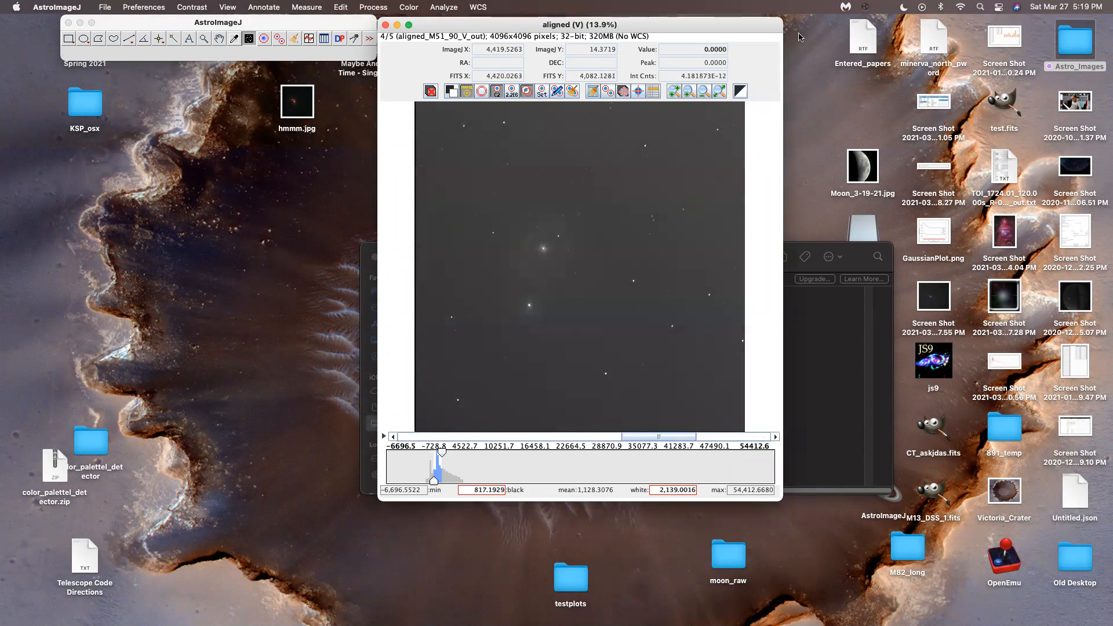
{"action": "left_click_drag", "start_coordinate": [778, 27], "coordinate": [764, 115]}
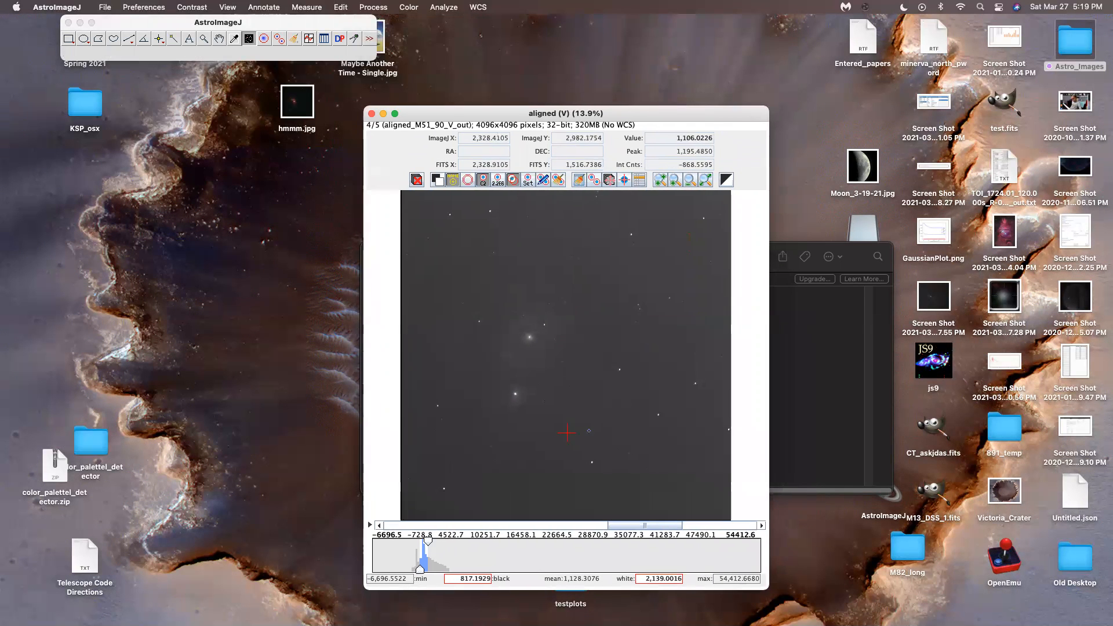
{"action": "left_click_drag", "start_coordinate": [653, 528], "coordinate": [428, 528]}
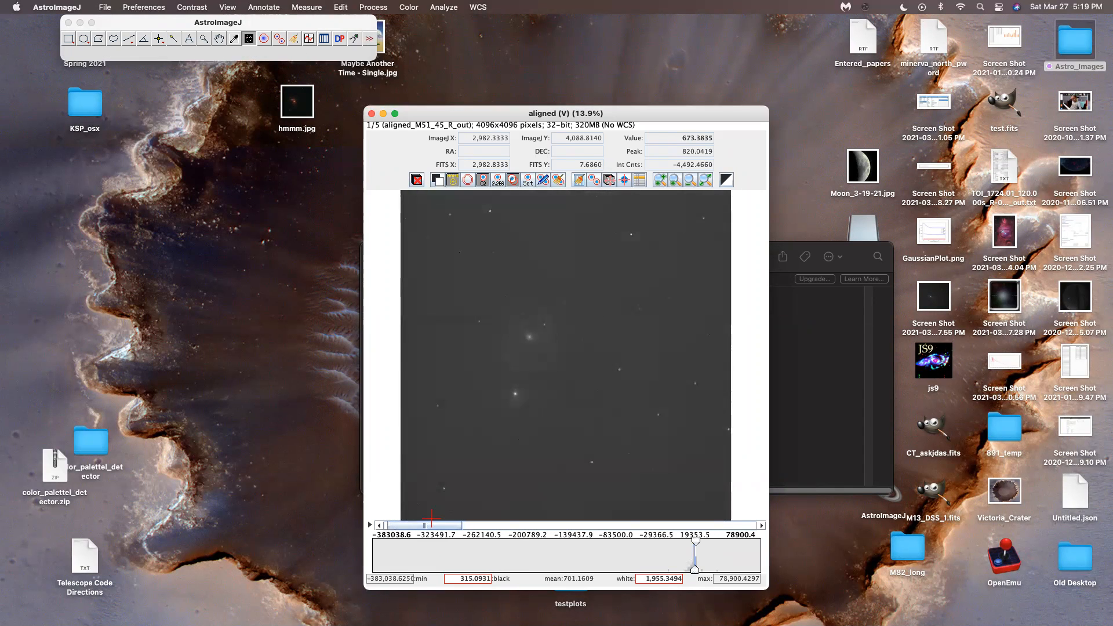
- Make a composite color image from the aligned stack using the Composite display mode, and arrange the image and Channels windows side by side
{"action": "left_click", "coordinate": [408, 6]}
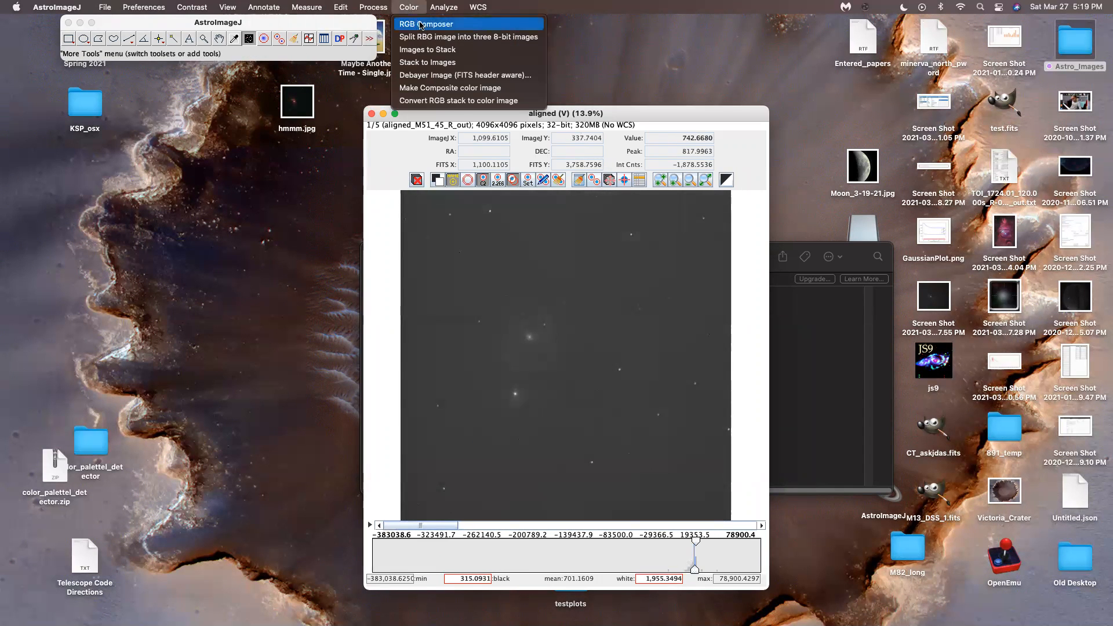
{"action": "left_click", "coordinate": [238, 22]}
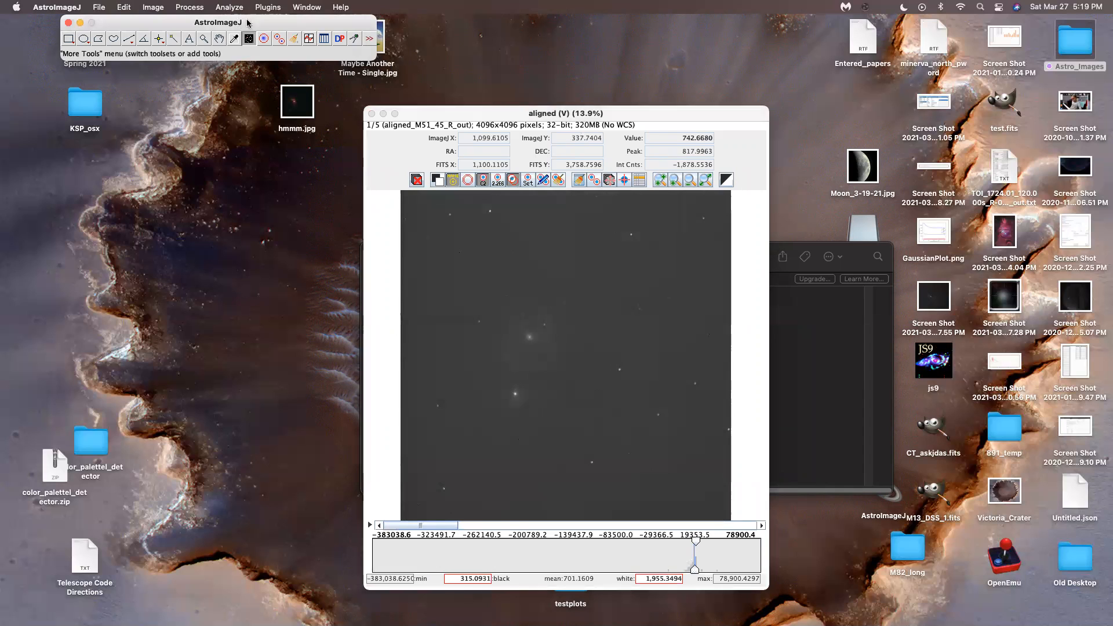
{"action": "left_click", "coordinate": [503, 115]}
{"action": "left_click", "coordinate": [402, 6]}
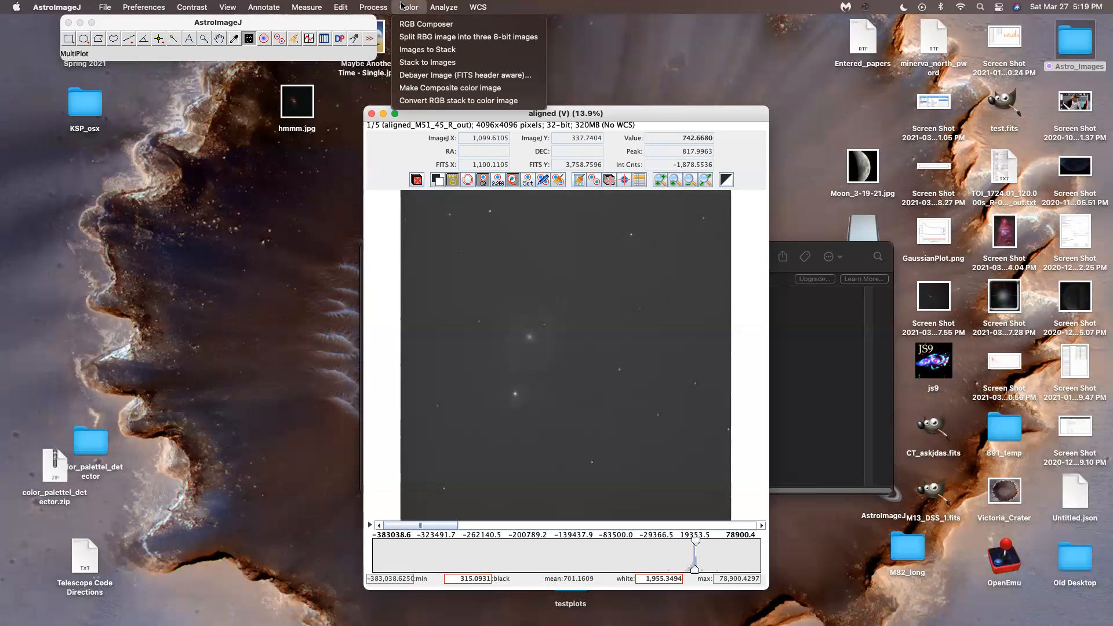
{"action": "left_click", "coordinate": [428, 88]}
{"action": "left_click_drag", "start_coordinate": [539, 148], "coordinate": [823, 124]}
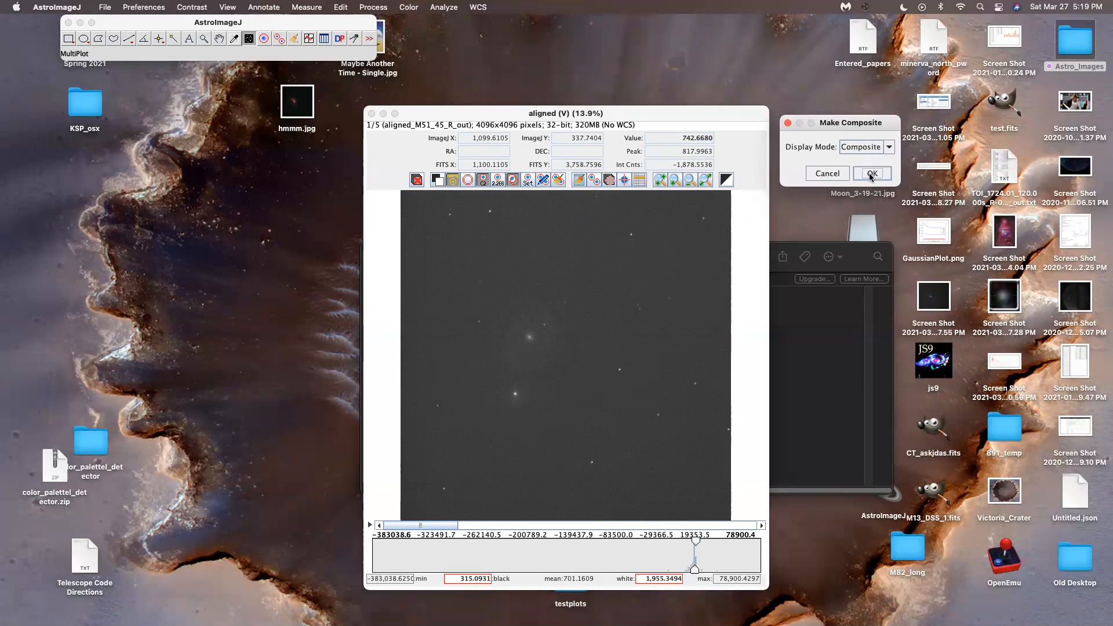
{"action": "left_click", "coordinate": [871, 176]}
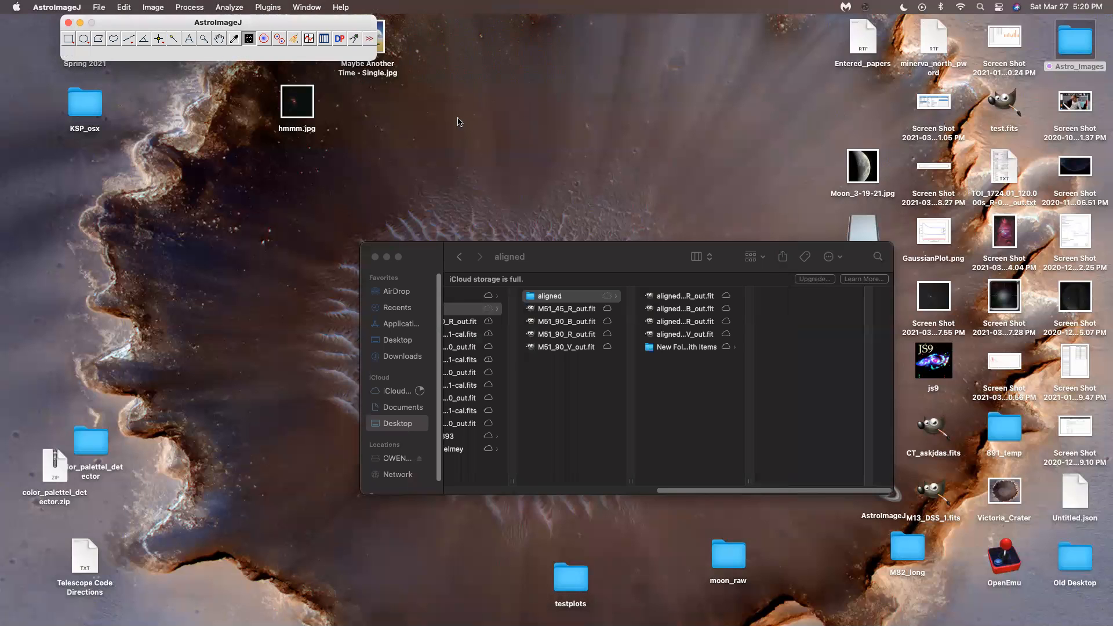
{"action": "left_click_drag", "start_coordinate": [555, 128], "coordinate": [796, 129]}
{"action": "left_click_drag", "start_coordinate": [613, 110], "coordinate": [422, 90]}
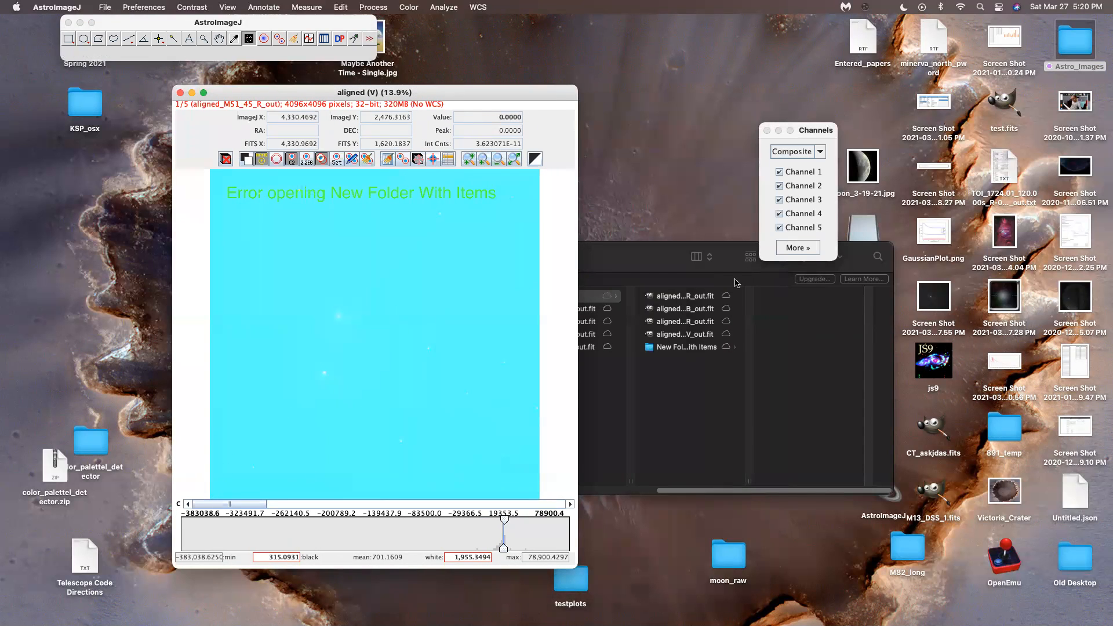
- Turn off Channel 5 and Channel 1 in the composite, leaving Channels 2, 3 and 4 active
{"action": "left_click", "coordinate": [779, 229]}
{"action": "left_click", "coordinate": [780, 228]}
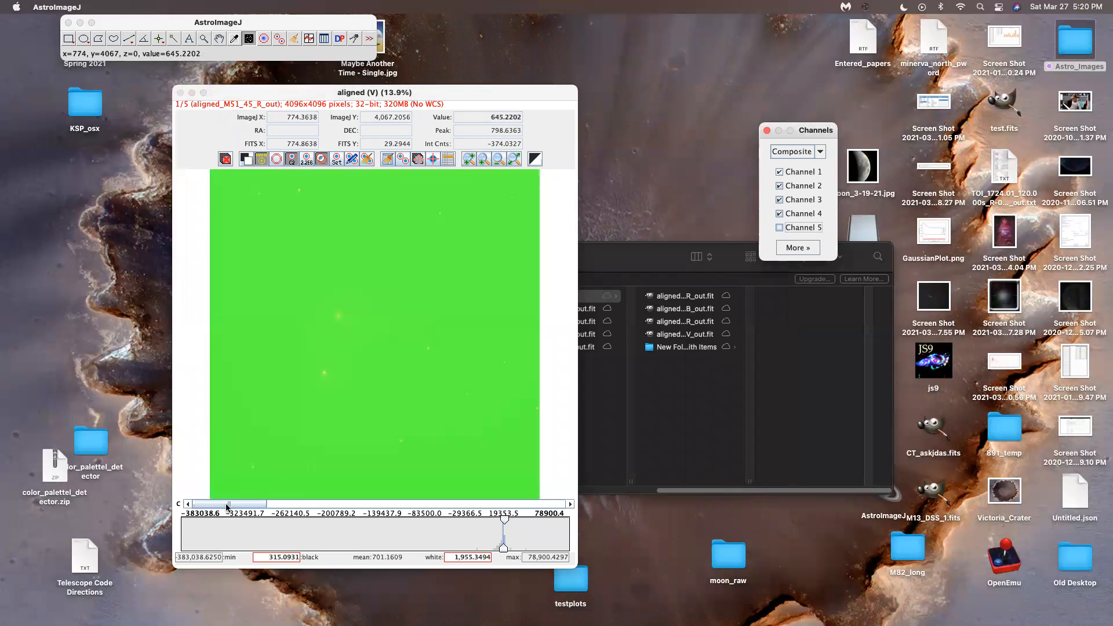
{"action": "left_click_drag", "start_coordinate": [227, 506], "coordinate": [447, 504]}
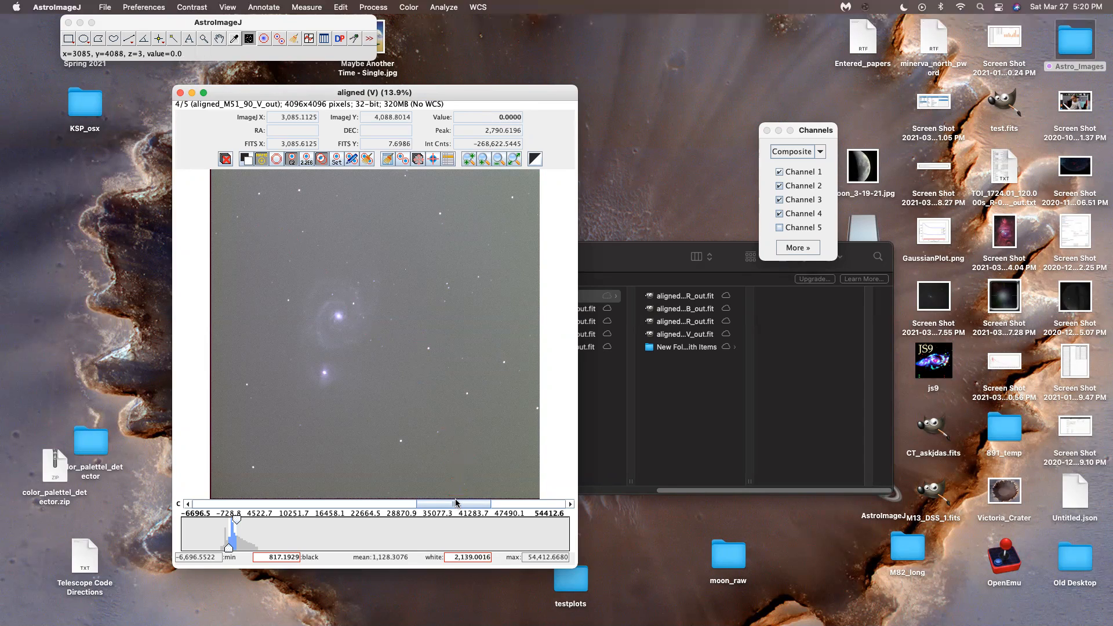
{"action": "left_click_drag", "start_coordinate": [455, 504], "coordinate": [232, 490]}
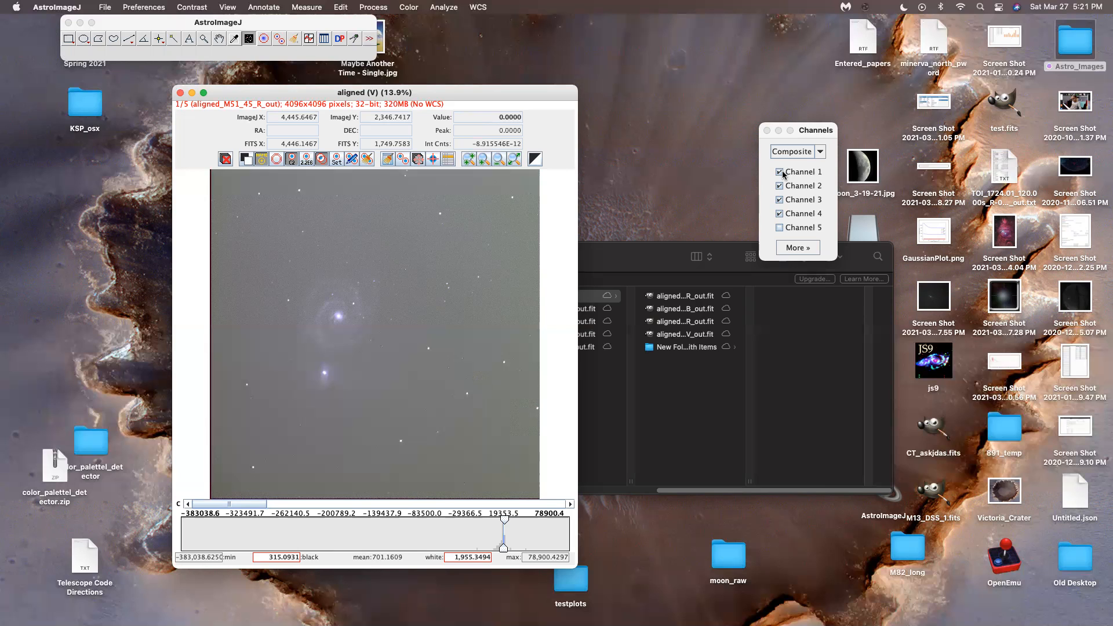
{"action": "left_click_drag", "start_coordinate": [245, 96], "coordinate": [212, 88]}
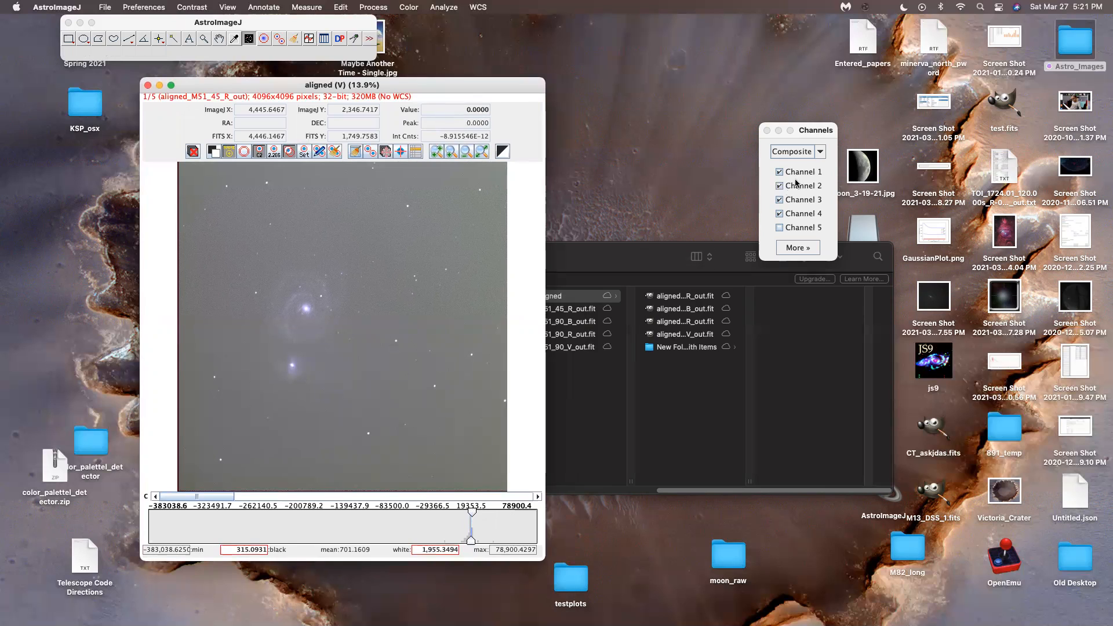
{"action": "left_click", "coordinate": [780, 173]}
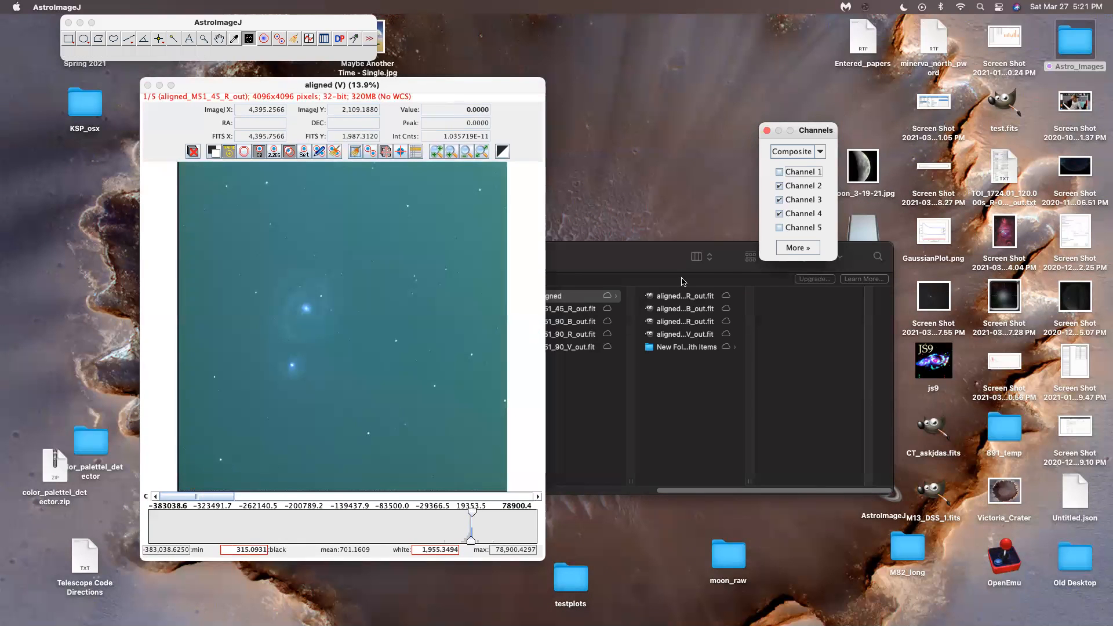
- Assign the Blue color to the aligned_M51_90_B_out slice of the composite
{"action": "left_click_drag", "start_coordinate": [216, 497], "coordinate": [263, 498]}
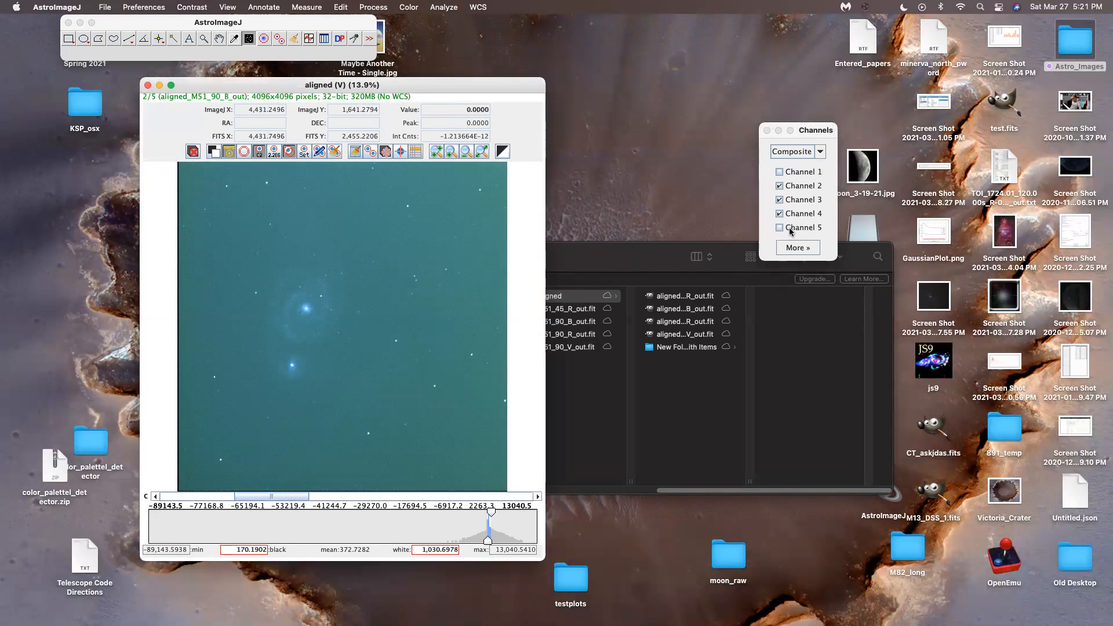
{"action": "left_click", "coordinate": [806, 247]}
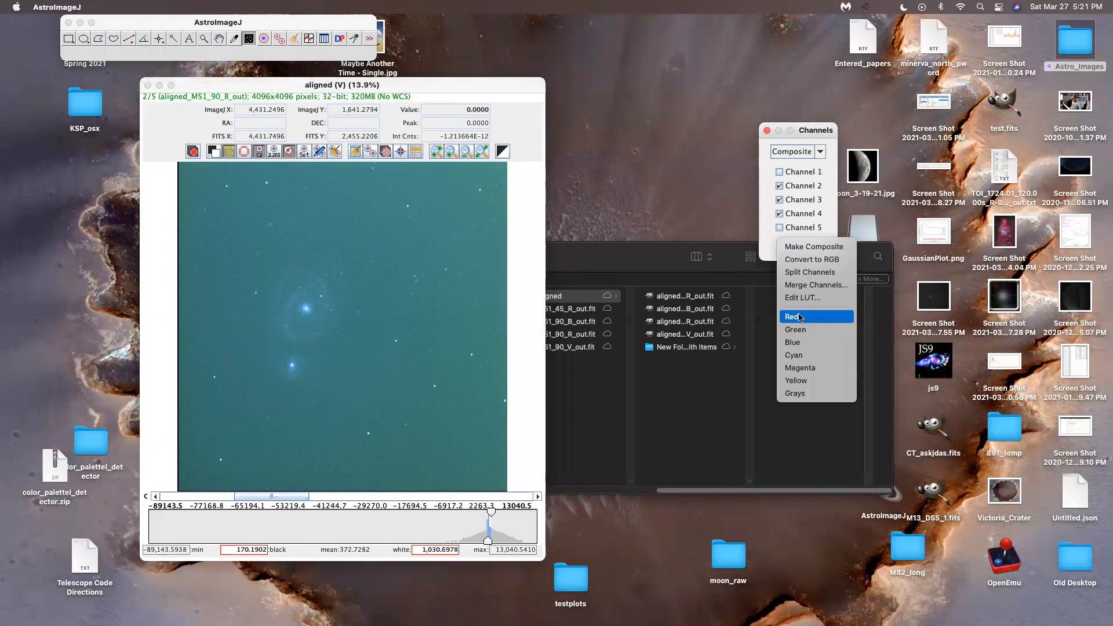
{"action": "left_click", "coordinate": [799, 343]}
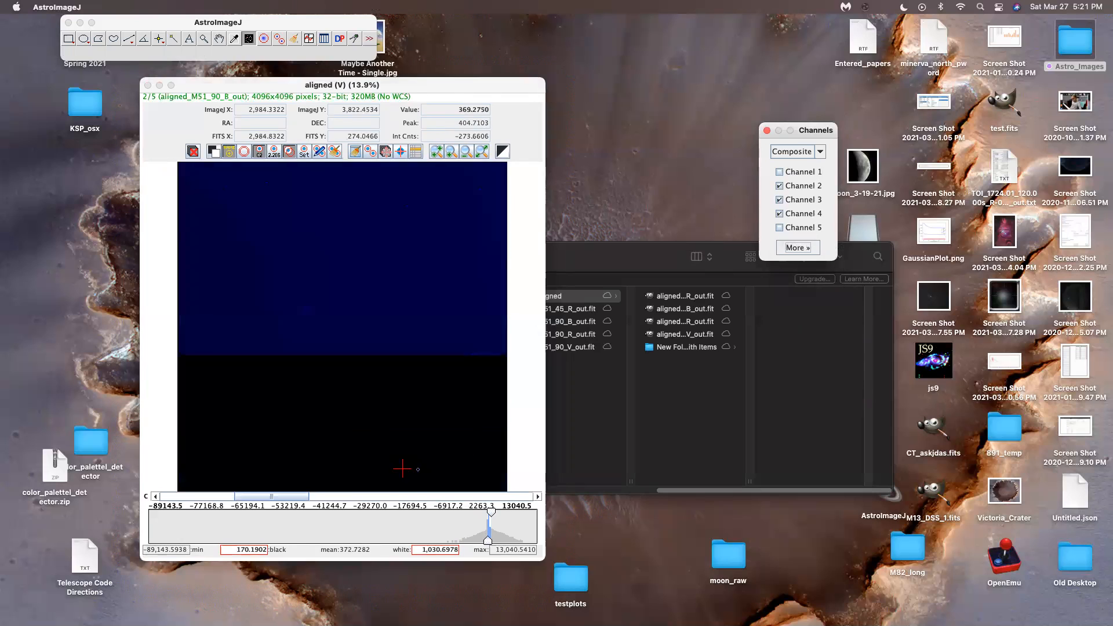
- Assign the Red color to the aligned_M51_90_R_out slice of the composite
{"action": "left_click", "coordinate": [281, 497]}
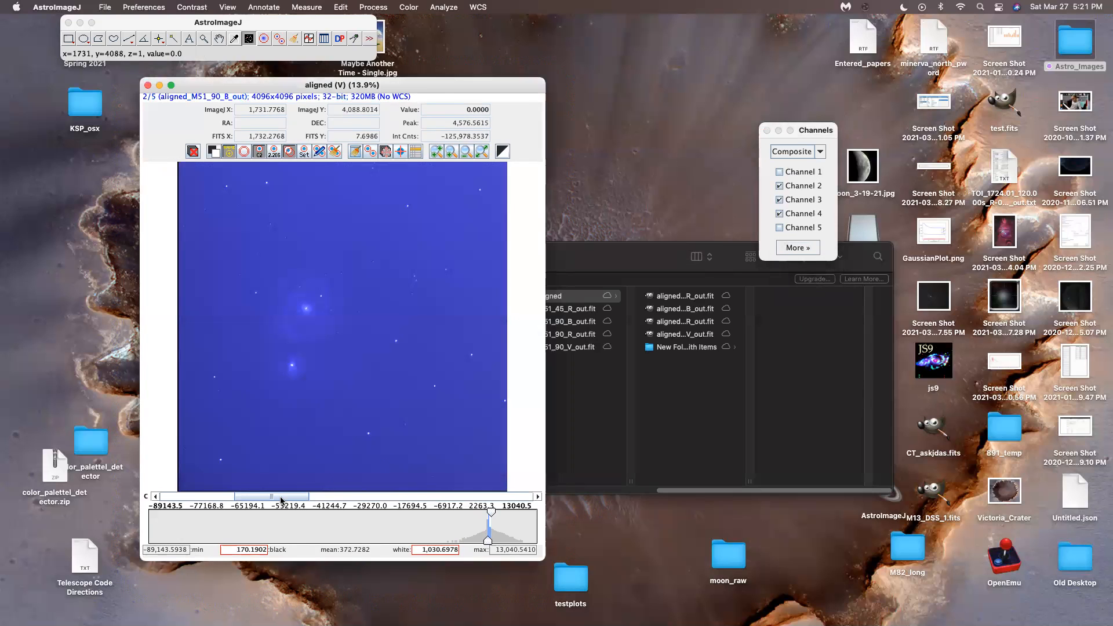
{"action": "left_click_drag", "start_coordinate": [285, 498], "coordinate": [334, 496]}
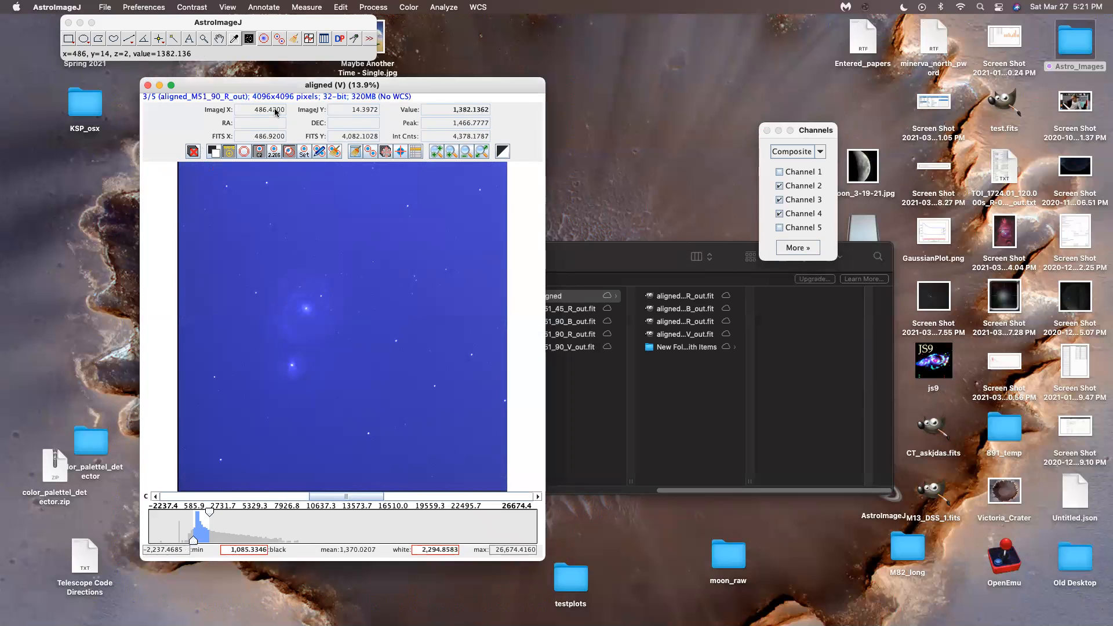
{"action": "left_click", "coordinate": [799, 244]}
{"action": "left_click", "coordinate": [800, 367]}
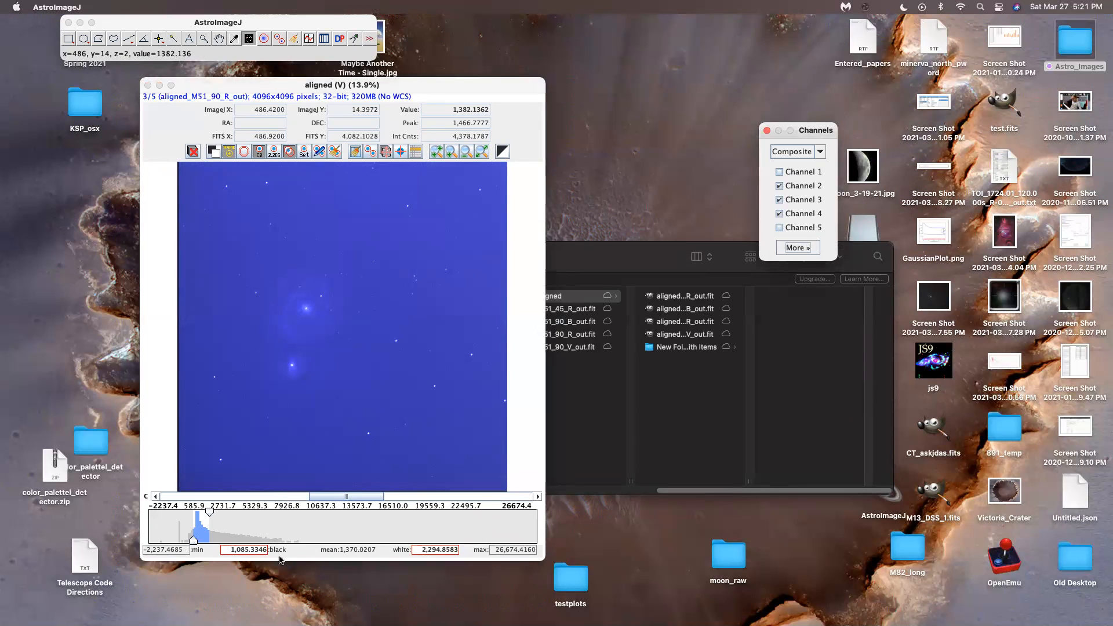
- Assign the Green color to the aligned_M51_90_V_out slice of the composite
{"action": "left_click_drag", "start_coordinate": [347, 498], "coordinate": [404, 497]}
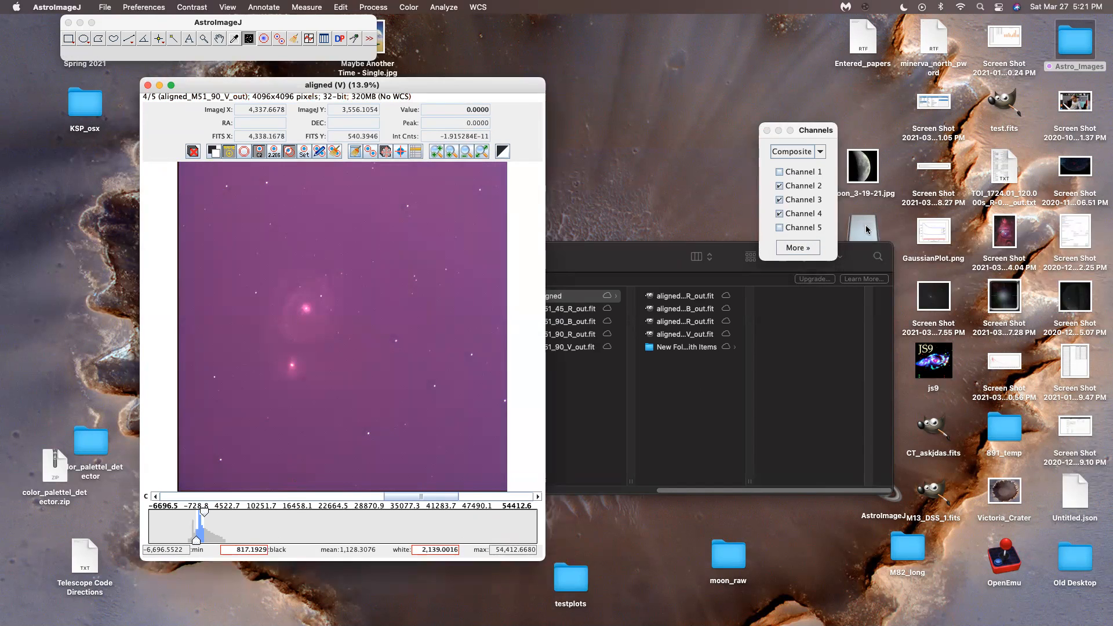
{"action": "left_click", "coordinate": [794, 249]}
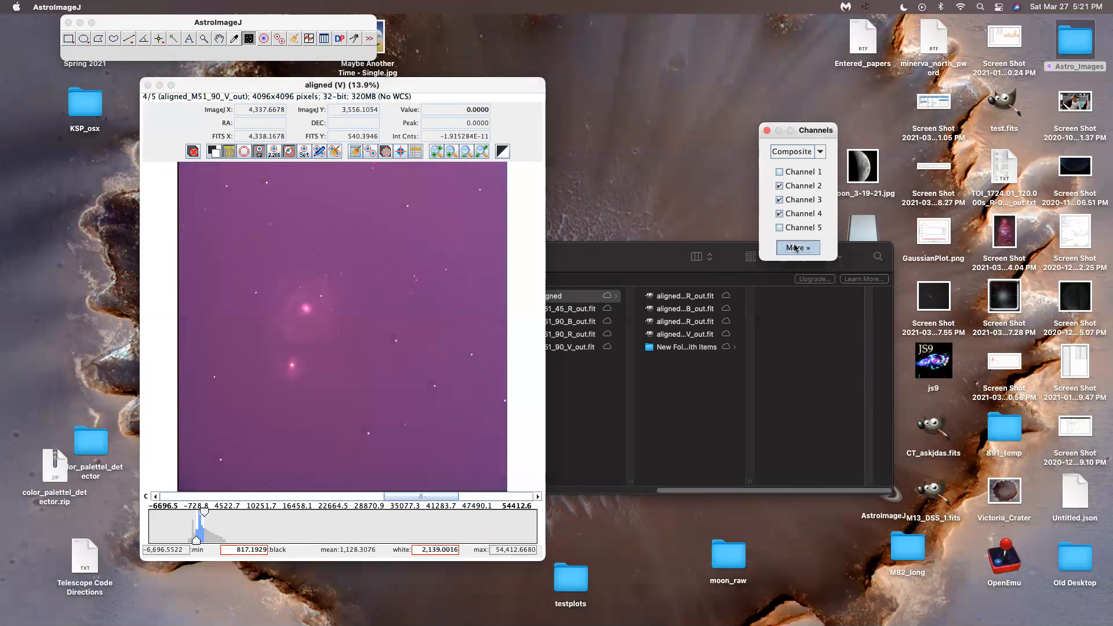
{"action": "left_click", "coordinate": [793, 329]}
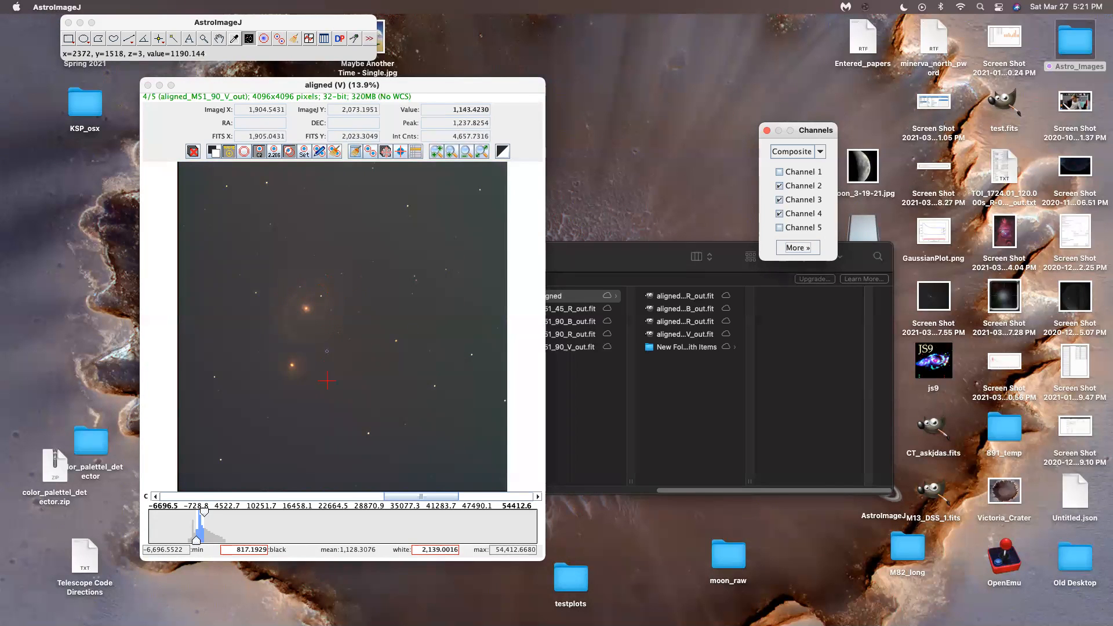
- Adjust the V slice's display levels to about 1,056 for black and about 2,572 for white
{"action": "mouse_move", "coordinate": [306, 314]}
{"action": "left_mouse_down"}
{"action": "mouse_move", "coordinate": [342, 337]}
{"action": "mouse_move", "coordinate": [296, 311]}
{"action": "mouse_move", "coordinate": [301, 321]}
{"action": "left_mouse_up"}
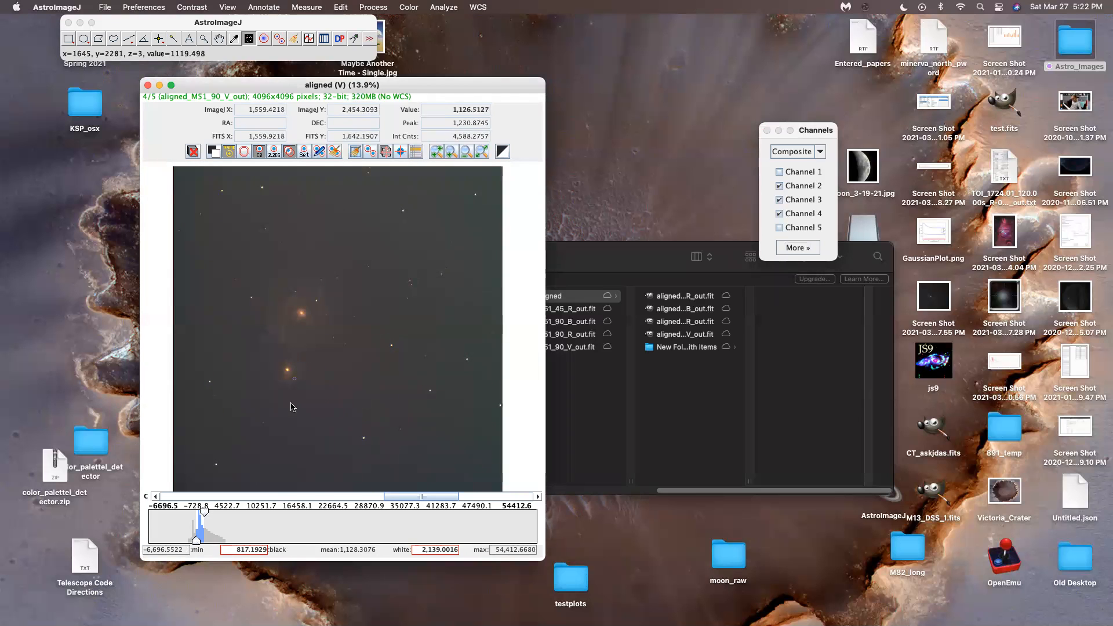
{"action": "scroll", "coordinate": [292, 406], "scroll_direction": "up", "scroll_amount": 2}
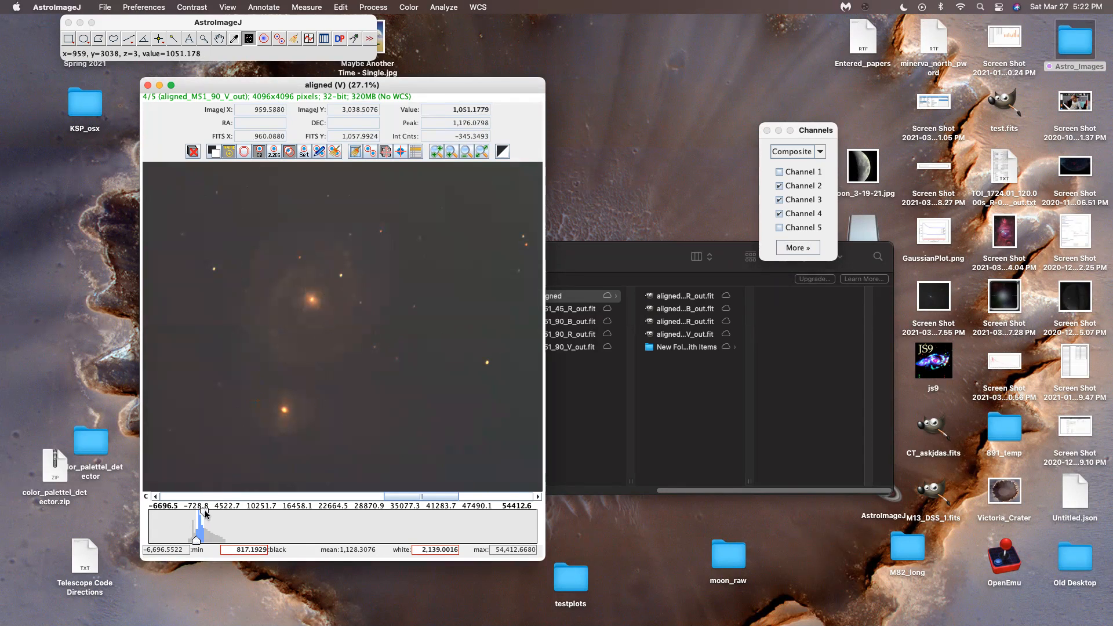
{"action": "left_click_drag", "start_coordinate": [206, 513], "coordinate": [202, 530]}
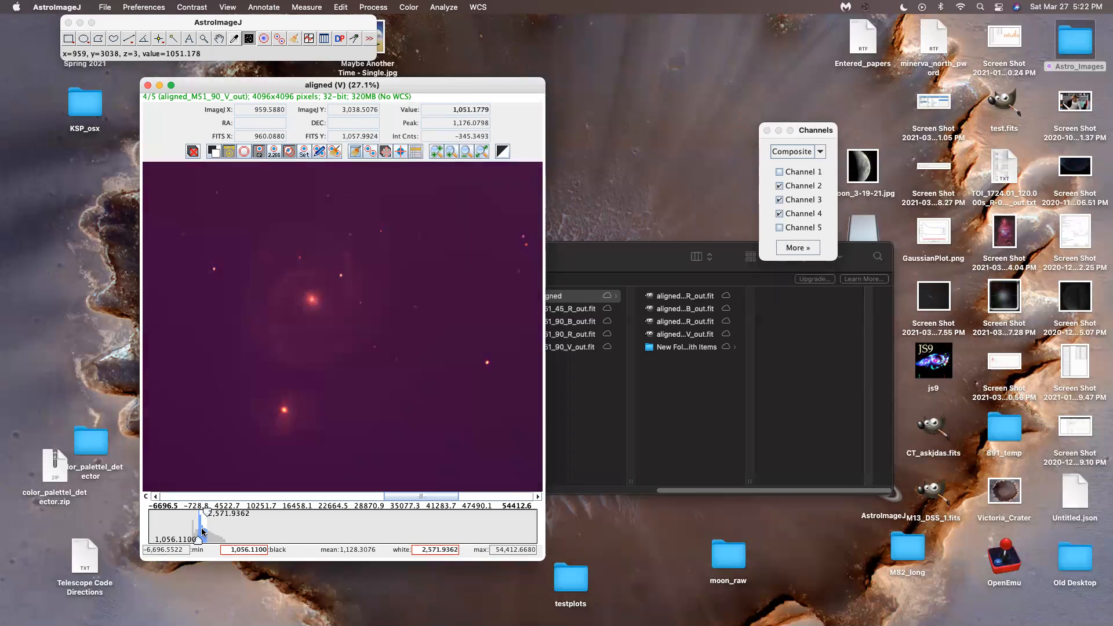
- Adjust the aligned_M51_90_B_out slice's display levels to about 326 for black and about 1,297 for white
{"action": "left_click_drag", "start_coordinate": [404, 497], "coordinate": [260, 499]}
{"action": "scroll", "coordinate": [306, 371], "scroll_direction": "down", "scroll_amount": 3}
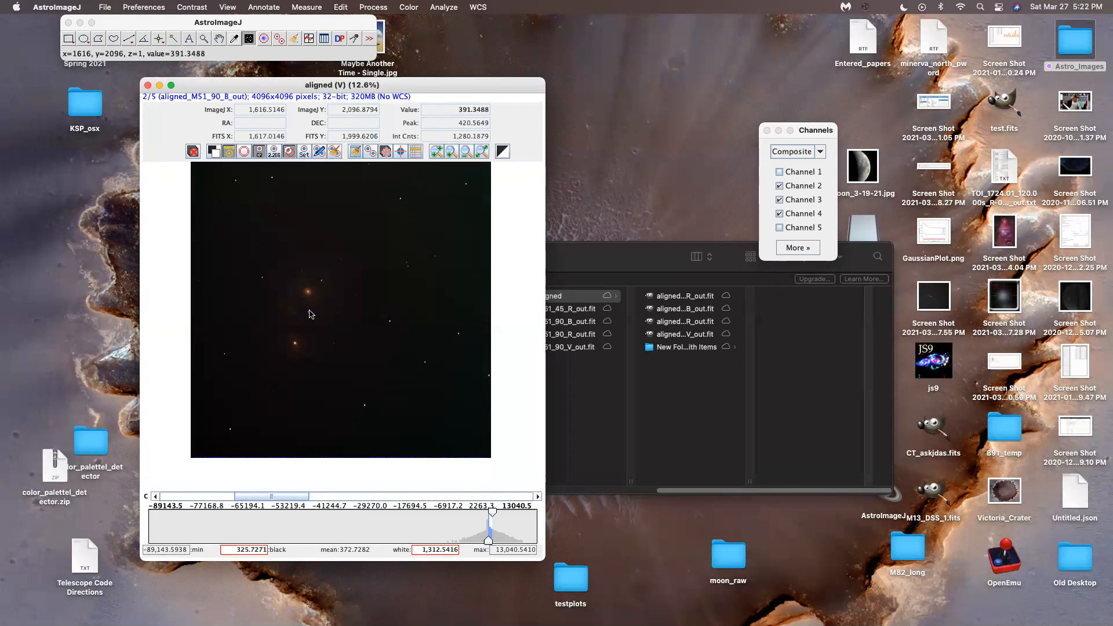
{"action": "scroll", "coordinate": [311, 314], "scroll_direction": "up", "scroll_amount": 3}
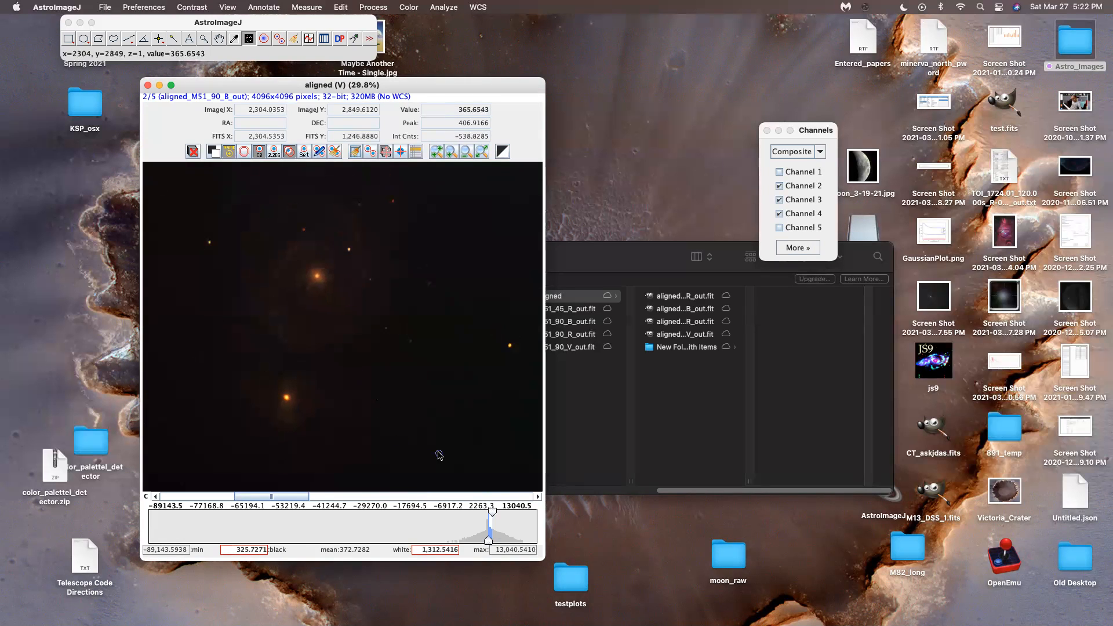
{"action": "scroll", "coordinate": [365, 405], "scroll_direction": "down", "scroll_amount": 2}
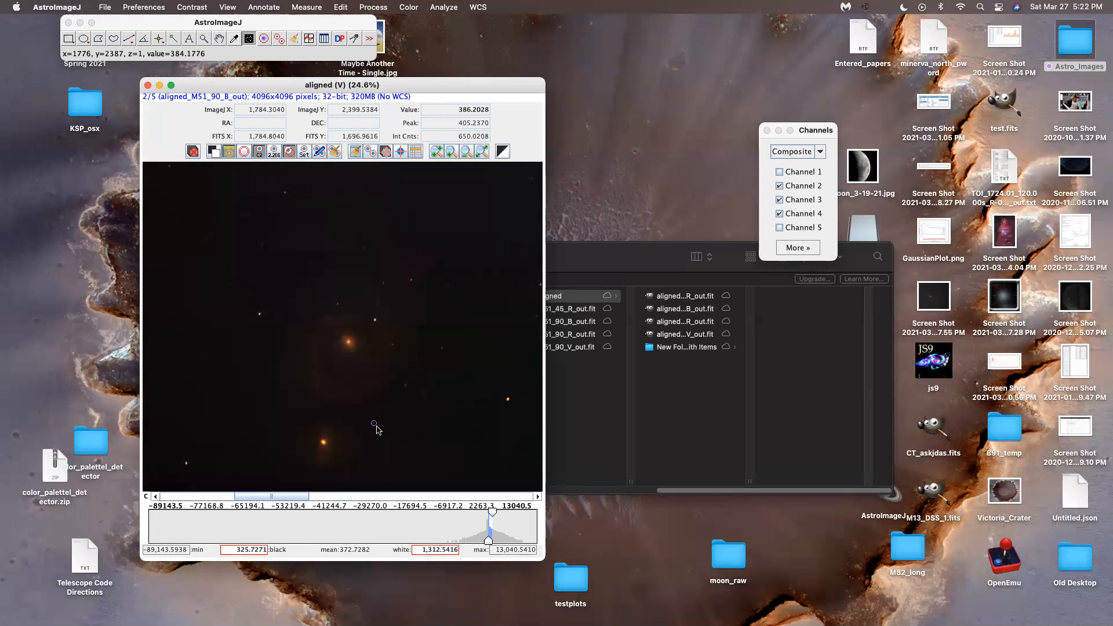
{"action": "left_click_drag", "start_coordinate": [490, 513], "coordinate": [491, 514]}
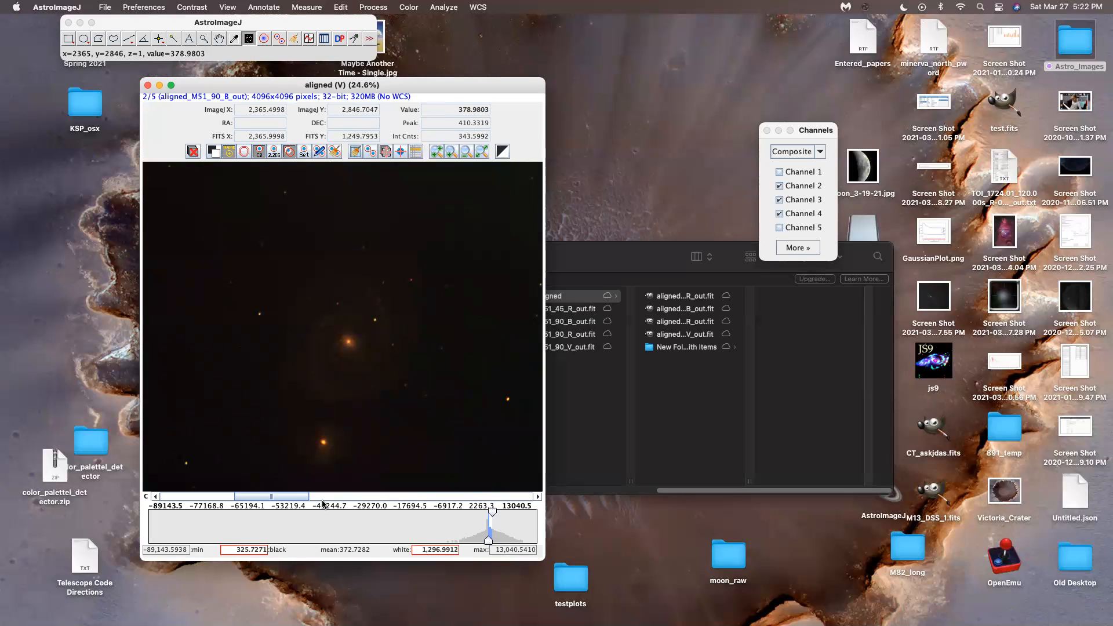
- Set the R slice's levels to about 1,304 black and 2,207 white, and lower the B slice's white level to about 968
{"action": "left_click_drag", "start_coordinate": [271, 498], "coordinate": [357, 499]}
{"action": "left_click_drag", "start_coordinate": [215, 514], "coordinate": [207, 513]}
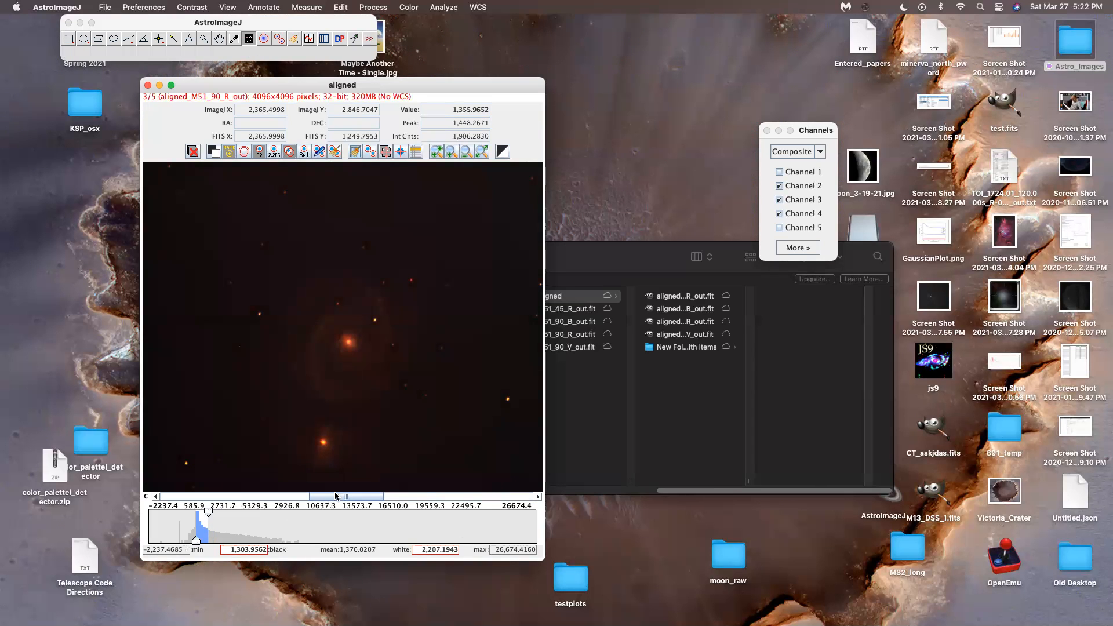
{"action": "left_click_drag", "start_coordinate": [342, 497], "coordinate": [265, 496]}
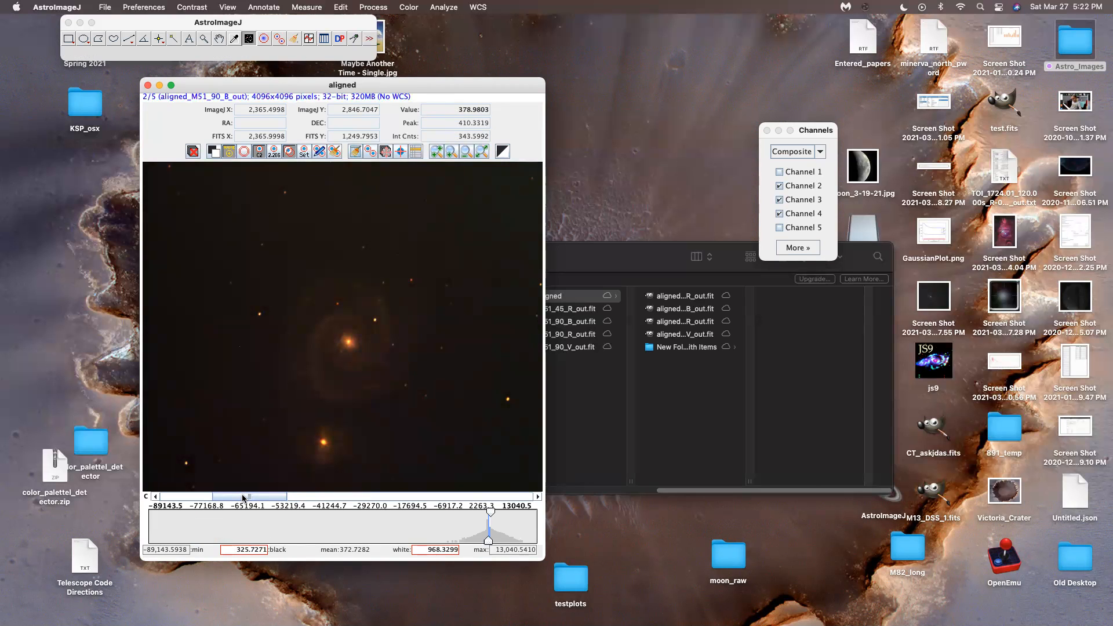
{"action": "scroll", "coordinate": [371, 389], "scroll_direction": "down", "scroll_amount": 3}
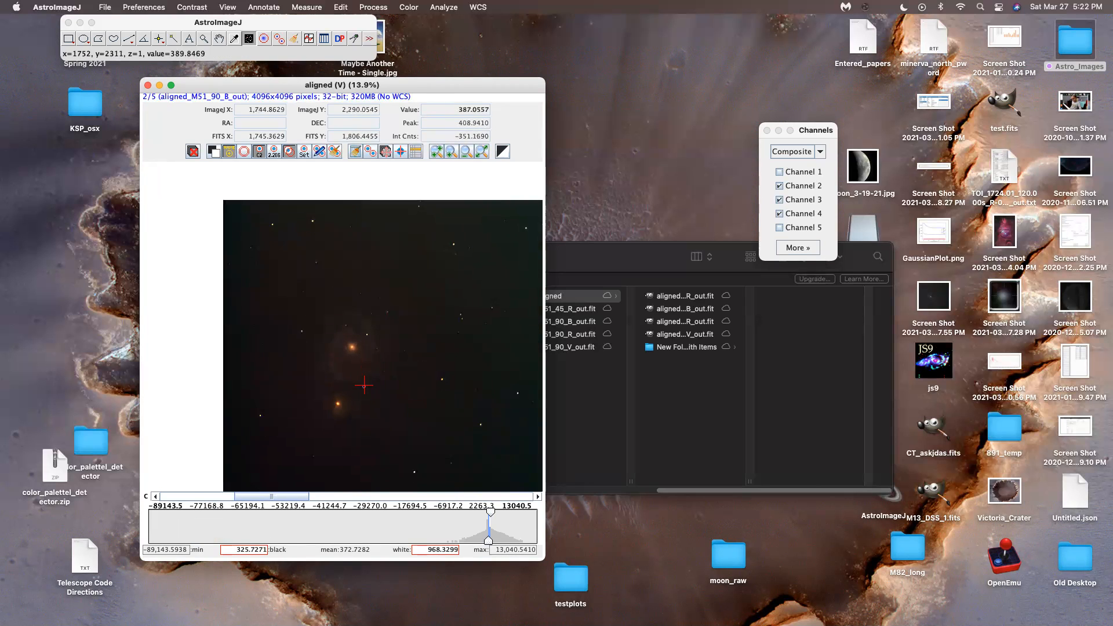
{"action": "scroll", "coordinate": [361, 384], "scroll_direction": "up", "scroll_amount": 5}
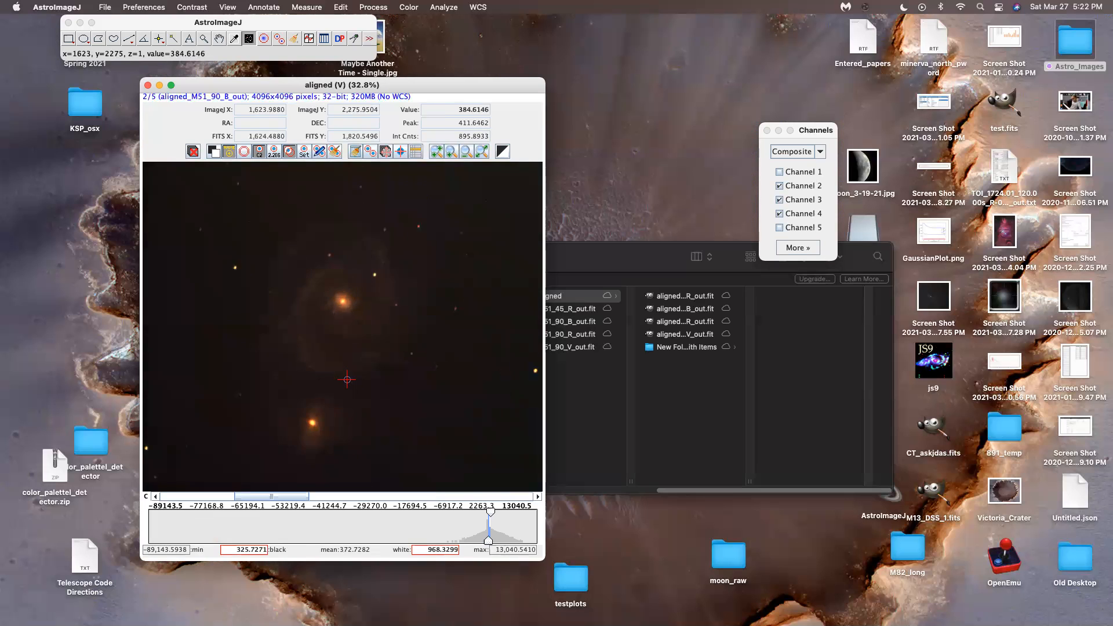
{"action": "scroll", "coordinate": [355, 374], "scroll_direction": "down", "scroll_amount": 5}
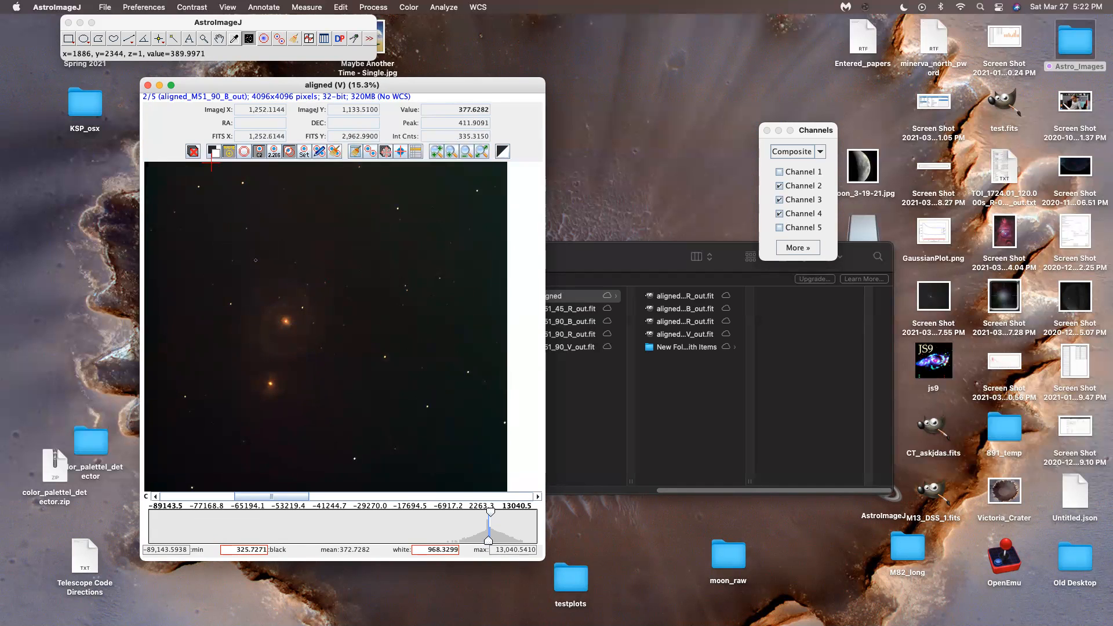
- Save the composite as a JPEG named M51.jpg in the aligned folder
{"action": "left_click", "coordinate": [107, 7]}
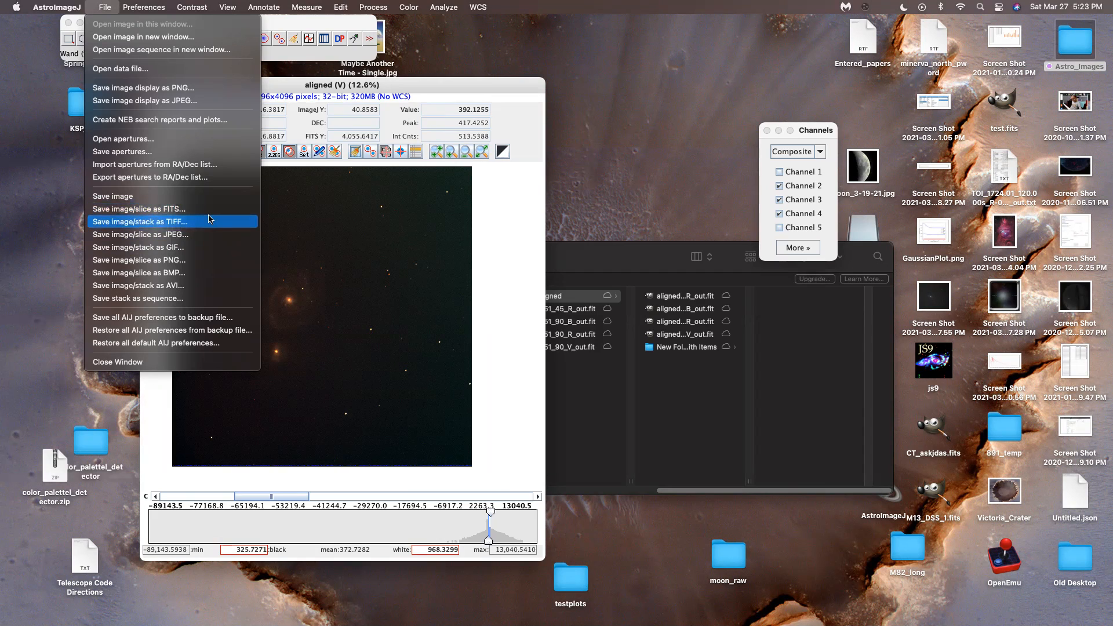
{"action": "left_click", "coordinate": [208, 235]}
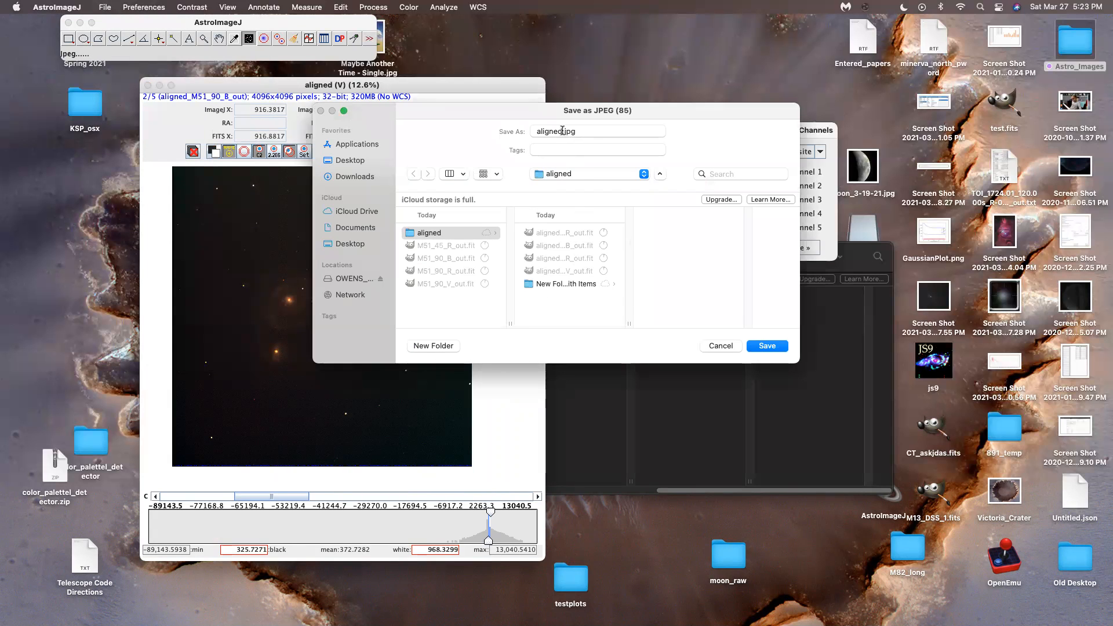
{"action": "type", "text": "M51"}
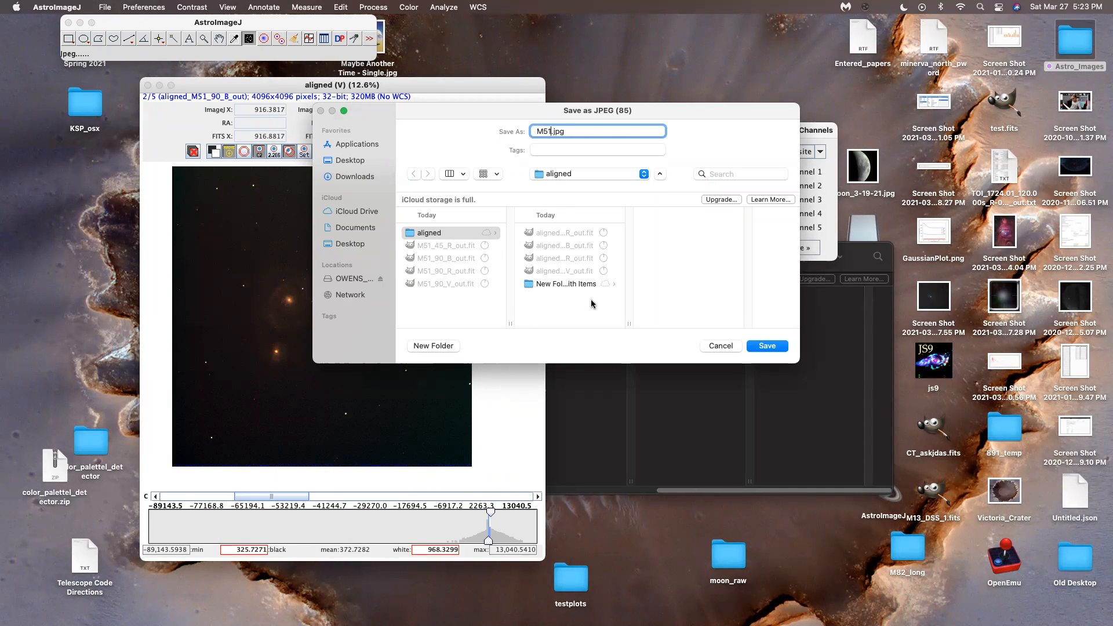
{"action": "left_click", "coordinate": [767, 346]}
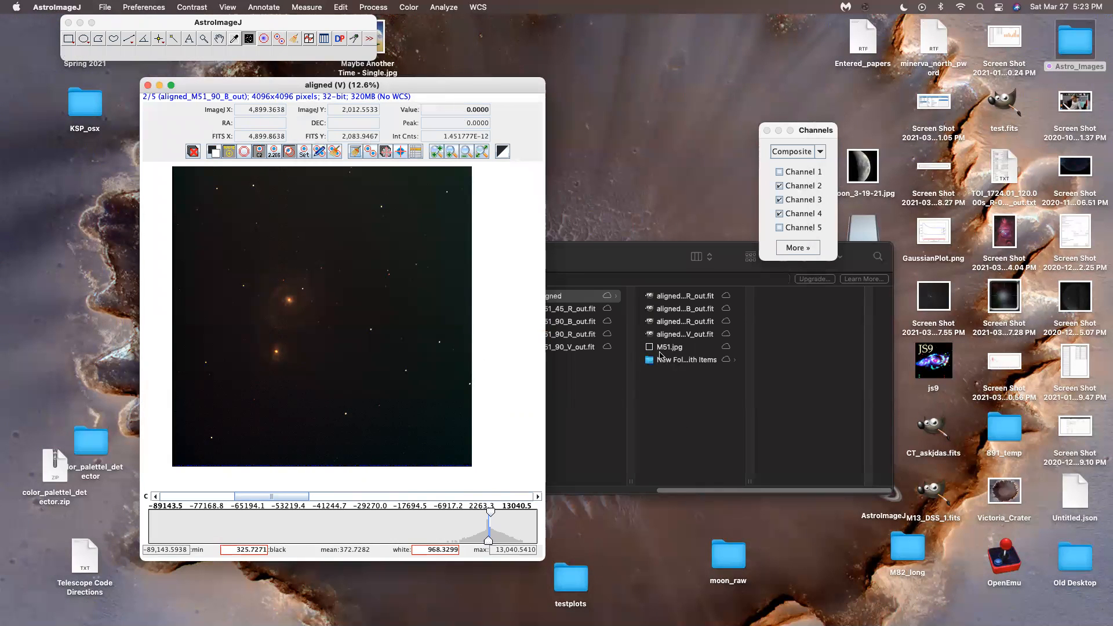
- Open the saved M51.jpg from the aligned folder in Preview to inspect it, and close it again
{"action": "left_click", "coordinate": [663, 349]}
{"action": "double_click", "coordinate": [662, 350]}
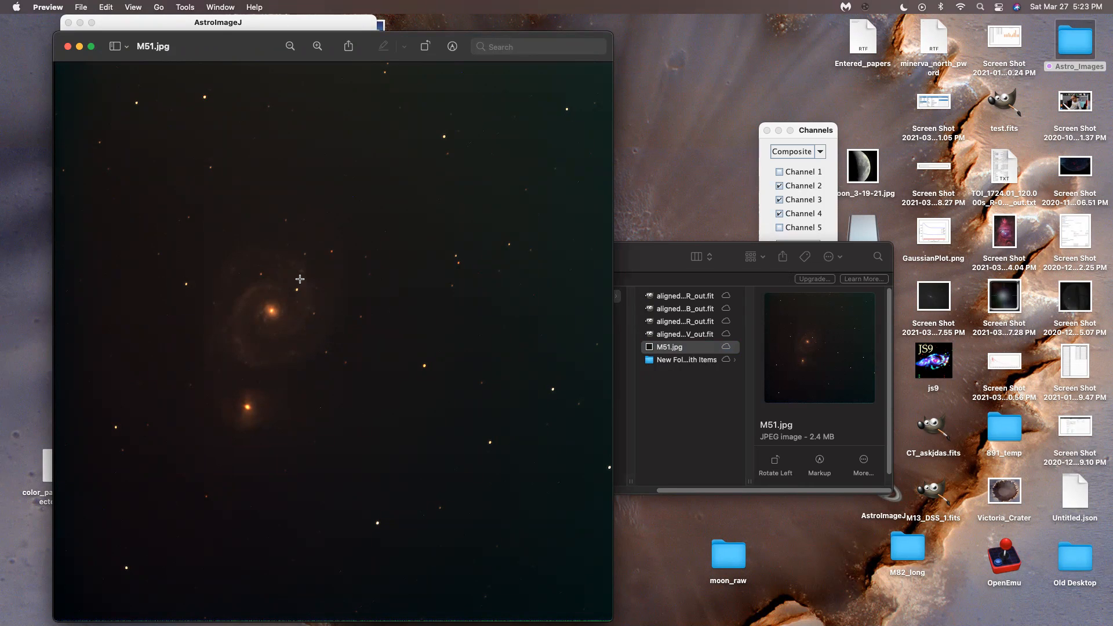
{"action": "left_click", "coordinate": [67, 46]}
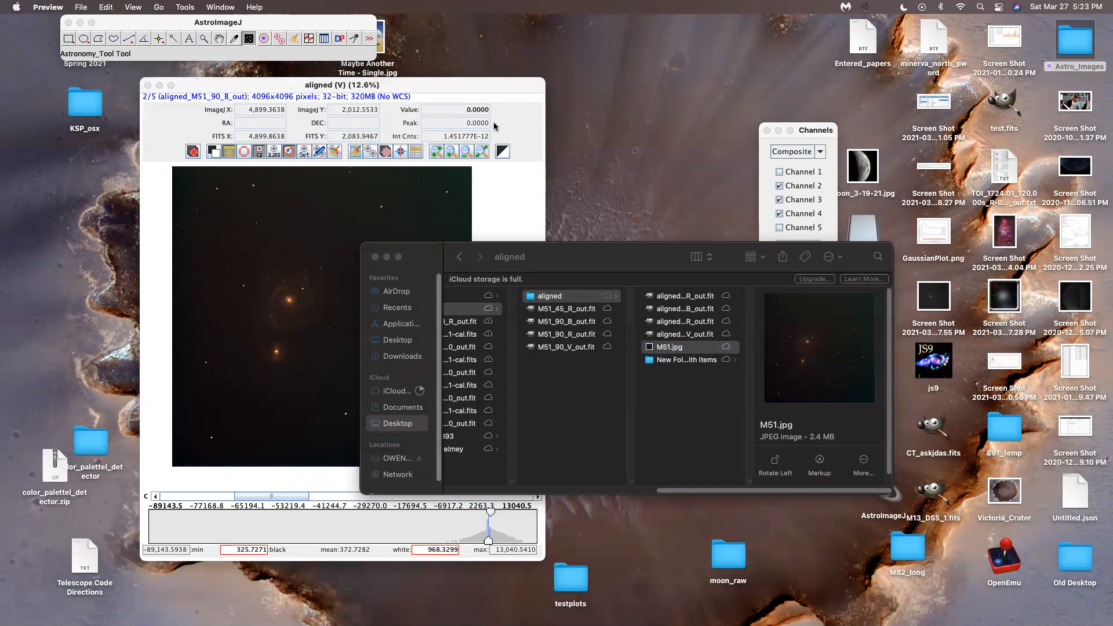
{"action": "key", "text": "super+space"}
{"action": "type", "text": "gim"}
{"action": "key", "text": "Return"}
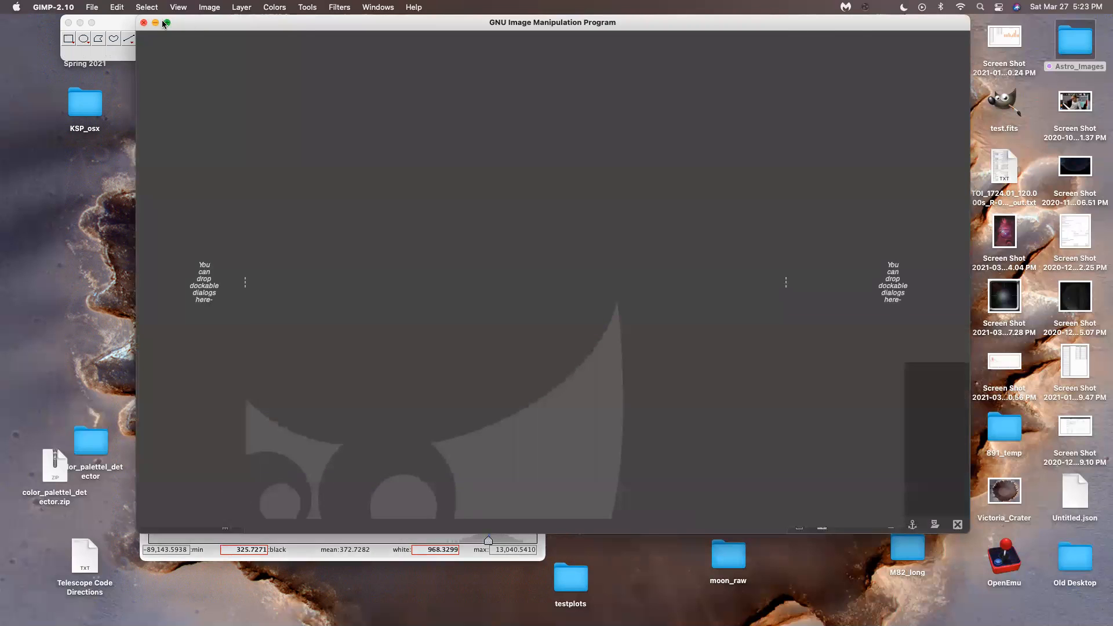
{"action": "left_click", "coordinate": [156, 23]}
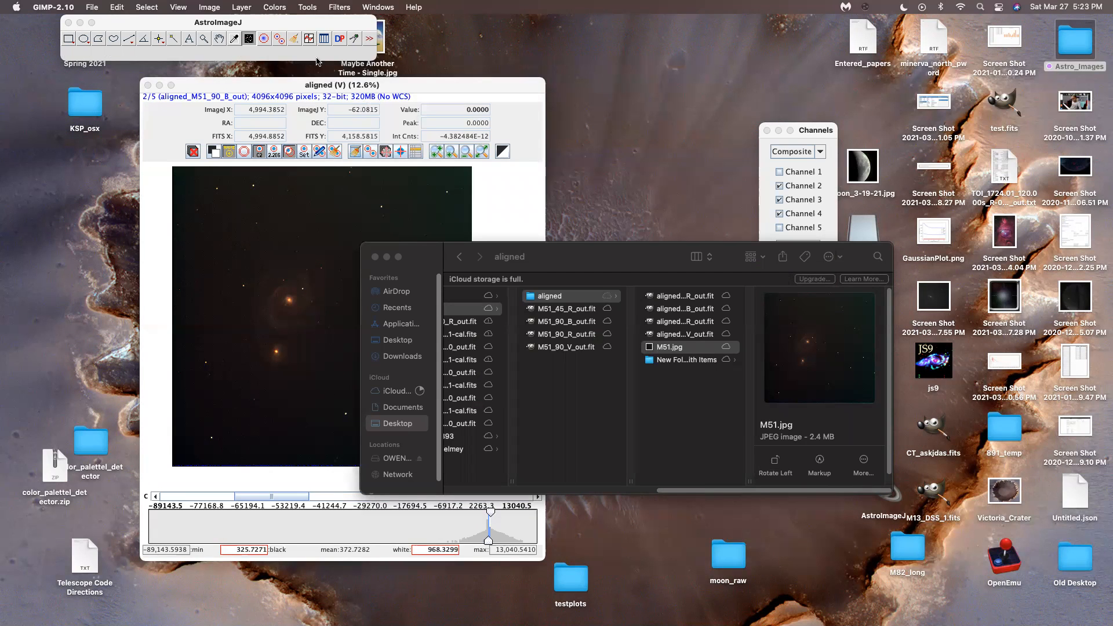
{"action": "left_click", "coordinate": [68, 6]}
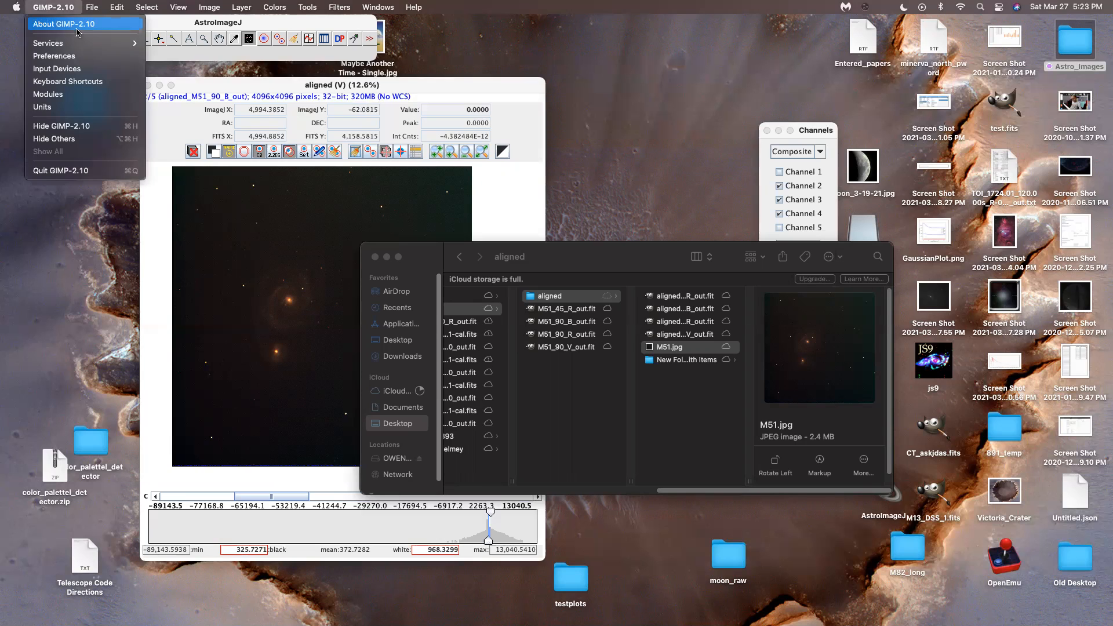
{"action": "left_click", "coordinate": [90, 56]}
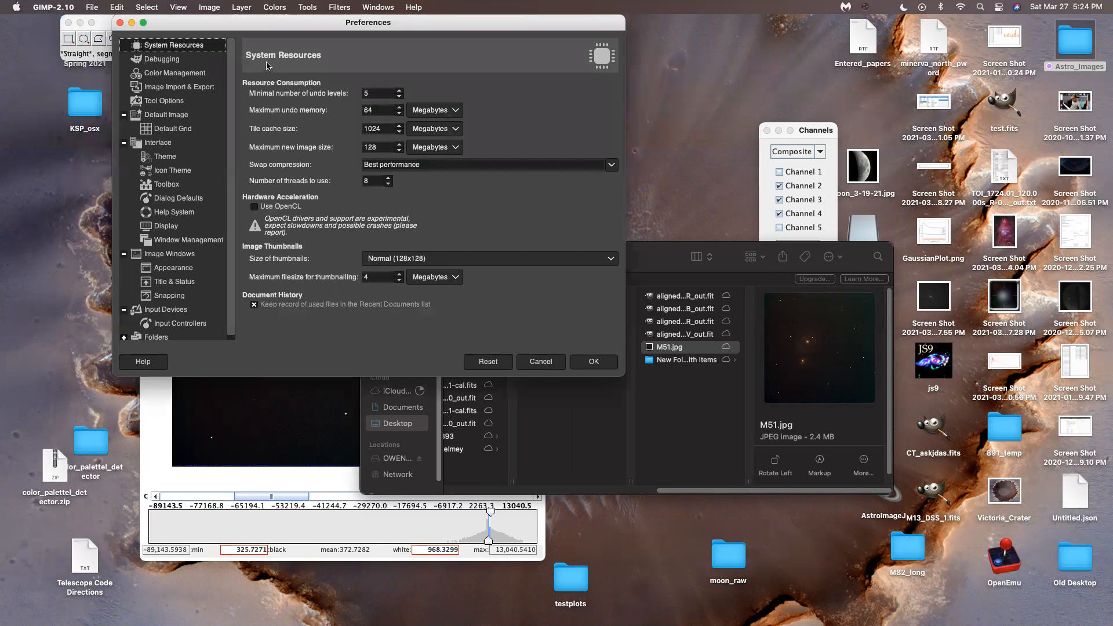
{"action": "left_click", "coordinate": [70, 7]}
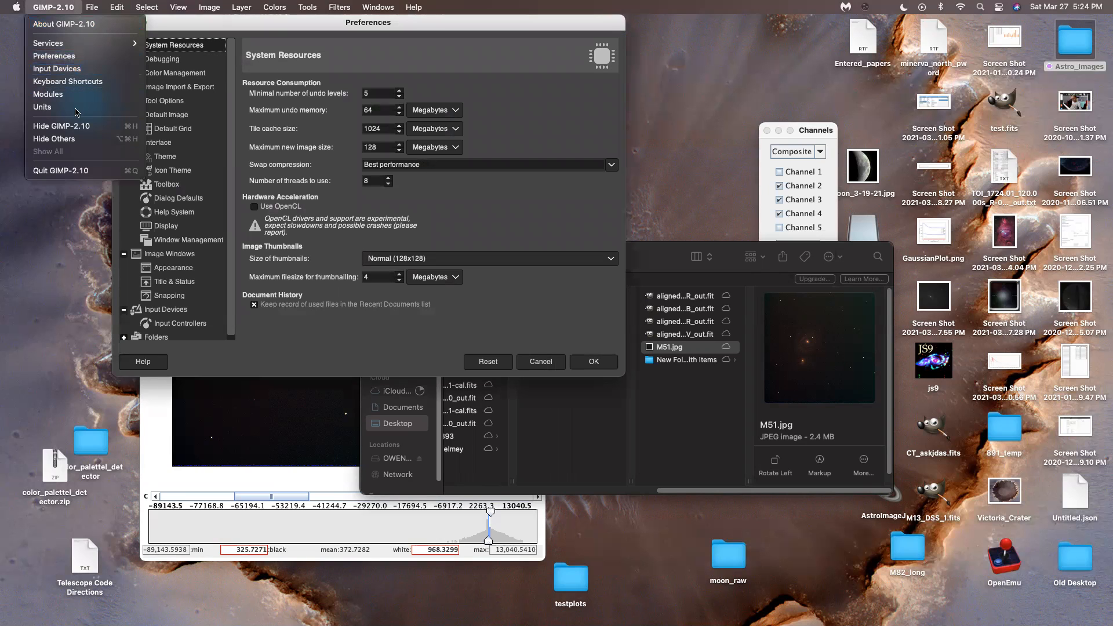
{"action": "left_click", "coordinate": [79, 174]}
{"action": "left_click", "coordinate": [76, 6]}
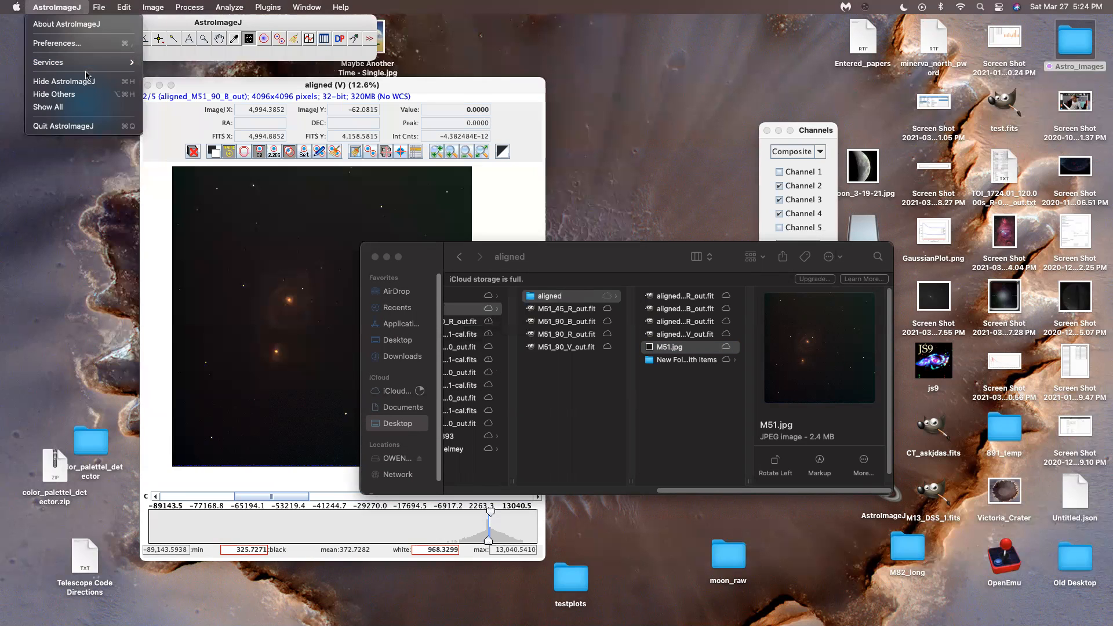
{"action": "left_click", "coordinate": [89, 45]}
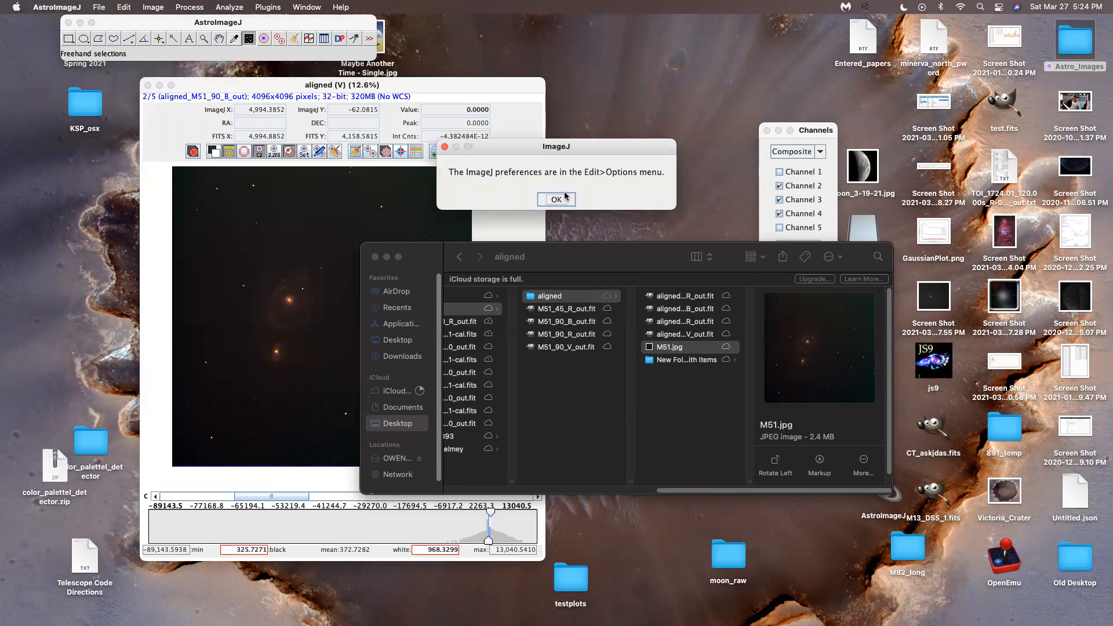
{"action": "left_click", "coordinate": [558, 199]}
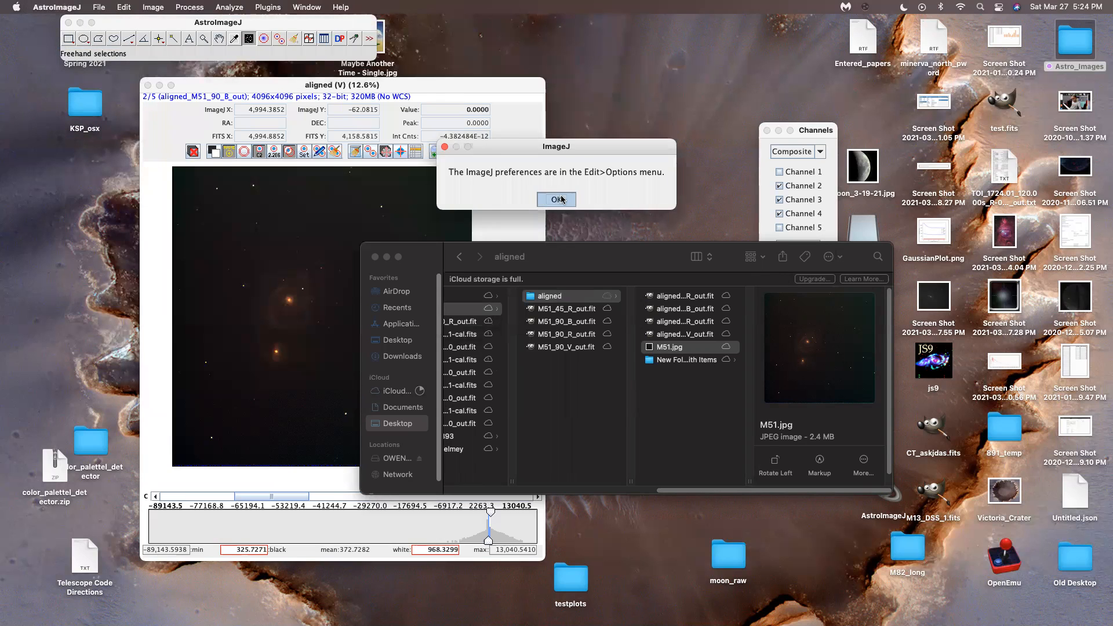
{"action": "left_click", "coordinate": [120, 6]}
{"action": "mouse_move", "coordinate": [167, 185]}
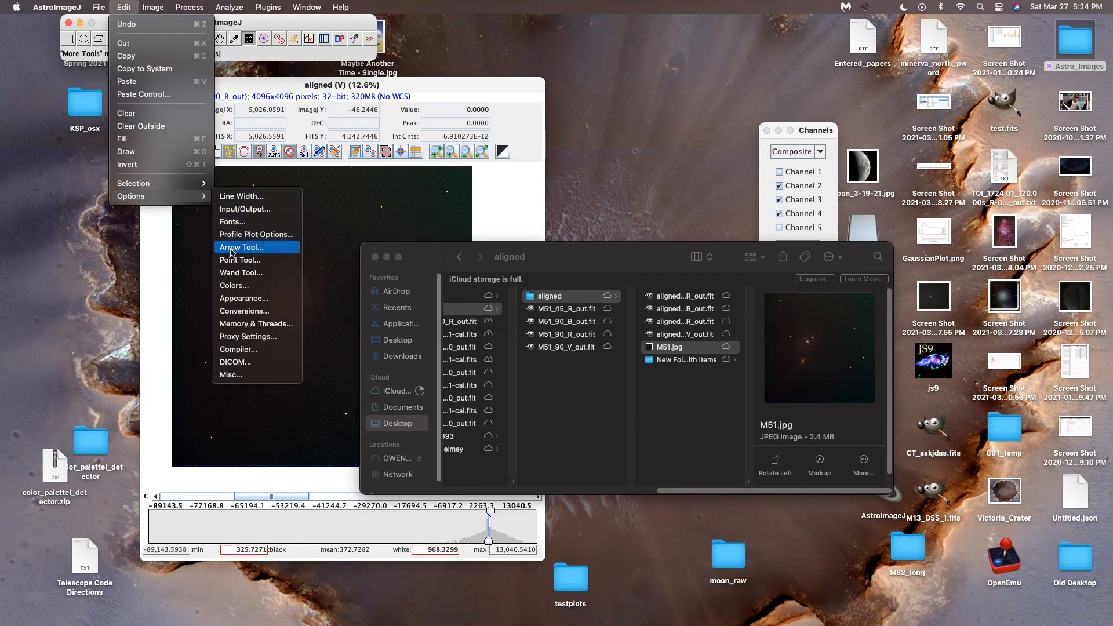
{"action": "left_click", "coordinate": [299, 89]}
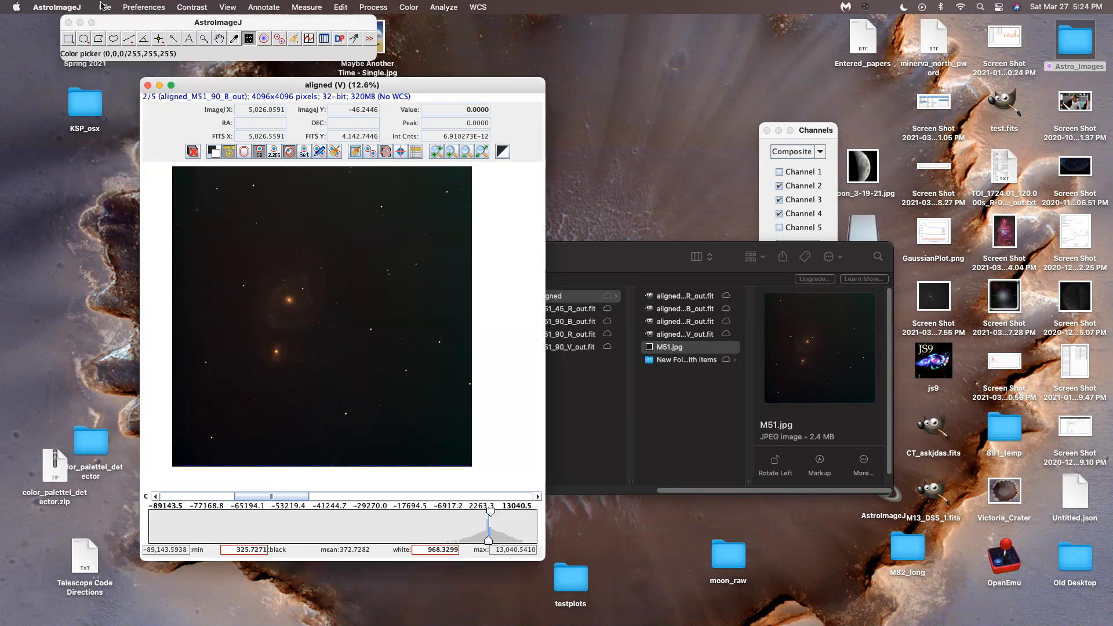
- Save the composite as a PNG named M51.png in the aligned folder
{"action": "left_click", "coordinate": [103, 7]}
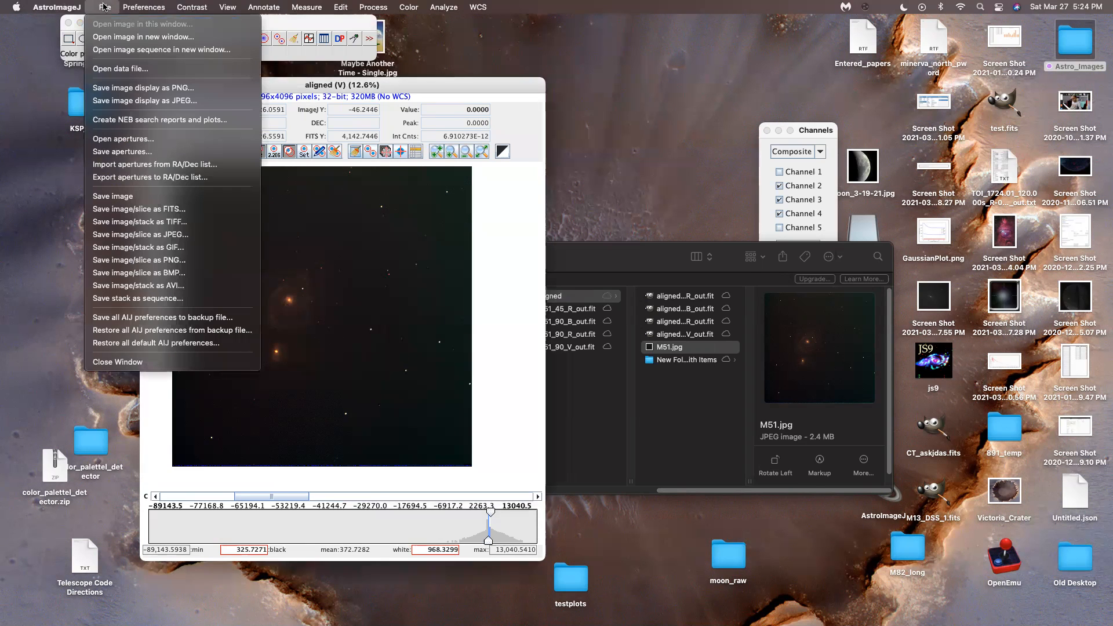
{"action": "left_click", "coordinate": [165, 263]}
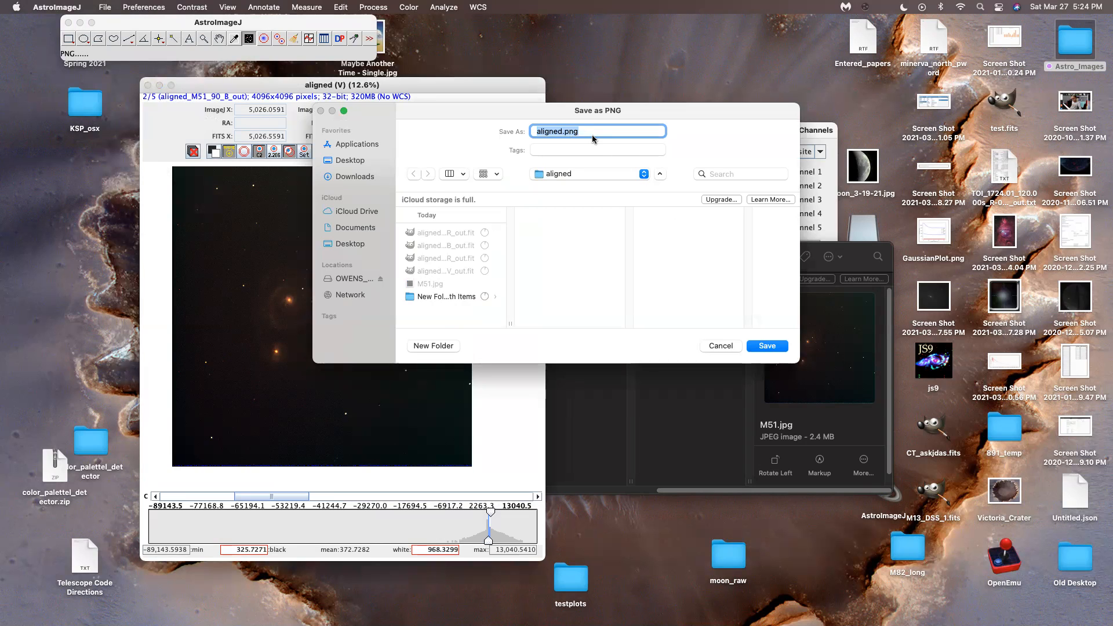
{"action": "type", "text": "M51"}
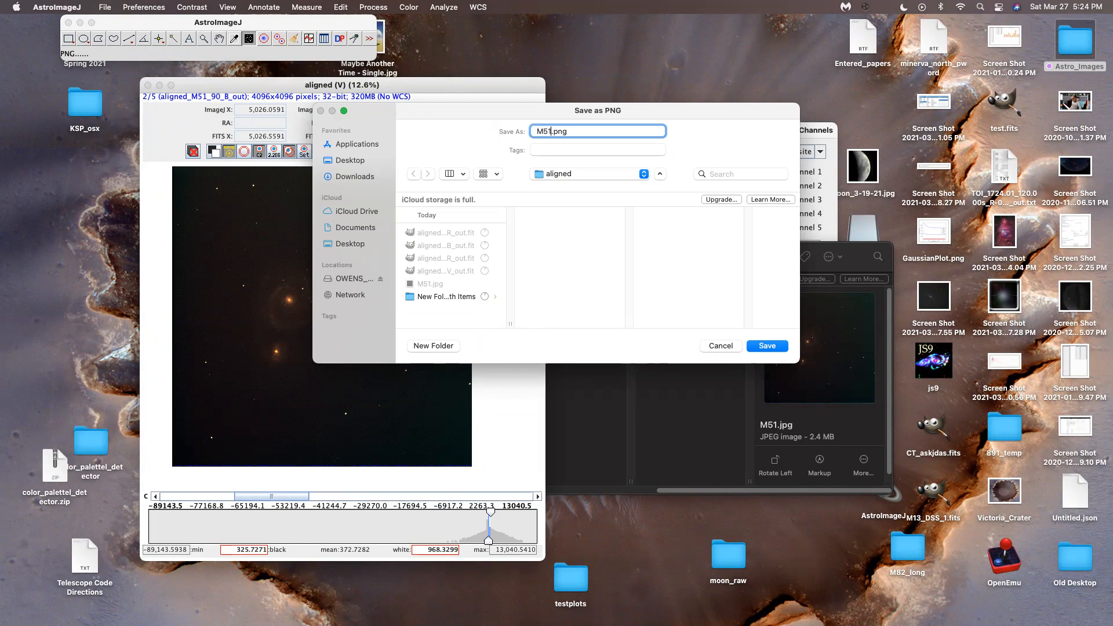
{"action": "key", "text": "Return"}
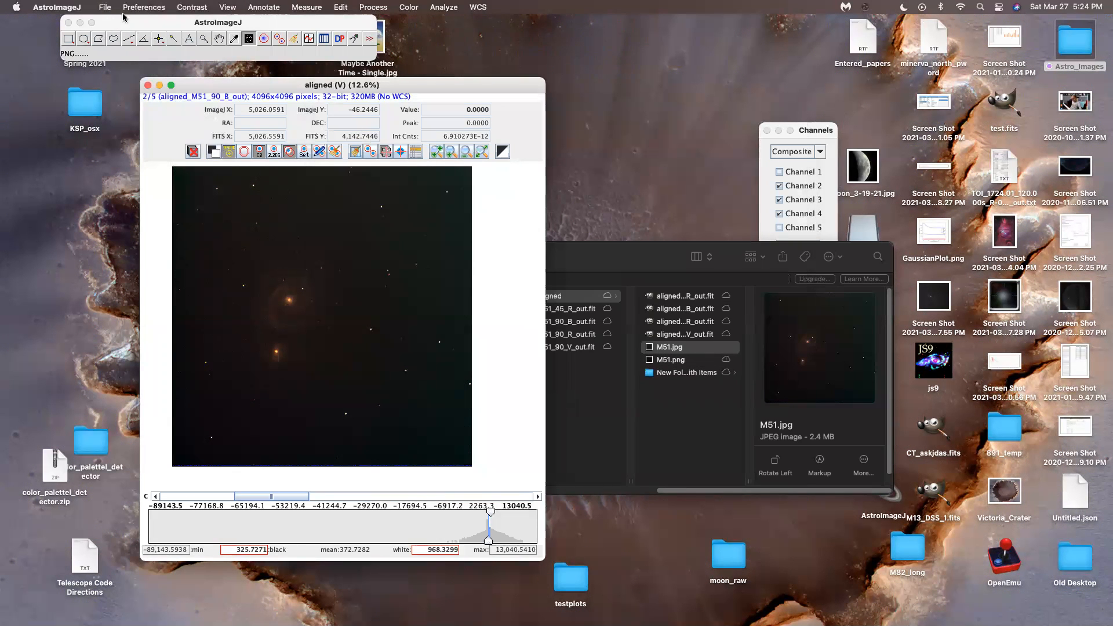
- Examine the maximum memory and parallel threads in AstroImageJ's Memory & Threads options, and close them without changes
{"action": "left_click", "coordinate": [342, 7]}
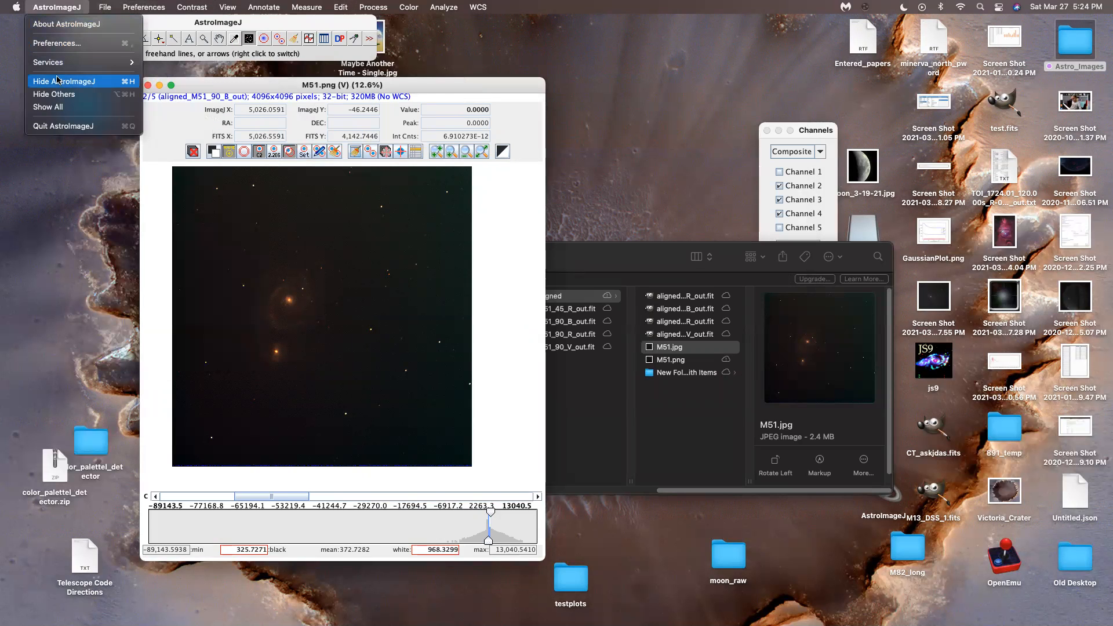
{"action": "left_click", "coordinate": [56, 43]}
{"action": "left_click", "coordinate": [559, 201]}
{"action": "left_click", "coordinate": [124, 7]}
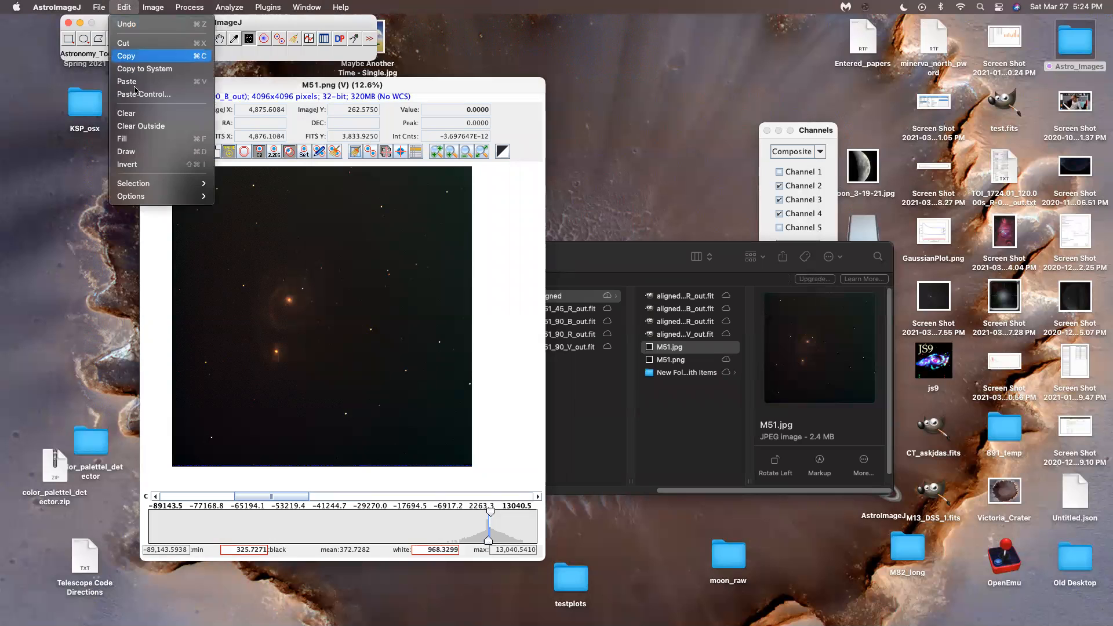
{"action": "mouse_move", "coordinate": [174, 196]}
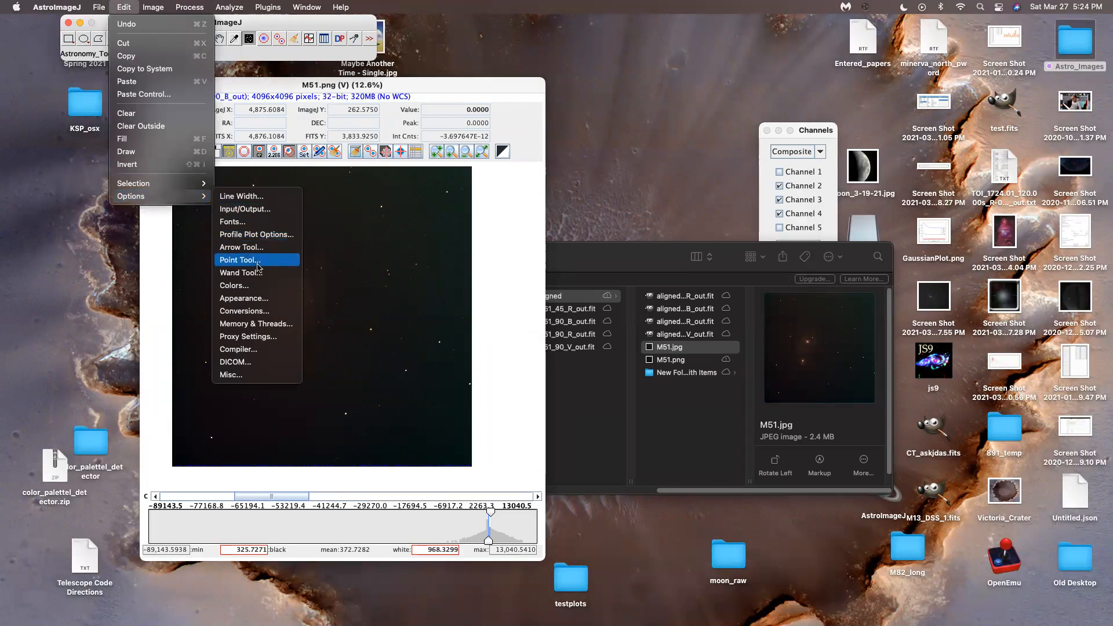
{"action": "left_click", "coordinate": [256, 324]}
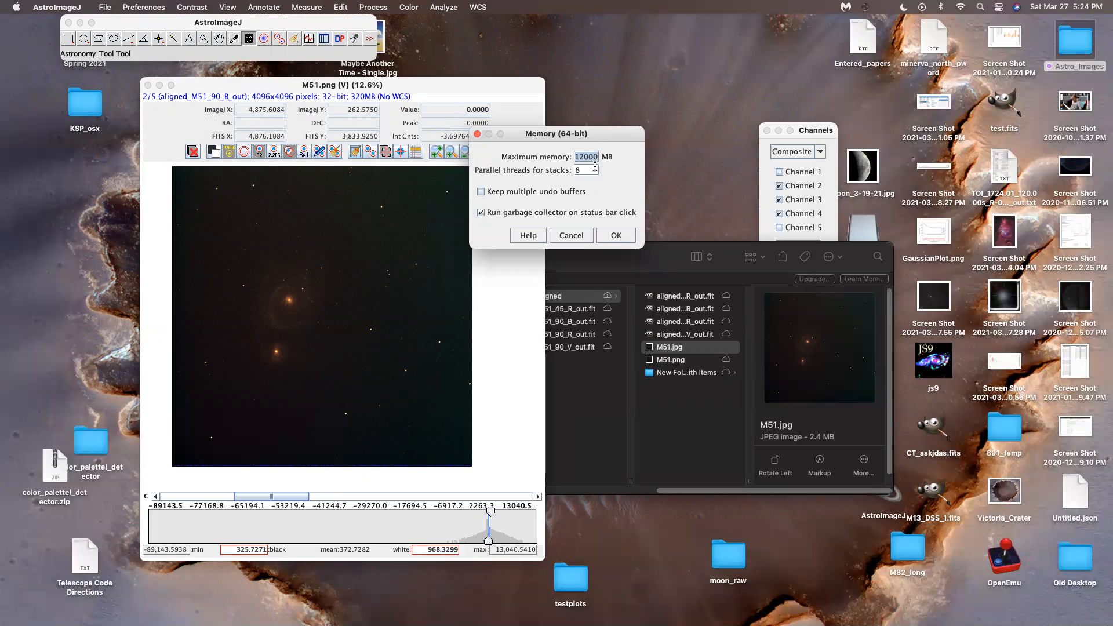
{"action": "left_click_drag", "start_coordinate": [539, 133], "coordinate": [616, 86]}
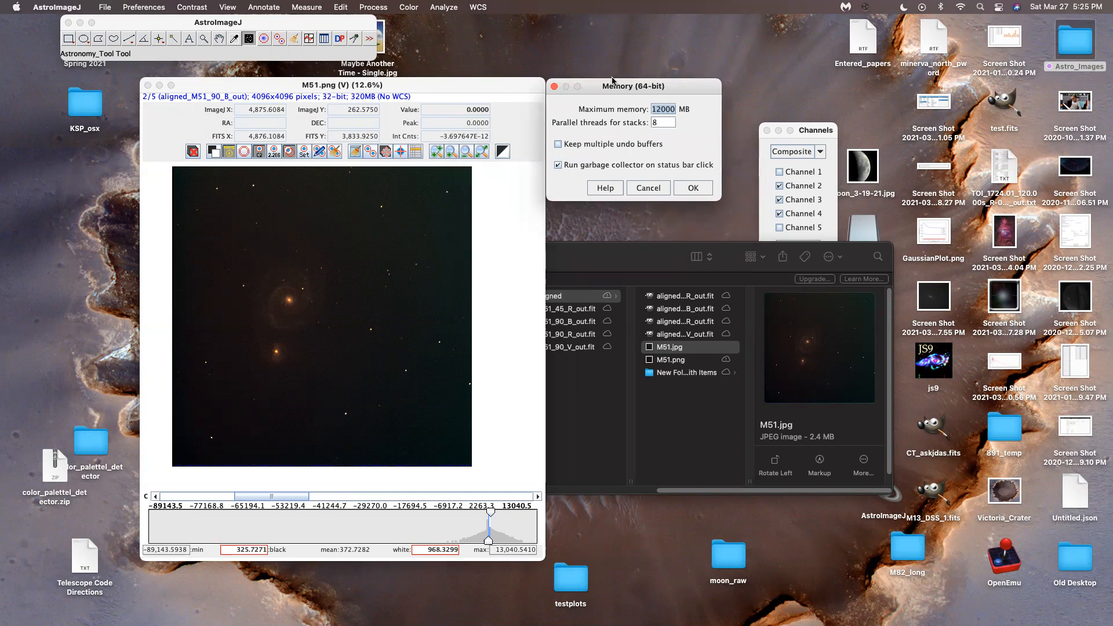
{"action": "left_click_drag", "start_coordinate": [611, 81], "coordinate": [608, 77]}
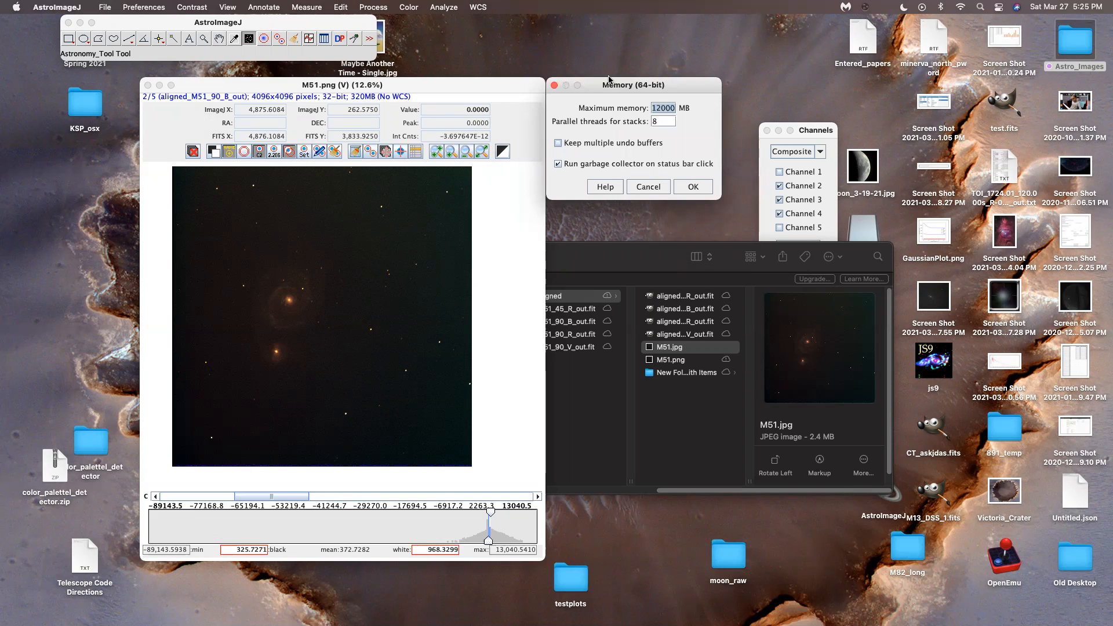
{"action": "left_click", "coordinate": [554, 86]}
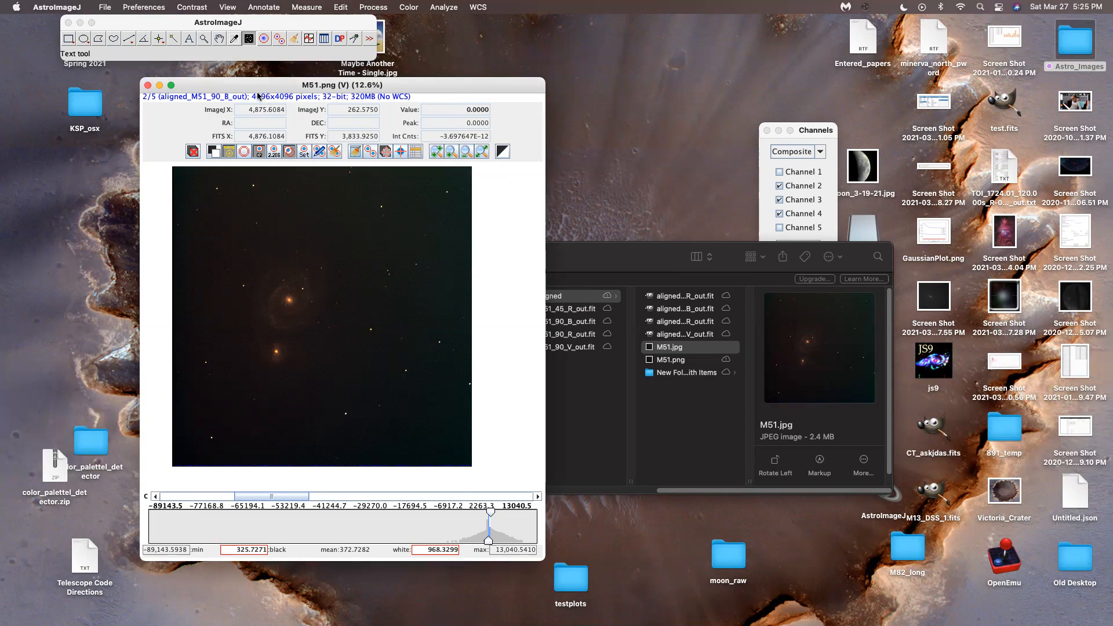
- Move the M51.png image window aside and launch GIMP
{"action": "left_click_drag", "start_coordinate": [243, 88], "coordinate": [169, 67]}
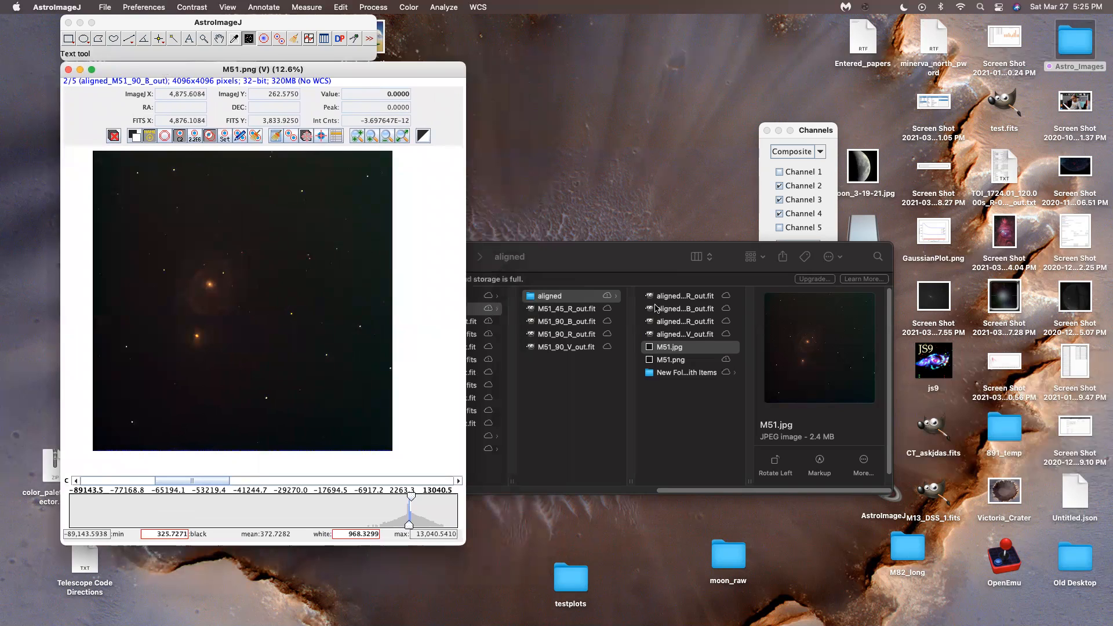
{"action": "key", "text": "super+space"}
{"action": "type", "text": "gimp"}
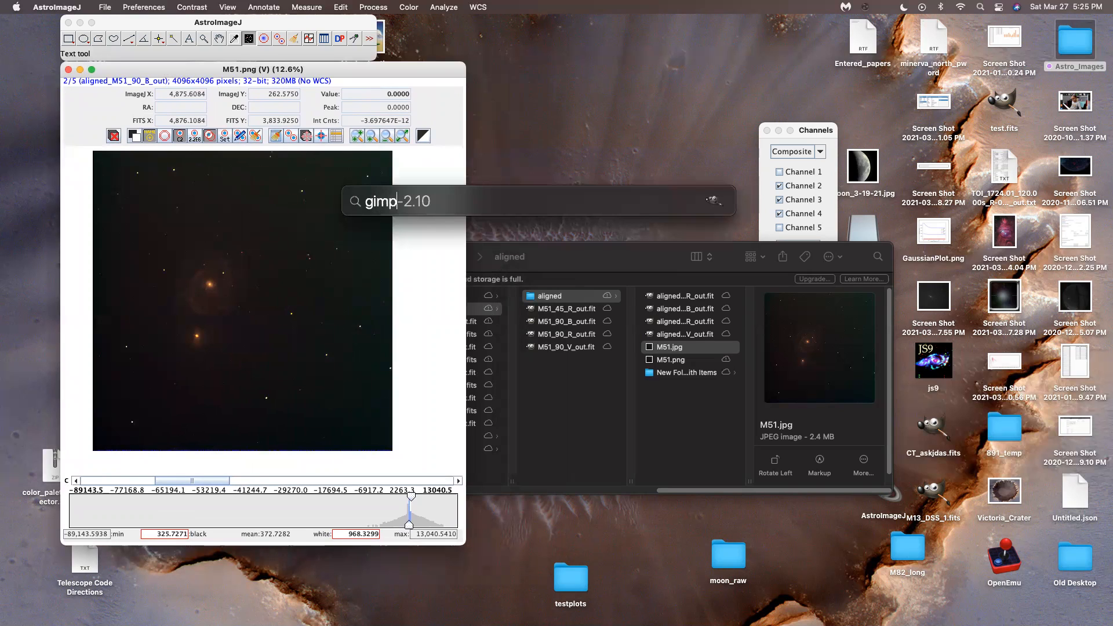
{"action": "key", "text": "Return"}
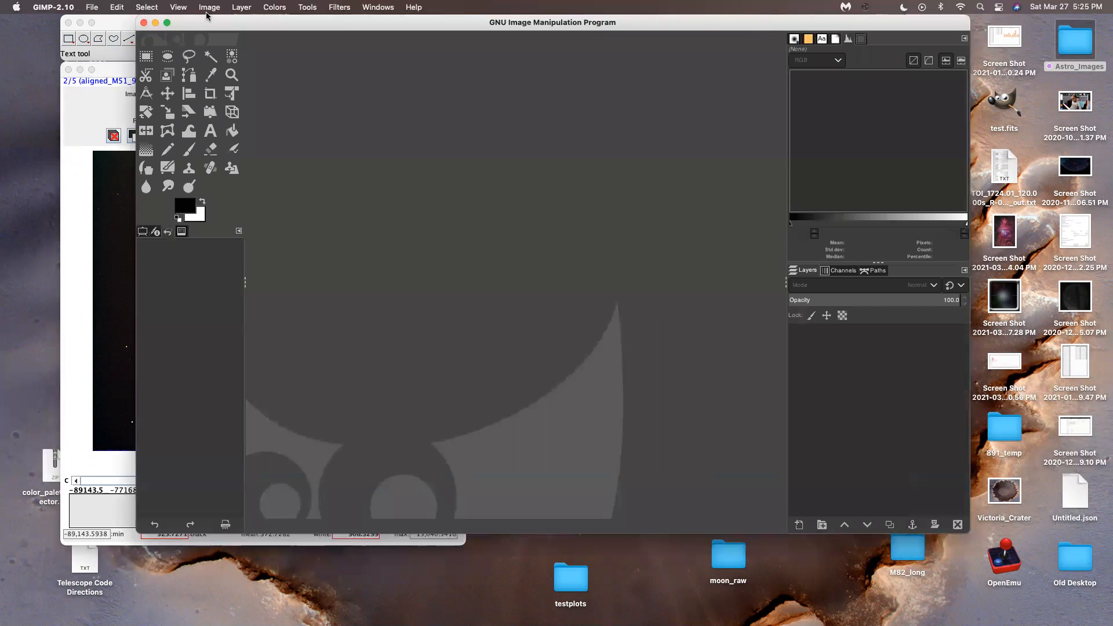
- Start opening an image file, grant access to the Documents folder, and go to the Desktop folder
{"action": "left_click", "coordinate": [92, 7]}
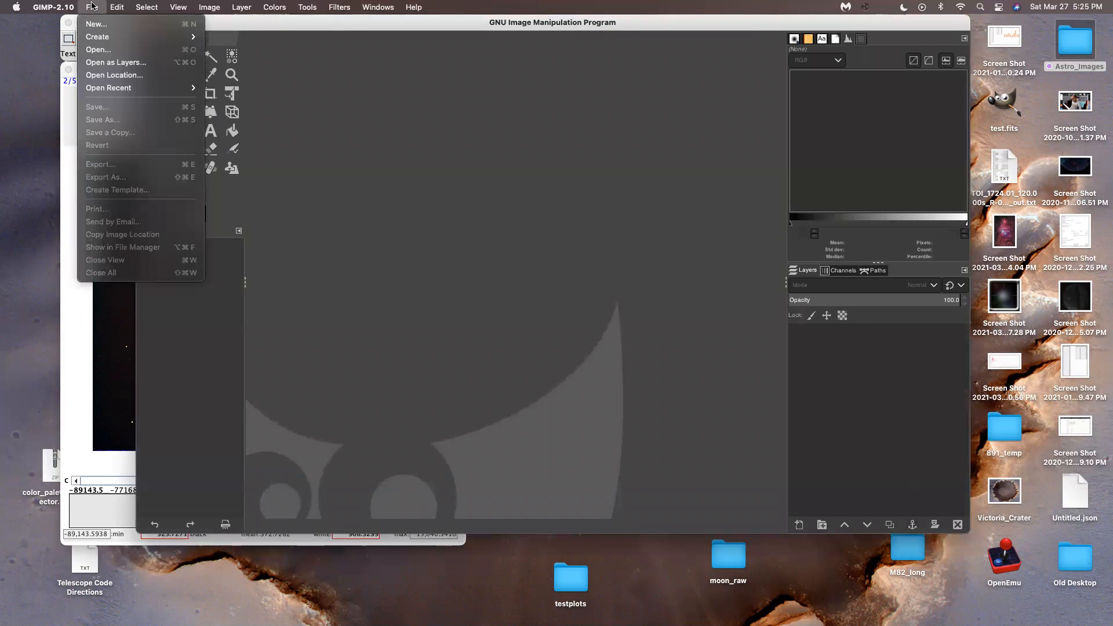
{"action": "left_click", "coordinate": [106, 51]}
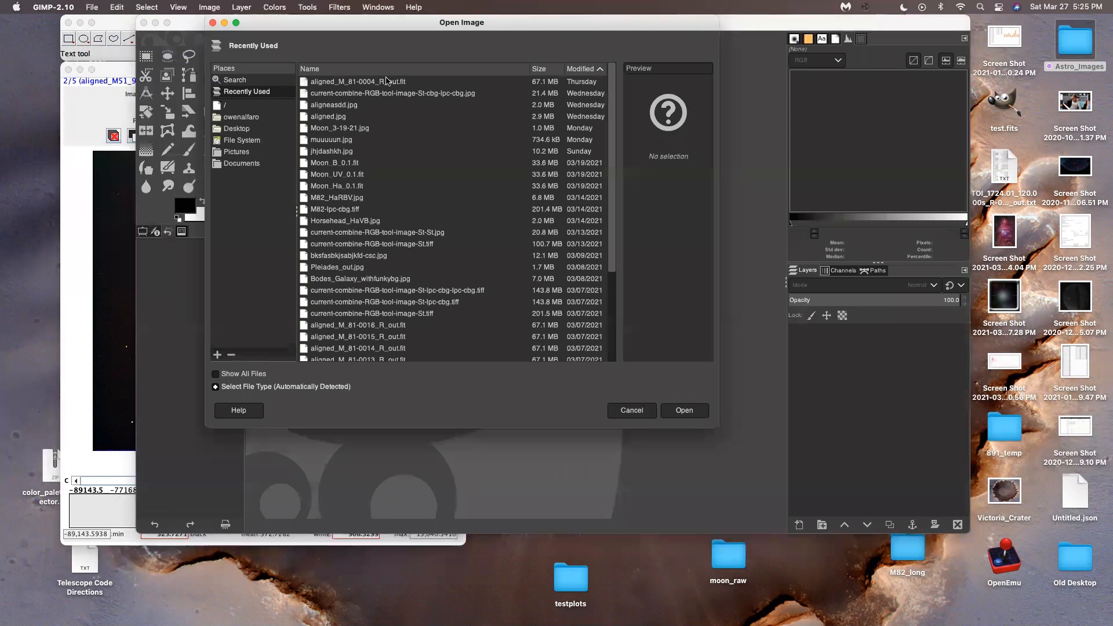
{"action": "left_click", "coordinate": [248, 104]}
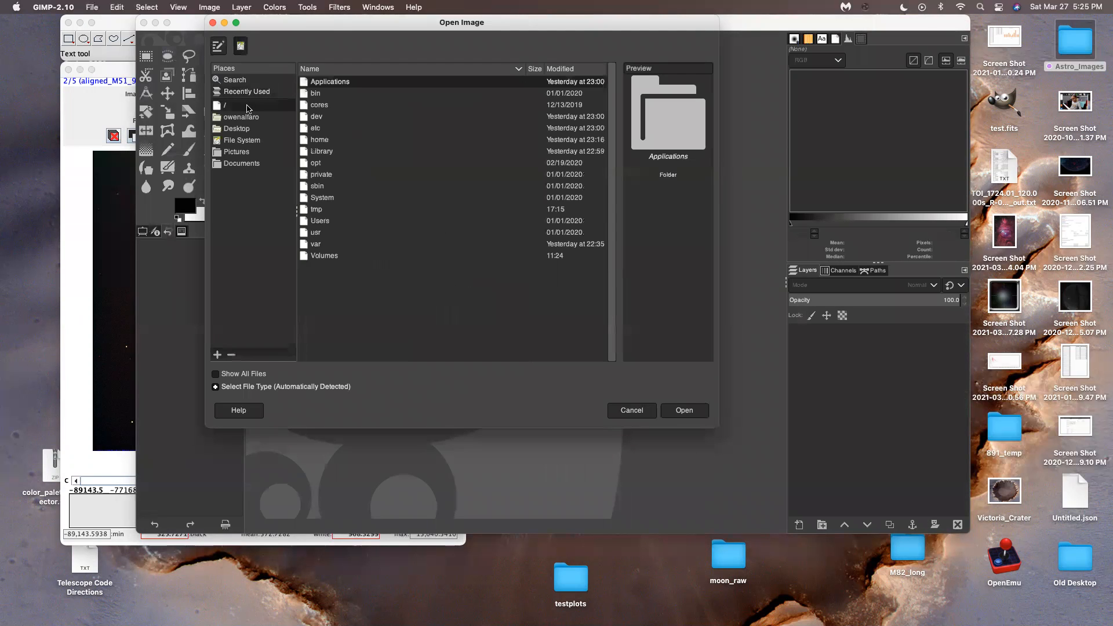
{"action": "left_click", "coordinate": [253, 153]}
{"action": "left_click", "coordinate": [254, 164]}
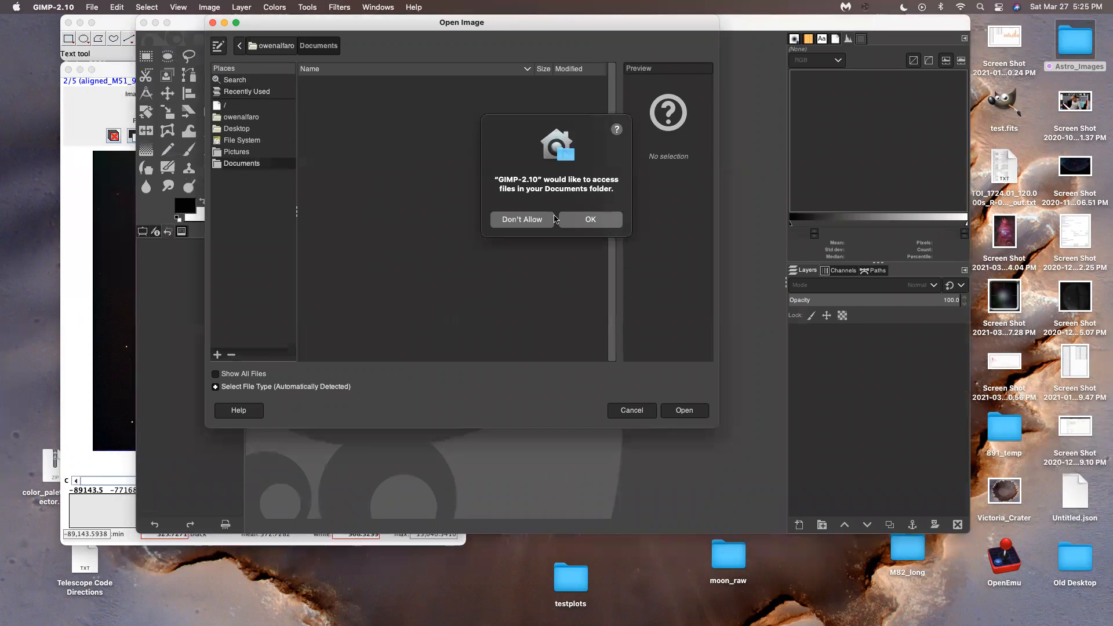
{"action": "left_click", "coordinate": [578, 220]}
{"action": "left_click", "coordinate": [236, 128]}
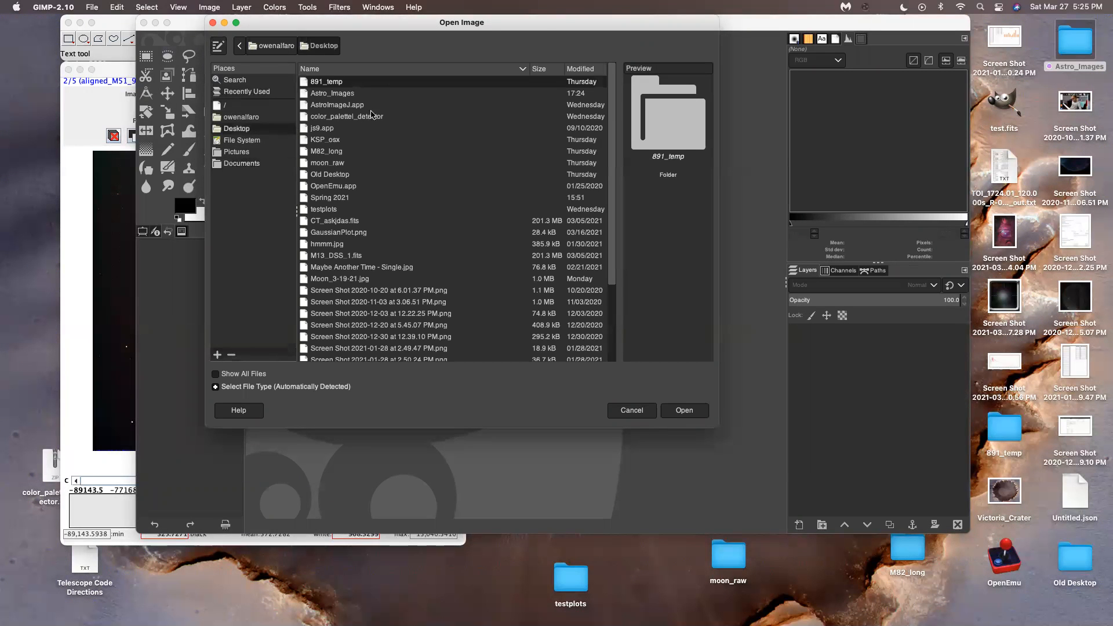
- Open M51.png from the Astro_Images/3-19/pipelineout_/M51/aligned folder
{"action": "double_click", "coordinate": [361, 95]}
{"action": "double_click", "coordinate": [320, 83]}
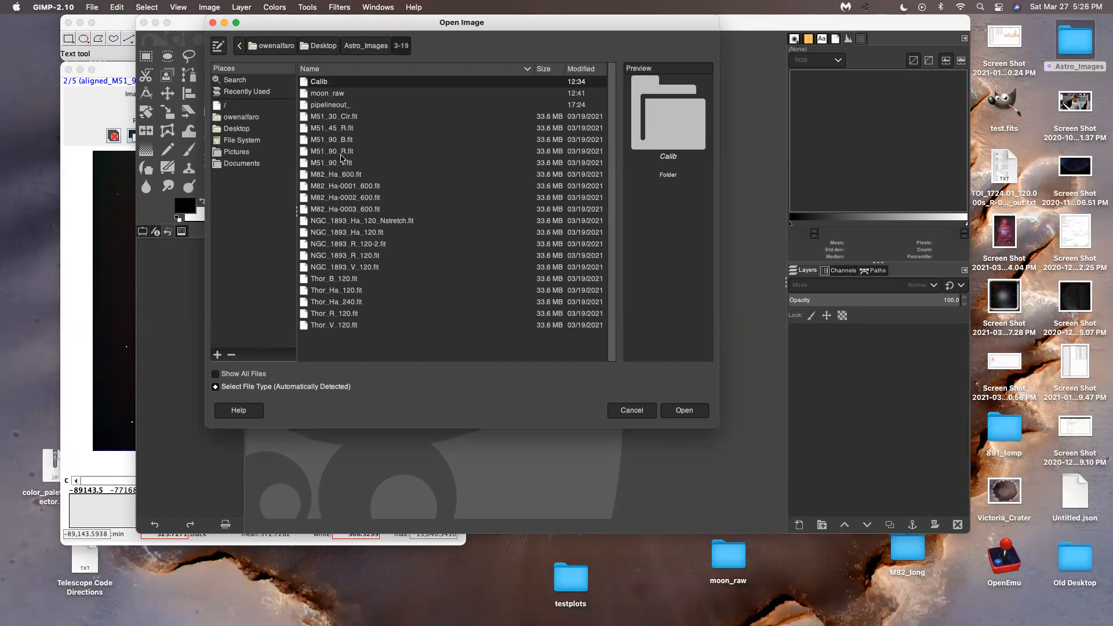
{"action": "double_click", "coordinate": [348, 104]}
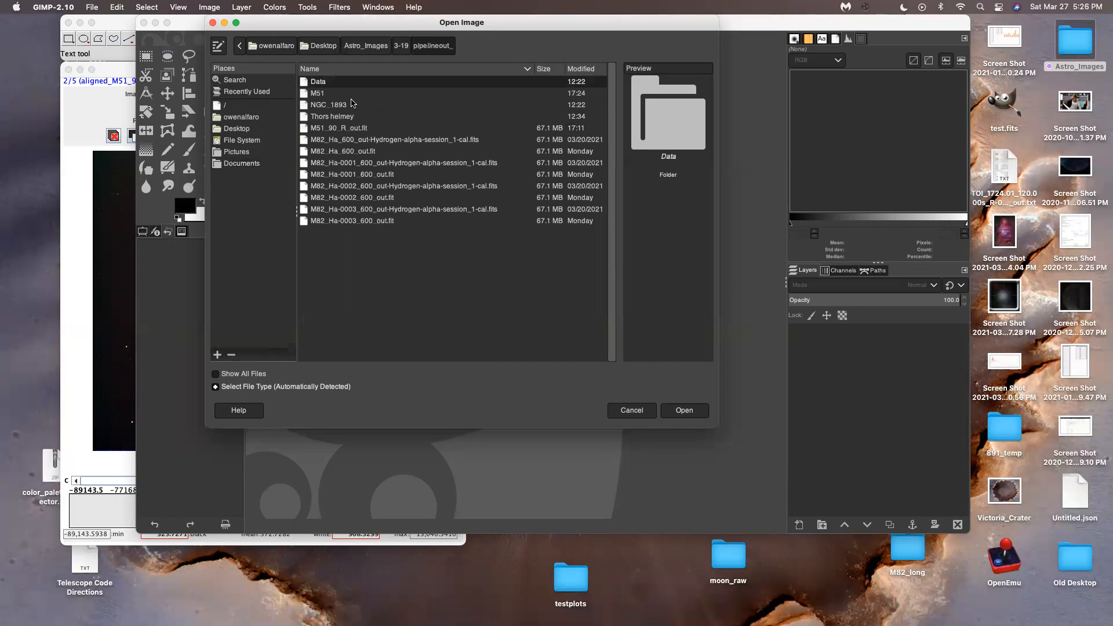
{"action": "double_click", "coordinate": [318, 93]}
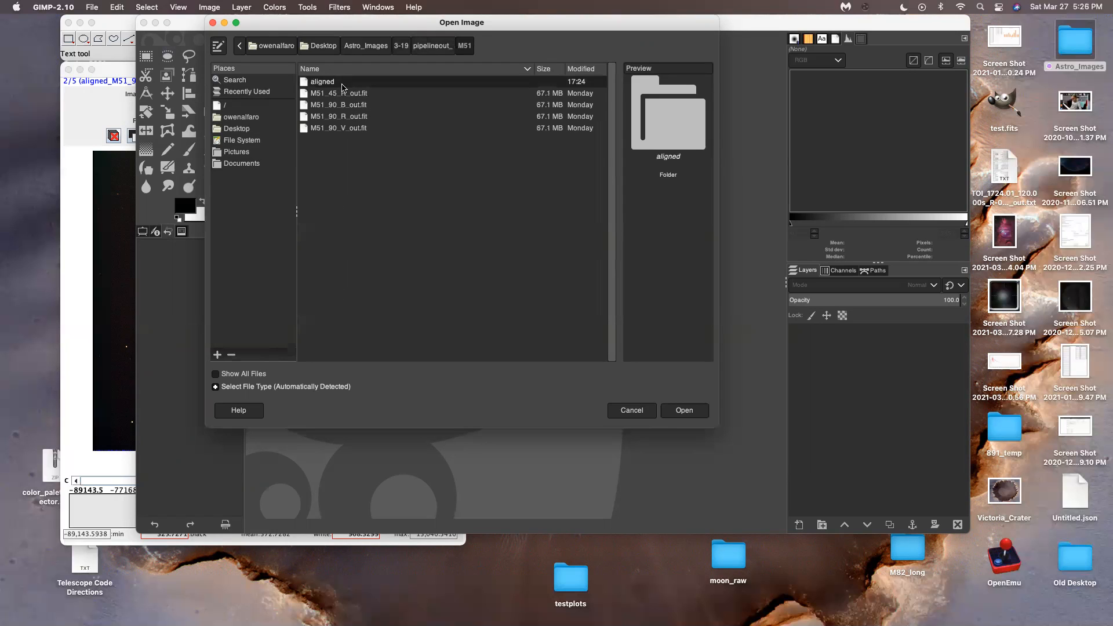
{"action": "double_click", "coordinate": [323, 82]}
{"action": "left_click", "coordinate": [345, 152]}
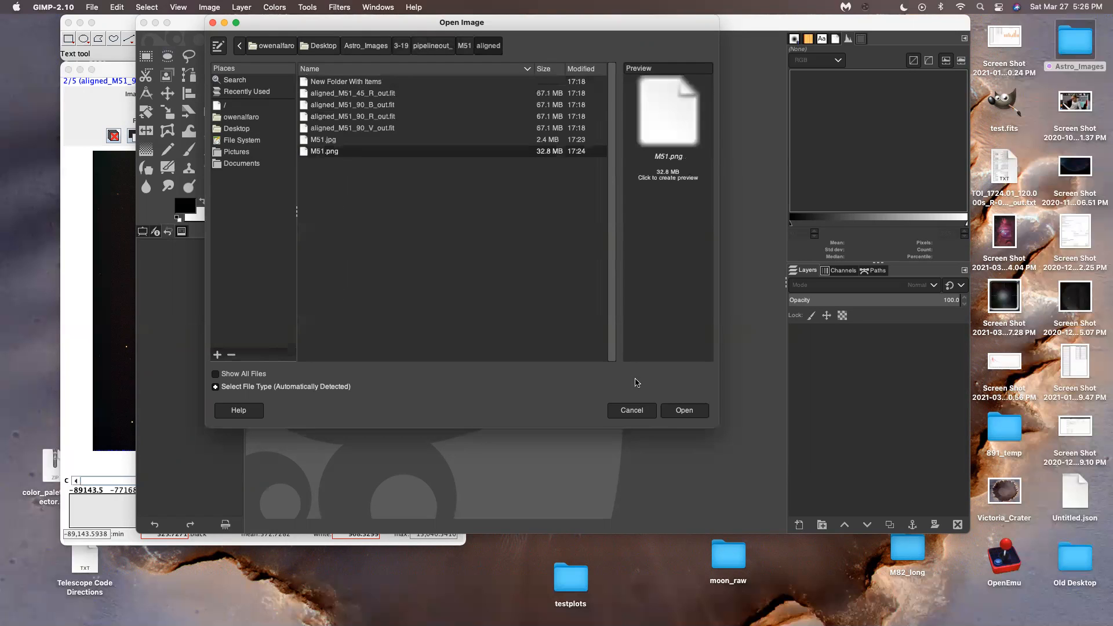
{"action": "left_click", "coordinate": [680, 412]}
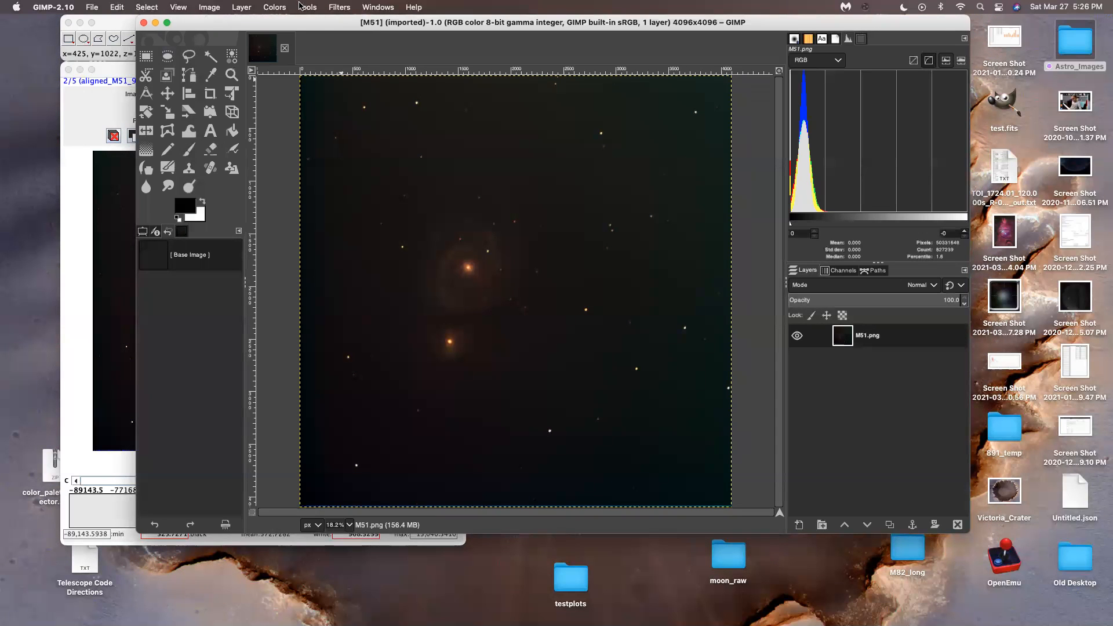
- Bring up the Levels adjustment for the M51 image and reset its input levels to the defaults
{"action": "left_click", "coordinate": [274, 7]}
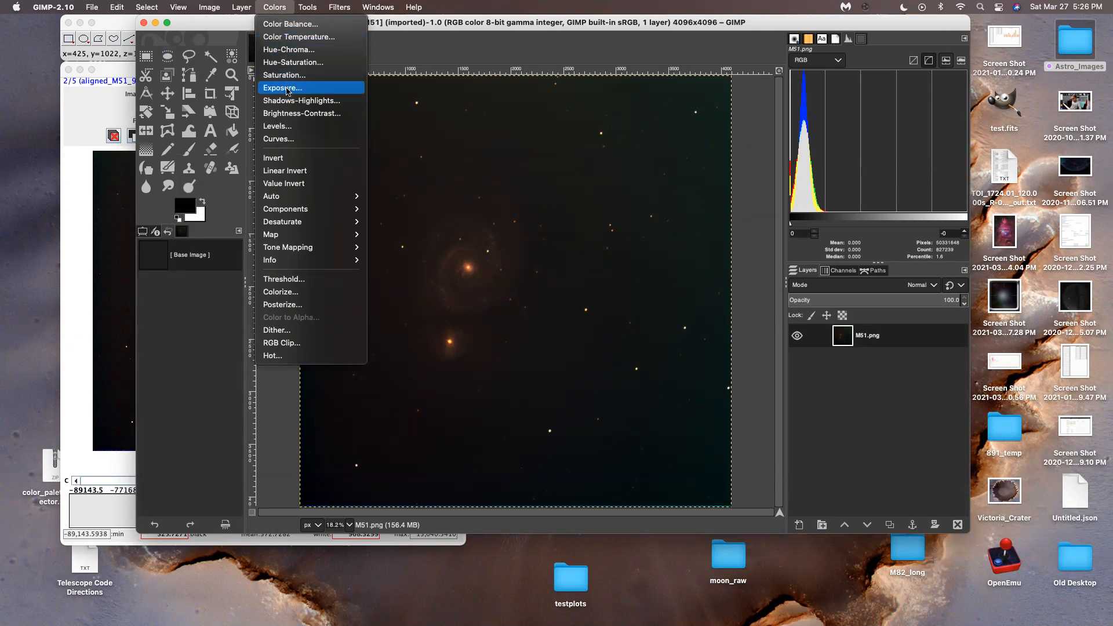
{"action": "left_click", "coordinate": [286, 125]}
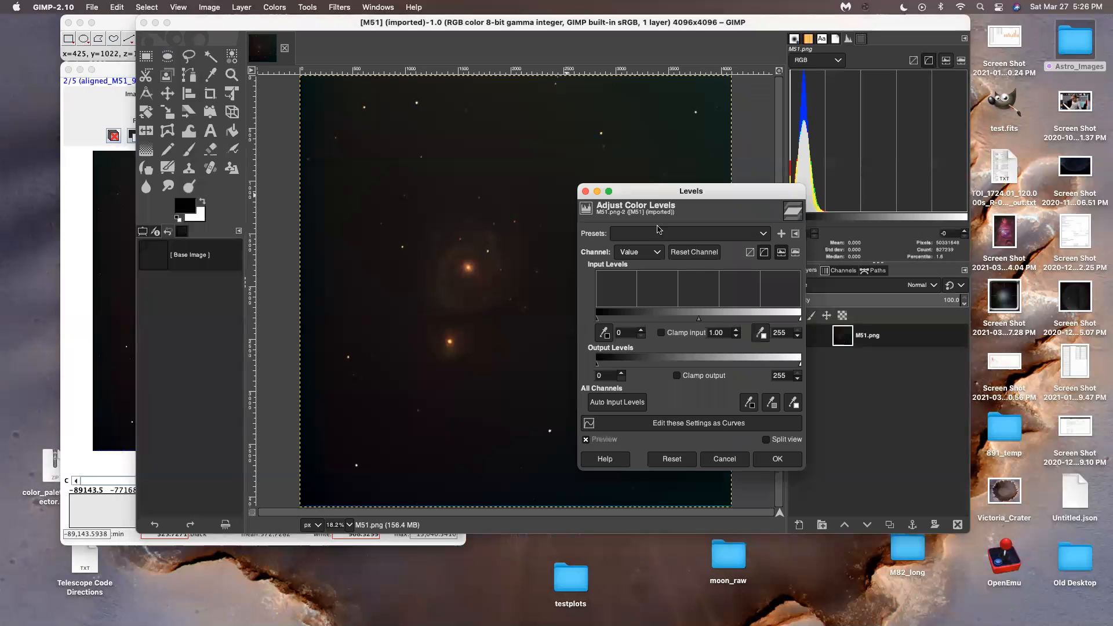
{"action": "left_click", "coordinate": [700, 320]}
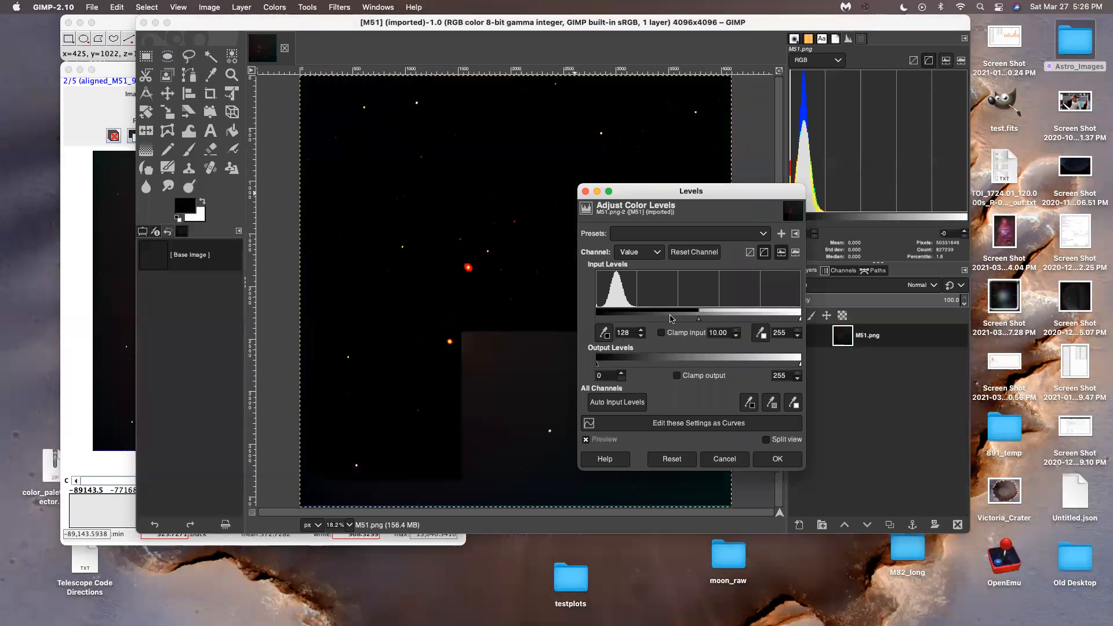
{"action": "left_click", "coordinate": [671, 459]}
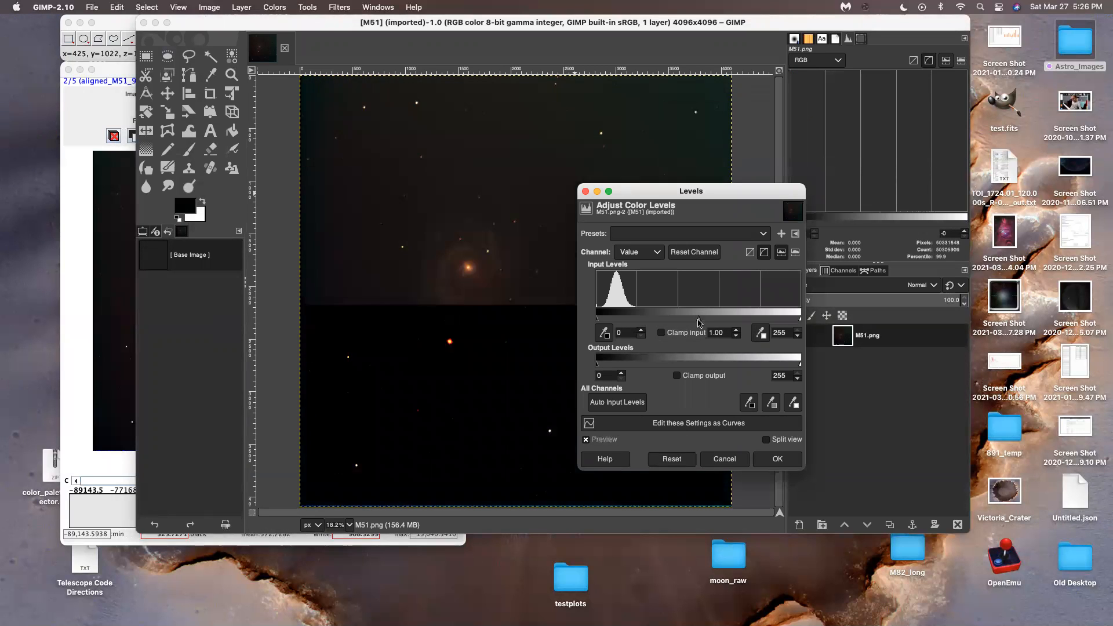
- Try brightening the image with a gamma of 1.91 and white points of 131 and 206, and reset the levels
{"action": "left_click_drag", "start_coordinate": [699, 319], "coordinate": [669, 323]}
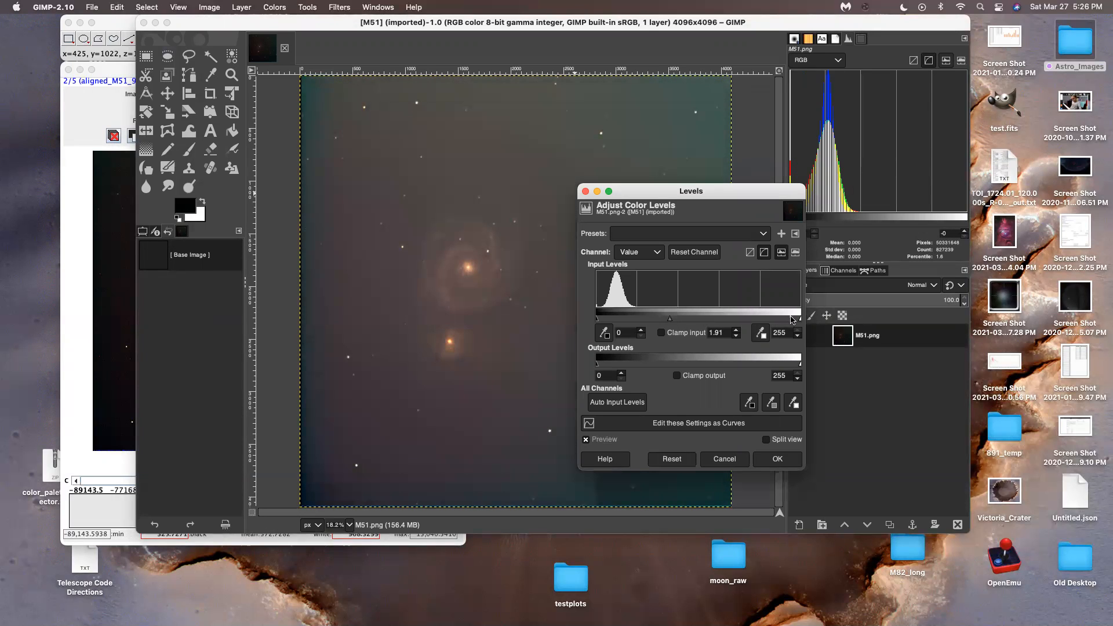
{"action": "mouse_move", "coordinate": [800, 321]}
{"action": "left_mouse_down"}
{"action": "mouse_move", "coordinate": [640, 318]}
{"action": "mouse_move", "coordinate": [654, 320]}
{"action": "left_mouse_up"}
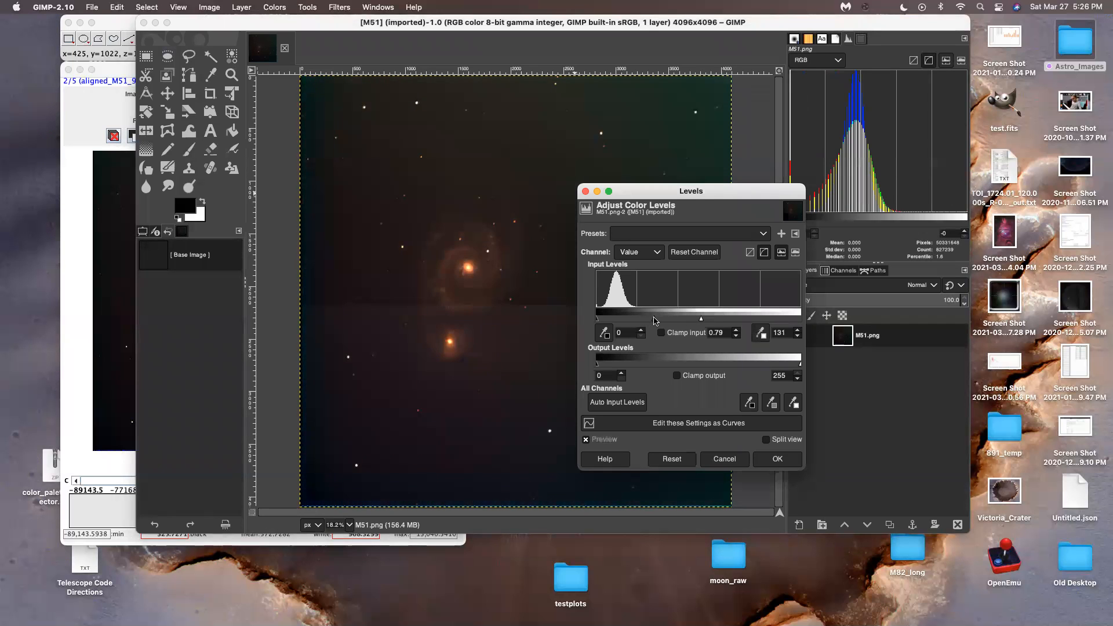
{"action": "left_click_drag", "start_coordinate": [652, 320], "coordinate": [762, 320]}
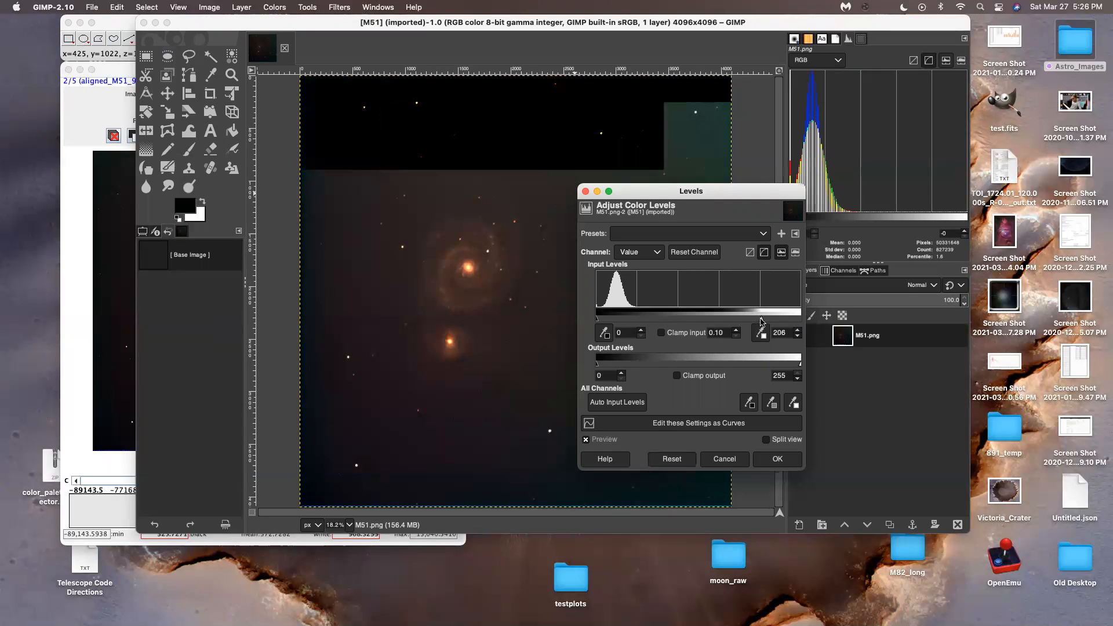
{"action": "left_click", "coordinate": [672, 458]}
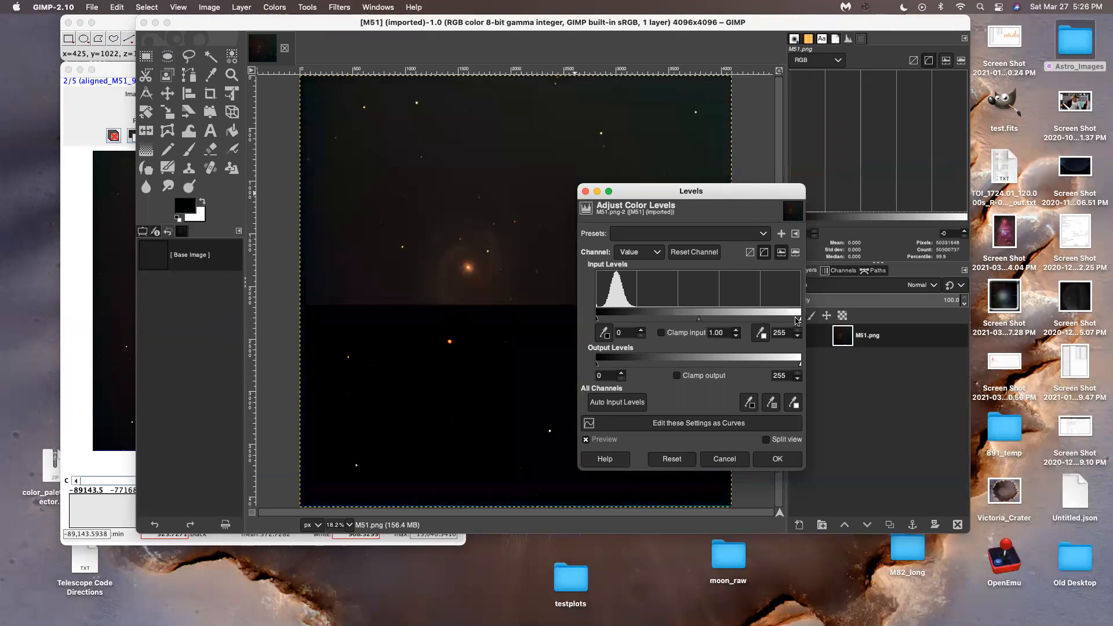
- Set the white input level to 157 and the gamma to 1.00 on the Value channel, and apply the levels
{"action": "left_click_drag", "start_coordinate": [800, 318], "coordinate": [663, 319]}
{"action": "left_click", "coordinate": [749, 252]}
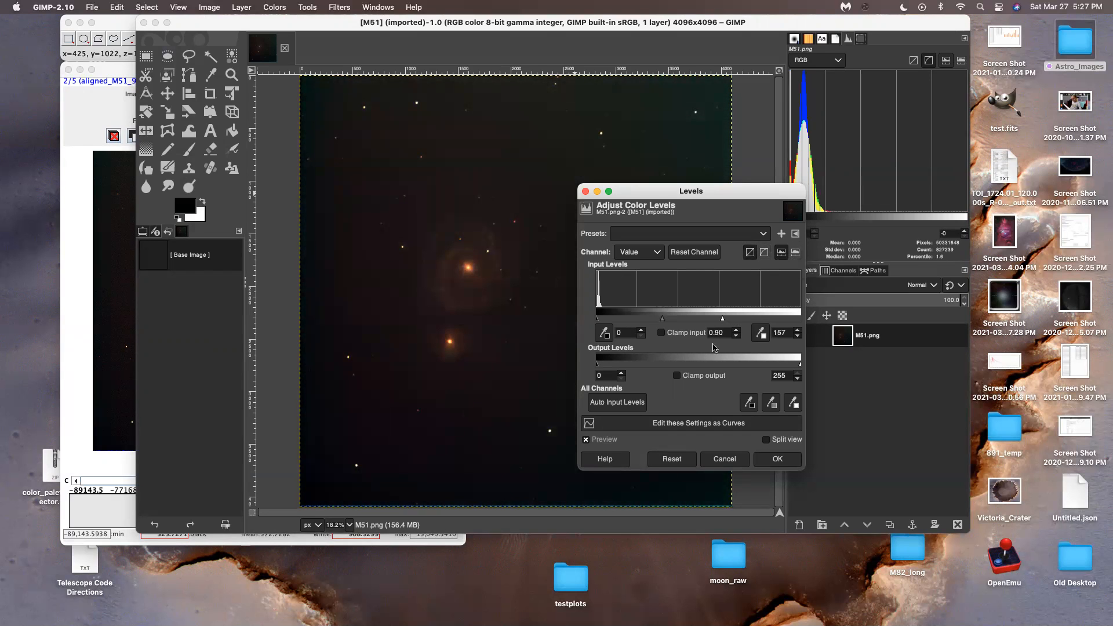
{"action": "left_click", "coordinate": [764, 253]}
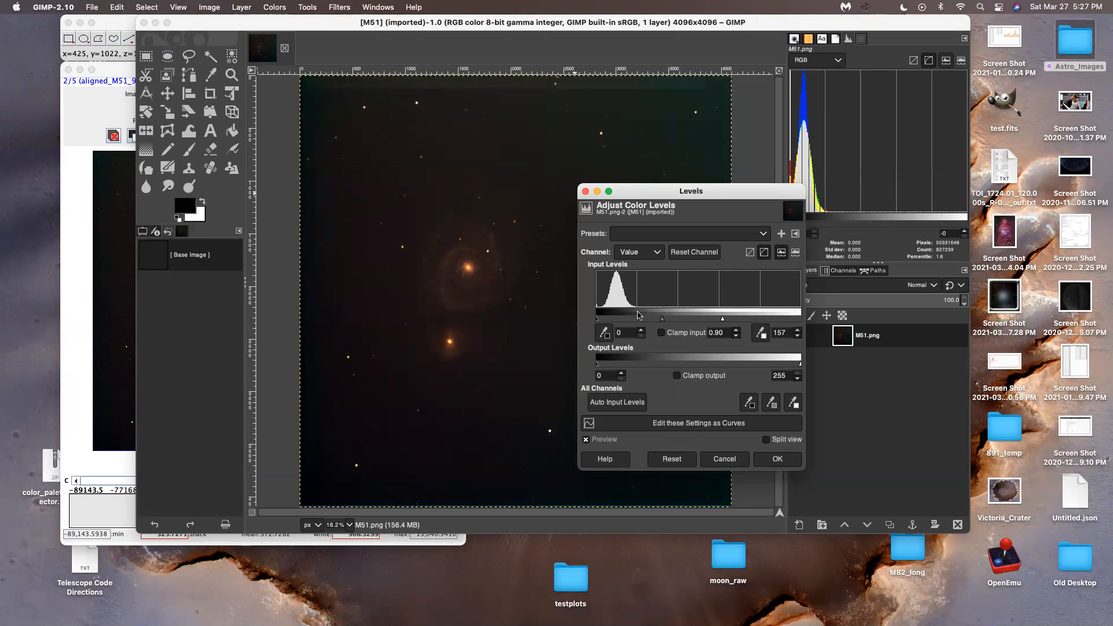
{"action": "left_click_drag", "start_coordinate": [663, 319], "coordinate": [659, 319]}
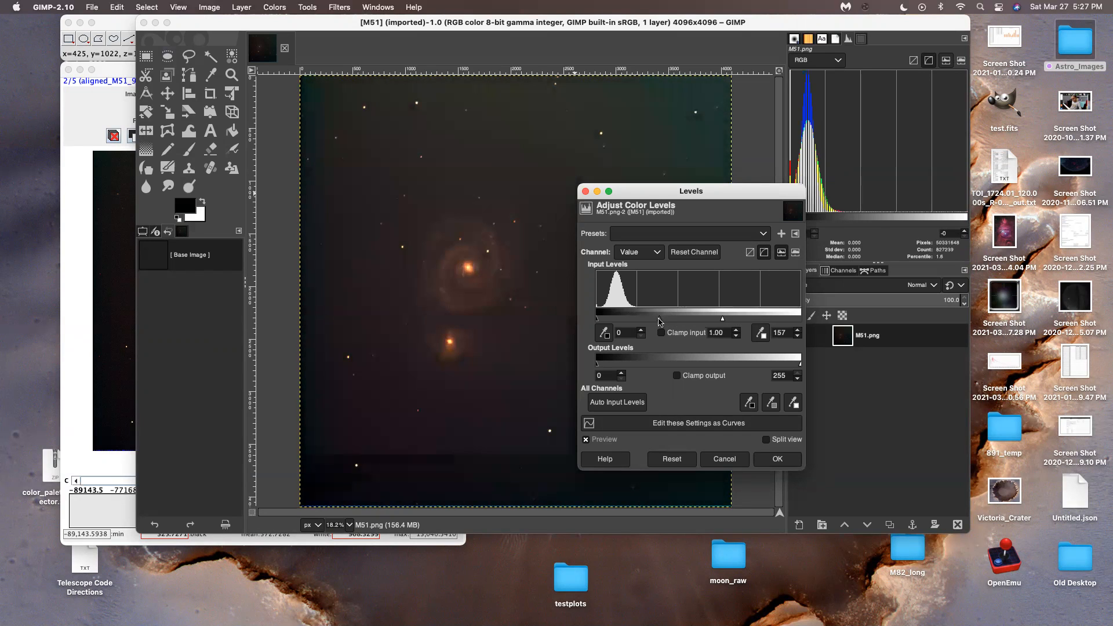
{"action": "left_click", "coordinate": [773, 458]}
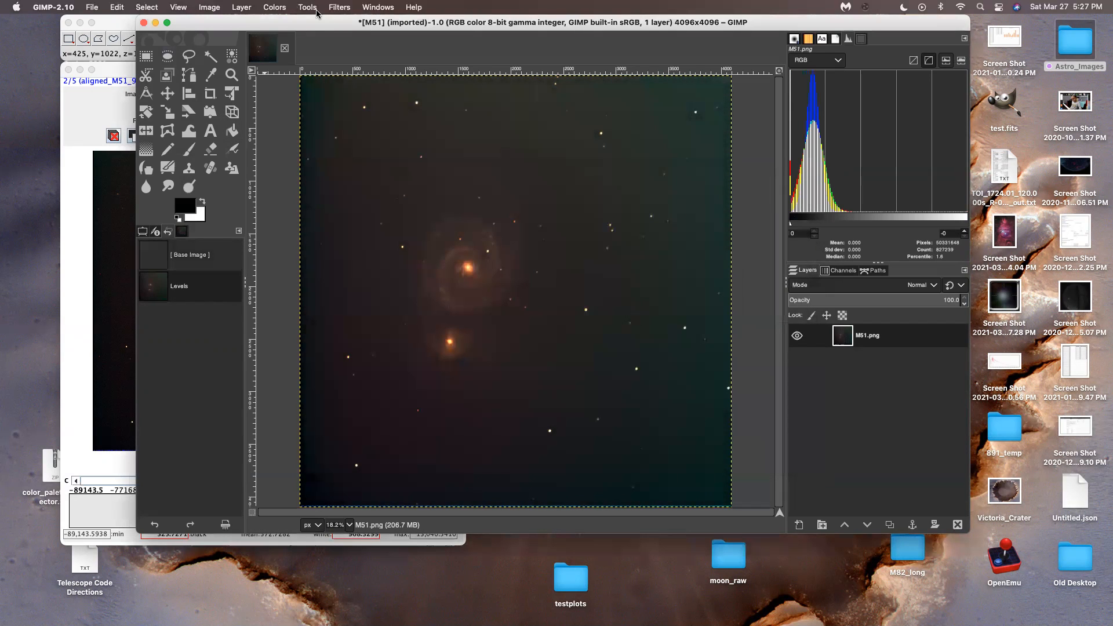
- Compare the base image with the Levels result in the undo history, ending on the Levels state
{"action": "left_click", "coordinate": [203, 253]}
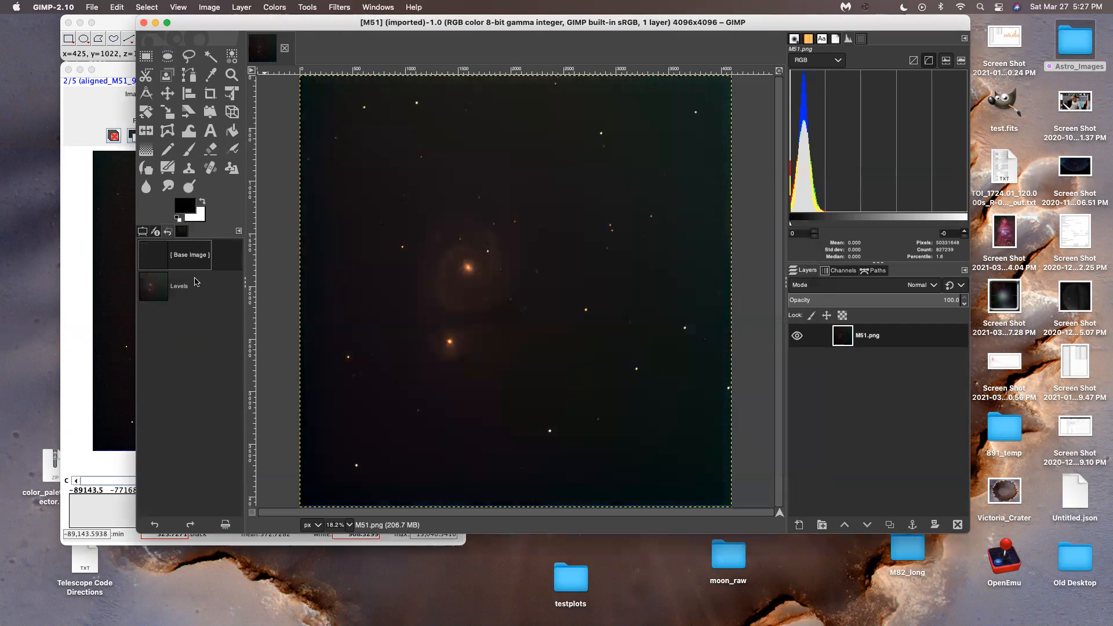
{"action": "left_click", "coordinate": [198, 281]}
{"action": "left_click", "coordinate": [203, 256]}
{"action": "left_click", "coordinate": [198, 284]}
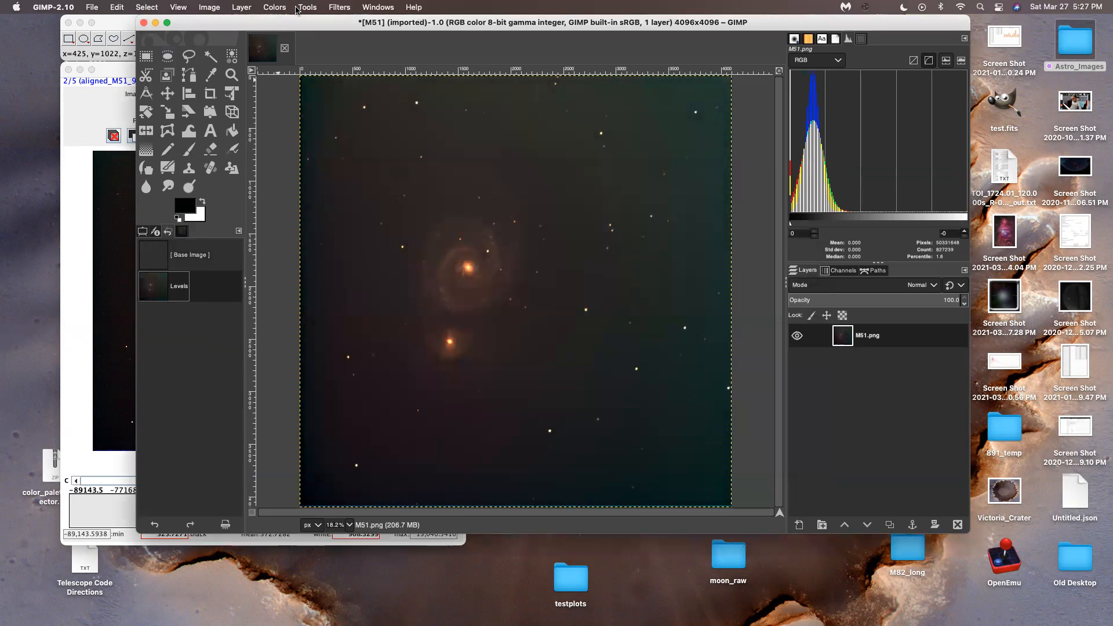
- Start a Curves adjustment on the Value channel and place a shadow point at about input 40, output 30
{"action": "left_click", "coordinate": [306, 6]}
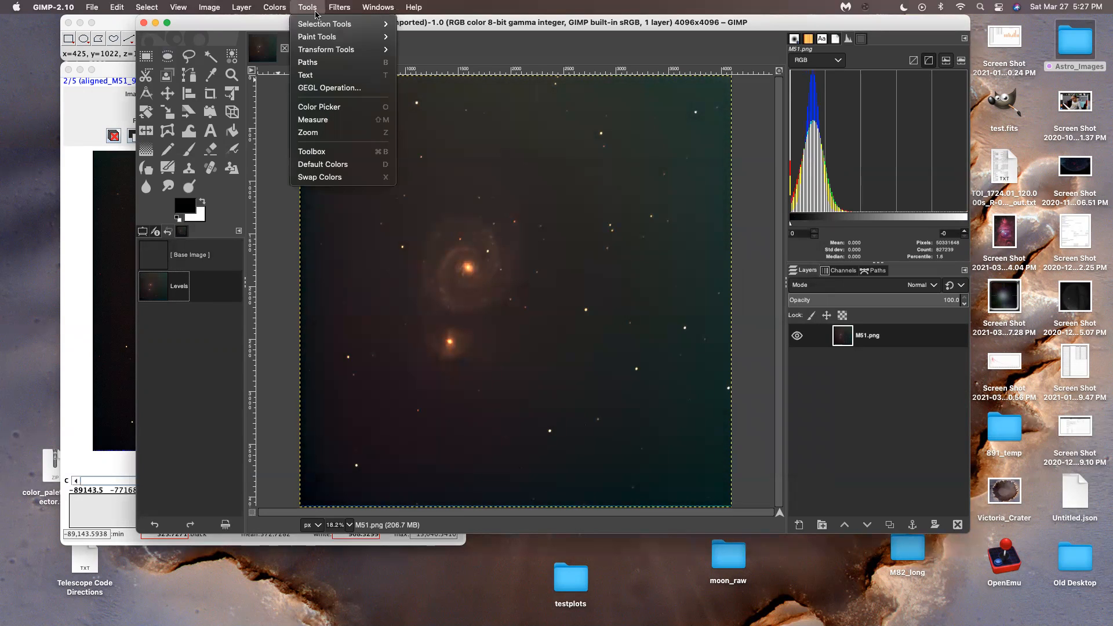
{"action": "mouse_move", "coordinate": [274, 6]}
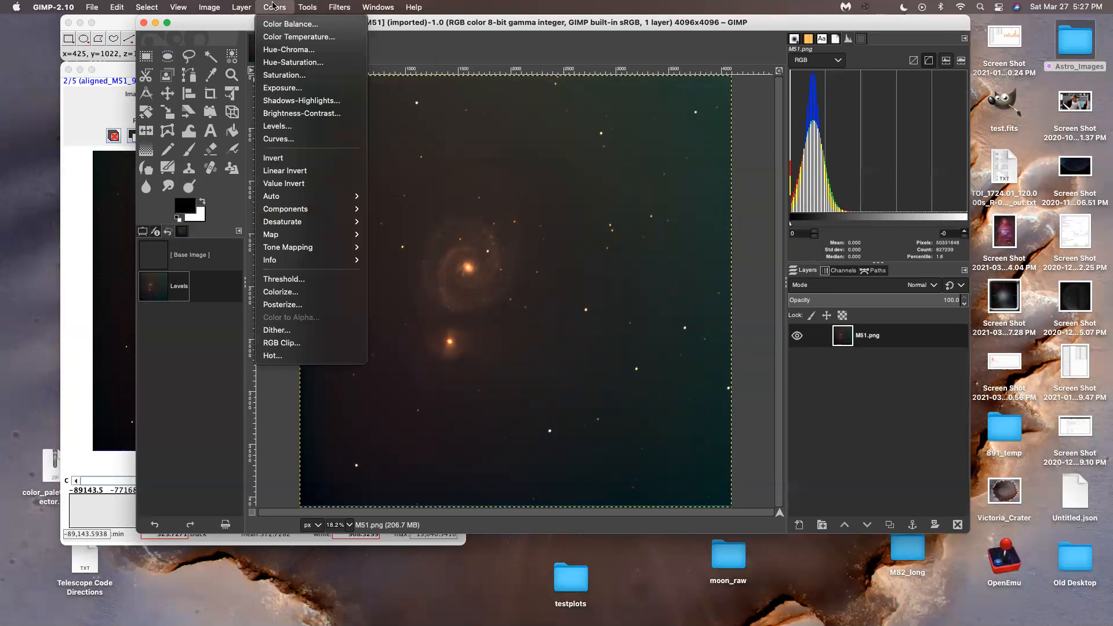
{"action": "left_click", "coordinate": [295, 140]}
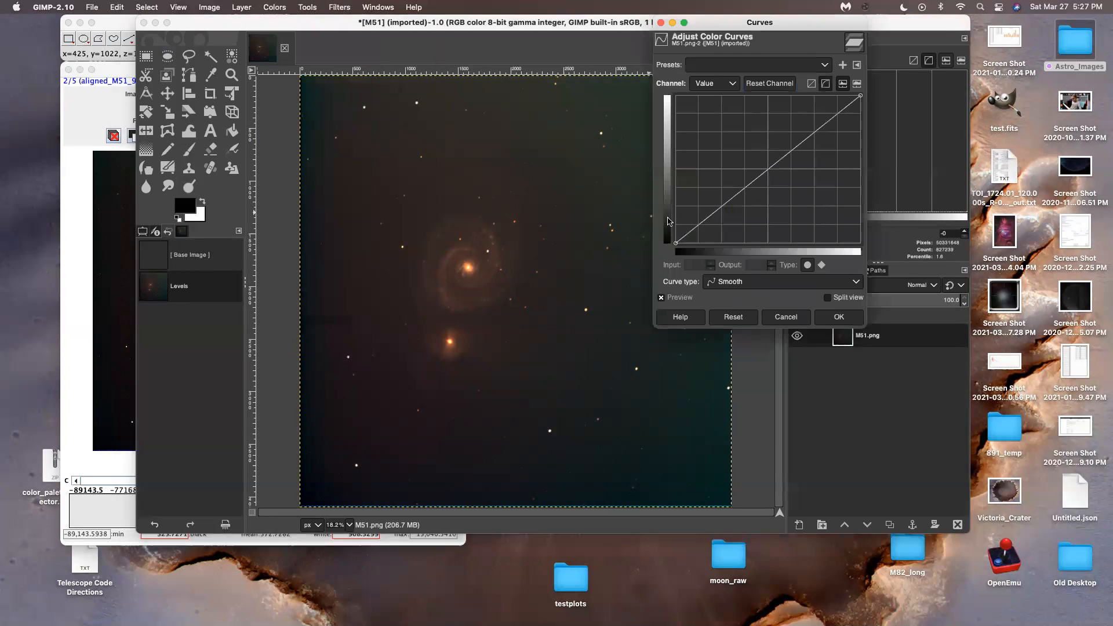
{"action": "left_click", "coordinate": [696, 218]}
{"action": "left_click_drag", "start_coordinate": [696, 217], "coordinate": [698, 215]}
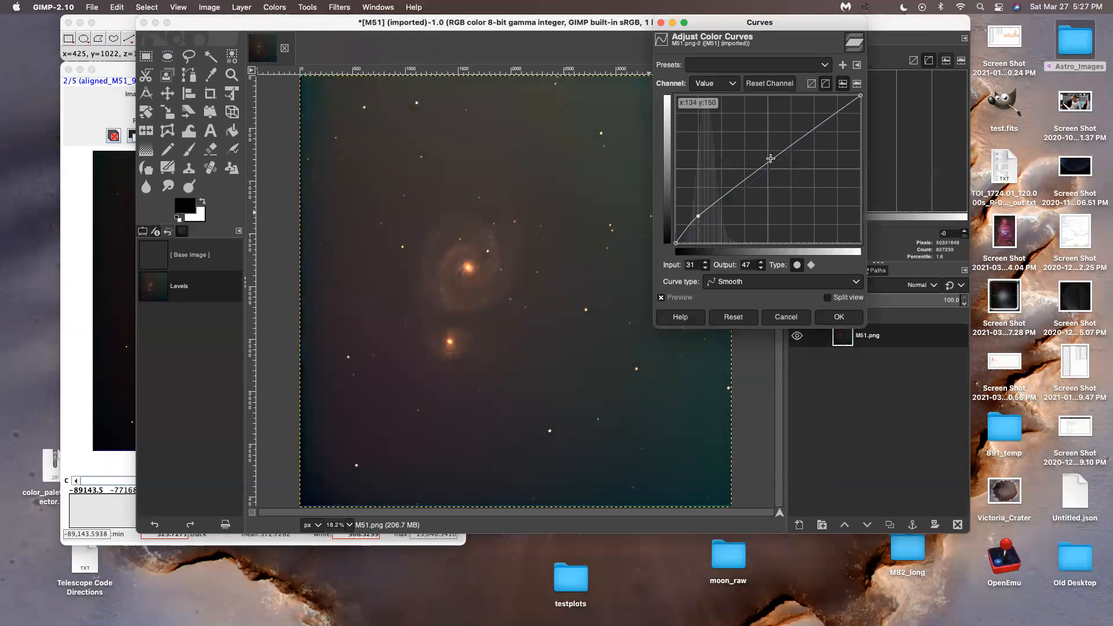
{"action": "left_click_drag", "start_coordinate": [696, 216], "coordinate": [705, 226]}
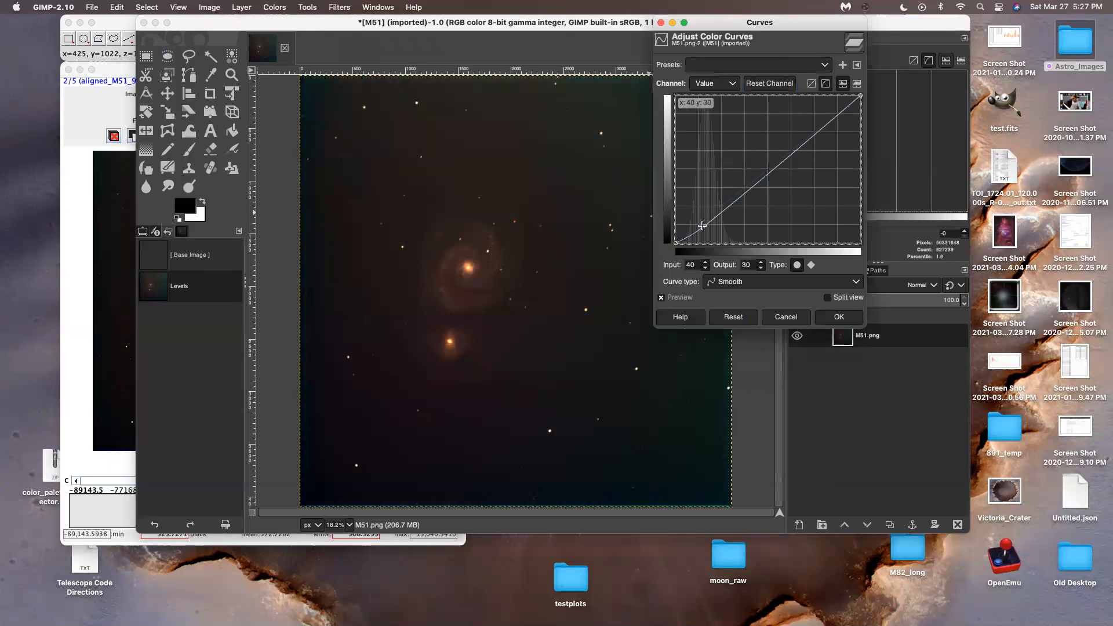
- Raise the curve around input 145, set the shadow point to input 41, output 32, and apply the curves
{"action": "left_click_drag", "start_coordinate": [782, 160], "coordinate": [781, 151]}
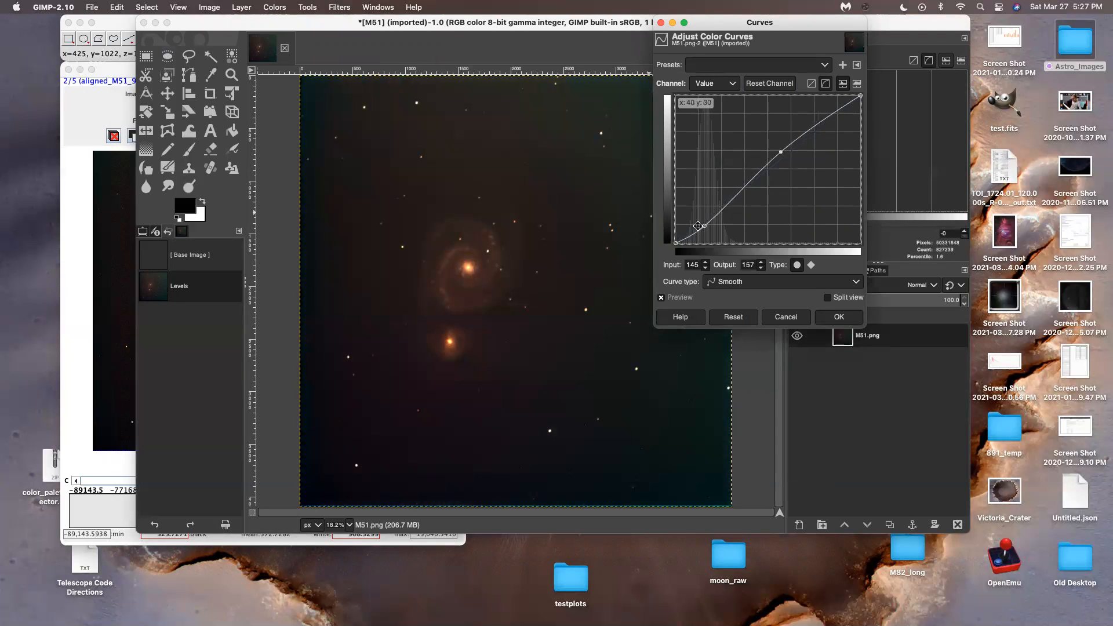
{"action": "left_click_drag", "start_coordinate": [704, 226], "coordinate": [705, 226]}
{"action": "left_click_drag", "start_coordinate": [780, 151], "coordinate": [780, 147]}
{"action": "left_click", "coordinate": [705, 224]}
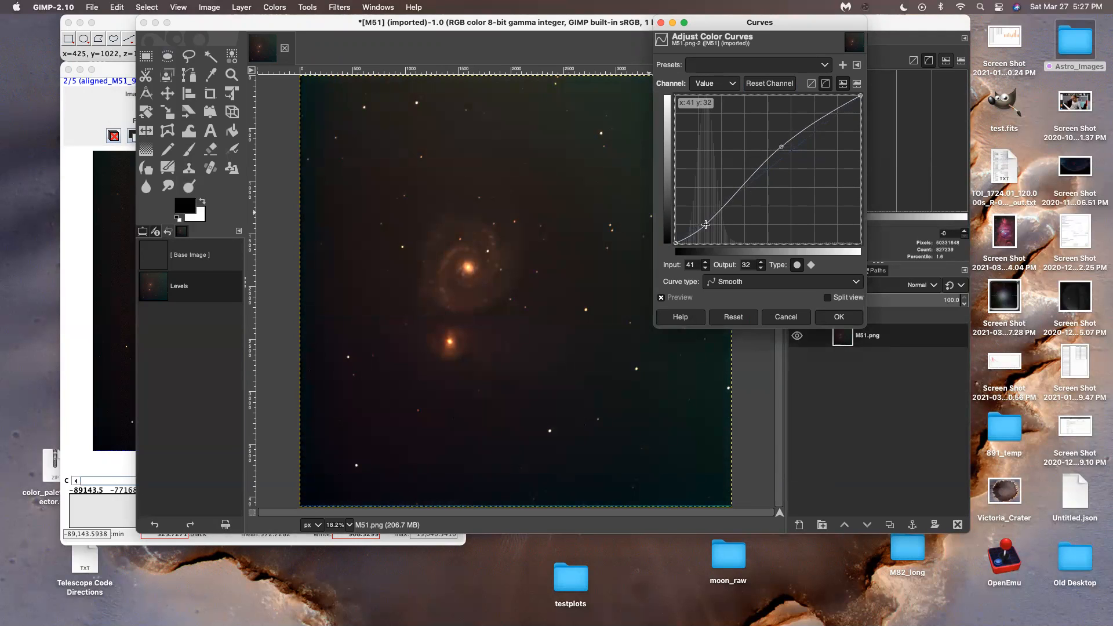
{"action": "left_click", "coordinate": [838, 317]}
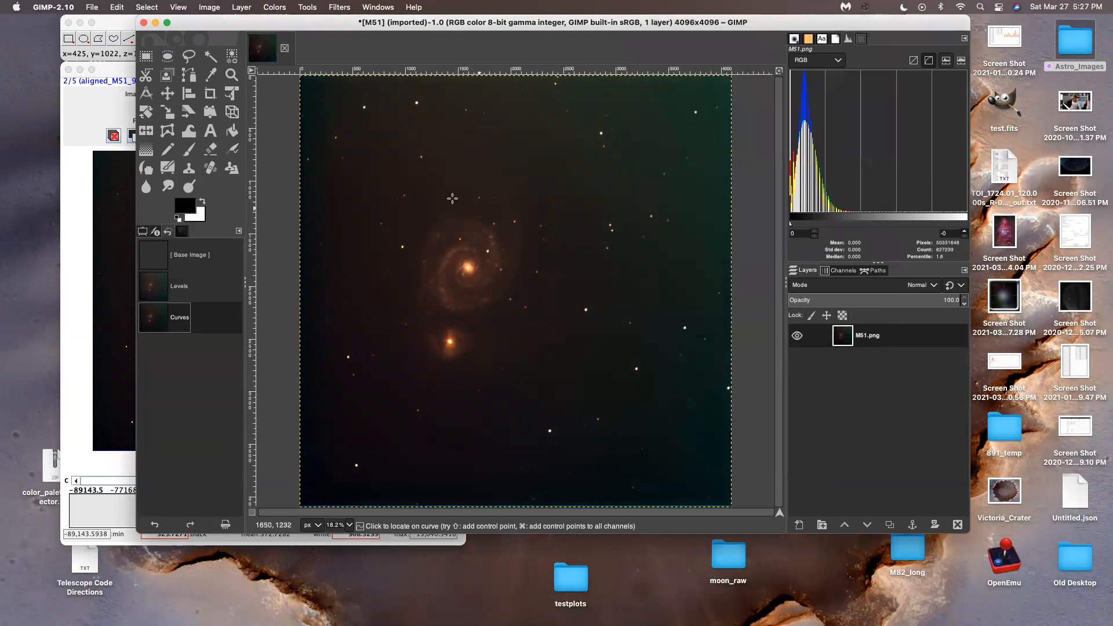
- Compare the earlier history states with the Curves result, ending on the Curves state
{"action": "left_click", "coordinate": [189, 266]}
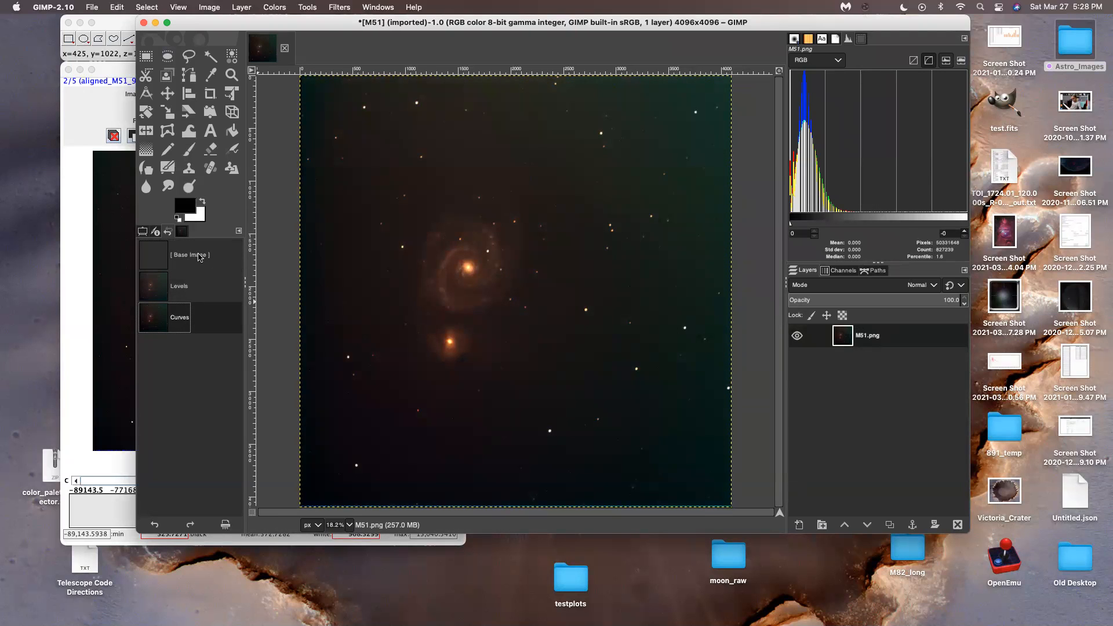
{"action": "left_click", "coordinate": [198, 257]}
{"action": "left_click", "coordinate": [175, 319]}
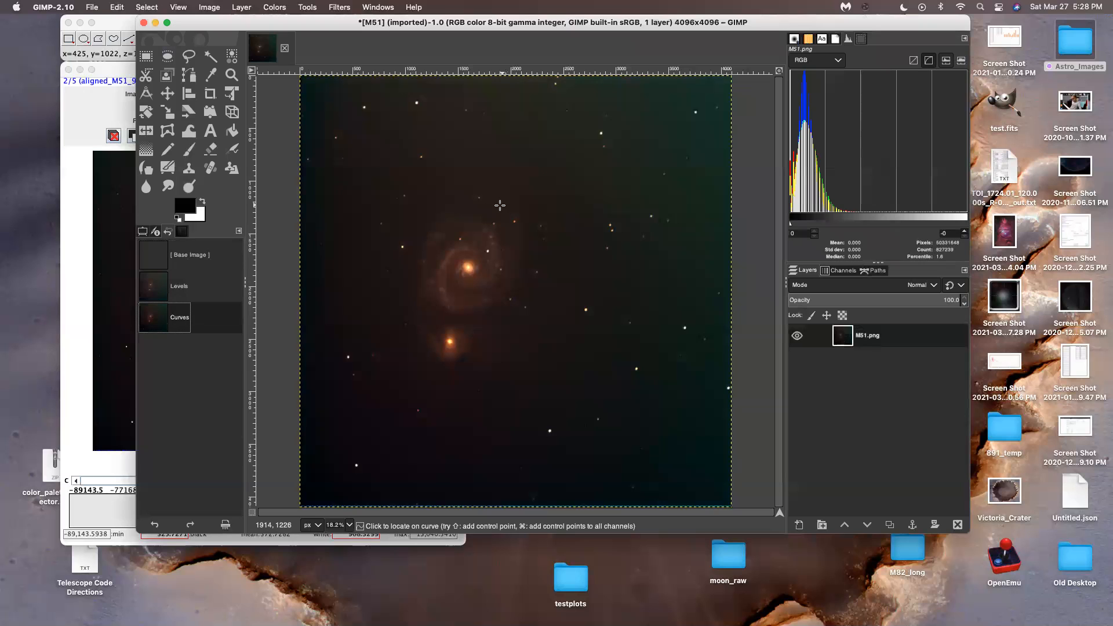
- Try a Color Temperature adjustment on the M51 image with an intended temperature of 7323.2
{"action": "left_click", "coordinate": [342, 6]}
{"action": "mouse_move", "coordinate": [285, 5]}
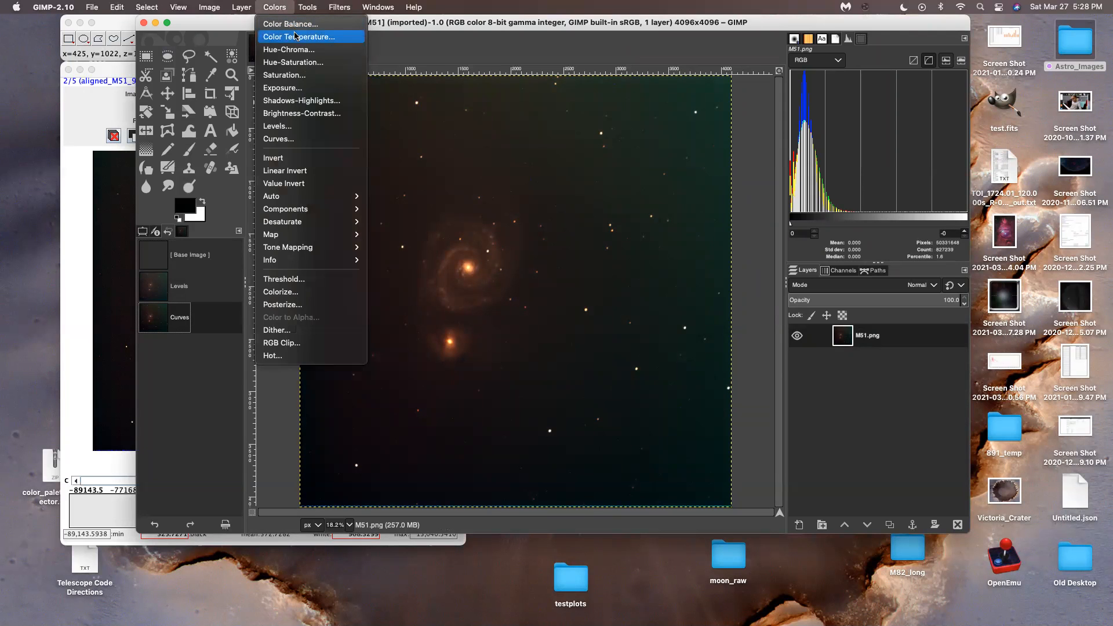
{"action": "left_click", "coordinate": [325, 39]}
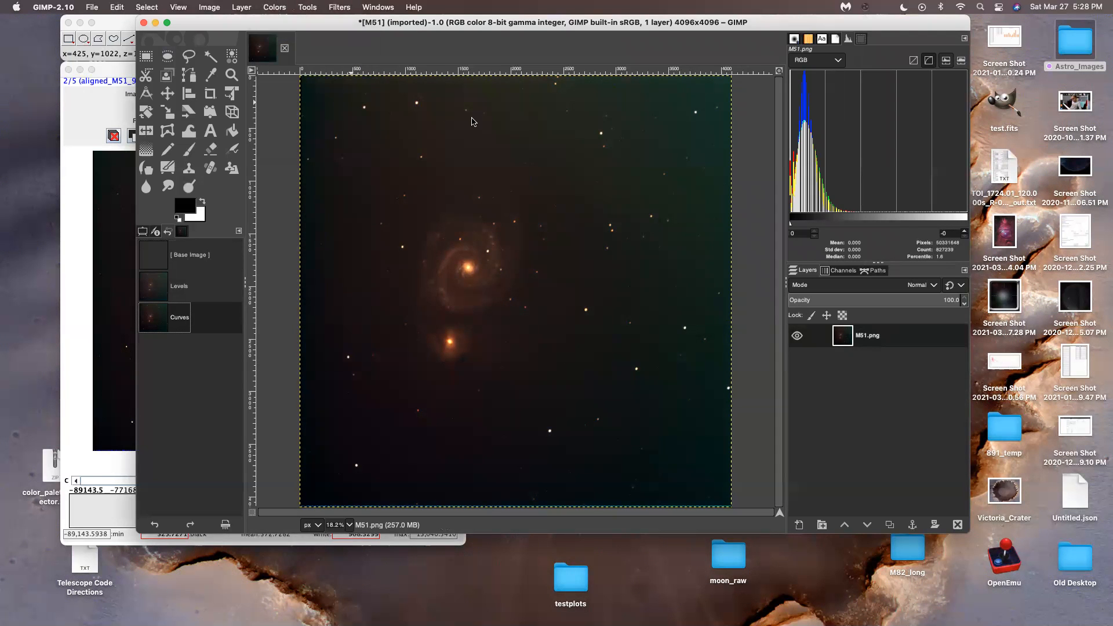
{"action": "left_click_drag", "start_coordinate": [731, 102], "coordinate": [734, 106]}
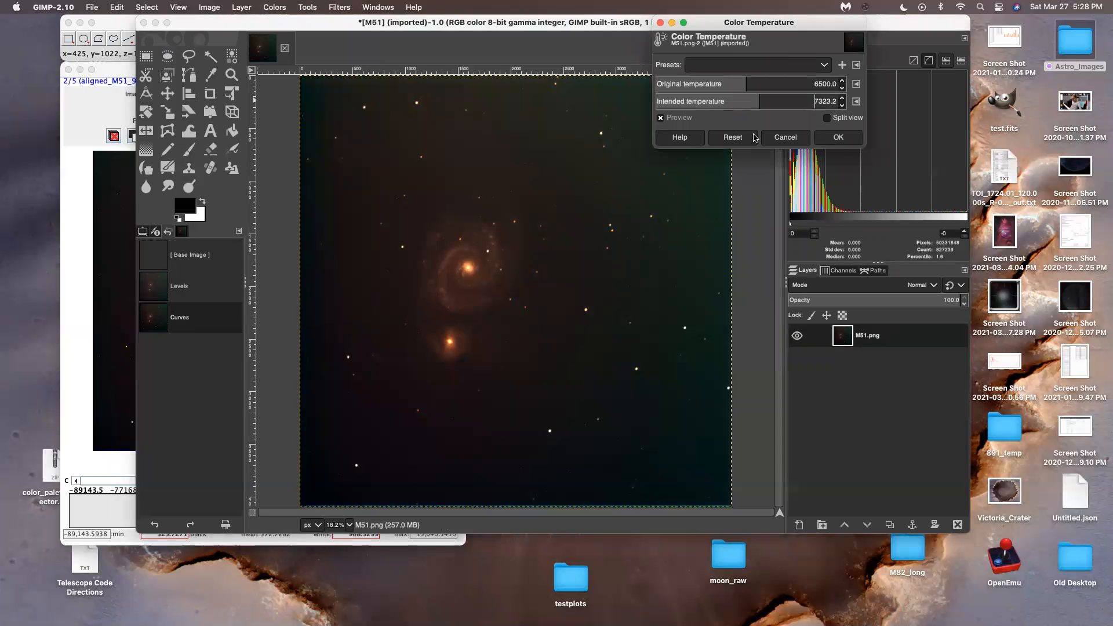
{"action": "left_click", "coordinate": [785, 137]}
{"action": "left_click", "coordinate": [276, 7]}
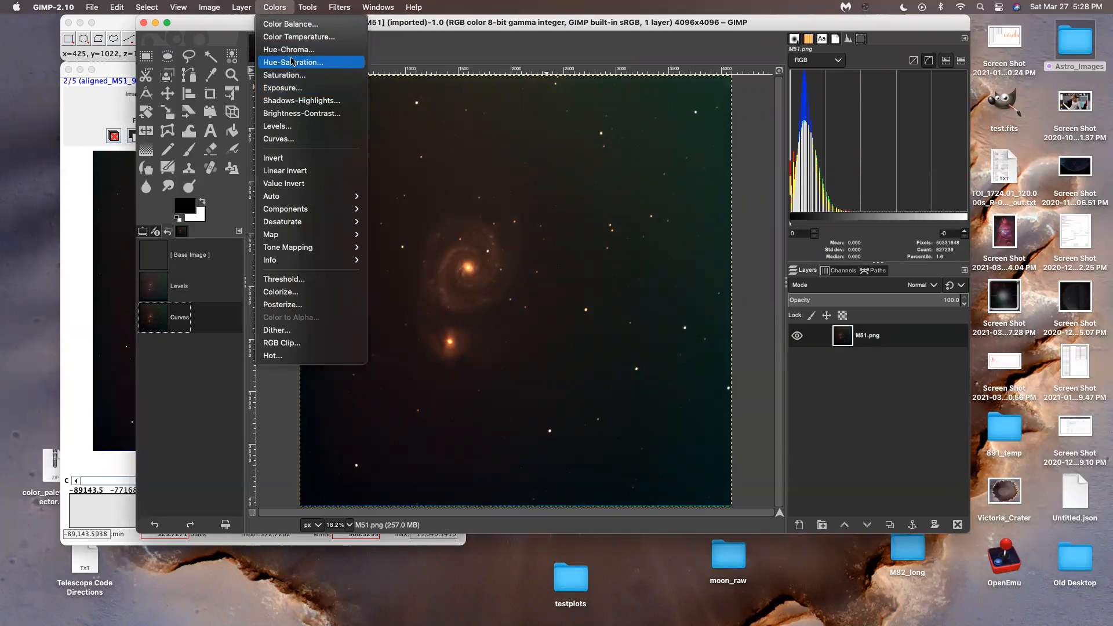
{"action": "left_click", "coordinate": [293, 61]}
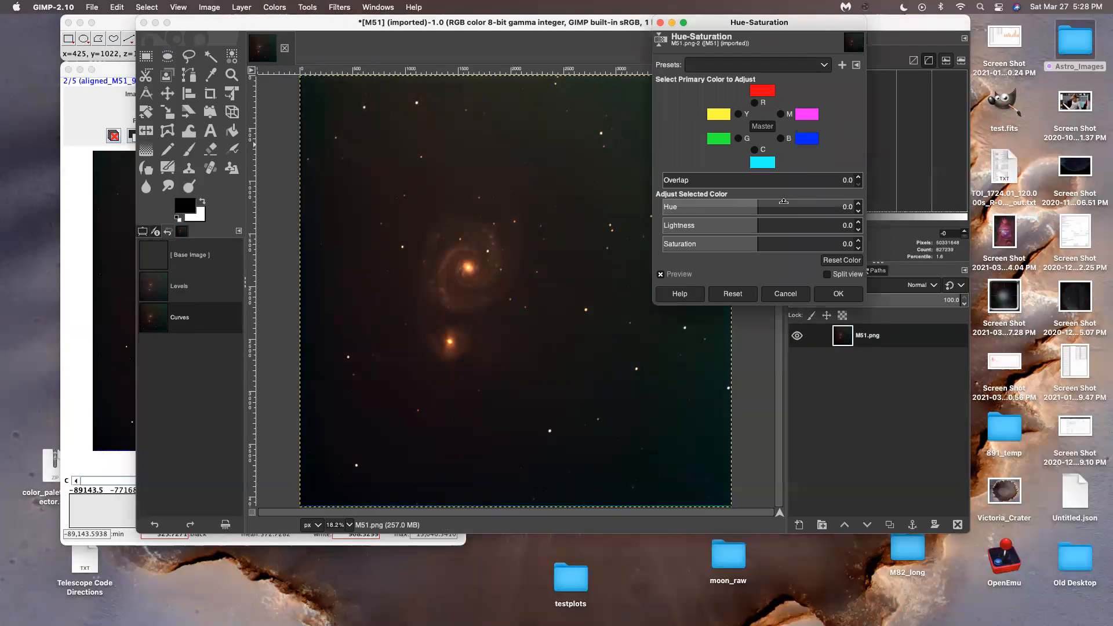
{"action": "left_click", "coordinate": [786, 293]}
{"action": "left_click", "coordinate": [268, 7]}
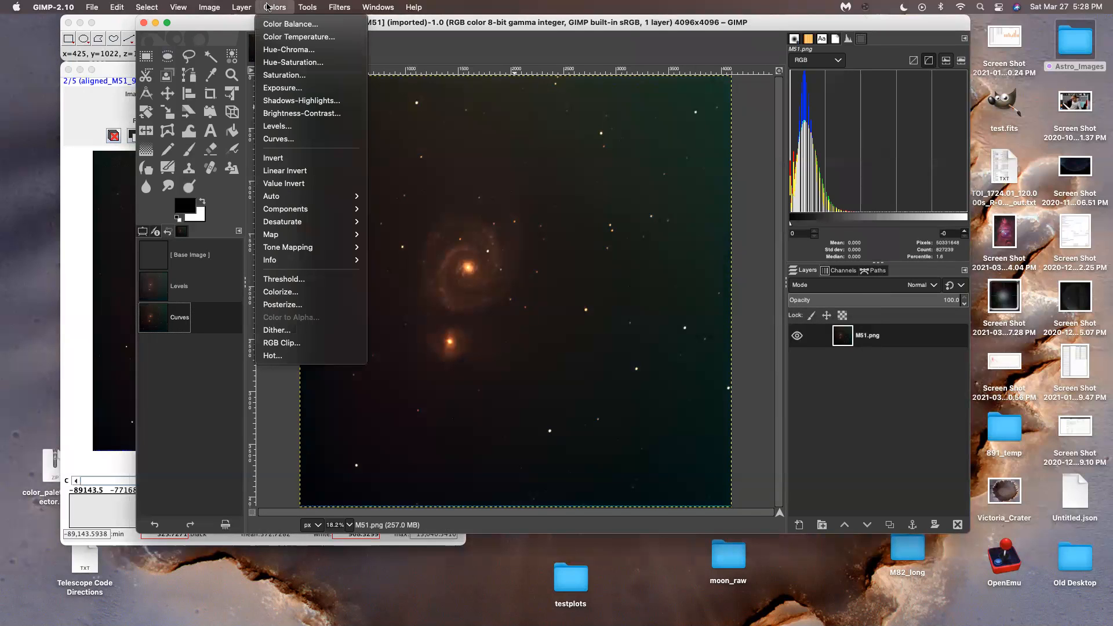
{"action": "left_click", "coordinate": [300, 50]}
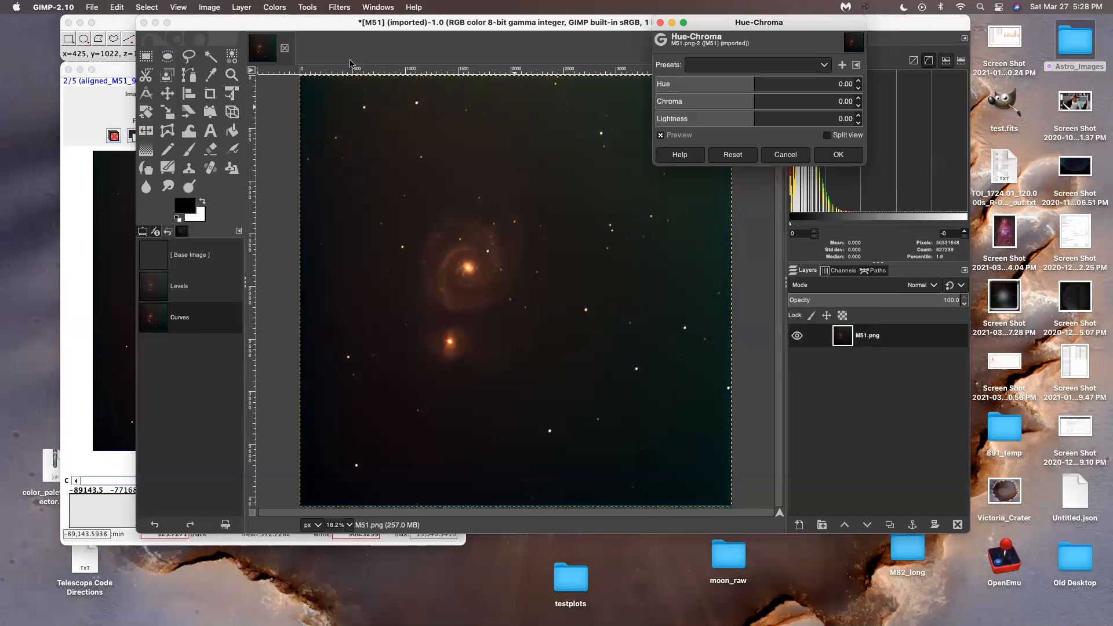
{"action": "left_click", "coordinate": [783, 154]}
- Start a Color Balance adjustment on the midtones and shift the cyan-red level to about 1.3
{"action": "left_click", "coordinate": [274, 7]}
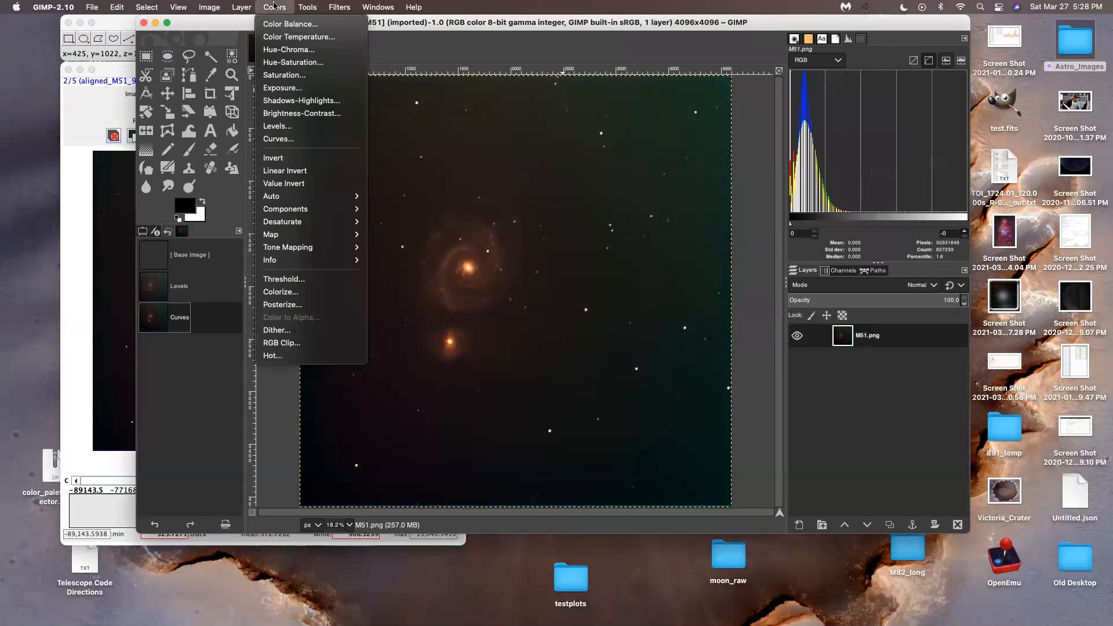
{"action": "left_click", "coordinate": [284, 23]}
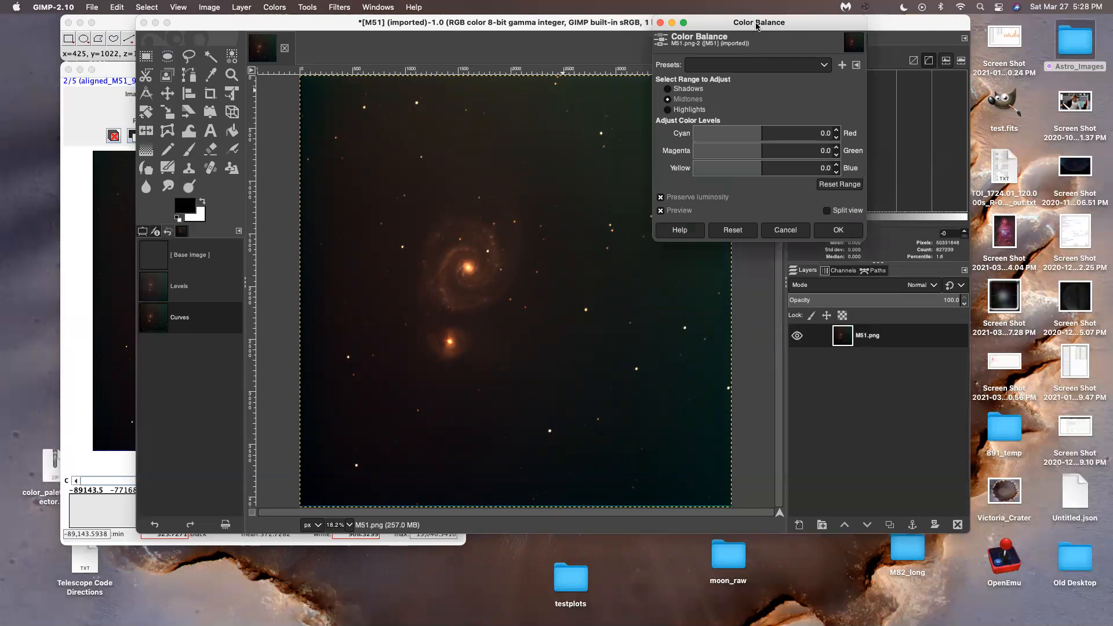
{"action": "left_click_drag", "start_coordinate": [756, 26], "coordinate": [905, 75]}
{"action": "left_click_drag", "start_coordinate": [939, 183], "coordinate": [860, 234]}
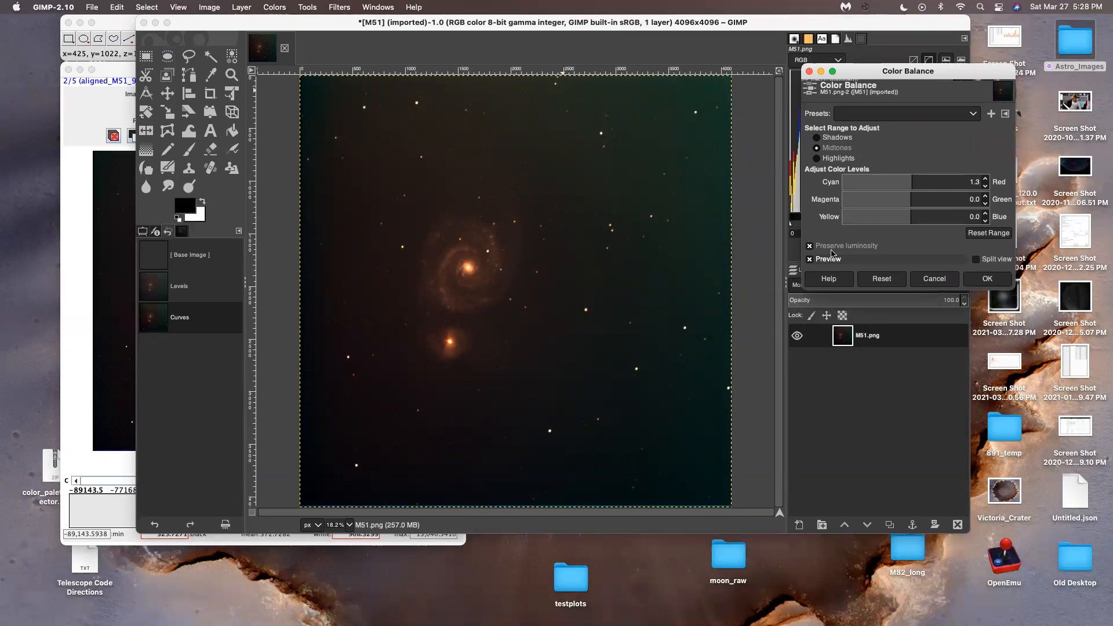
{"action": "mouse_move", "coordinate": [903, 181]}
{"action": "left_mouse_down"}
{"action": "mouse_move", "coordinate": [720, 176]}
{"action": "mouse_move", "coordinate": [899, 200]}
{"action": "left_mouse_up"}
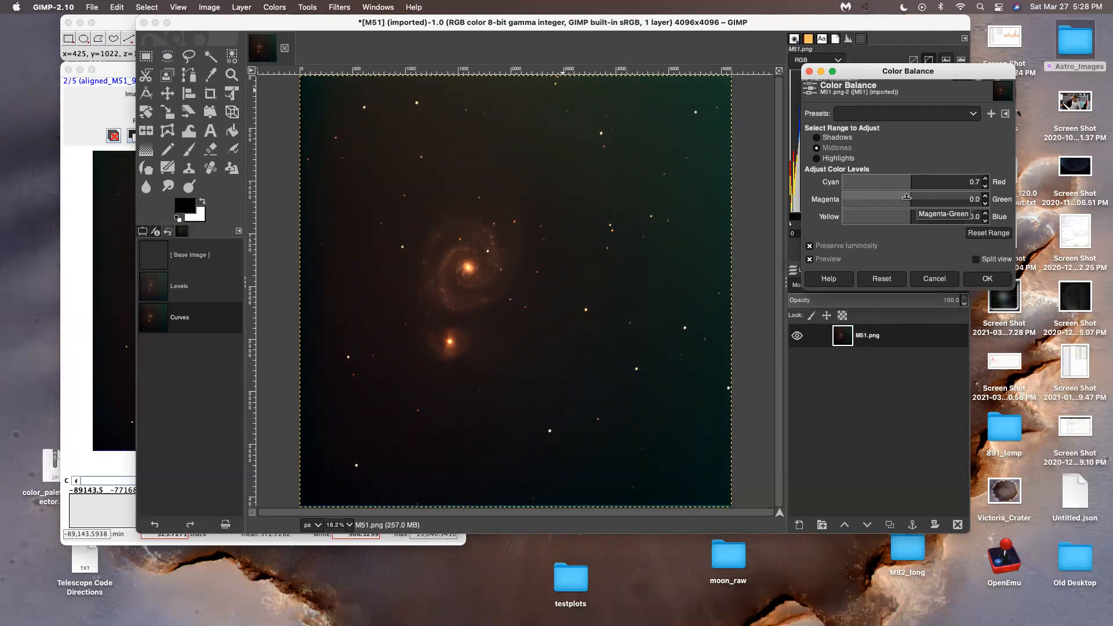
{"action": "left_click_drag", "start_coordinate": [908, 181], "coordinate": [890, 214]}
{"action": "left_click", "coordinate": [882, 278]}
{"action": "left_click", "coordinate": [889, 214]}
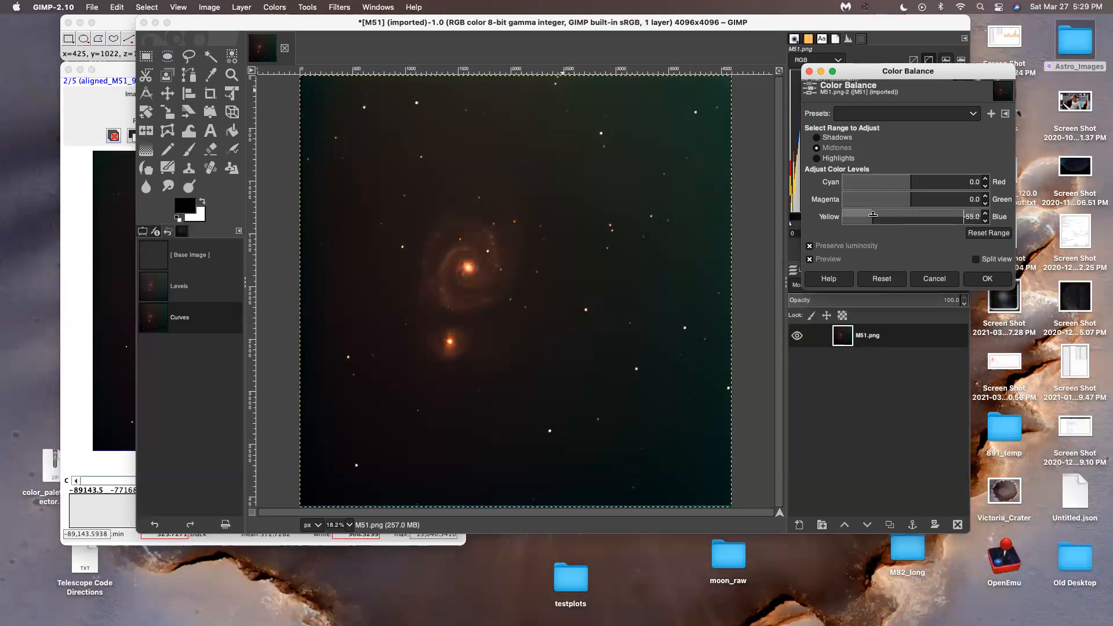
{"action": "left_click_drag", "start_coordinate": [891, 216], "coordinate": [1107, 199]}
{"action": "left_click", "coordinate": [902, 200]}
{"action": "left_click_drag", "start_coordinate": [899, 219], "coordinate": [1045, 217]}
{"action": "left_click", "coordinate": [881, 278]}
{"action": "left_click", "coordinate": [921, 280]}
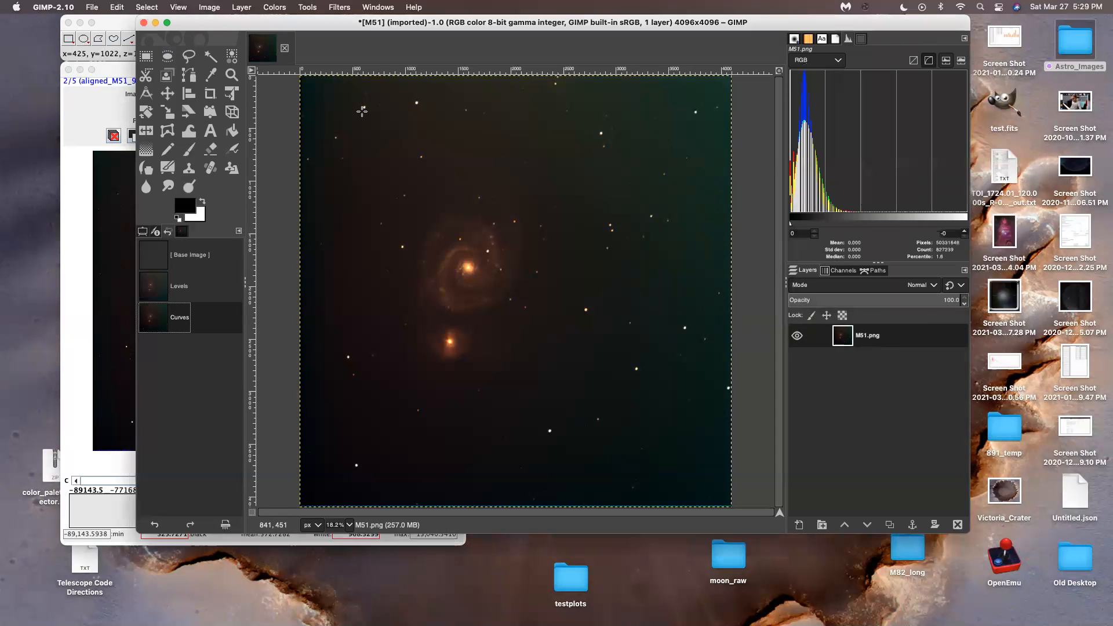
- Open the Color Temperature adjustment for the M51 image
{"action": "left_click", "coordinate": [274, 7]}
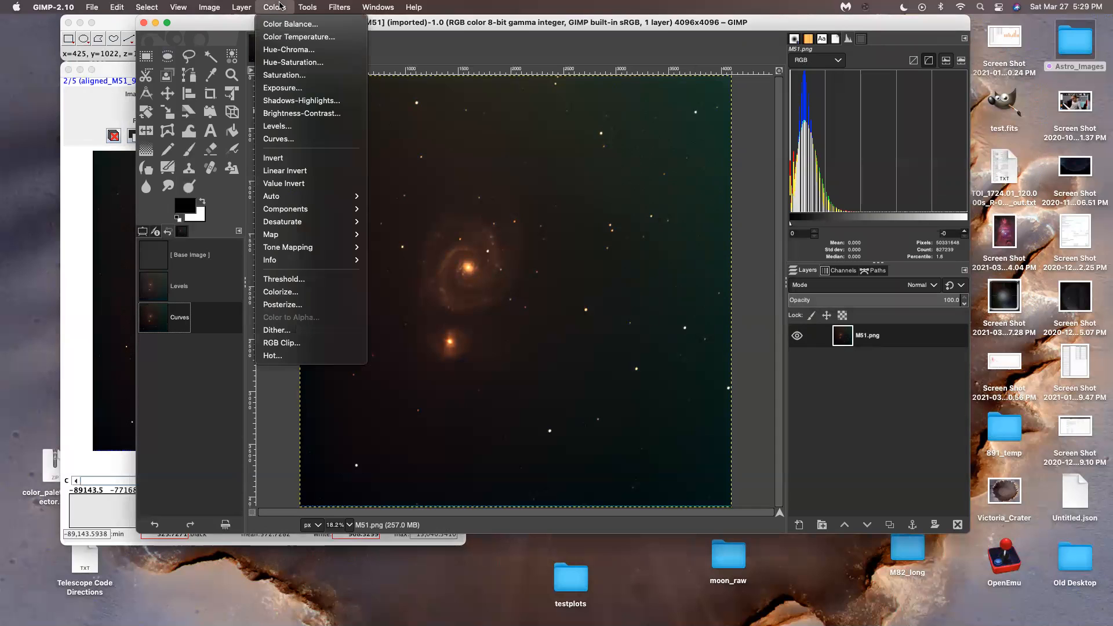
{"action": "left_click", "coordinate": [294, 40]}
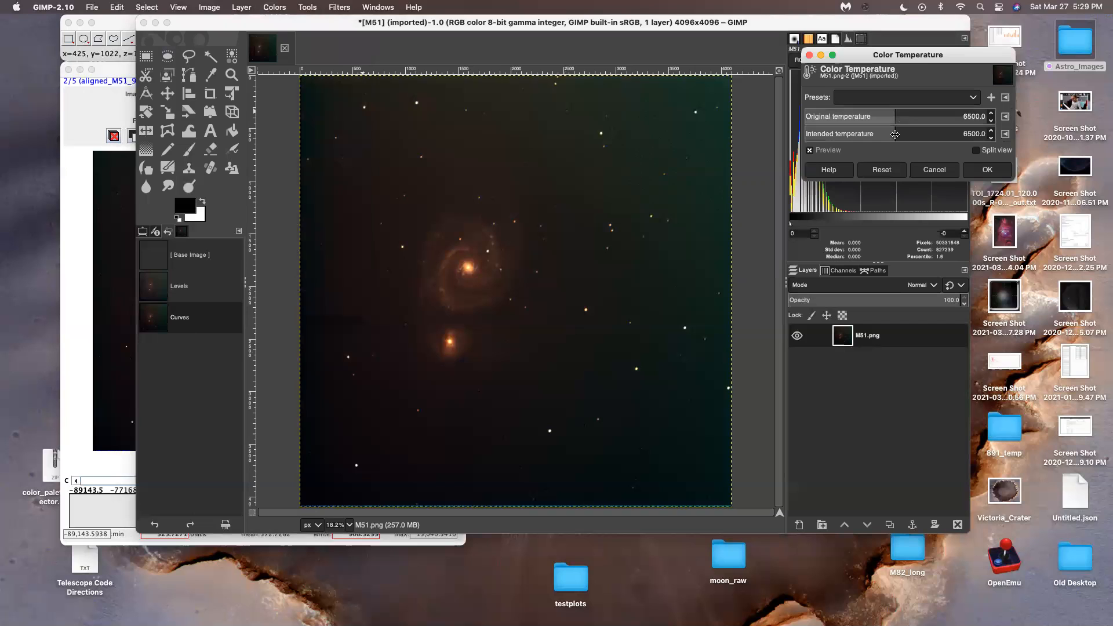
{"action": "left_click_drag", "start_coordinate": [895, 134], "coordinate": [815, 154]}
{"action": "left_click", "coordinate": [811, 152]}
{"action": "left_click_drag", "start_coordinate": [901, 131], "coordinate": [939, 111]}
{"action": "left_click", "coordinate": [877, 169]}
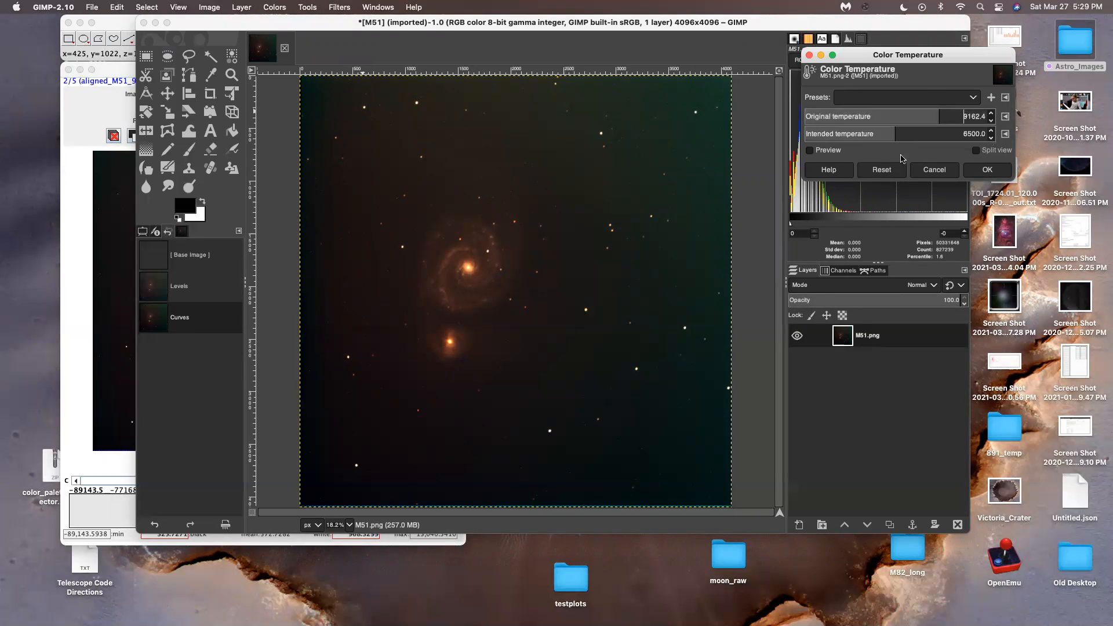
{"action": "left_click", "coordinate": [899, 169]}
{"action": "left_click", "coordinate": [912, 96]}
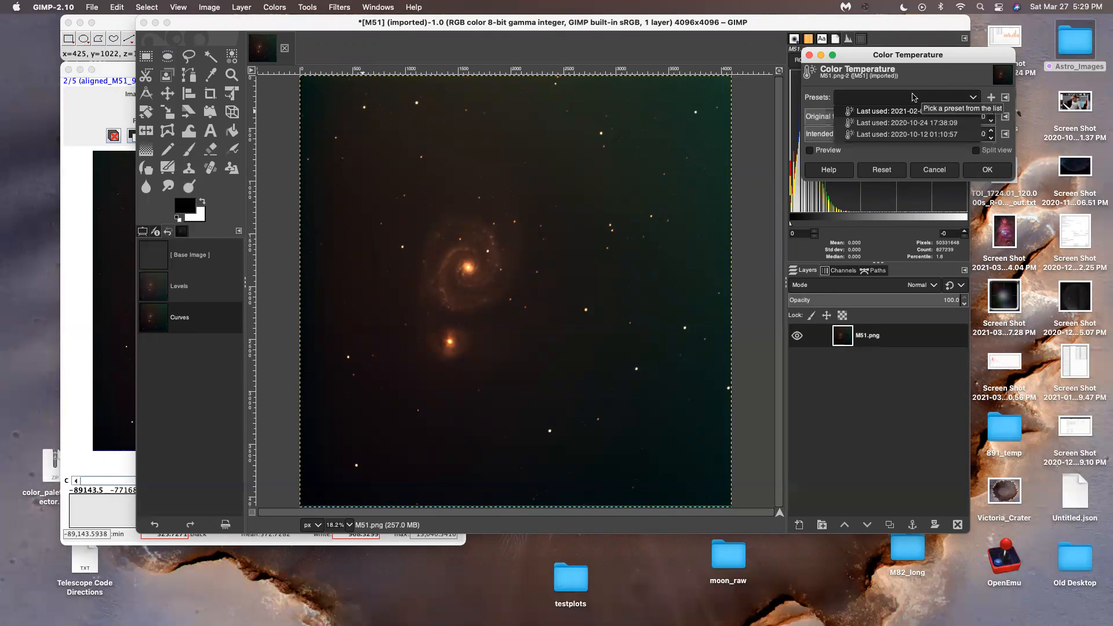
{"action": "left_click", "coordinate": [930, 86]}
{"action": "left_click_drag", "start_coordinate": [898, 136], "coordinate": [1037, 138]}
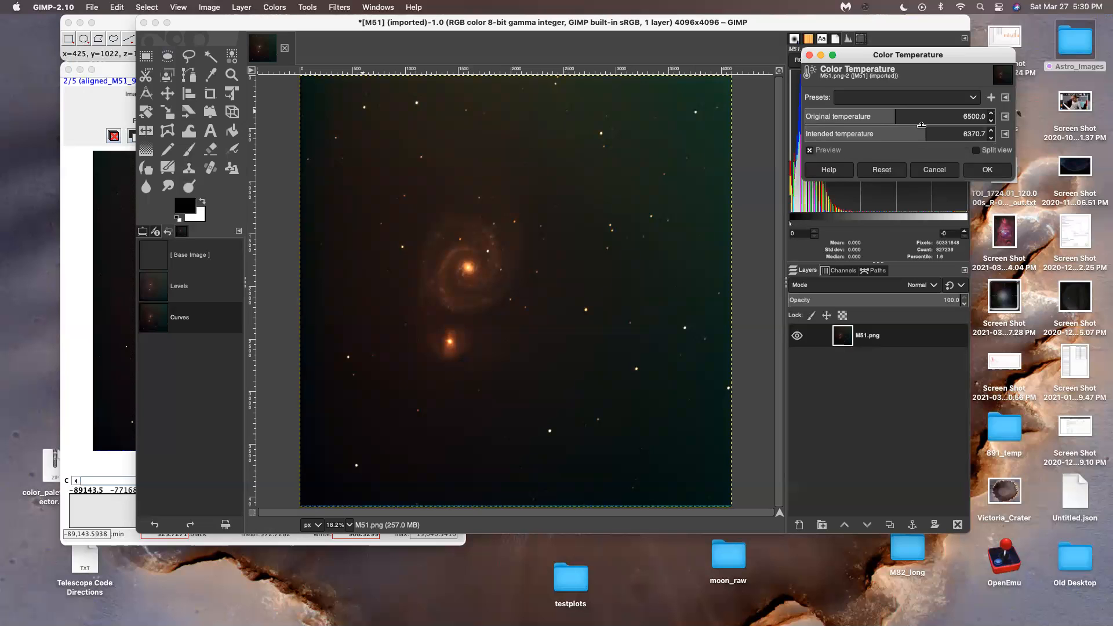
{"action": "left_click", "coordinate": [810, 137]}
{"action": "left_click", "coordinate": [853, 137]}
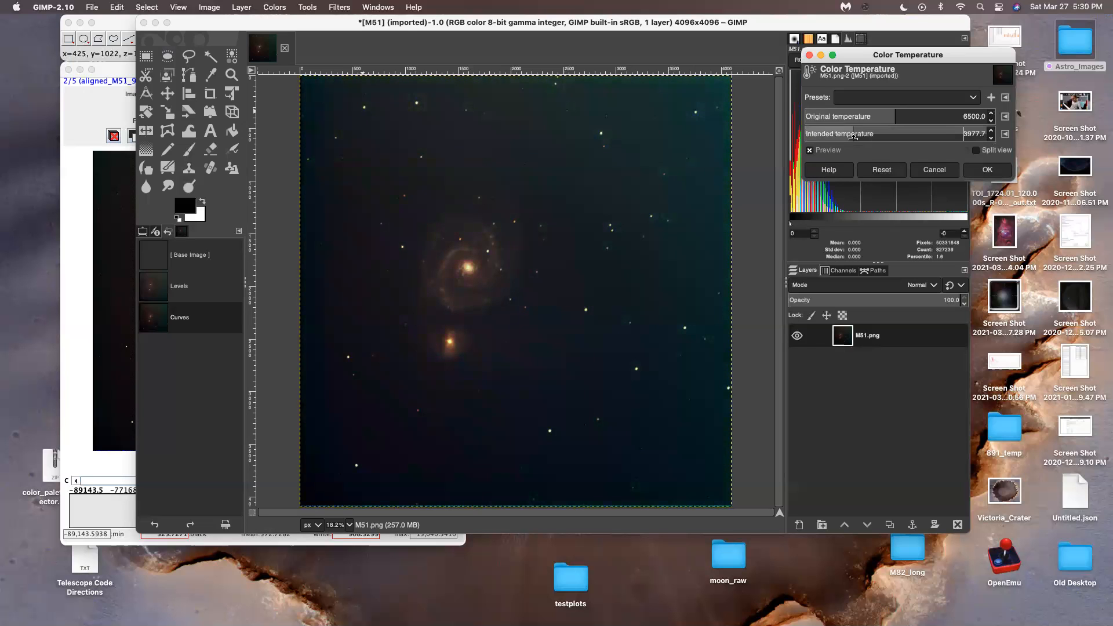
{"action": "left_click", "coordinate": [882, 169]}
{"action": "left_click", "coordinate": [896, 132]}
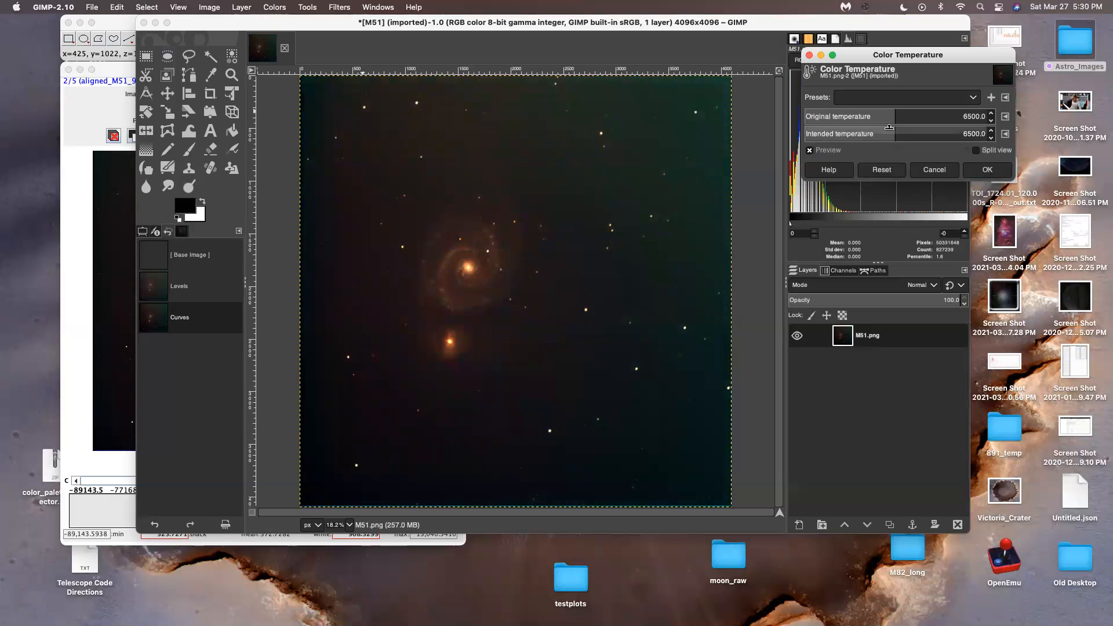
- Lower the intended temperature to about 3942.7 and apply the color temperature adjustment
{"action": "left_click_drag", "start_coordinate": [893, 132], "coordinate": [858, 134]}
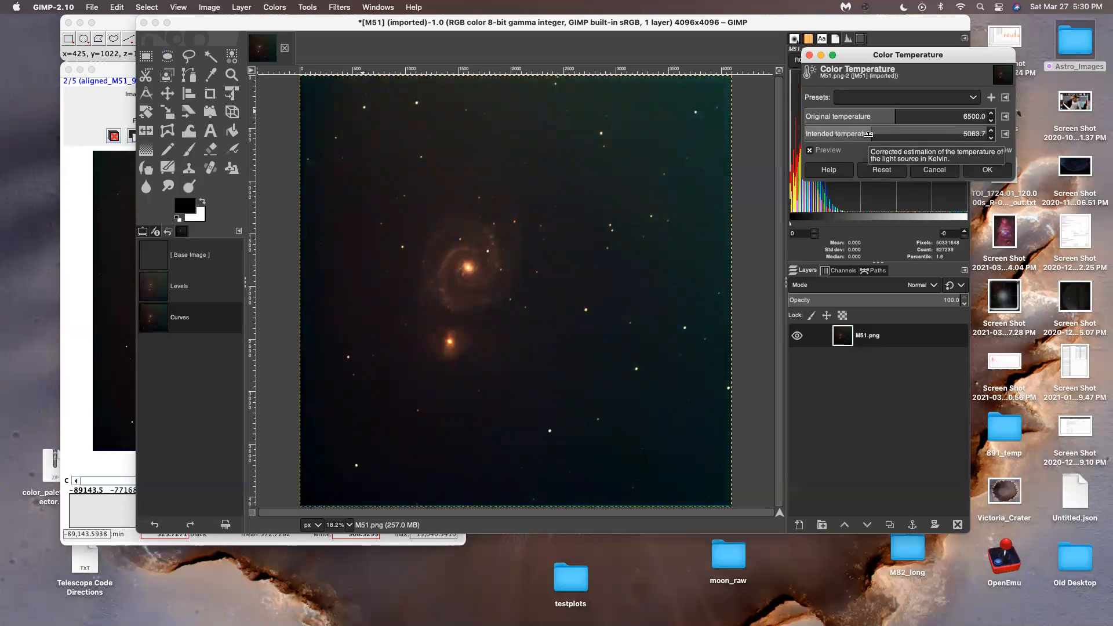
{"action": "mouse_move", "coordinate": [853, 133]}
{"action": "left_mouse_down"}
{"action": "mouse_move", "coordinate": [920, 133]}
{"action": "mouse_move", "coordinate": [853, 134]}
{"action": "left_mouse_up"}
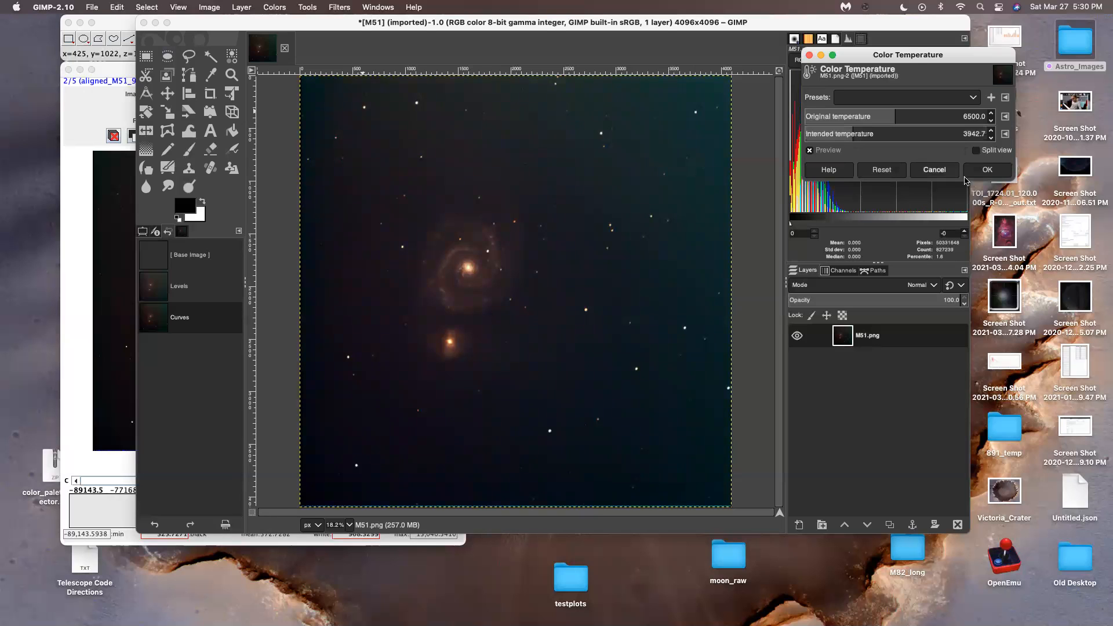
{"action": "left_click", "coordinate": [973, 173]}
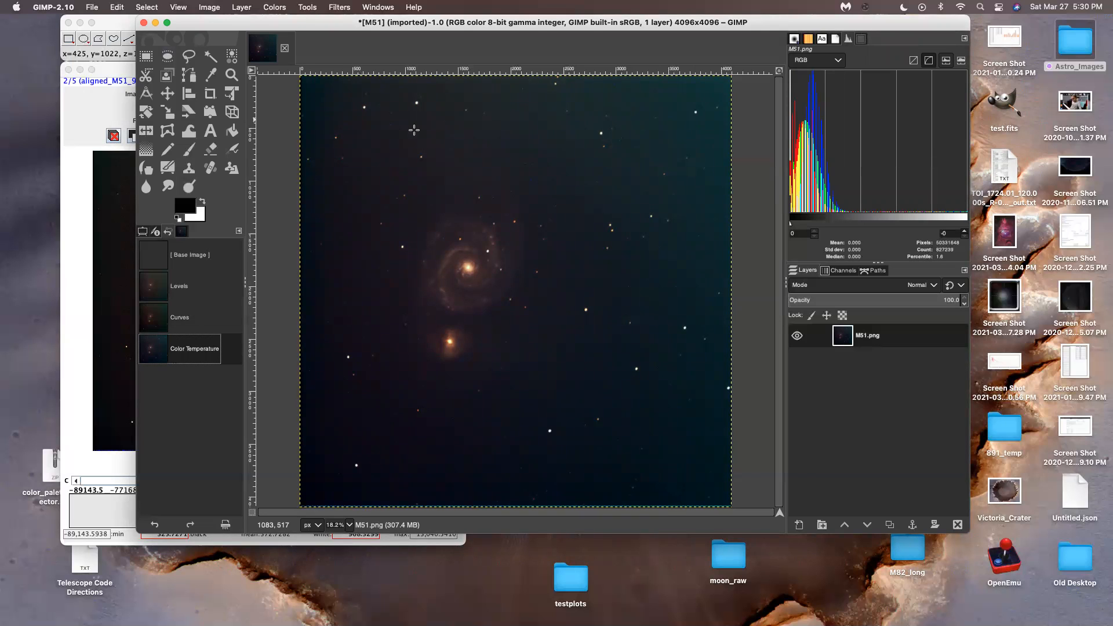
- Compare the color-corrected image with the base image in the undo history, and examine the background sky noise up close
{"action": "left_click", "coordinate": [180, 260]}
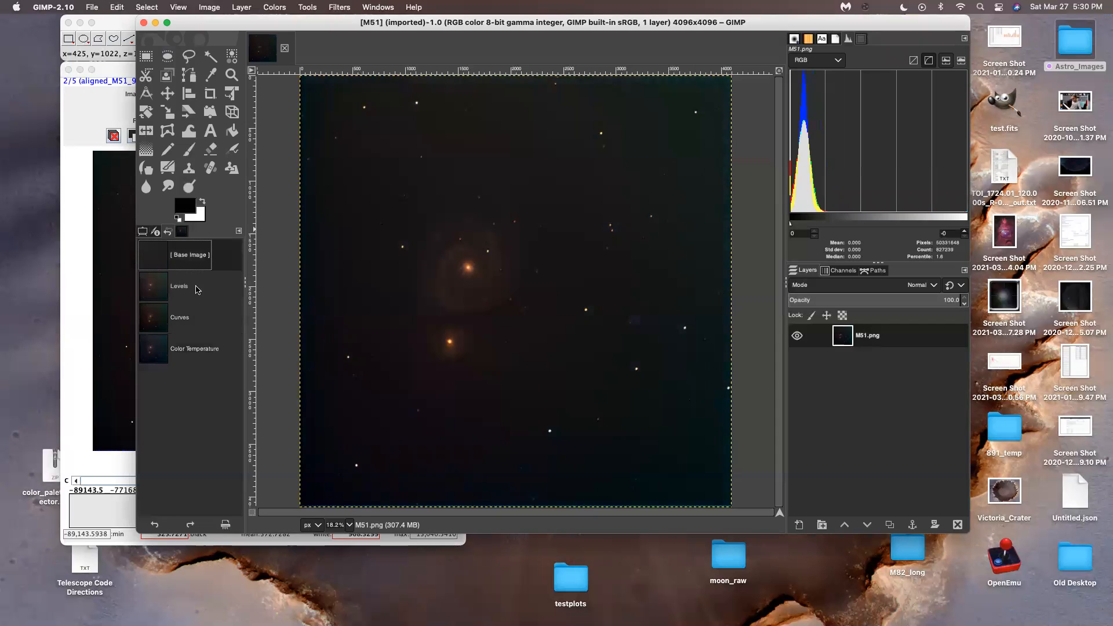
{"action": "left_click", "coordinate": [154, 359]}
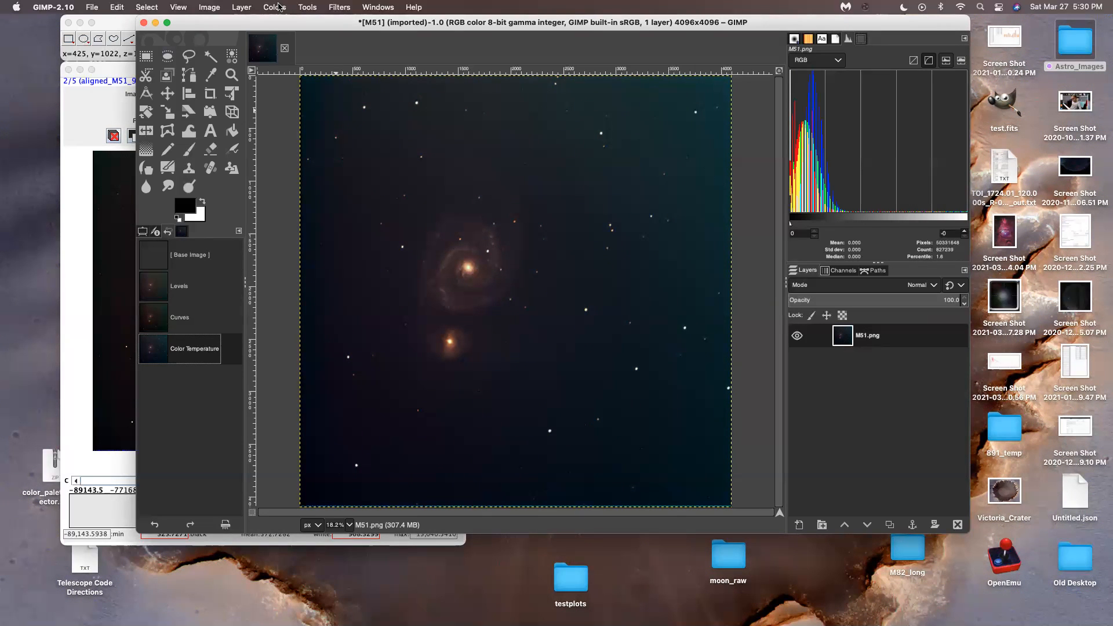
{"action": "left_click", "coordinate": [349, 6]}
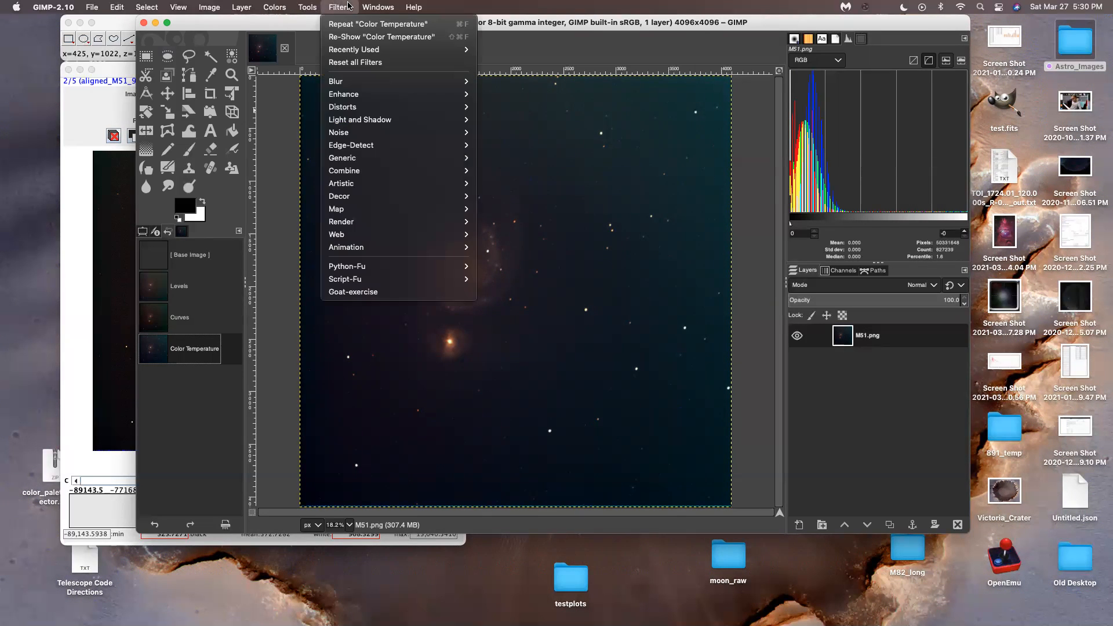
{"action": "left_click", "coordinate": [263, 181]}
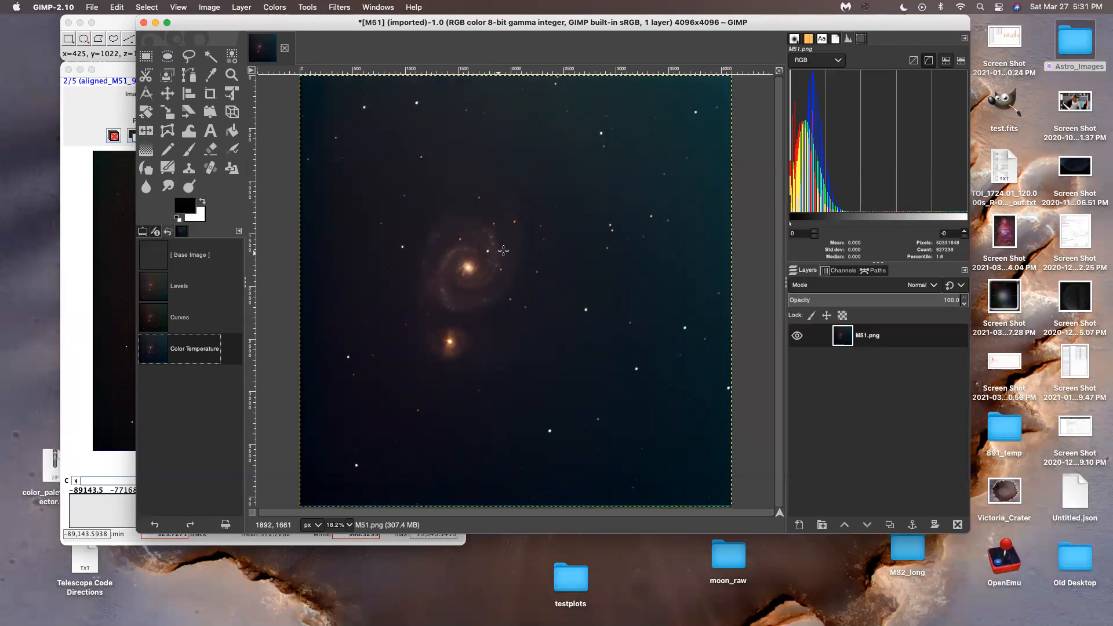
{"action": "scroll", "coordinate": [552, 238], "scroll_direction": "up", "scroll_amount": 6}
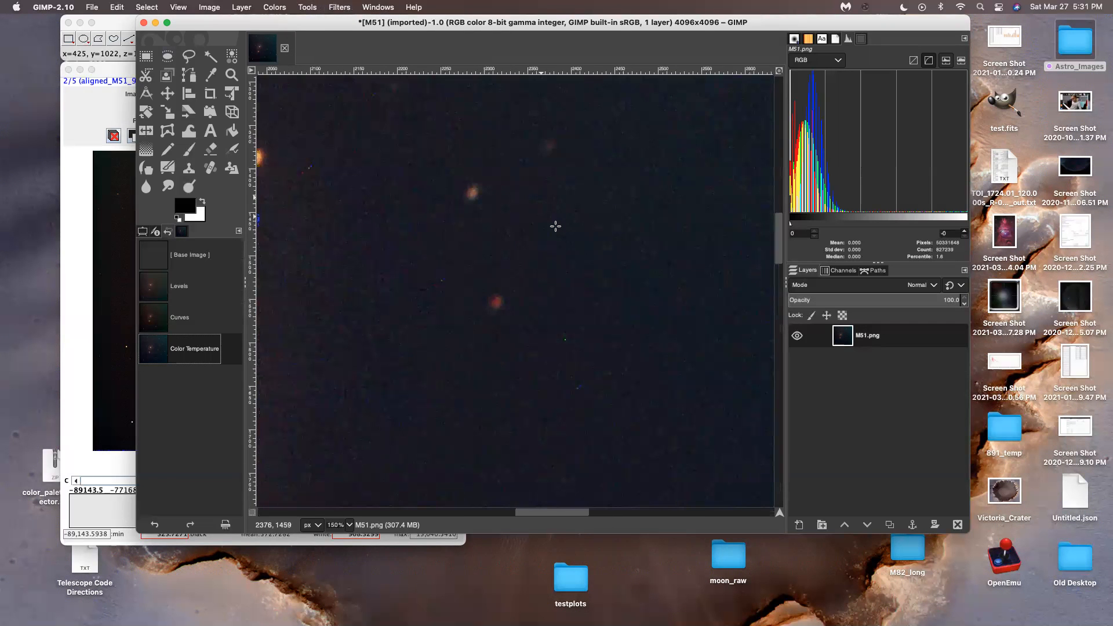
{"action": "left_click_drag", "start_coordinate": [777, 251], "coordinate": [763, 187]}
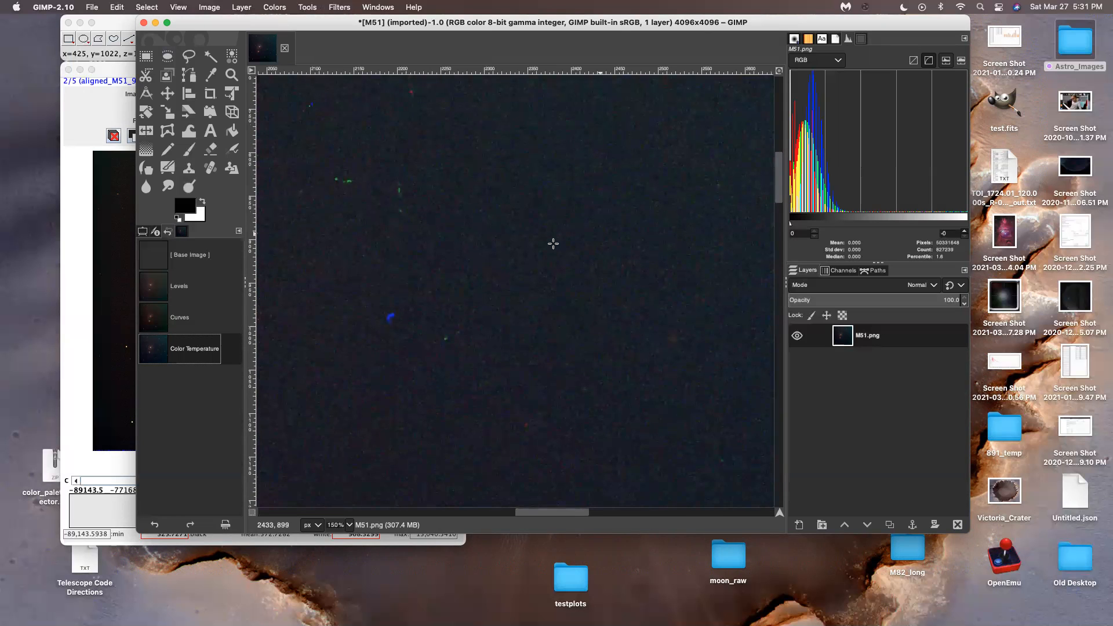
{"action": "scroll", "coordinate": [552, 241], "scroll_direction": "down", "scroll_amount": 3}
{"action": "scroll", "coordinate": [423, 279], "scroll_direction": "down", "scroll_amount": 3}
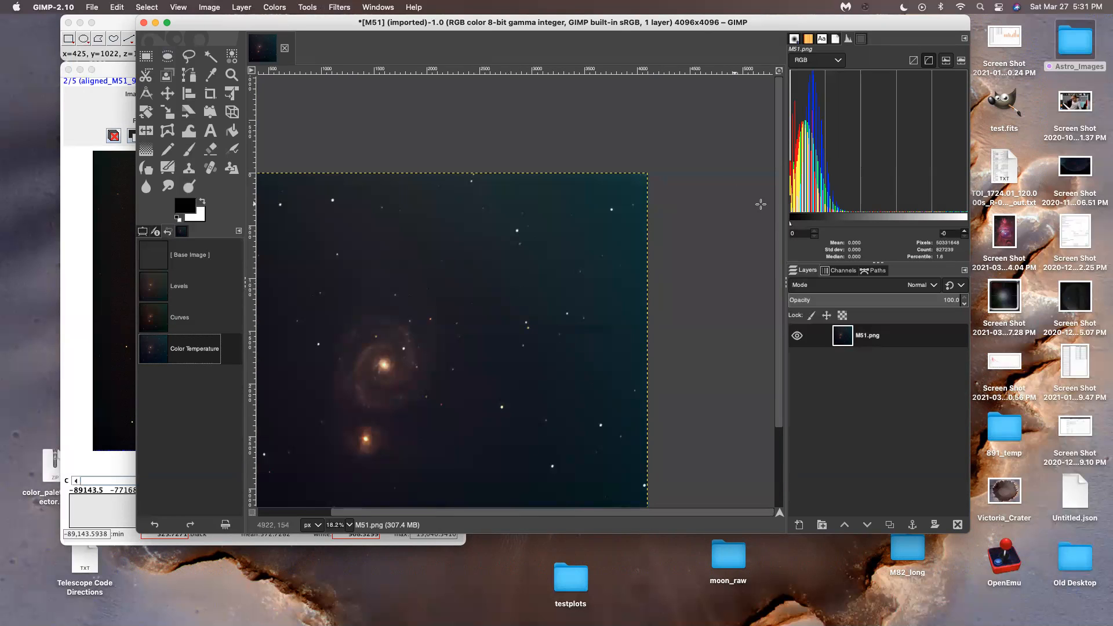
{"action": "scroll", "coordinate": [775, 251], "scroll_direction": "down", "scroll_amount": 1}
{"action": "scroll", "coordinate": [771, 255], "scroll_direction": "down", "scroll_amount": 3}
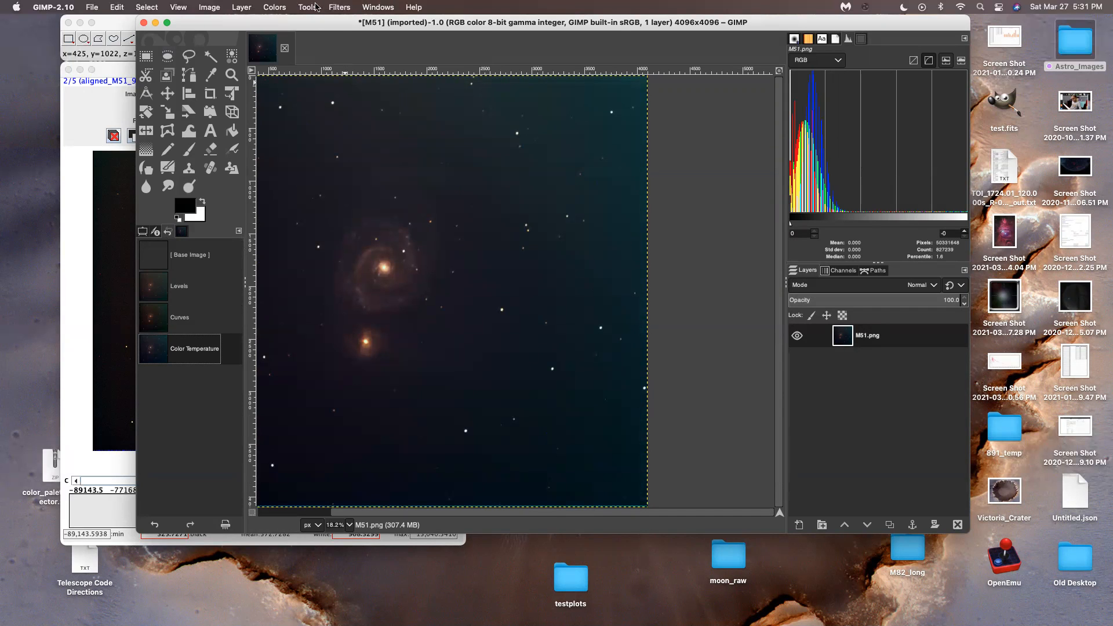
- Apply the Noise Reduction filter to the M51 image with a strength of 5
{"action": "left_click", "coordinate": [316, 7]}
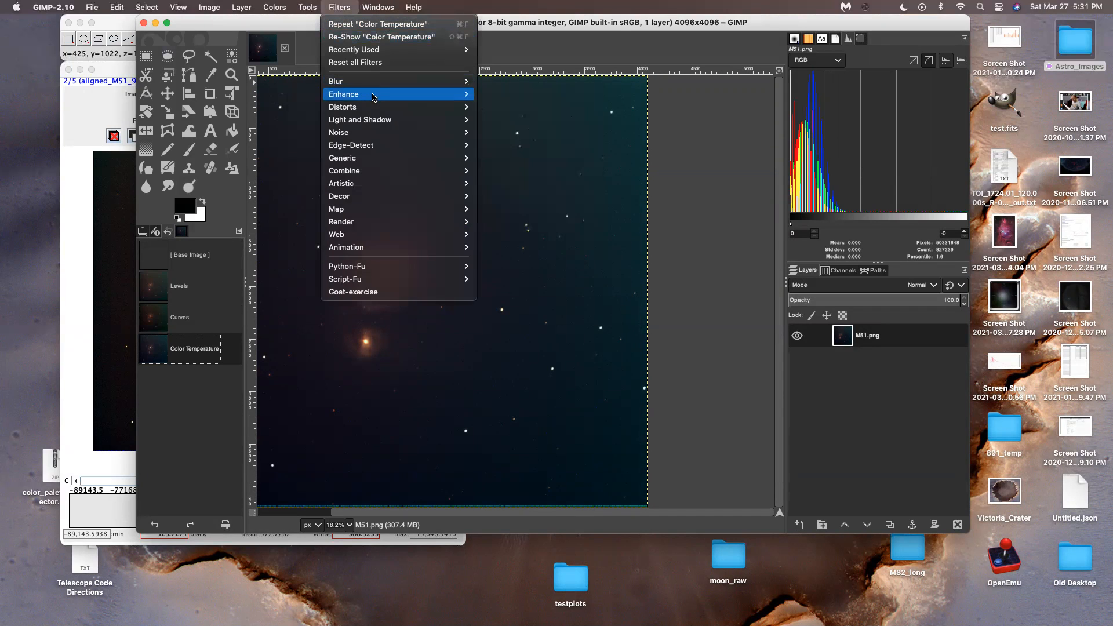
{"action": "mouse_move", "coordinate": [373, 97]}
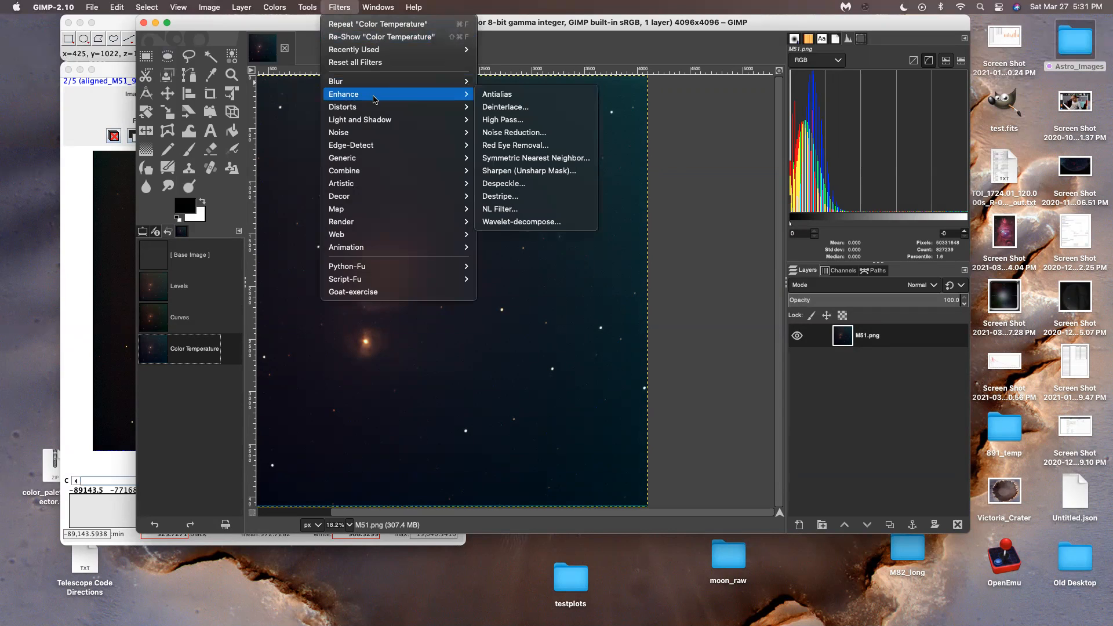
{"action": "left_click", "coordinate": [513, 131]}
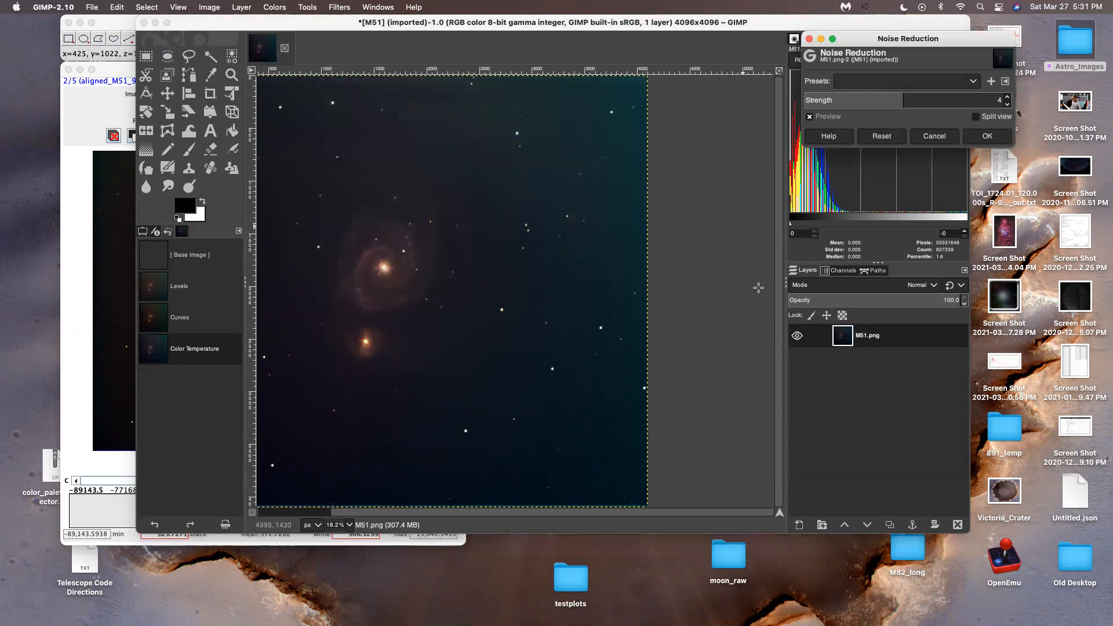
{"action": "left_click", "coordinate": [436, 514]}
{"action": "left_click_drag", "start_coordinate": [437, 513], "coordinate": [365, 513]}
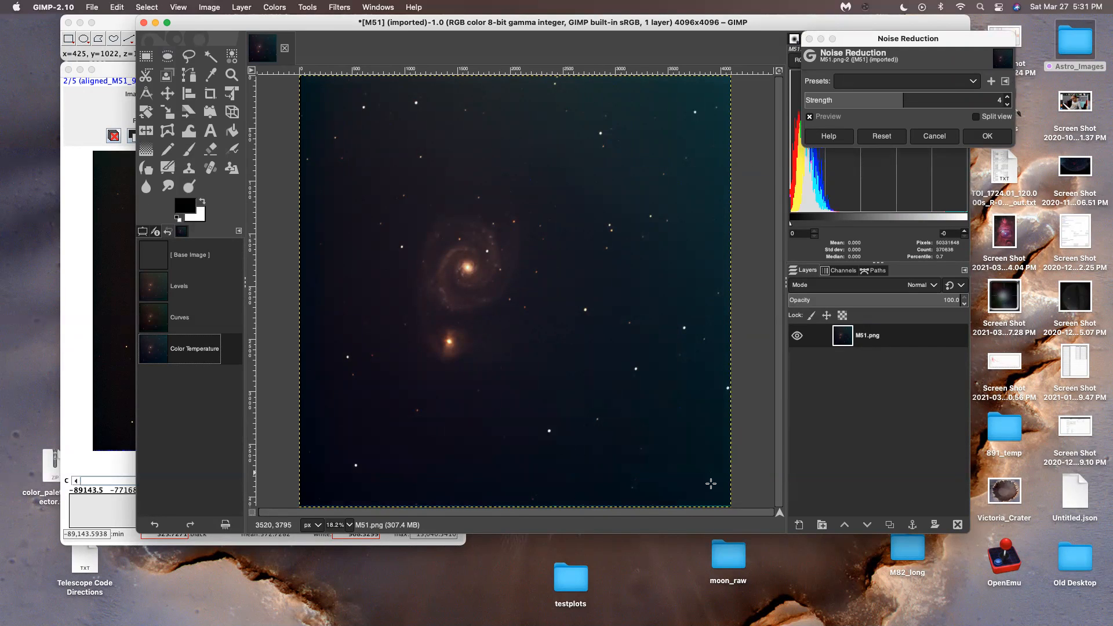
{"action": "left_click", "coordinate": [916, 101]}
{"action": "left_click_drag", "start_coordinate": [1035, 101], "coordinate": [1102, 100]}
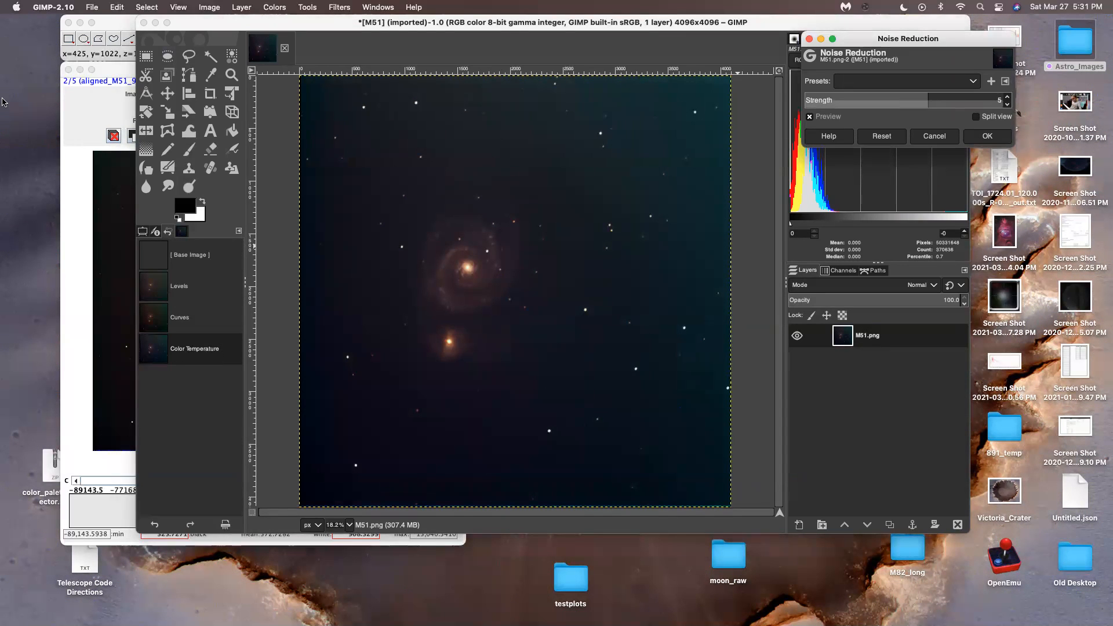
{"action": "left_click", "coordinate": [988, 136]}
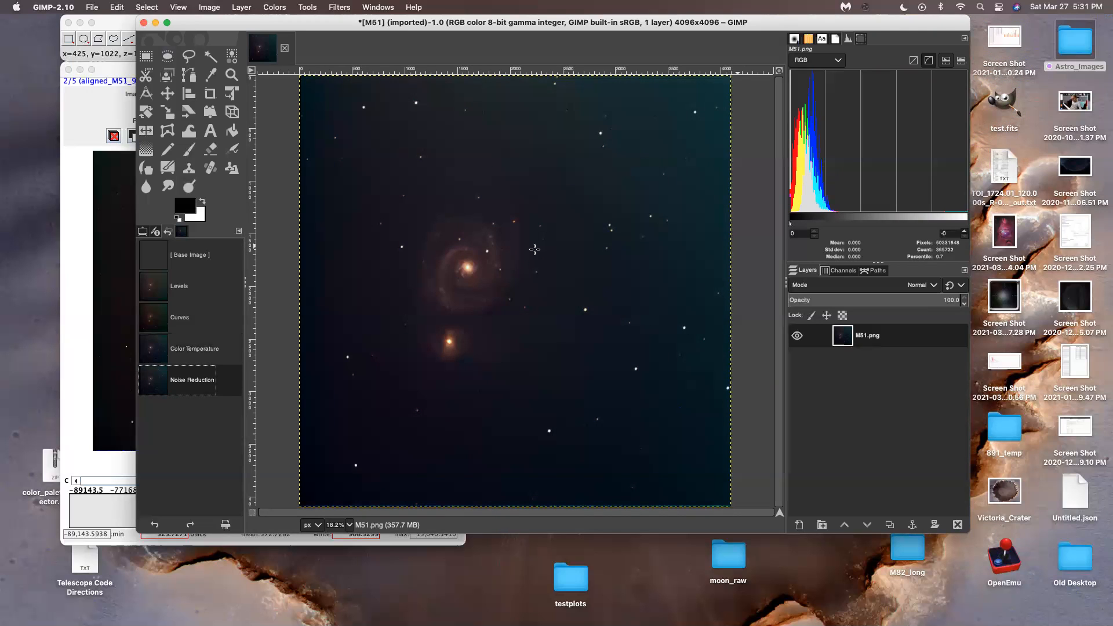
- Compare the image before and after noise reduction in the undo history, including a close-up of the stars beside the galaxy
{"action": "left_click", "coordinate": [201, 355]}
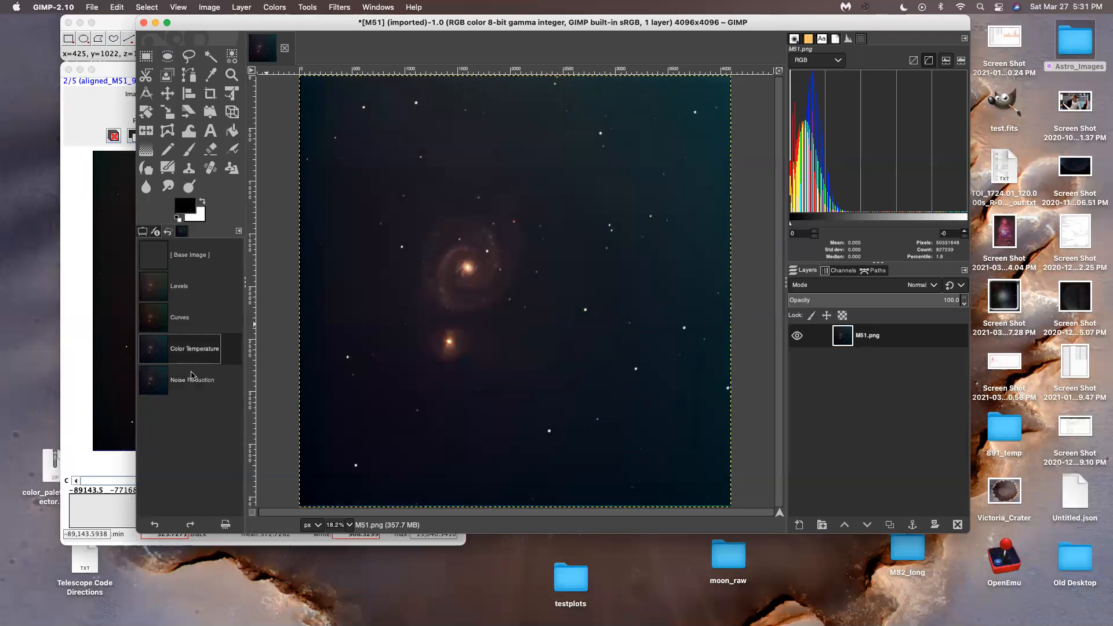
{"action": "left_click", "coordinate": [191, 377]}
{"action": "left_click", "coordinate": [189, 355]}
{"action": "scroll", "coordinate": [529, 210], "scroll_direction": "up", "scroll_amount": 3}
{"action": "scroll", "coordinate": [477, 210], "scroll_direction": "up", "scroll_amount": 3}
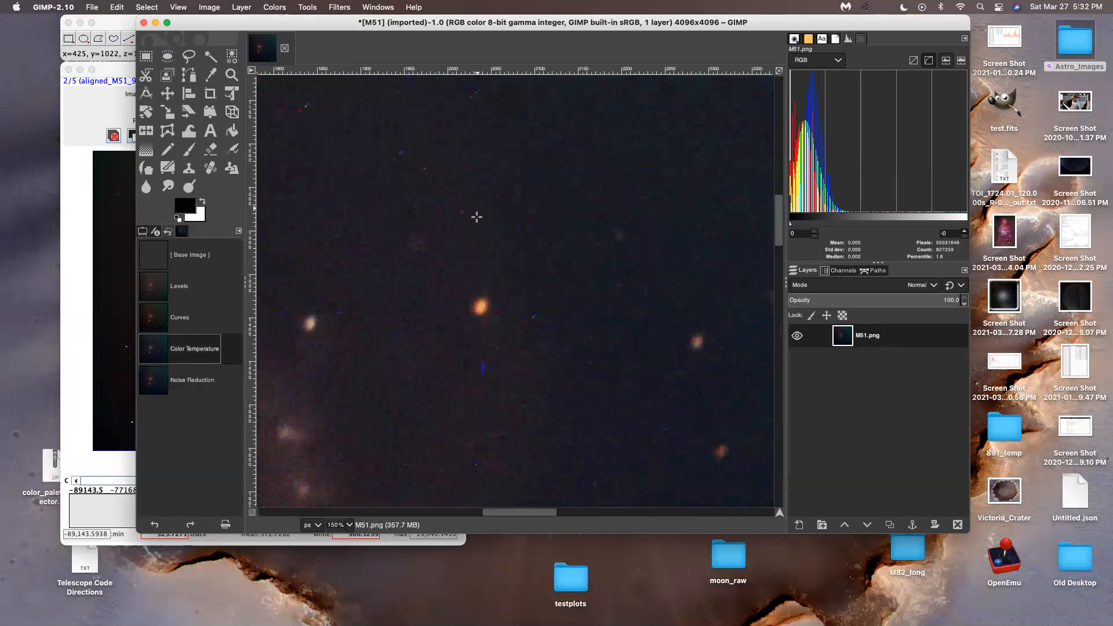
{"action": "left_click", "coordinate": [185, 380]}
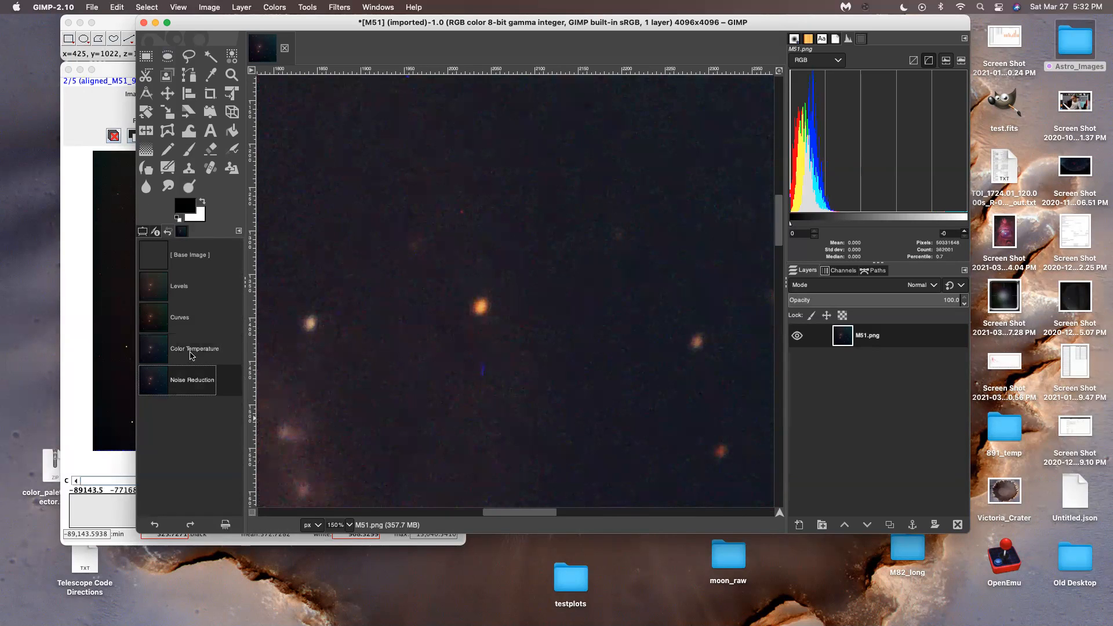
- Compare the Color Temperature and Noise Reduction history states on the spiral galaxy and on the empty background sky
{"action": "scroll", "coordinate": [440, 330], "scroll_direction": "down", "scroll_amount": 3}
{"action": "scroll", "coordinate": [439, 331], "scroll_direction": "down", "scroll_amount": 1}
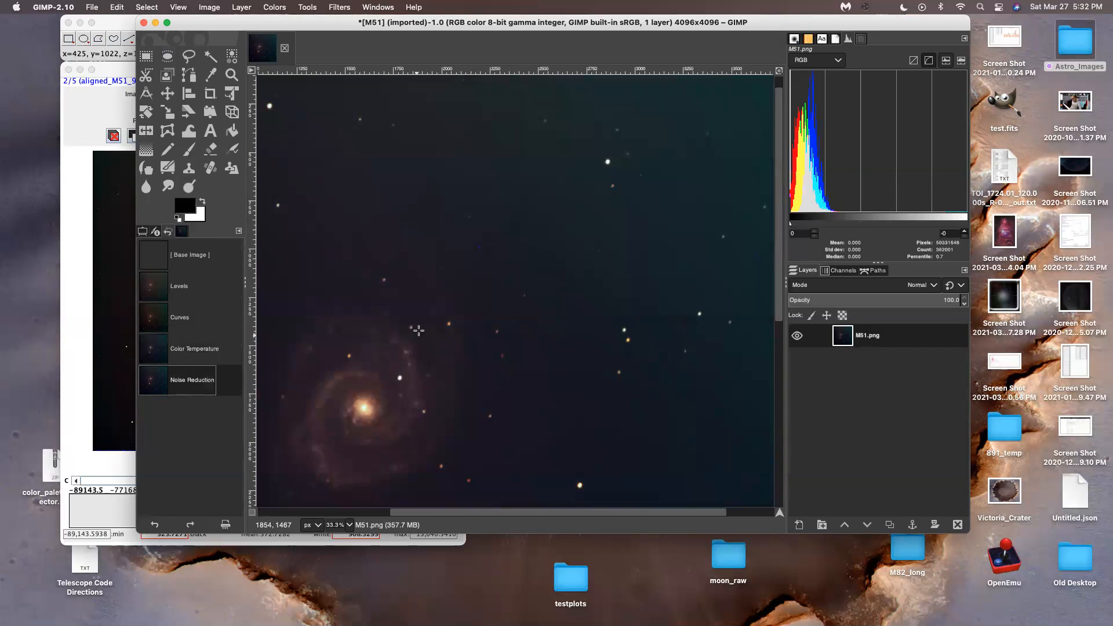
{"action": "left_click", "coordinate": [191, 352]}
{"action": "left_click", "coordinate": [187, 374]}
{"action": "left_click", "coordinate": [190, 348]}
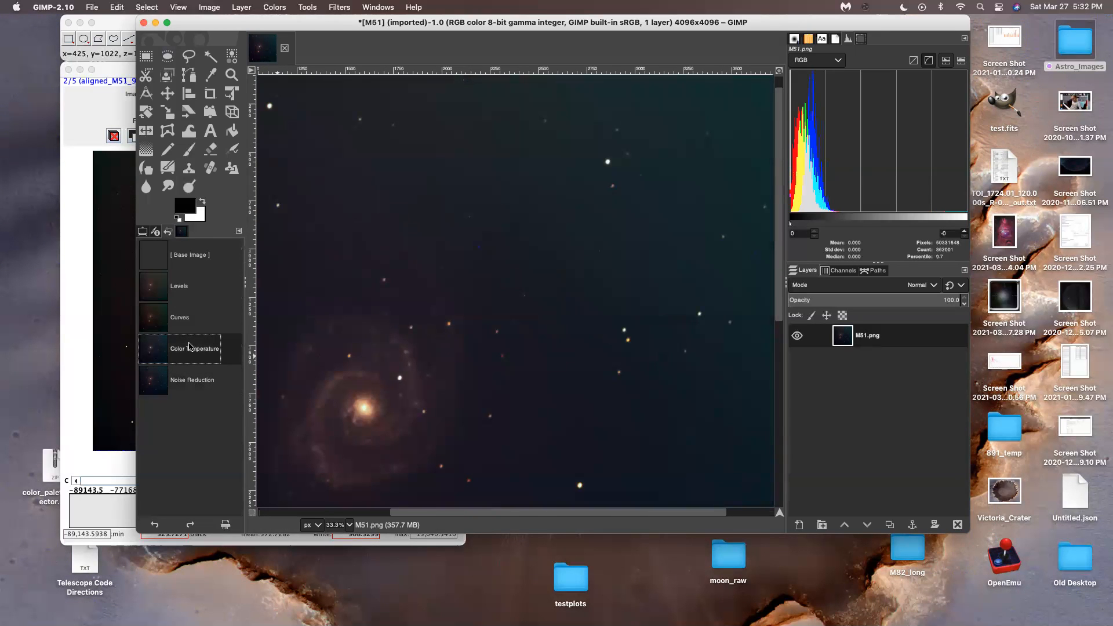
{"action": "scroll", "coordinate": [452, 186], "scroll_direction": "up", "scroll_amount": 4}
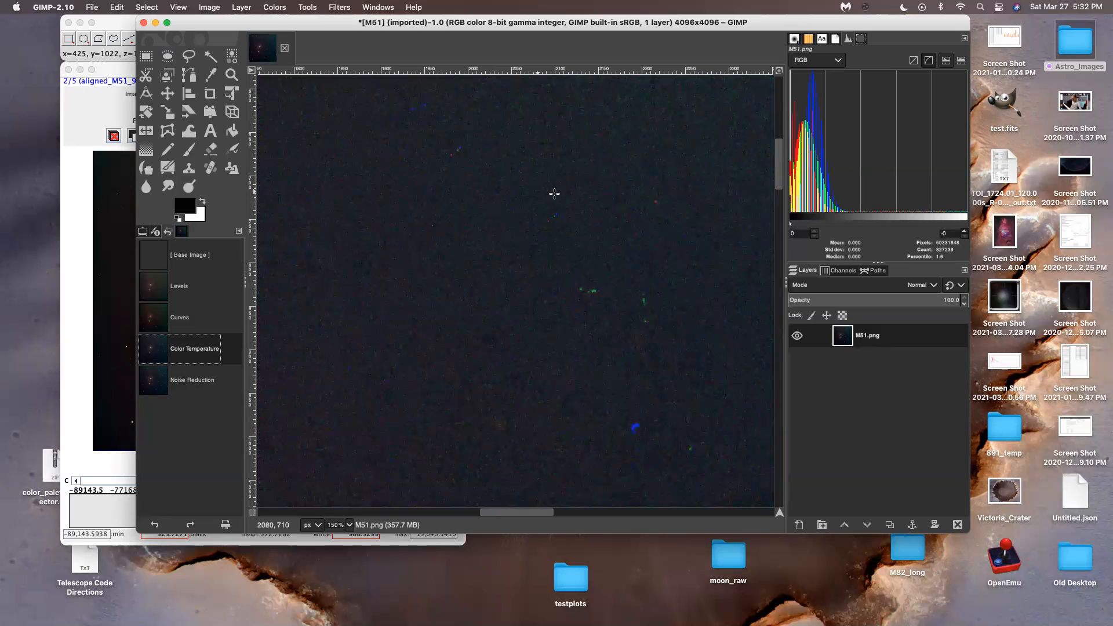
{"action": "left_click", "coordinate": [200, 377]}
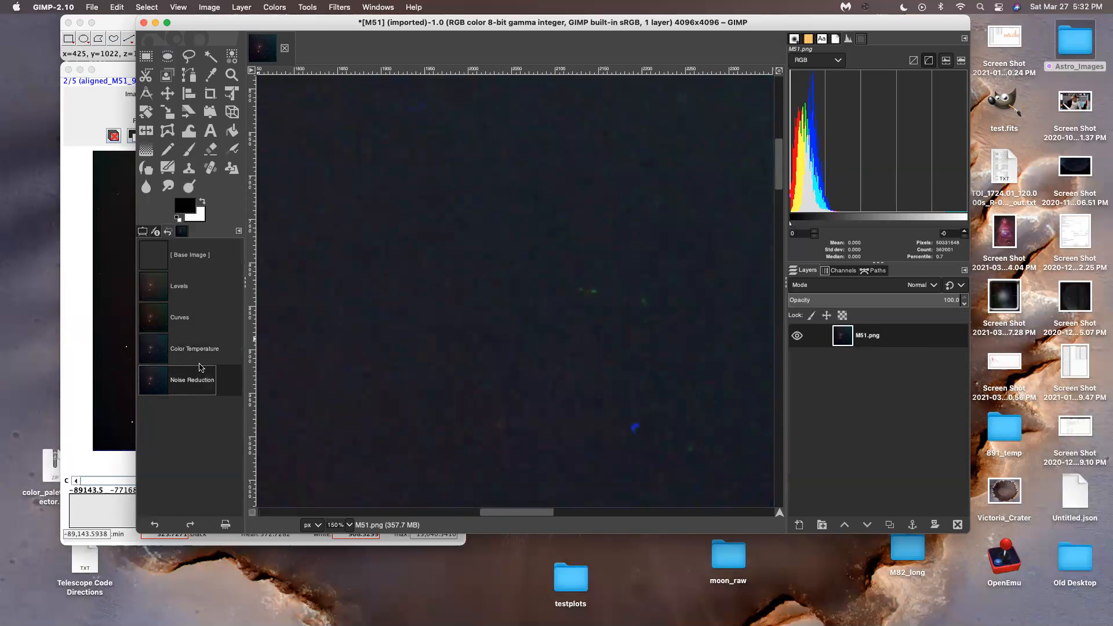
{"action": "left_click", "coordinate": [195, 361]}
{"action": "scroll", "coordinate": [467, 383], "scroll_direction": "down", "scroll_amount": 1}
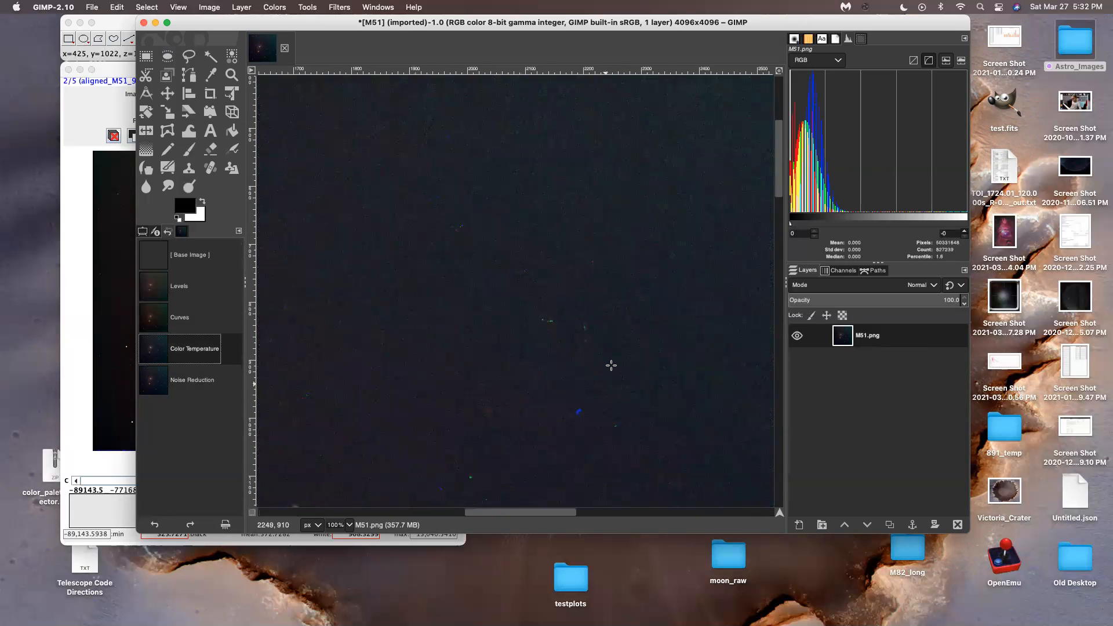
- Restore the Noise Reduction state of the M51 image and show the whole picture
{"action": "scroll", "coordinate": [579, 363], "scroll_direction": "down", "scroll_amount": 2}
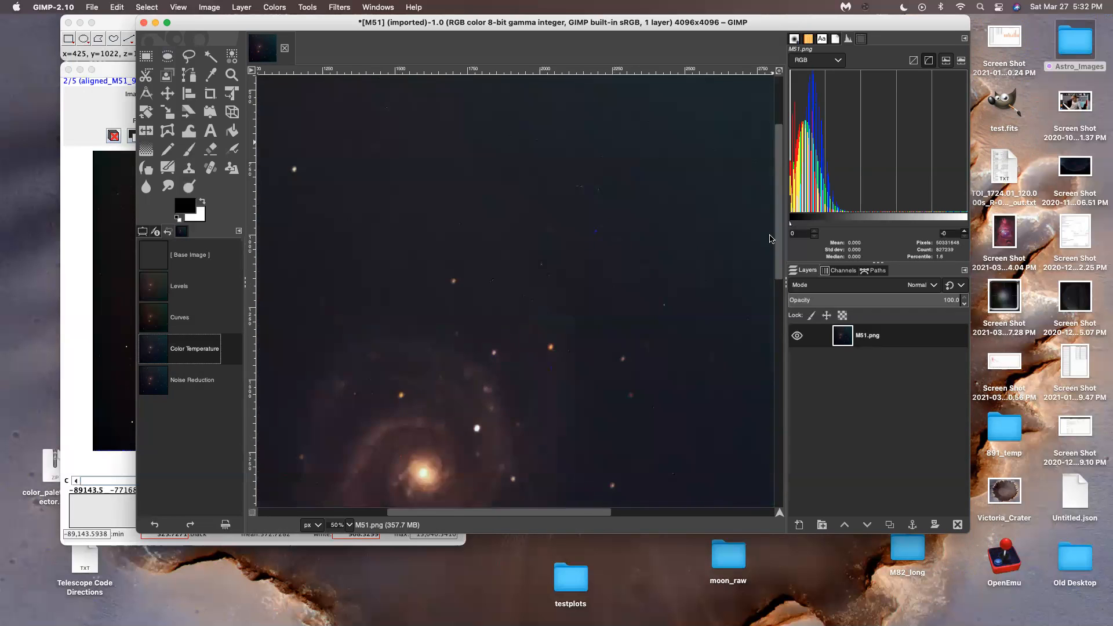
{"action": "scroll", "coordinate": [527, 326], "scroll_direction": "down", "scroll_amount": 3}
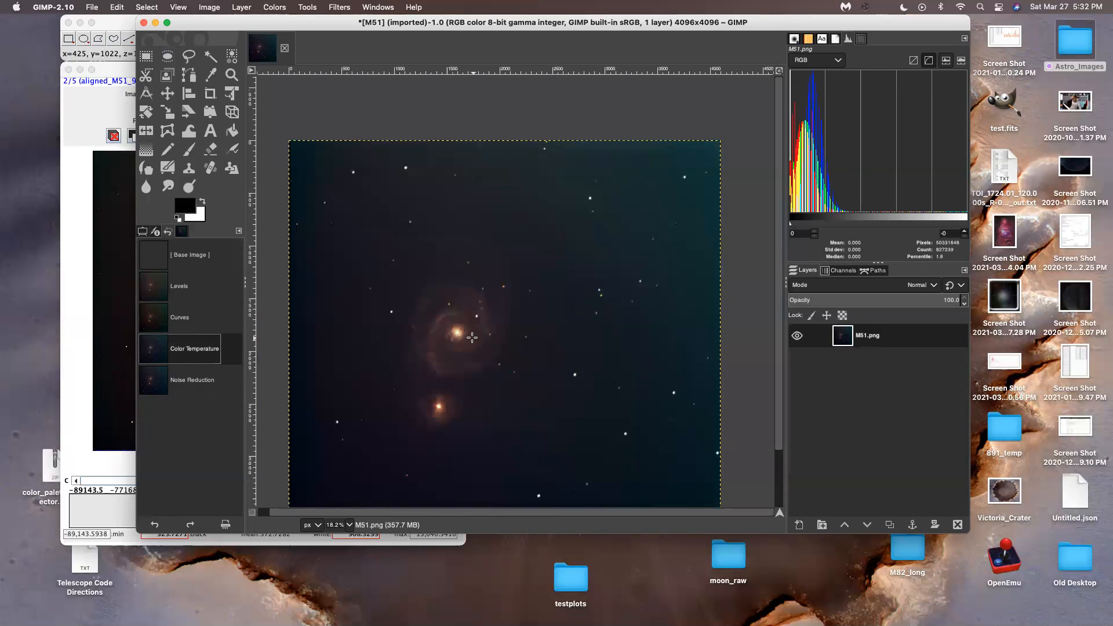
{"action": "key", "text": "super+y"}
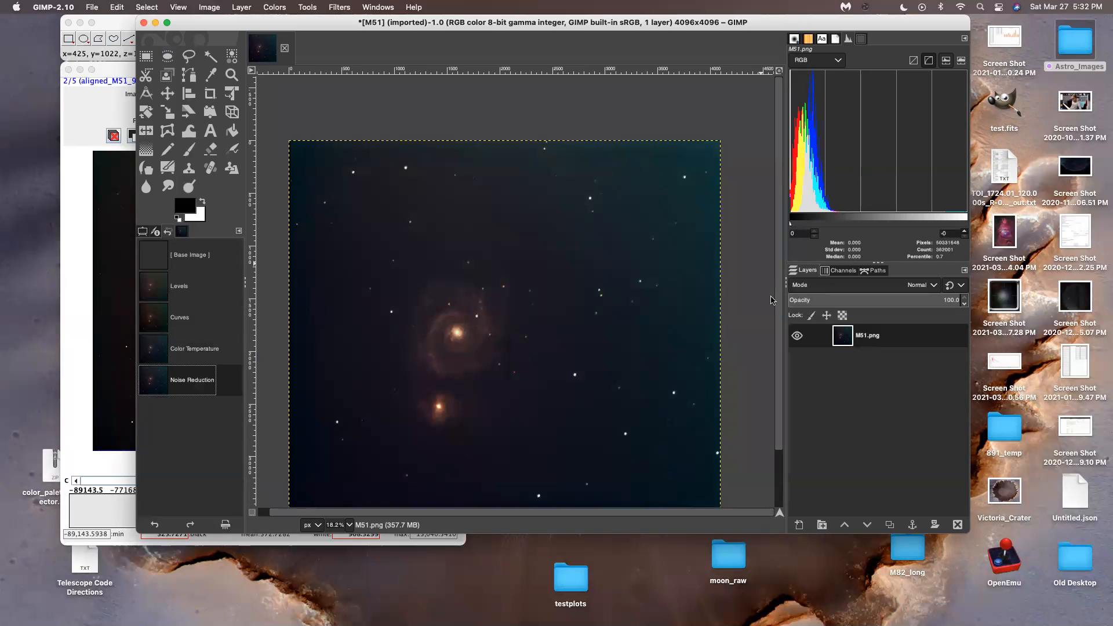
{"action": "scroll", "coordinate": [580, 261], "scroll_direction": "down", "scroll_amount": 2}
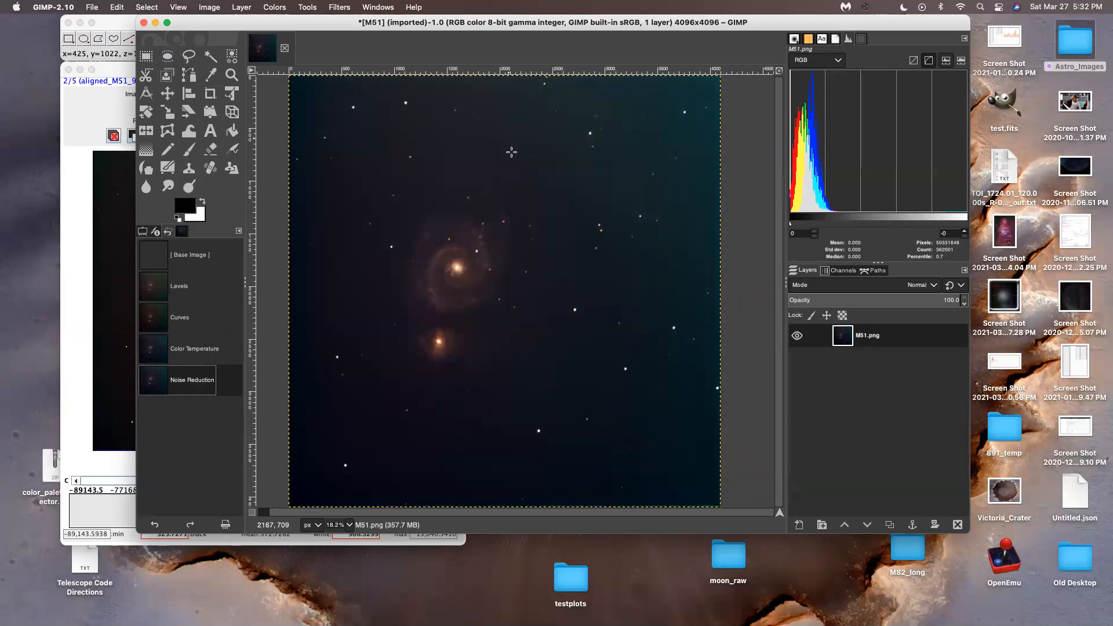
- Crop the image to about 2958 x 3476 px around the galaxy pair, cutting off the teal-tinted edge of the sky
{"action": "left_click", "coordinate": [167, 56]}
{"action": "left_click", "coordinate": [212, 97]}
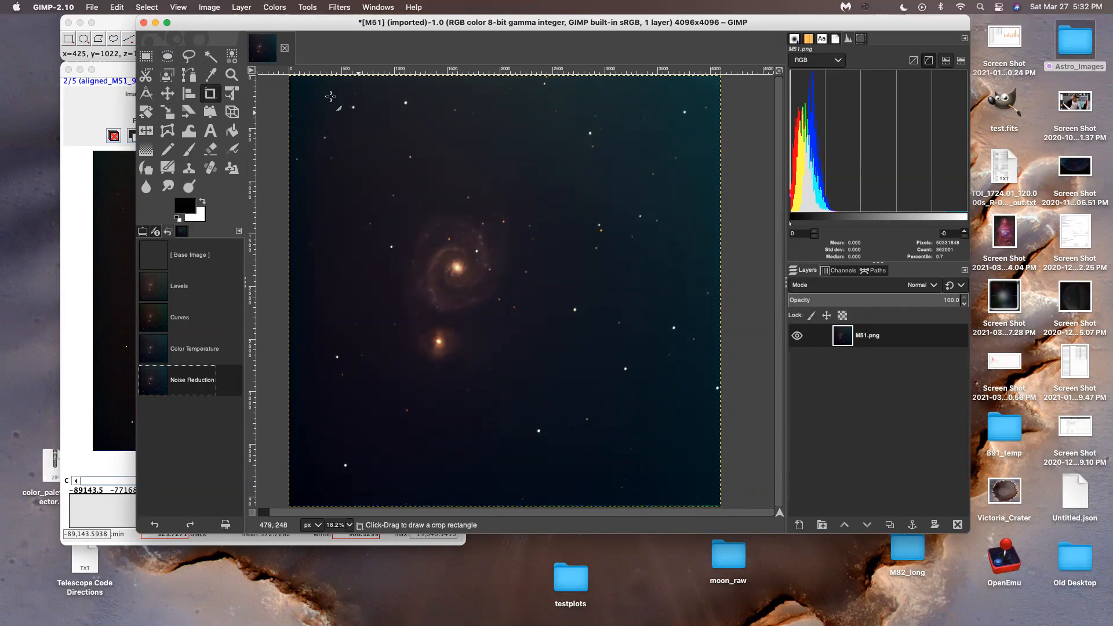
{"action": "left_click_drag", "start_coordinate": [322, 102], "coordinate": [647, 473]}
{"action": "left_click_drag", "start_coordinate": [551, 338], "coordinate": [524, 321]}
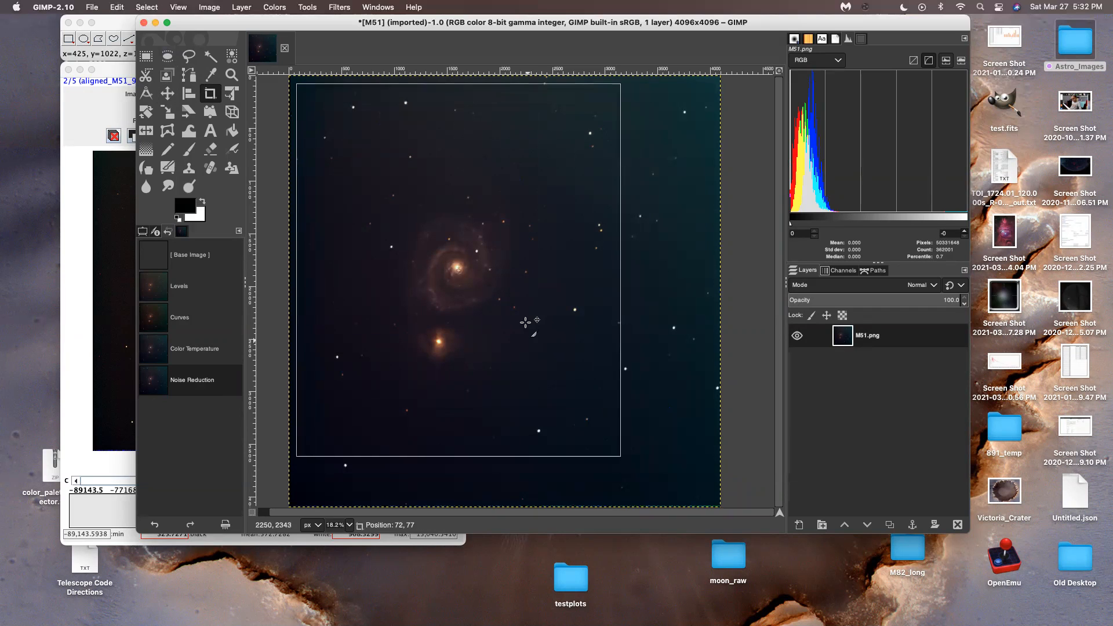
{"action": "left_click_drag", "start_coordinate": [615, 104], "coordinate": [599, 110]}
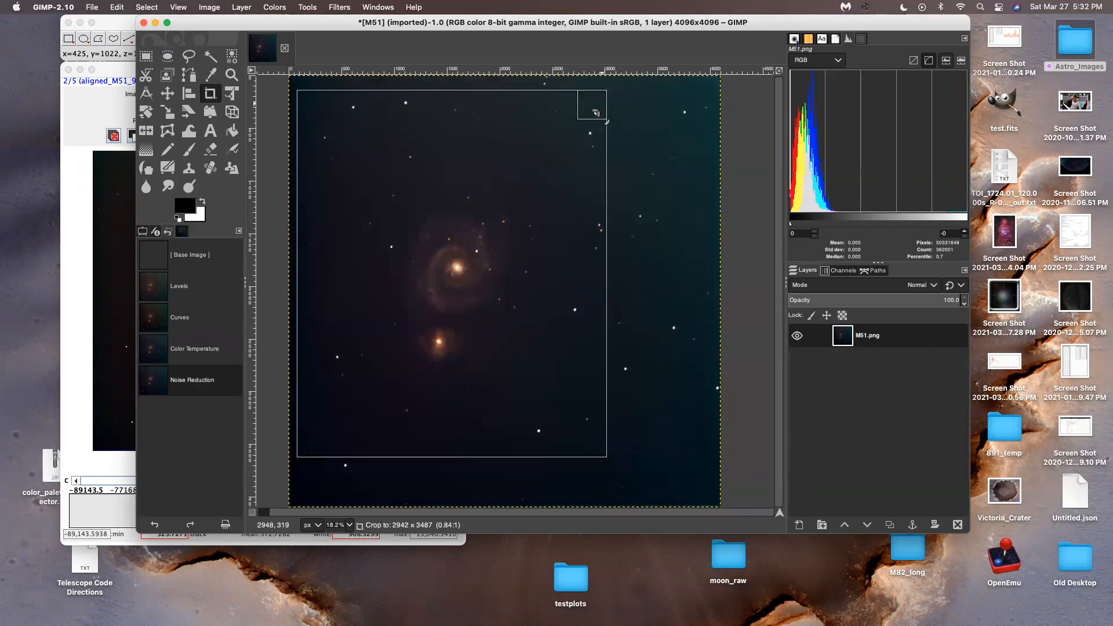
{"action": "left_click_drag", "start_coordinate": [313, 442], "coordinate": [318, 433]}
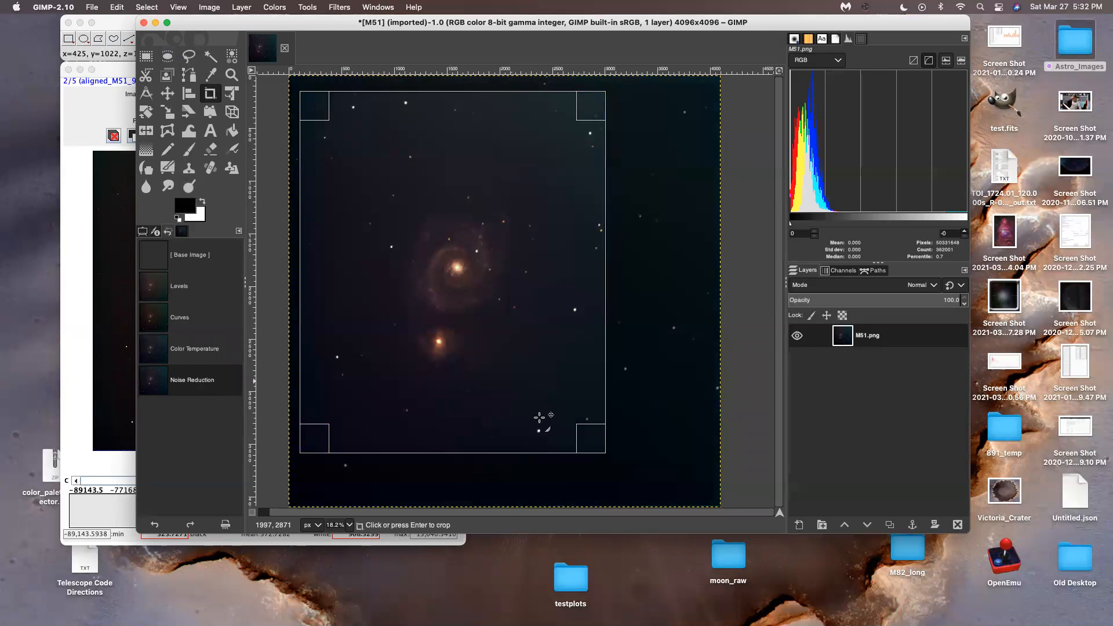
{"action": "left_click_drag", "start_coordinate": [581, 437], "coordinate": [636, 453]}
{"action": "key", "text": "Return"}
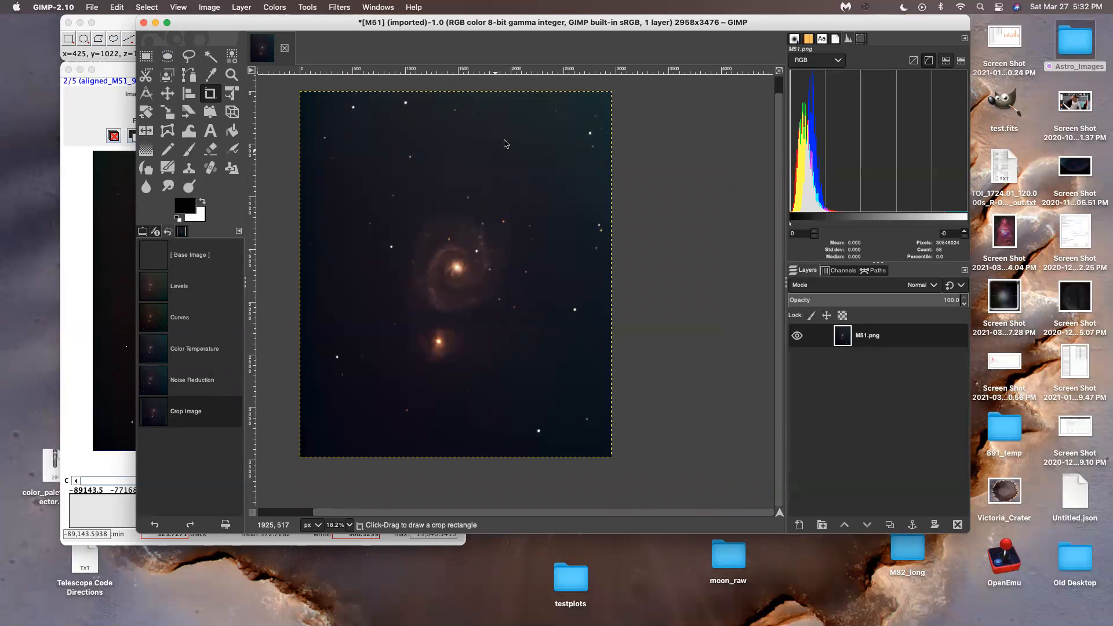
{"action": "left_click", "coordinate": [204, 392]}
{"action": "left_click", "coordinate": [200, 411]}
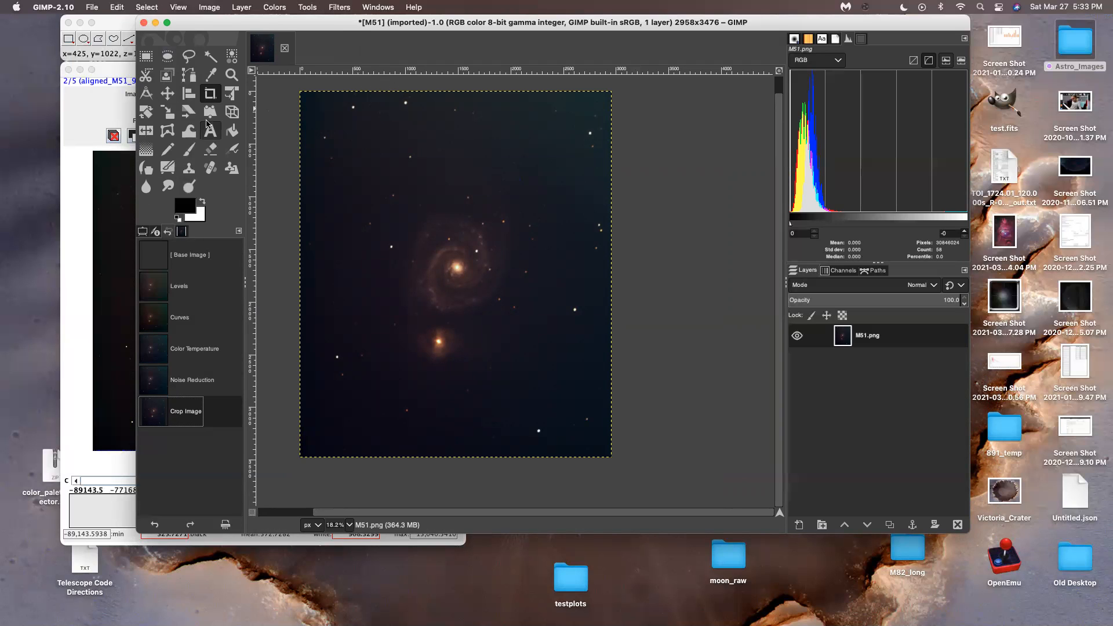
- Outline both galaxies with a loose freehand selection
{"action": "left_click", "coordinate": [189, 57]}
{"action": "mouse_move", "coordinate": [447, 195]}
{"action": "left_mouse_down"}
{"action": "mouse_move", "coordinate": [374, 227]}
{"action": "mouse_move", "coordinate": [377, 331]}
{"action": "mouse_move", "coordinate": [444, 379]}
{"action": "mouse_move", "coordinate": [517, 325]}
{"action": "mouse_move", "coordinate": [511, 190]}
{"action": "mouse_move", "coordinate": [458, 182]}
{"action": "mouse_move", "coordinate": [450, 193]}
{"action": "left_mouse_up"}
{"action": "key", "text": "Return"}
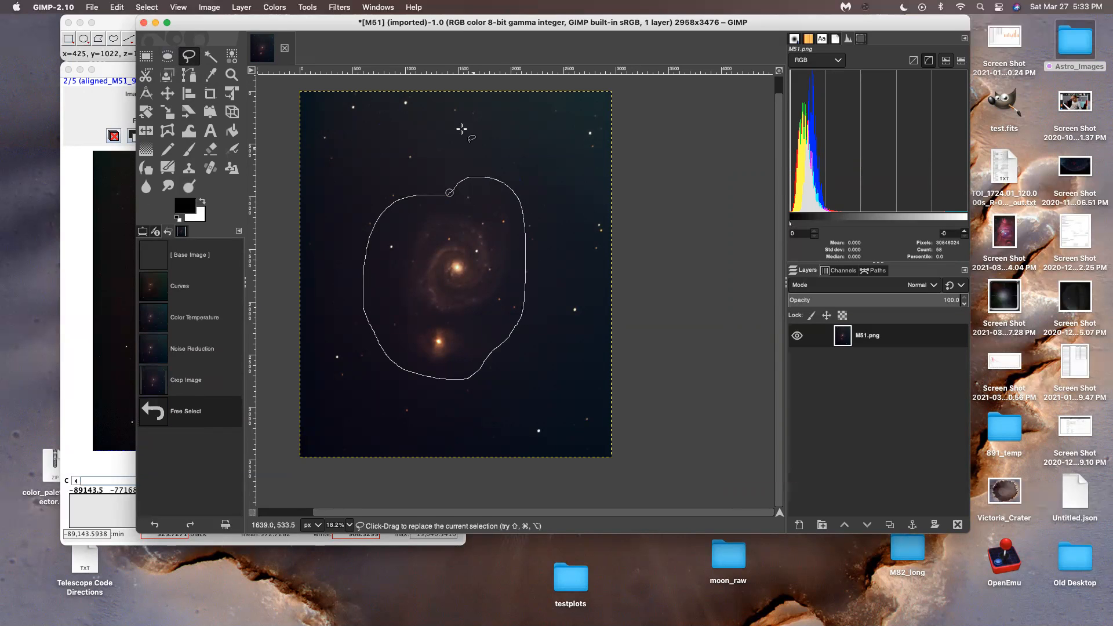
- Try out higher and lower intended color temperatures on the selected galaxy region and discard the adjustment
{"action": "right_click", "coordinate": [456, 222]}
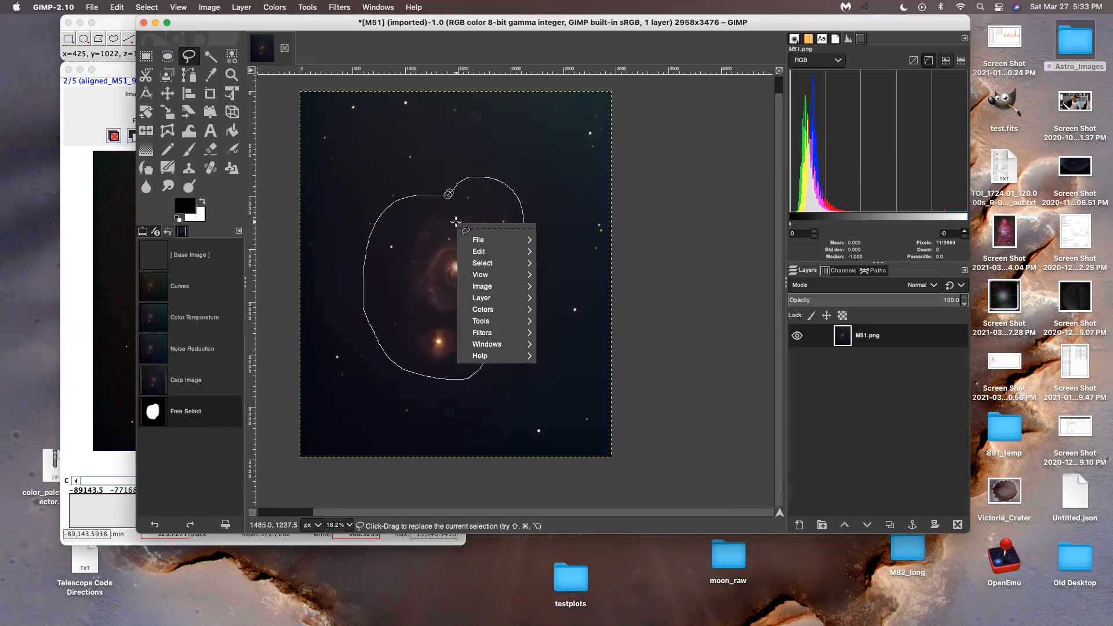
{"action": "mouse_move", "coordinate": [496, 255]}
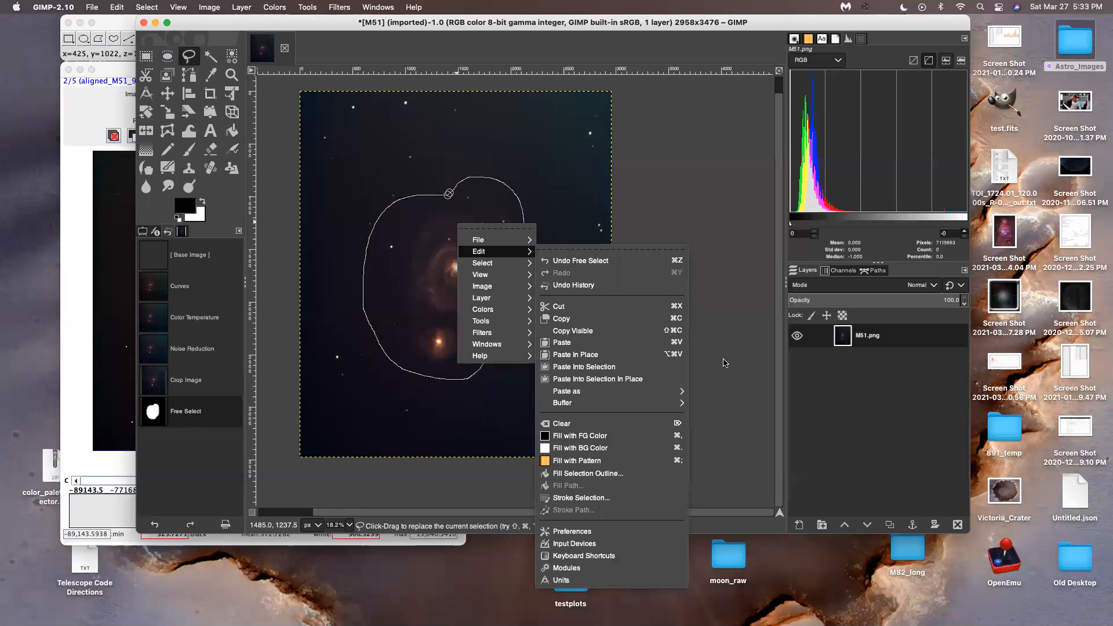
{"action": "mouse_move", "coordinate": [489, 298]}
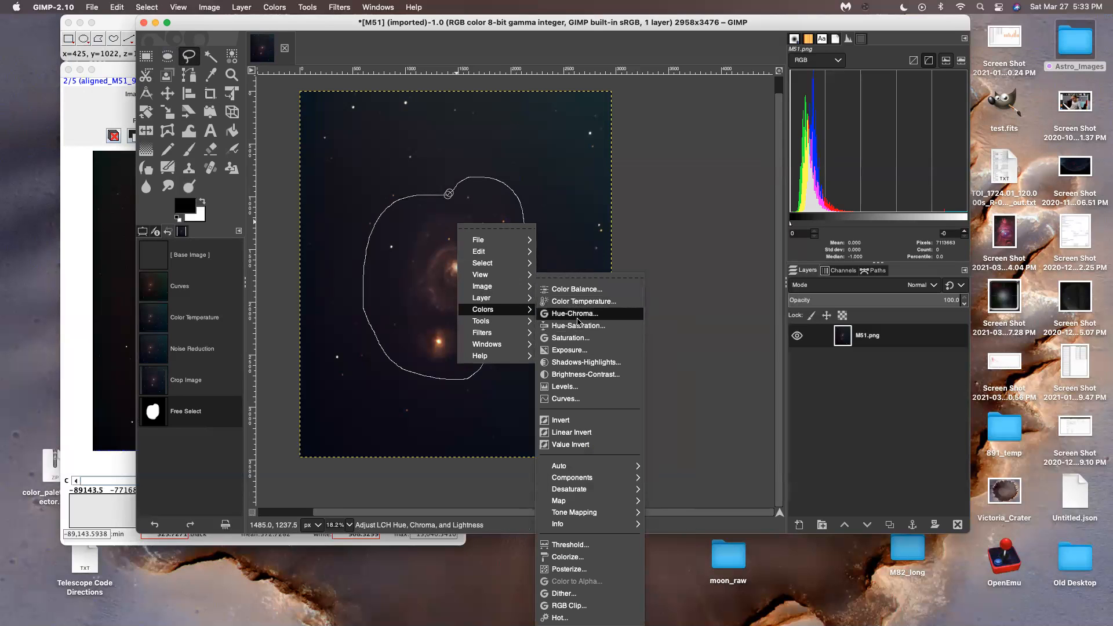
{"action": "left_click", "coordinate": [581, 301]}
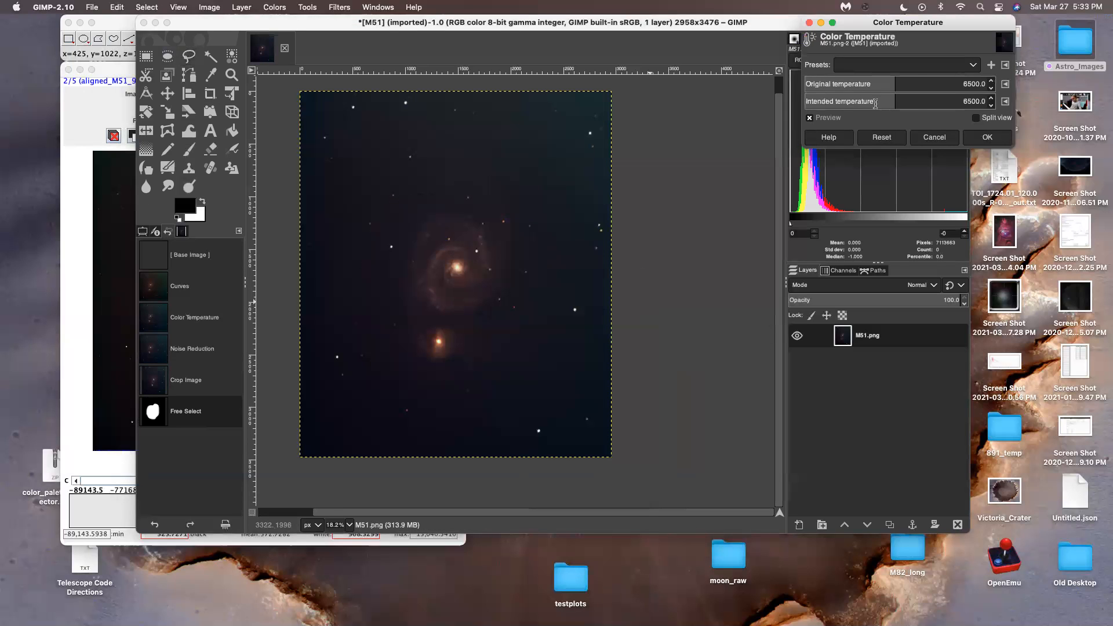
{"action": "left_click_drag", "start_coordinate": [900, 102], "coordinate": [974, 100]}
{"action": "left_click", "coordinate": [810, 119]}
{"action": "left_click_drag", "start_coordinate": [903, 103], "coordinate": [588, 106]}
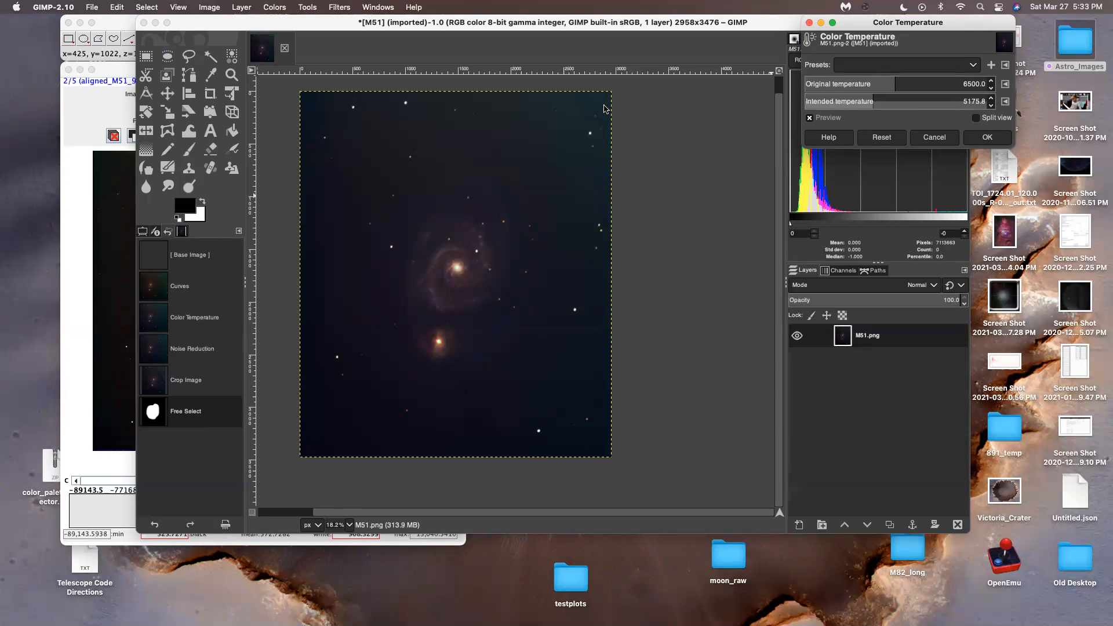
{"action": "left_click_drag", "start_coordinate": [592, 102], "coordinate": [654, 111]}
{"action": "left_click", "coordinate": [895, 137]}
{"action": "left_click", "coordinate": [932, 141]}
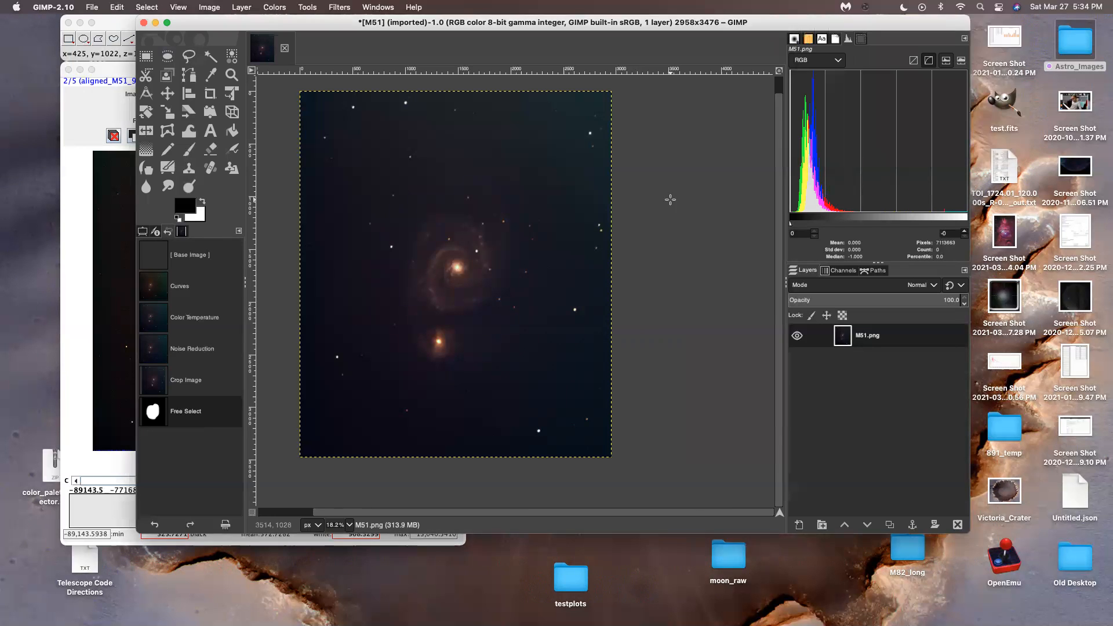
- Replace the selection with a tighter freehand outline around the spiral galaxy, its faint outer arm and the companion galaxy
{"action": "scroll", "coordinate": [441, 254], "scroll_direction": "up", "scroll_amount": 3}
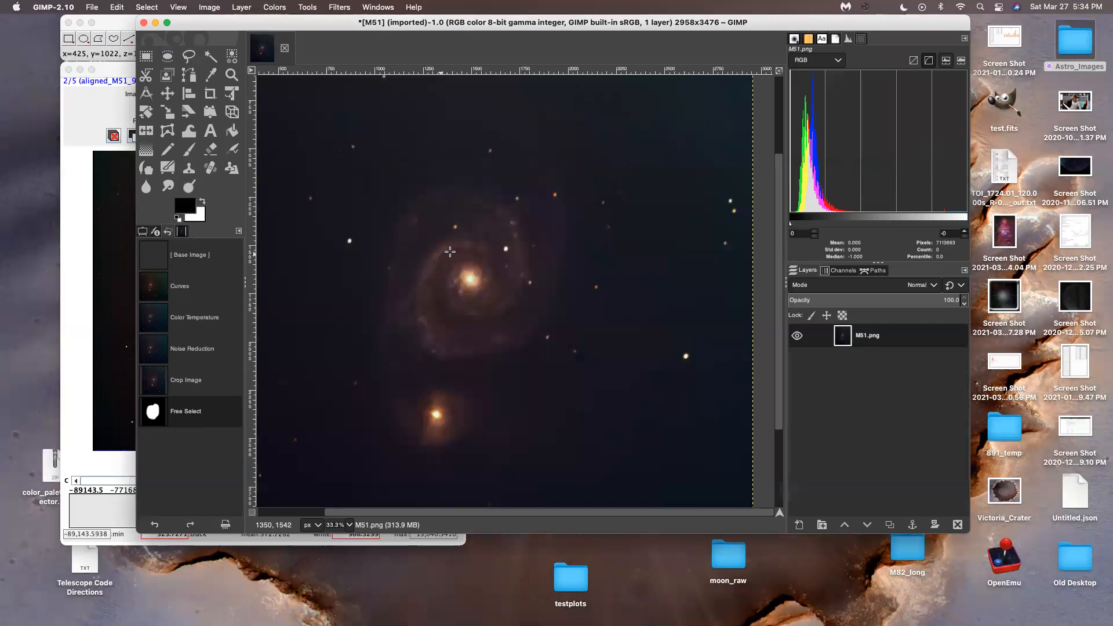
{"action": "scroll", "coordinate": [451, 277], "scroll_direction": "down", "scroll_amount": 1}
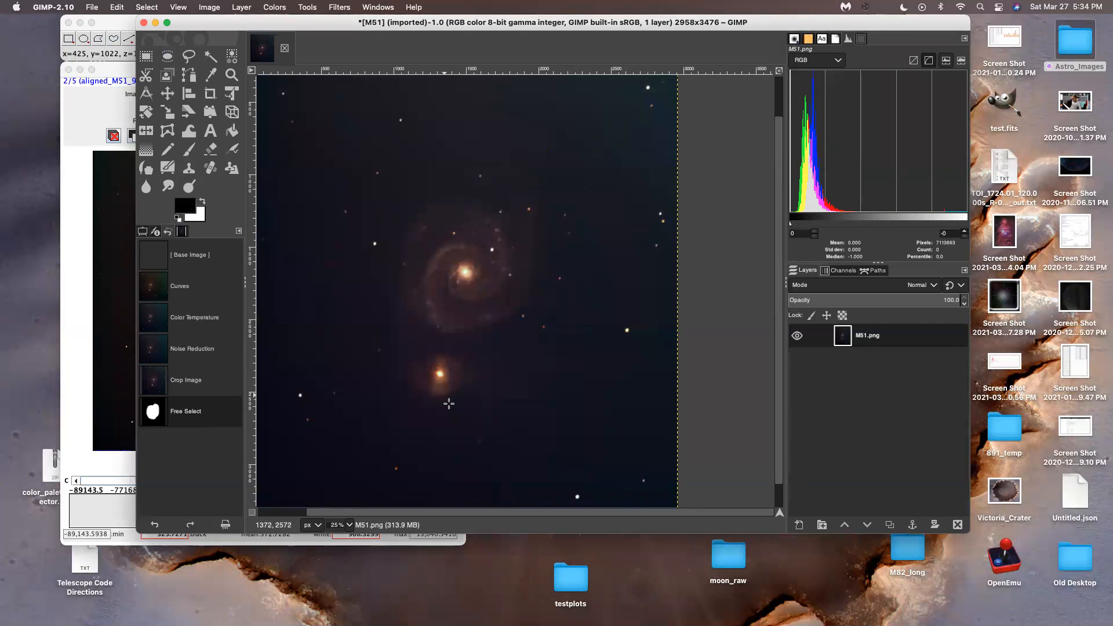
{"action": "key", "text": "shift+super+f"}
{"action": "left_click", "coordinate": [934, 134]}
{"action": "left_click", "coordinate": [188, 57]}
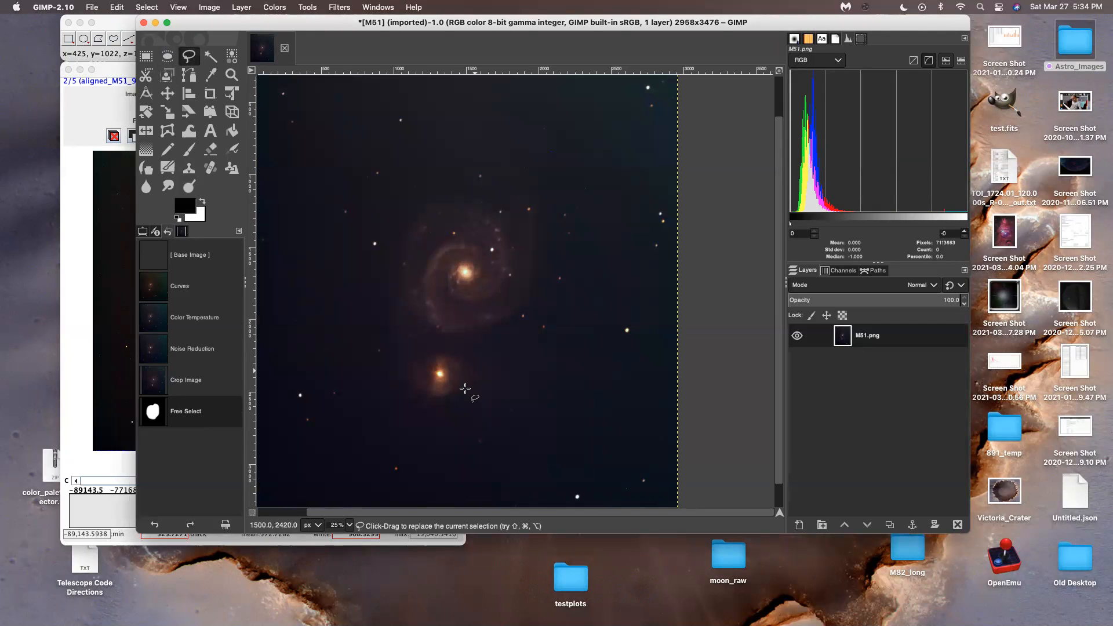
{"action": "mouse_move", "coordinate": [464, 400]}
{"action": "left_mouse_down"}
{"action": "mouse_move", "coordinate": [433, 407]}
{"action": "mouse_move", "coordinate": [397, 375]}
{"action": "mouse_move", "coordinate": [385, 337]}
{"action": "left_mouse_up"}
{"action": "mouse_move", "coordinate": [384, 288]}
{"action": "left_mouse_down"}
{"action": "mouse_move", "coordinate": [409, 219]}
{"action": "mouse_move", "coordinate": [422, 204]}
{"action": "mouse_move", "coordinate": [481, 196]}
{"action": "mouse_move", "coordinate": [505, 148]}
{"action": "mouse_move", "coordinate": [540, 211]}
{"action": "mouse_move", "coordinate": [540, 290]}
{"action": "mouse_move", "coordinate": [485, 335]}
{"action": "left_mouse_up"}
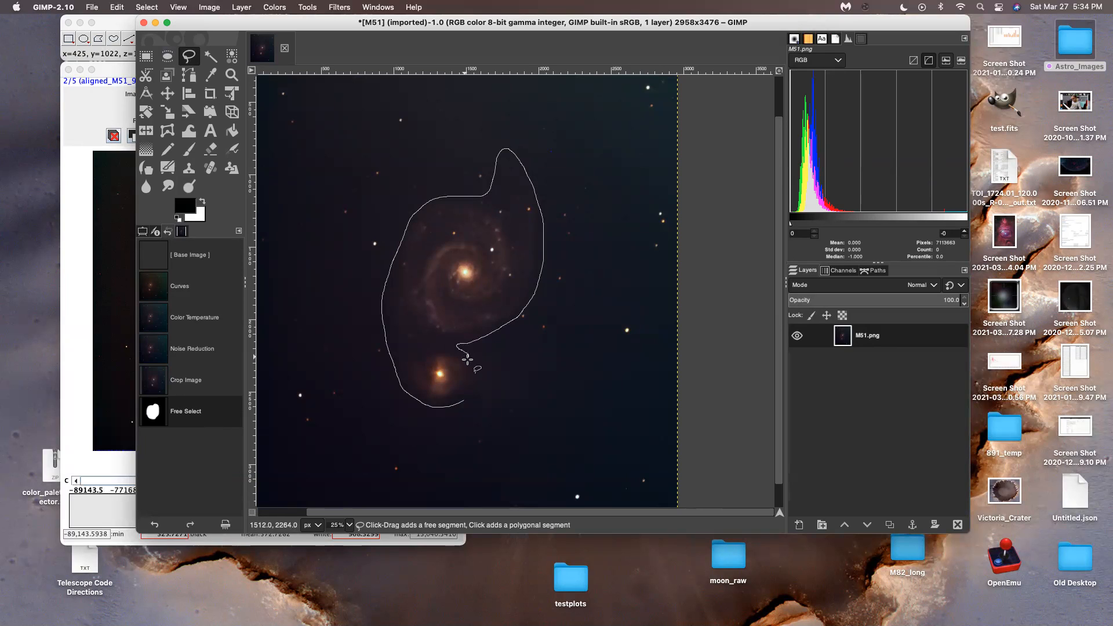
{"action": "left_click_drag", "start_coordinate": [470, 373], "coordinate": [465, 400]}
{"action": "key", "text": "Return"}
- Apply Color Temperature to the selected galaxies with a lowered intended temperature, keeping the original temperature at 6500
{"action": "right_click", "coordinate": [441, 308]}
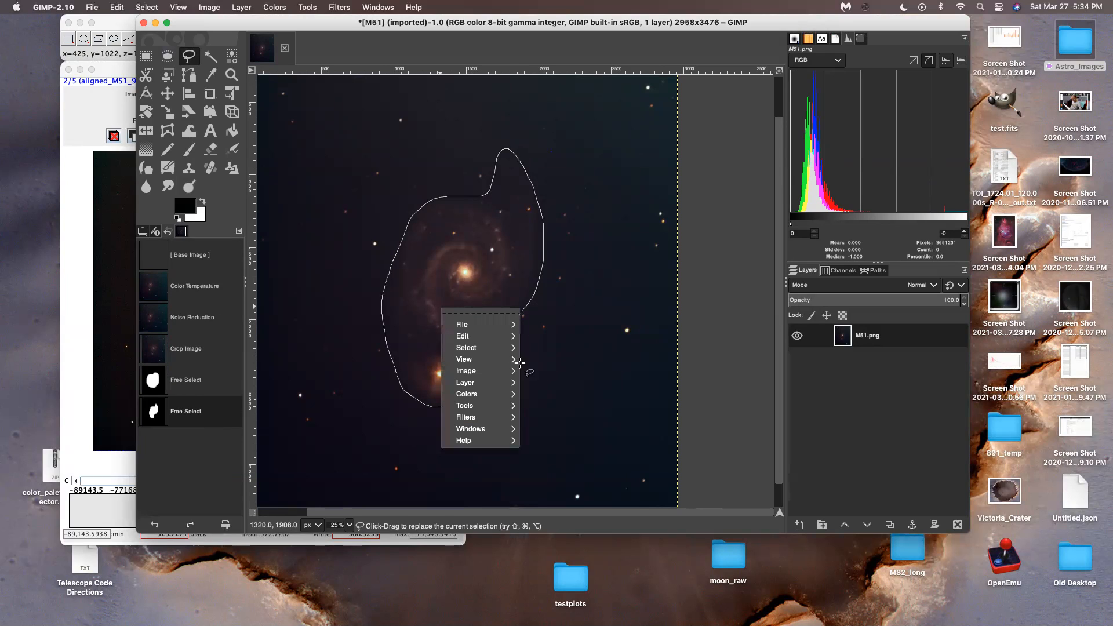
{"action": "mouse_move", "coordinate": [497, 406]}
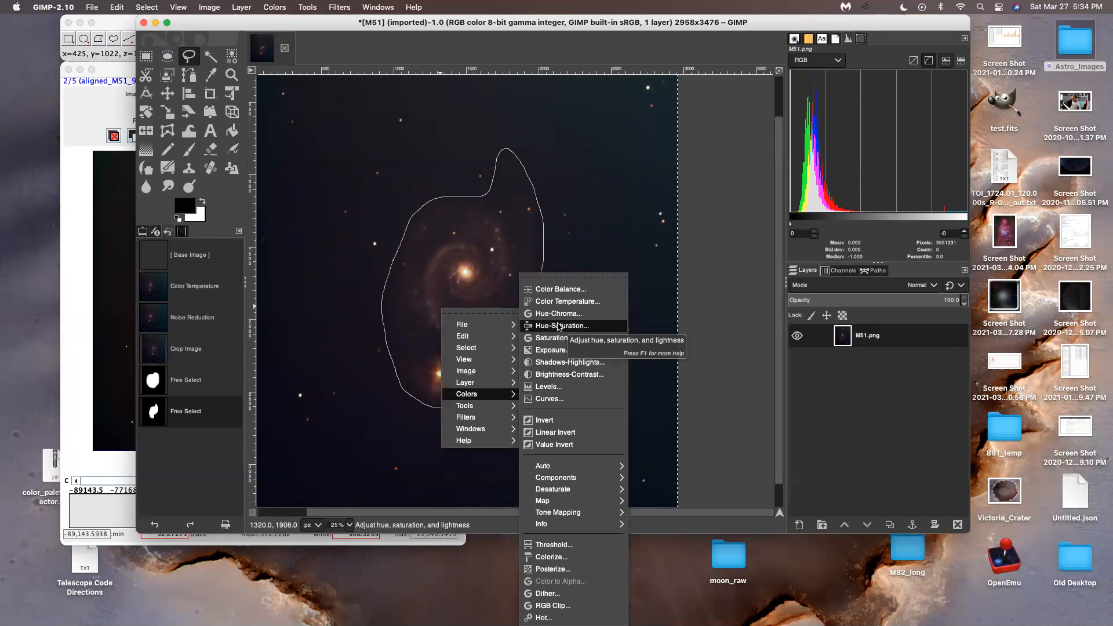
{"action": "left_click", "coordinate": [564, 305]}
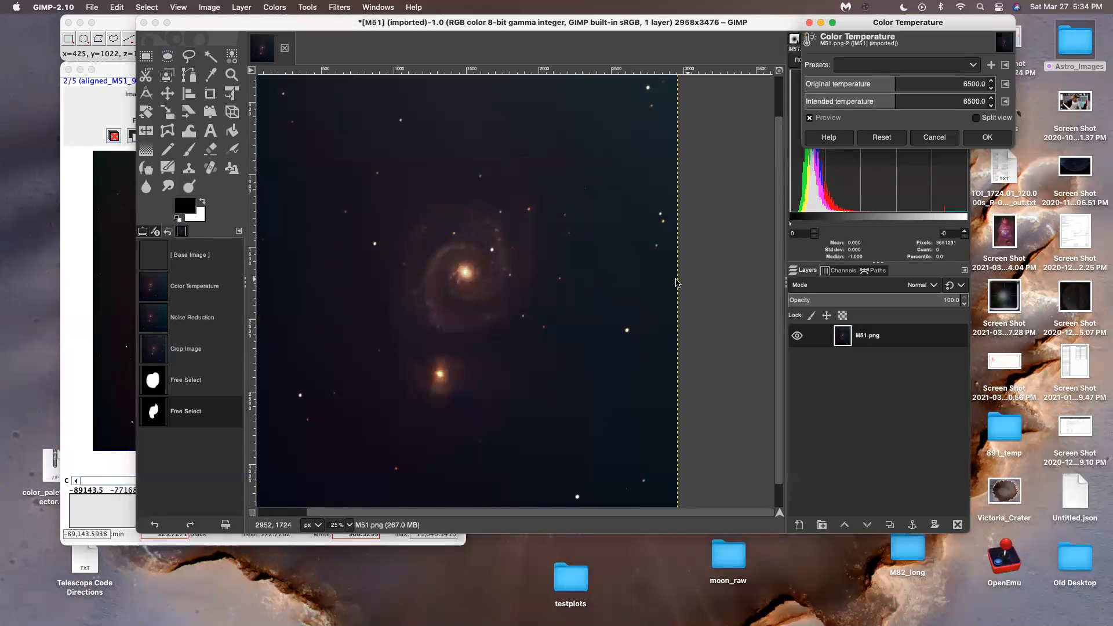
{"action": "mouse_move", "coordinate": [891, 103]}
{"action": "left_mouse_down"}
{"action": "mouse_move", "coordinate": [791, 104]}
{"action": "mouse_move", "coordinate": [884, 102]}
{"action": "mouse_move", "coordinate": [873, 103]}
{"action": "left_mouse_up"}
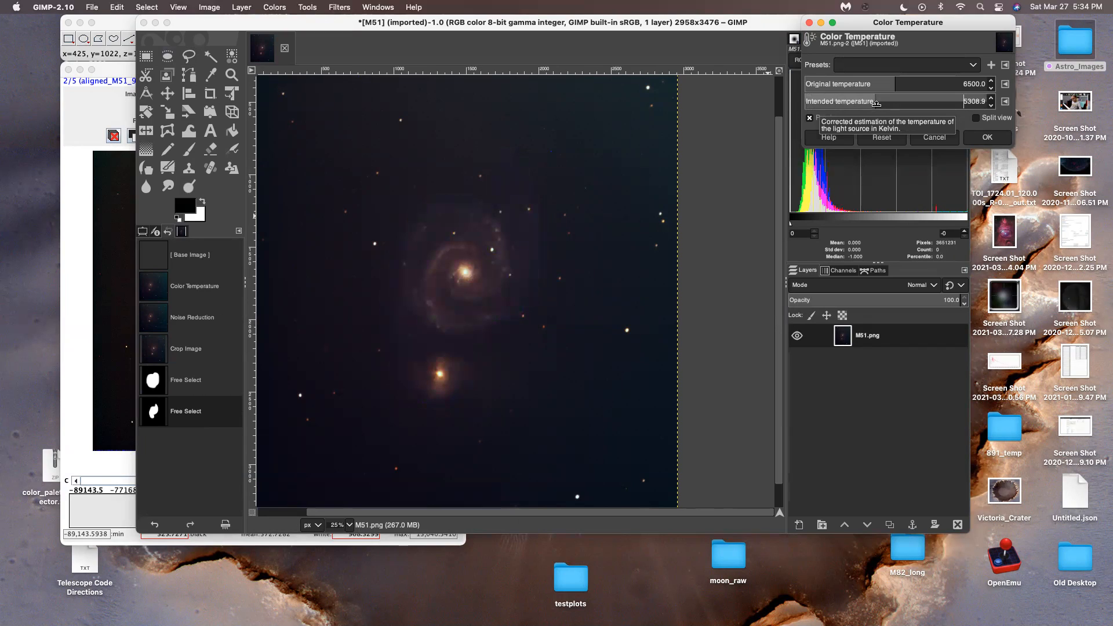
{"action": "left_click_drag", "start_coordinate": [878, 104], "coordinate": [878, 103]}
{"action": "left_click_drag", "start_coordinate": [871, 103], "coordinate": [870, 103]}
{"action": "left_click", "coordinate": [987, 136]}
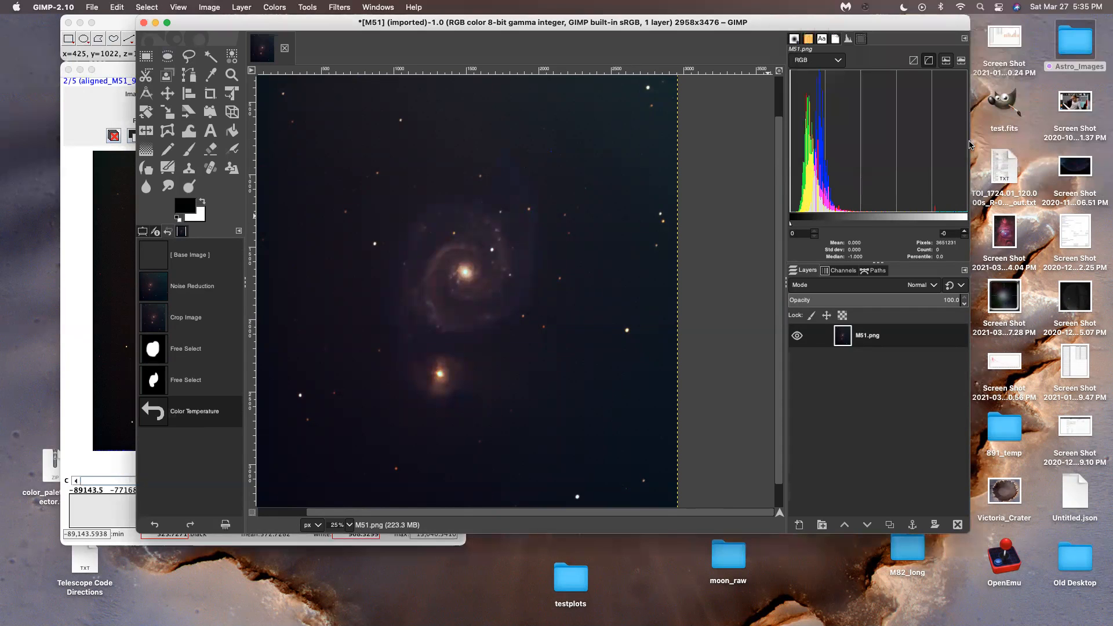
- Compare the galaxies before and after the selective Color Temperature change in the undo history, including the Crop Image state
{"action": "right_click", "coordinate": [447, 269]}
{"action": "mouse_move", "coordinate": [449, 316]}
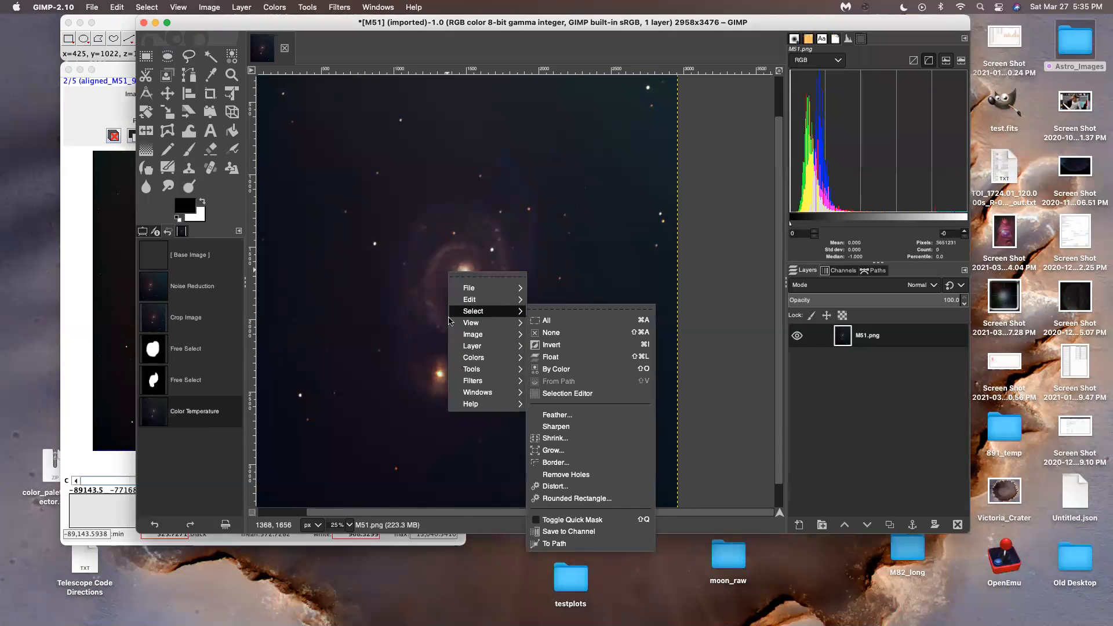
{"action": "left_click", "coordinate": [196, 384]}
{"action": "left_click", "coordinate": [196, 383]}
{"action": "left_click", "coordinate": [197, 404]}
{"action": "left_click", "coordinate": [194, 385]}
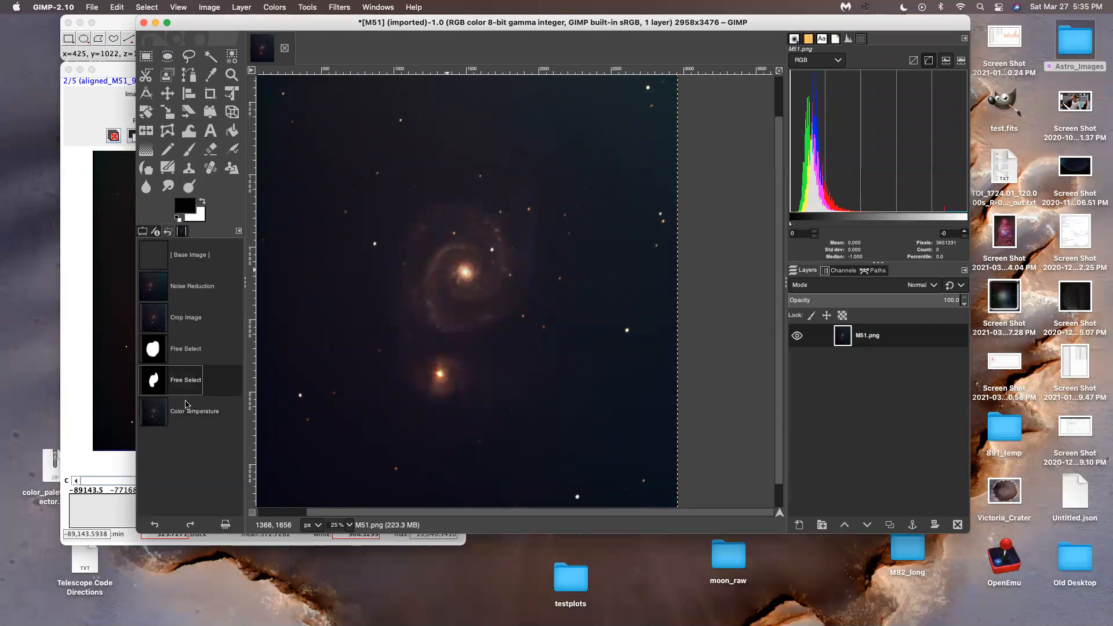
{"action": "left_click", "coordinate": [188, 419]}
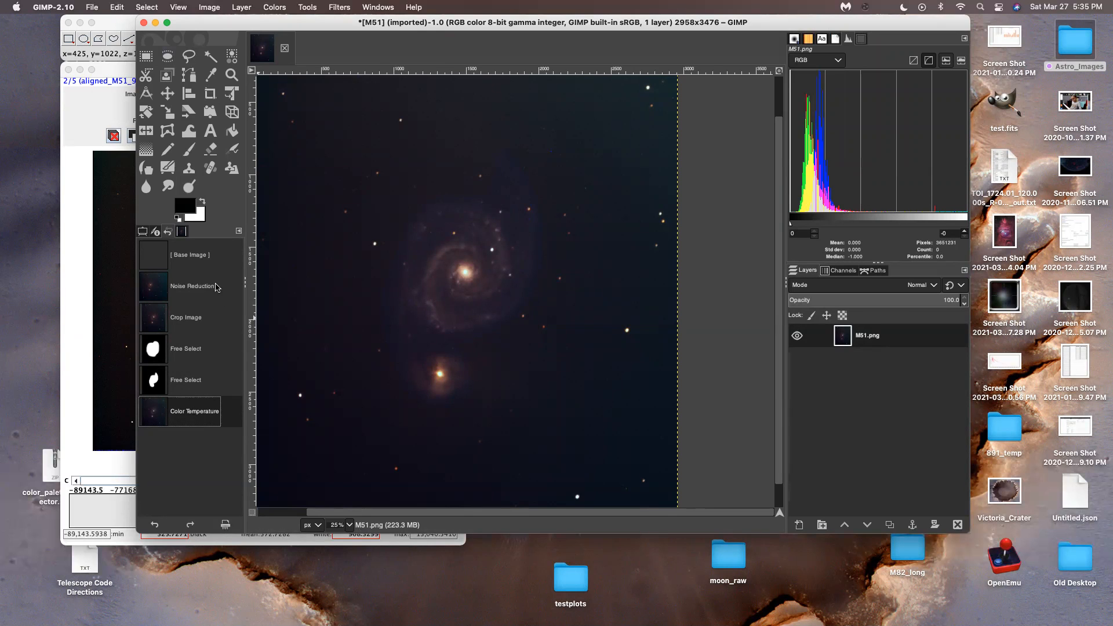
{"action": "left_click", "coordinate": [193, 316]}
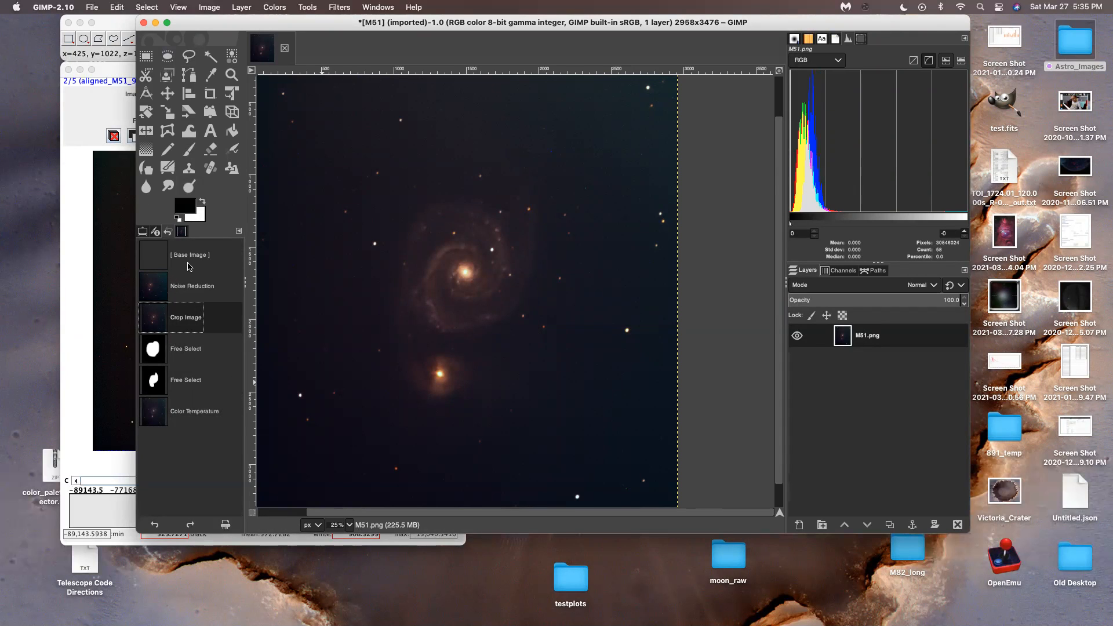
{"action": "left_click", "coordinate": [187, 419]}
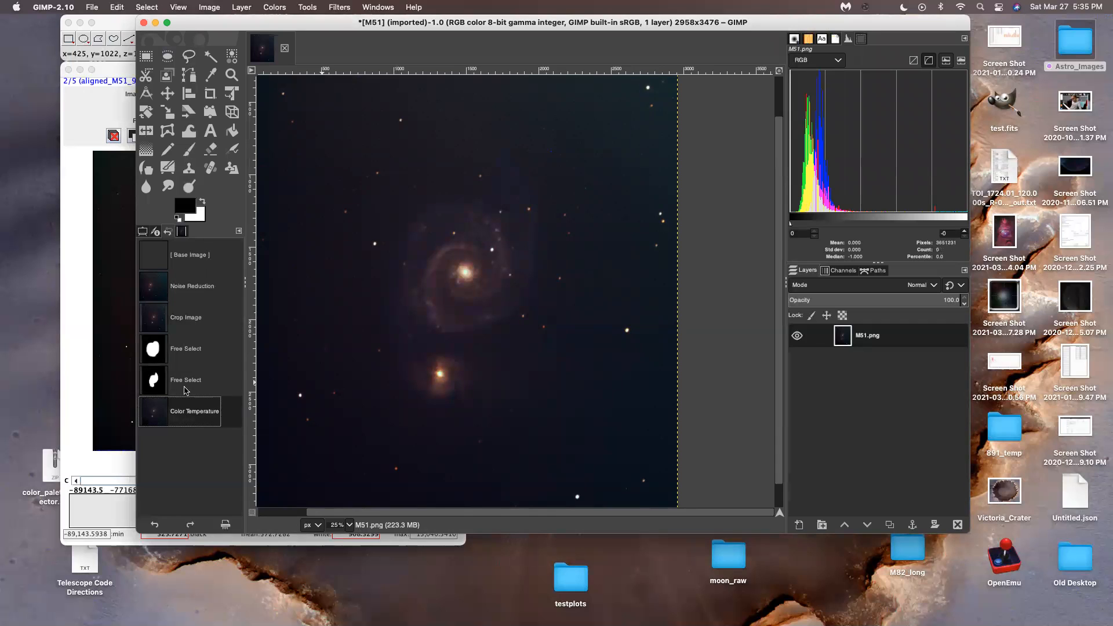
- Compare the whole base image with the final Color Temperature state and the Free Select state preceding it in the undo history
{"action": "left_click", "coordinate": [190, 264]}
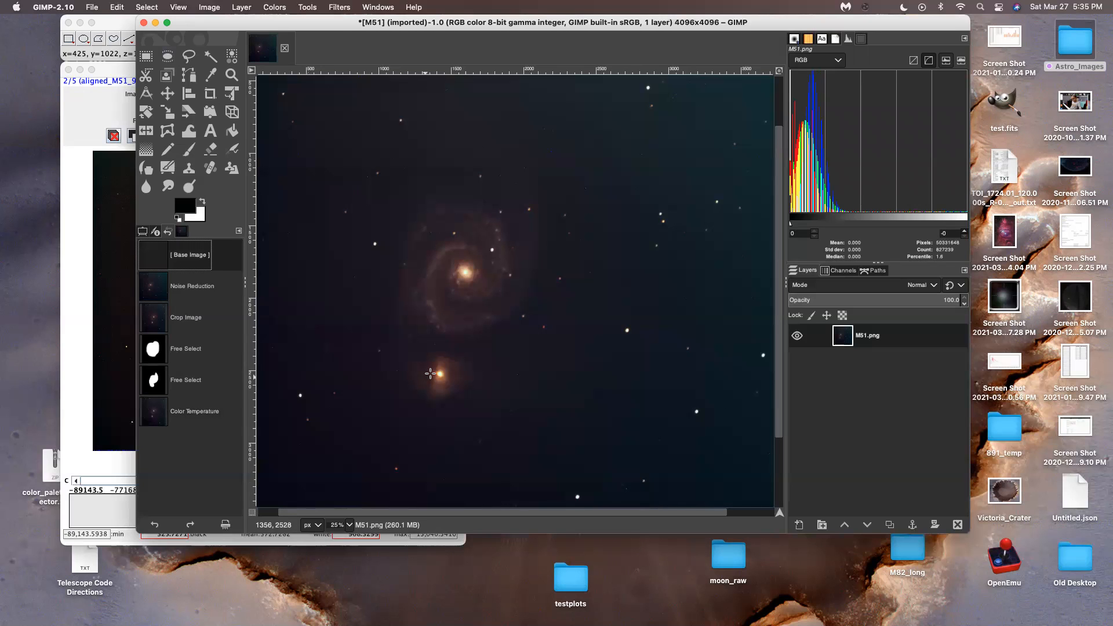
{"action": "scroll", "coordinate": [418, 359], "scroll_direction": "down", "scroll_amount": 3}
{"action": "scroll", "coordinate": [456, 304], "scroll_direction": "down", "scroll_amount": 2, "text": "ctrl"}
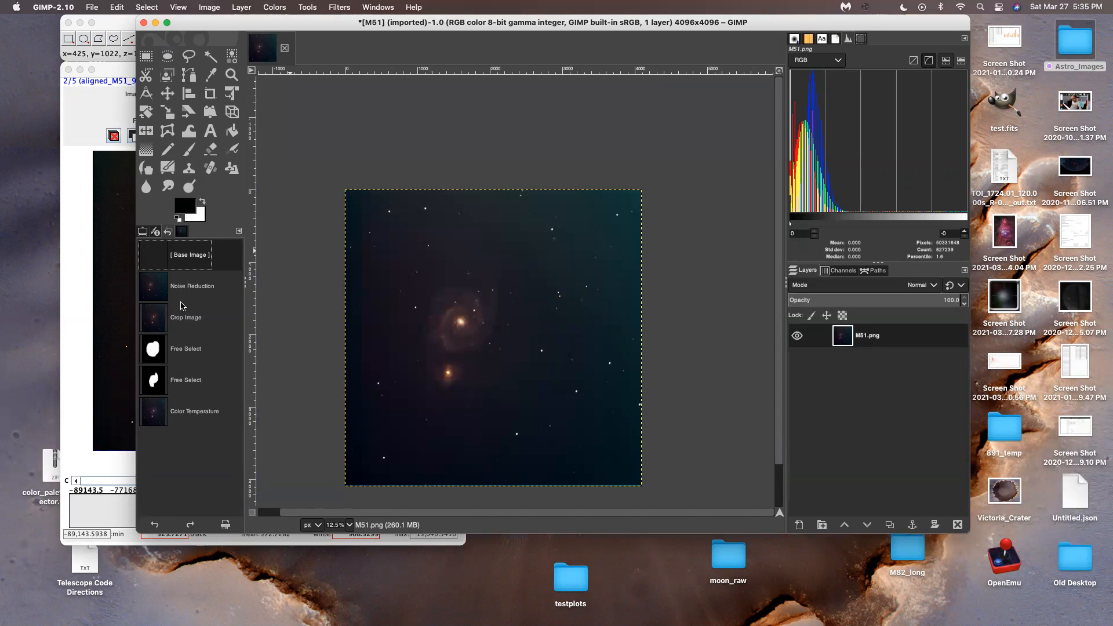
{"action": "left_click", "coordinate": [182, 422]}
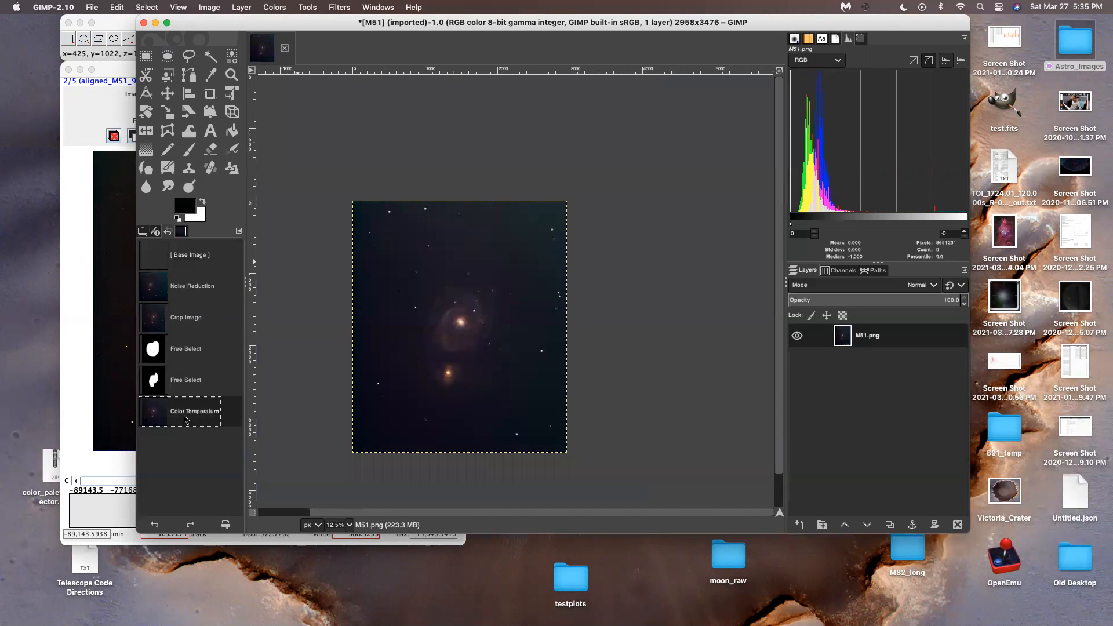
{"action": "left_click", "coordinate": [191, 380]}
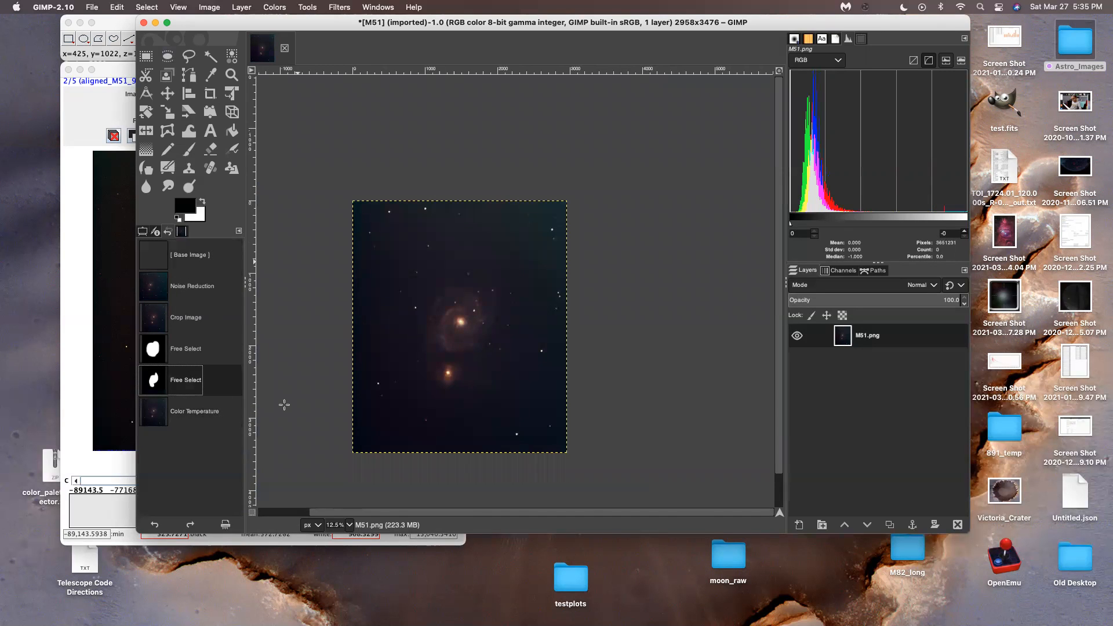
{"action": "scroll", "coordinate": [467, 342], "scroll_direction": "up", "scroll_amount": 1}
{"action": "scroll", "coordinate": [466, 325], "scroll_direction": "up", "scroll_amount": 1}
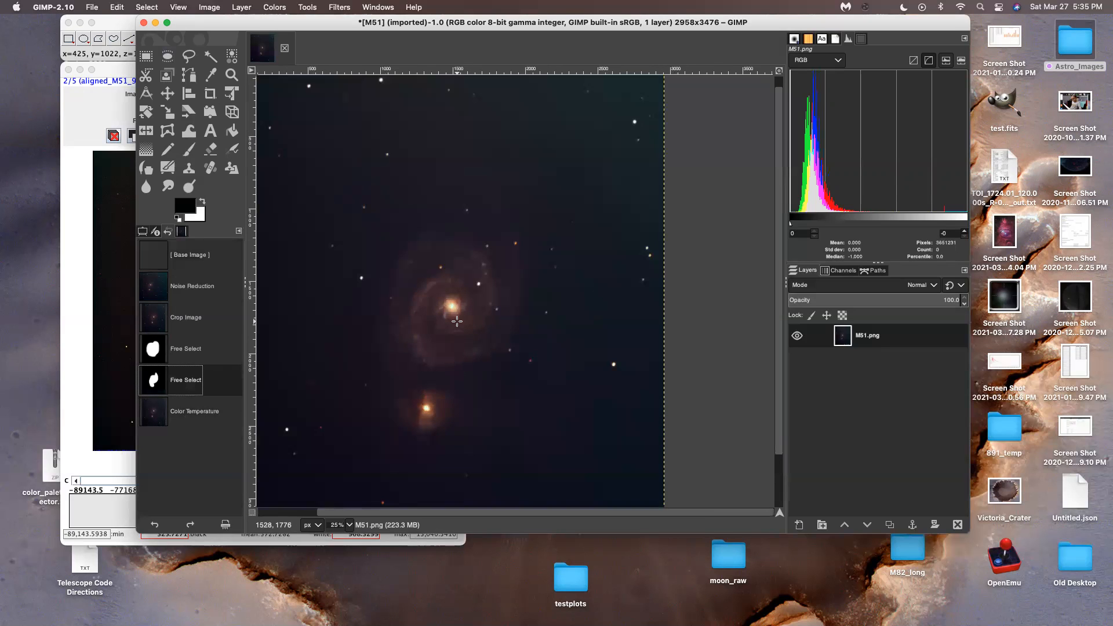
{"action": "left_click", "coordinate": [271, 7]}
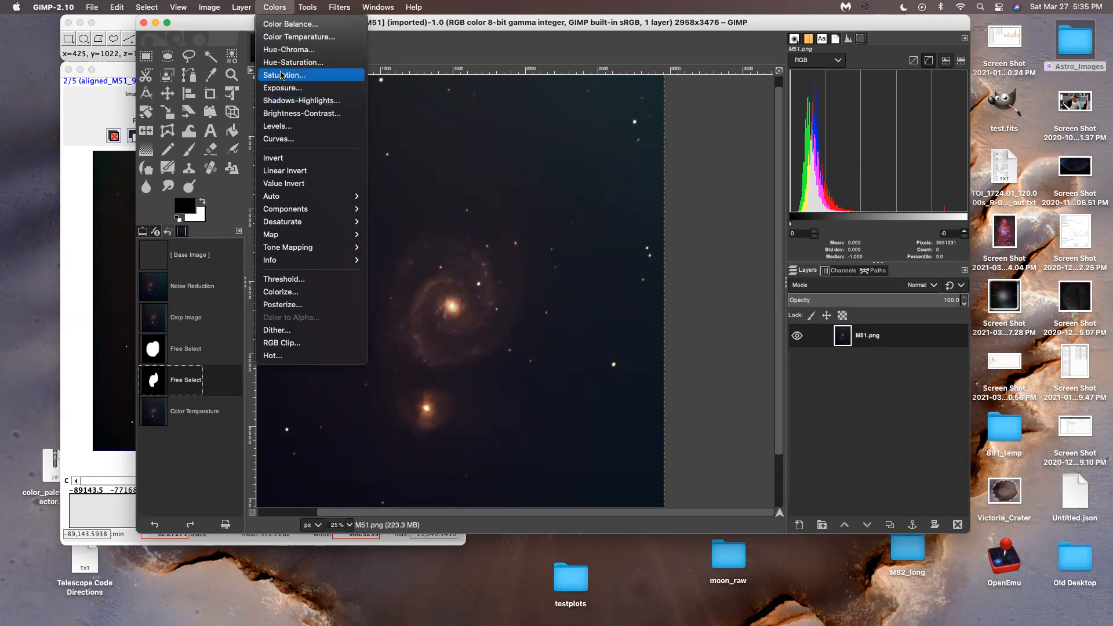
{"action": "left_click", "coordinate": [284, 139]}
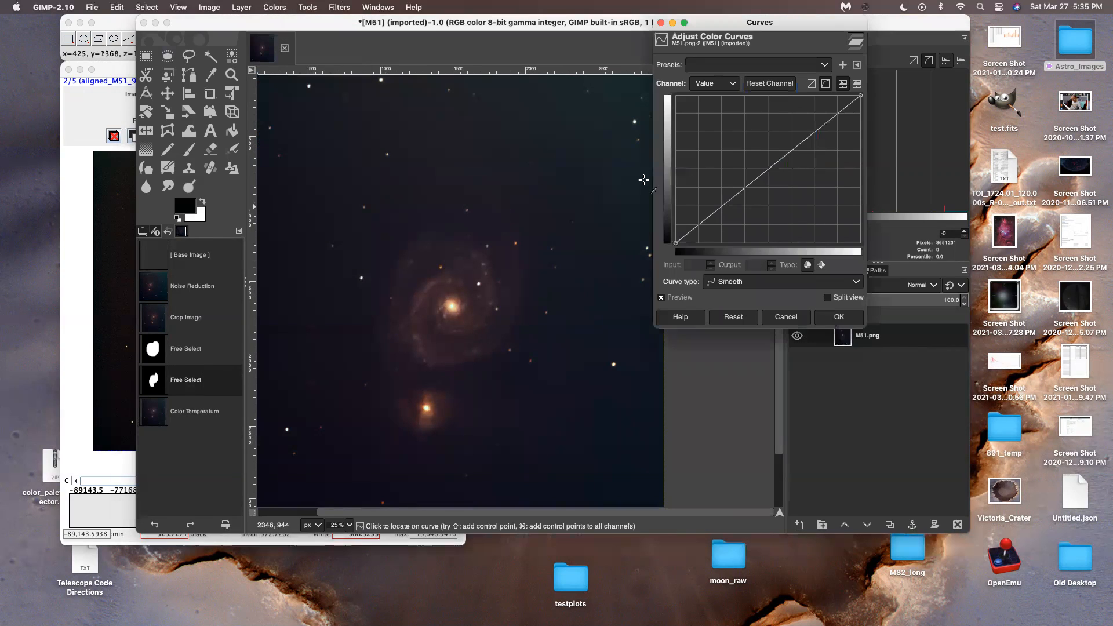
{"action": "mouse_move", "coordinate": [701, 223]}
{"action": "left_mouse_down"}
{"action": "mouse_move", "coordinate": [700, 193]}
{"action": "mouse_move", "coordinate": [701, 209]}
{"action": "left_mouse_up"}
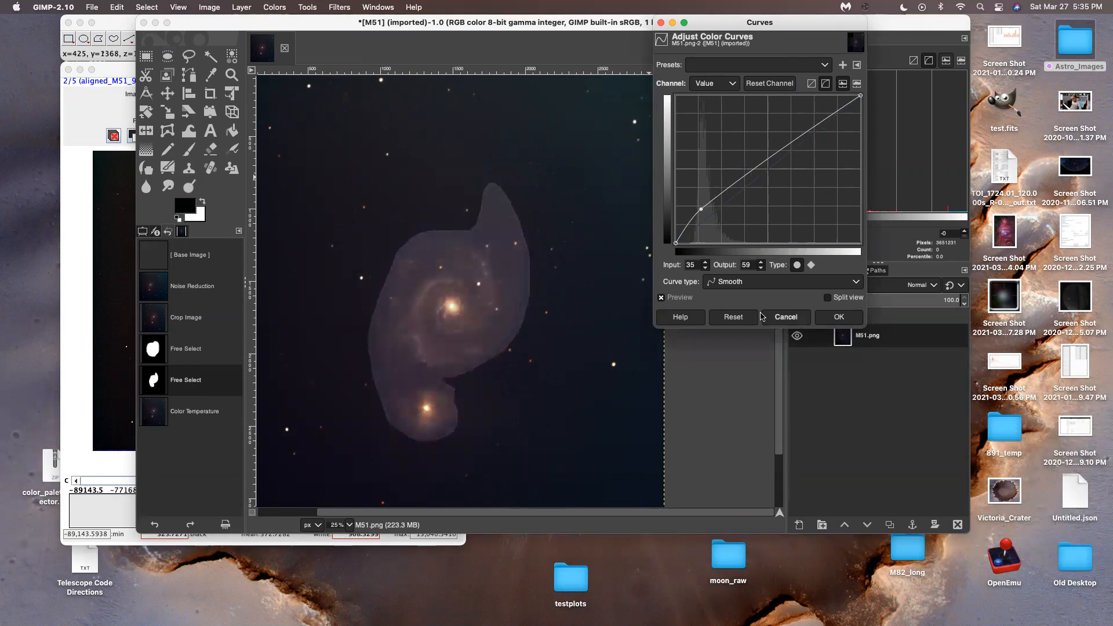
{"action": "left_click", "coordinate": [784, 317]}
- Return to the Crop Image state in the undo history and try a Levels midtone value of 1.24 on the whole image, resetting it
{"action": "left_click", "coordinate": [192, 418]}
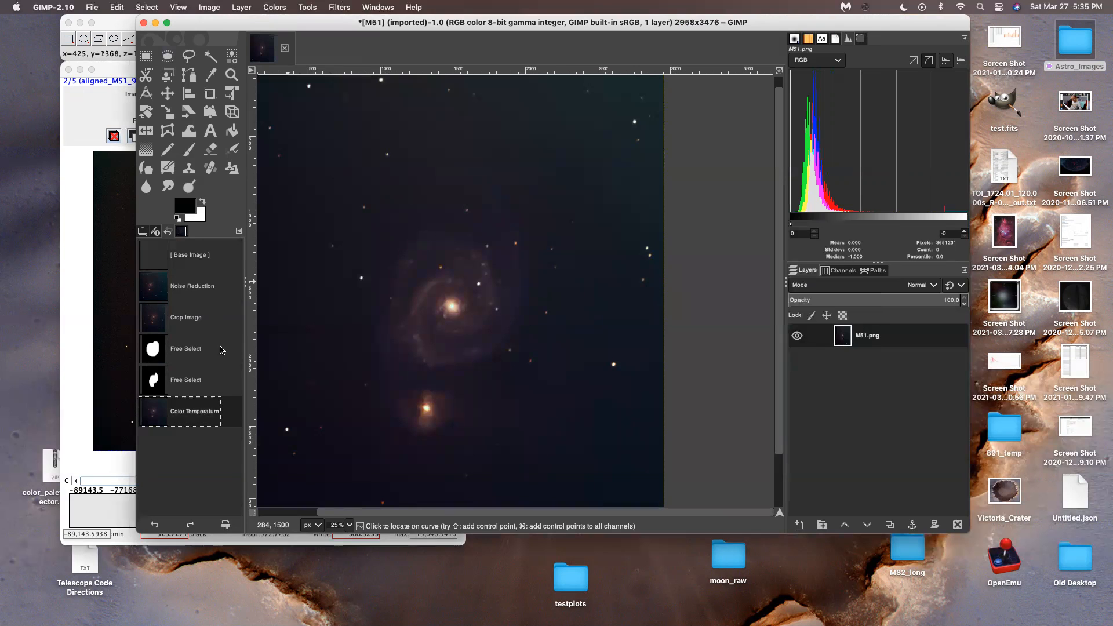
{"action": "left_click", "coordinate": [220, 319]}
{"action": "left_click", "coordinate": [277, 10]}
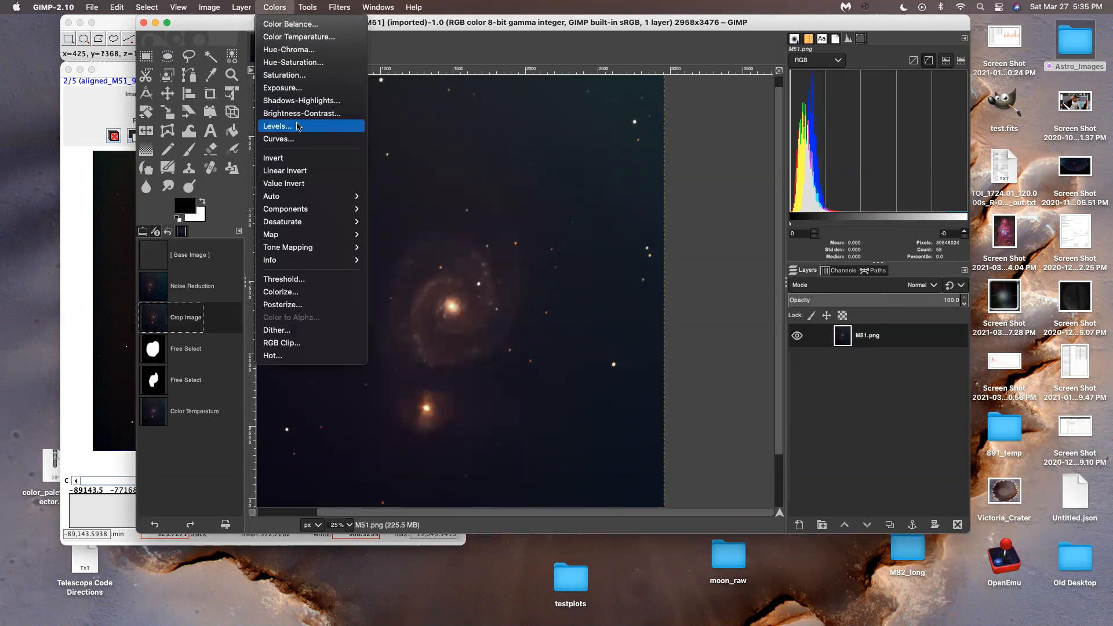
{"action": "left_click", "coordinate": [308, 125]}
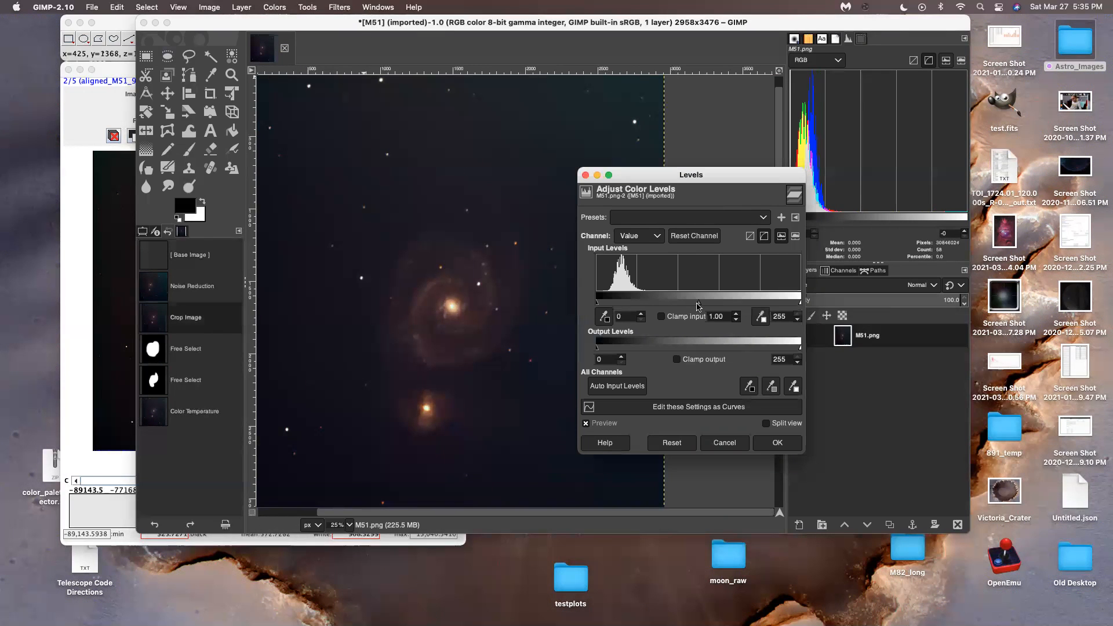
{"action": "left_click_drag", "start_coordinate": [698, 302], "coordinate": [689, 302]}
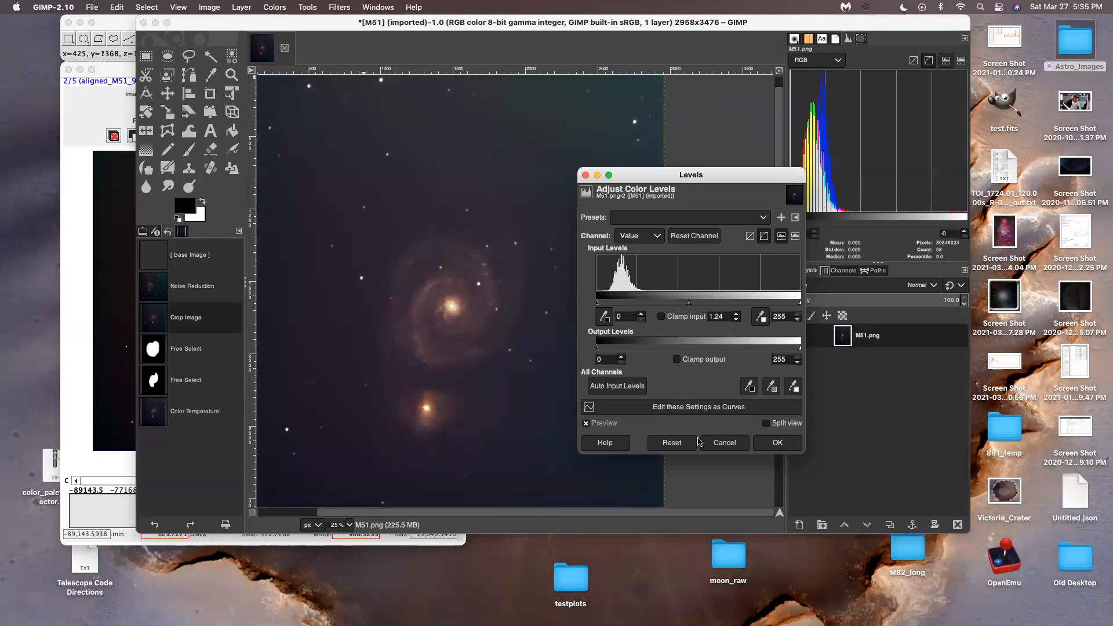
{"action": "left_click", "coordinate": [682, 444]}
- Convert the levels to Curves and brighten the Value channel with points at input 22, output 24 and input 124, output 146
{"action": "left_click", "coordinate": [697, 406]}
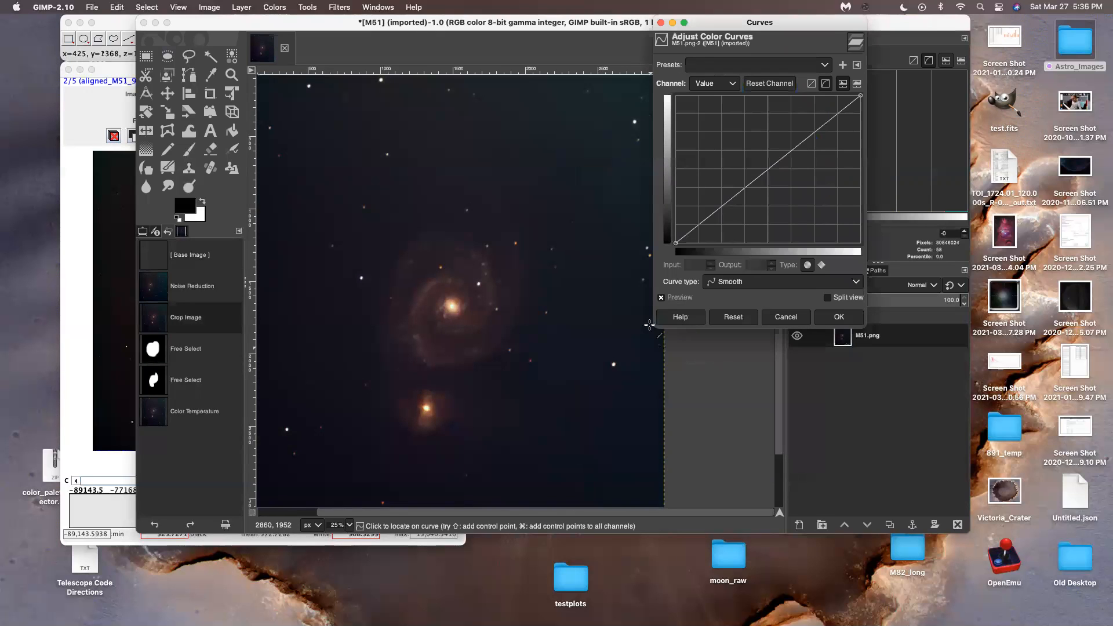
{"action": "mouse_move", "coordinate": [691, 227]}
{"action": "left_mouse_down"}
{"action": "mouse_move", "coordinate": [698, 236]}
{"action": "mouse_move", "coordinate": [688, 224]}
{"action": "left_mouse_up"}
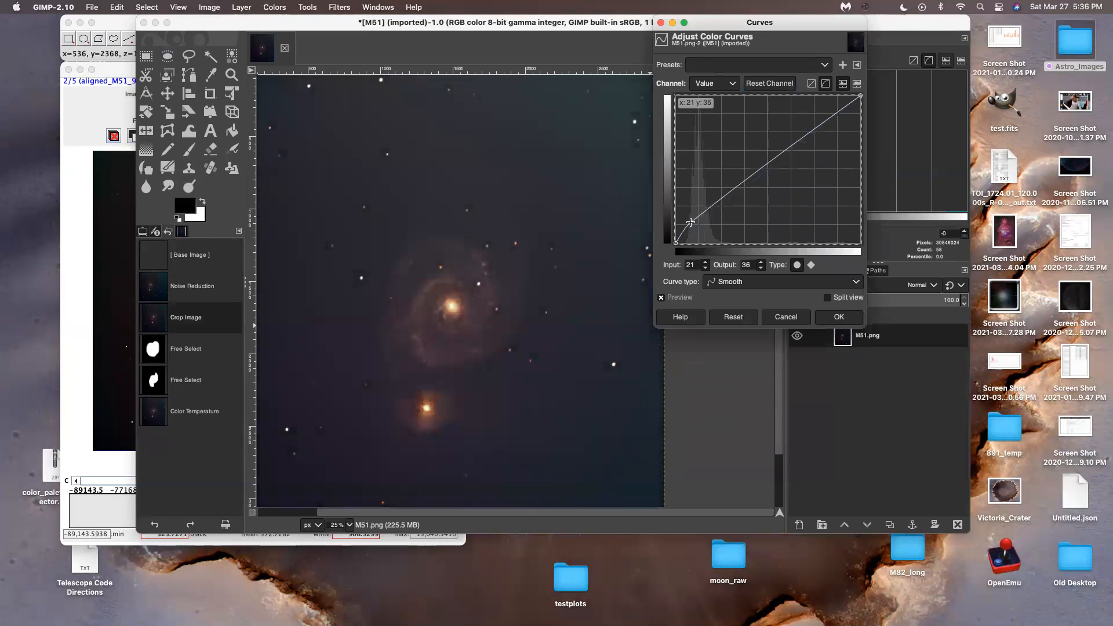
{"action": "left_click", "coordinate": [776, 172]}
{"action": "left_click_drag", "start_coordinate": [776, 172], "coordinate": [765, 158]}
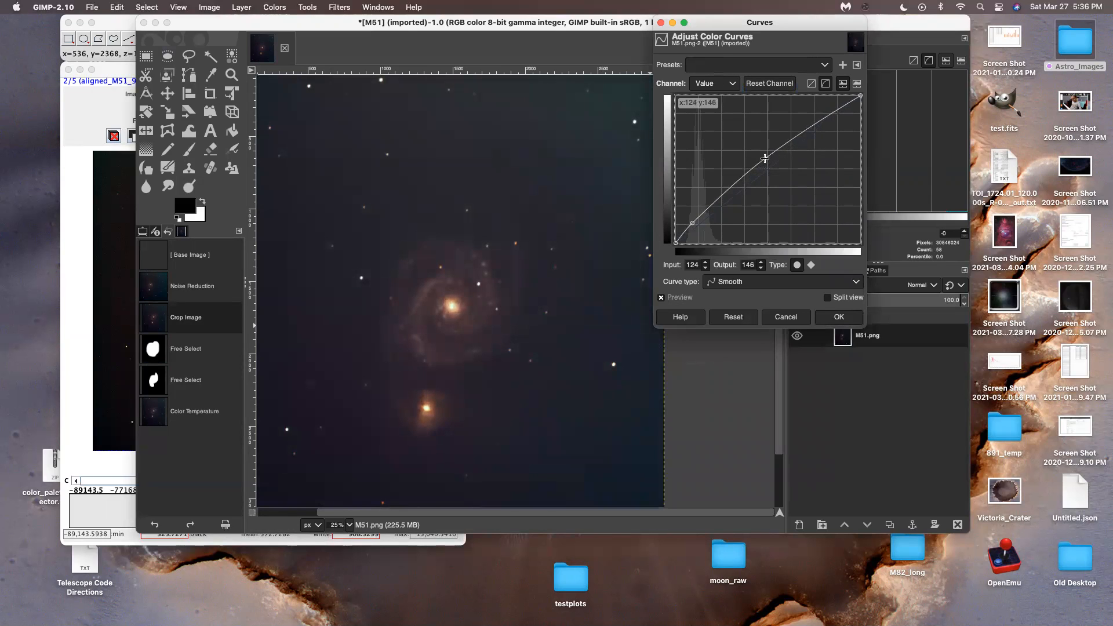
{"action": "left_click_drag", "start_coordinate": [693, 223], "coordinate": [692, 229]}
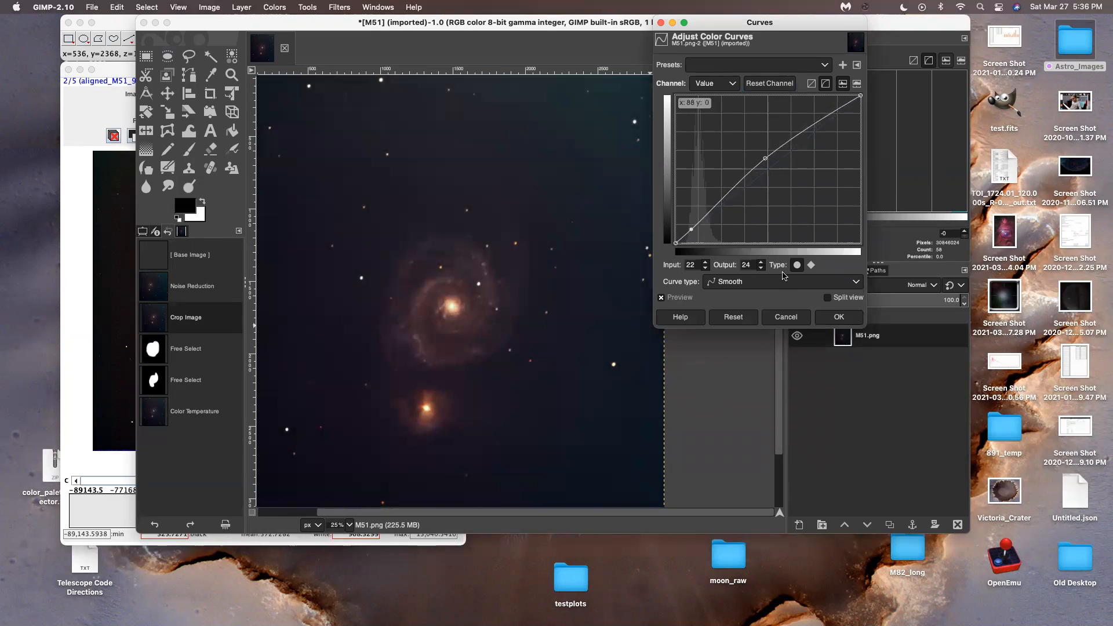
{"action": "left_click", "coordinate": [839, 316]}
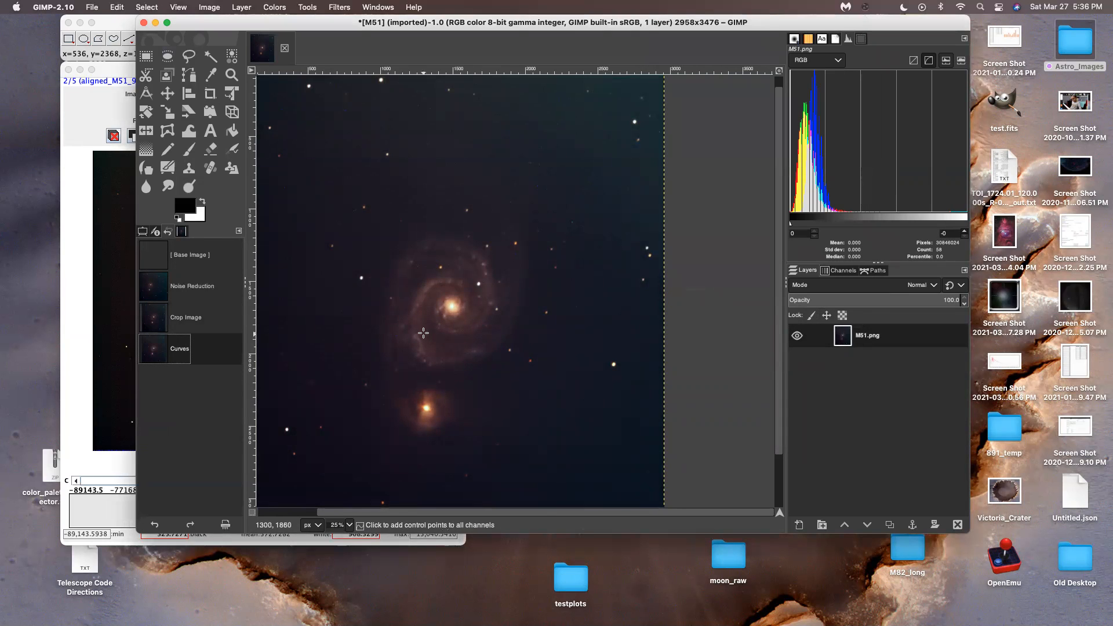
- Overwrite M51.png with the processed image
{"action": "scroll", "coordinate": [421, 331], "scroll_direction": "down", "scroll_amount": 3}
{"action": "scroll", "coordinate": [418, 328], "scroll_direction": "up", "scroll_amount": 2}
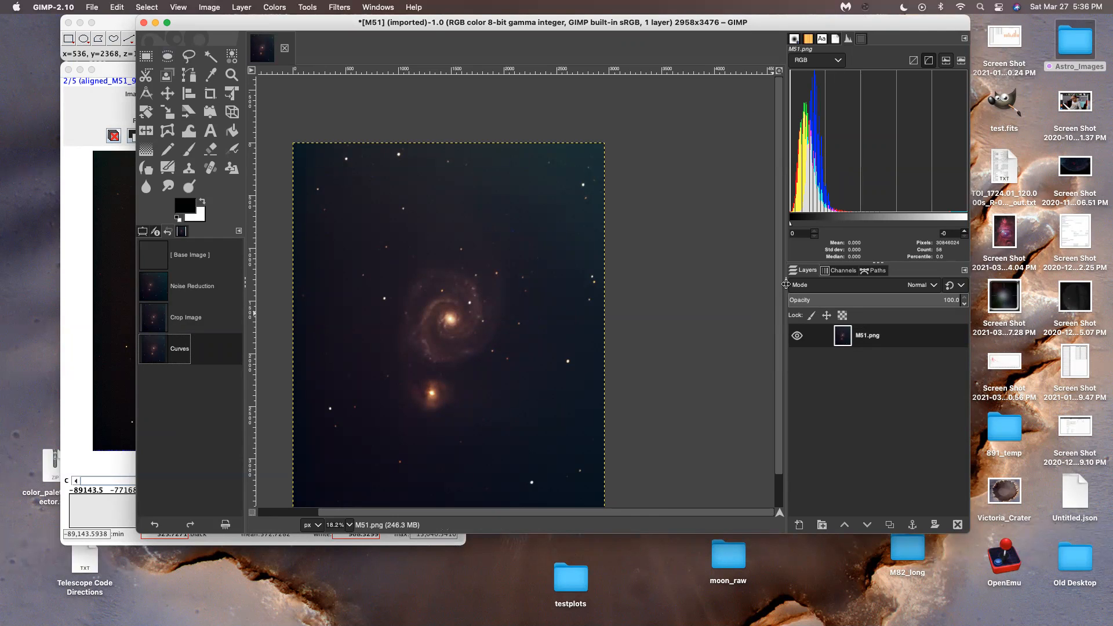
{"action": "scroll", "coordinate": [432, 517], "scroll_direction": "left", "scroll_amount": 4}
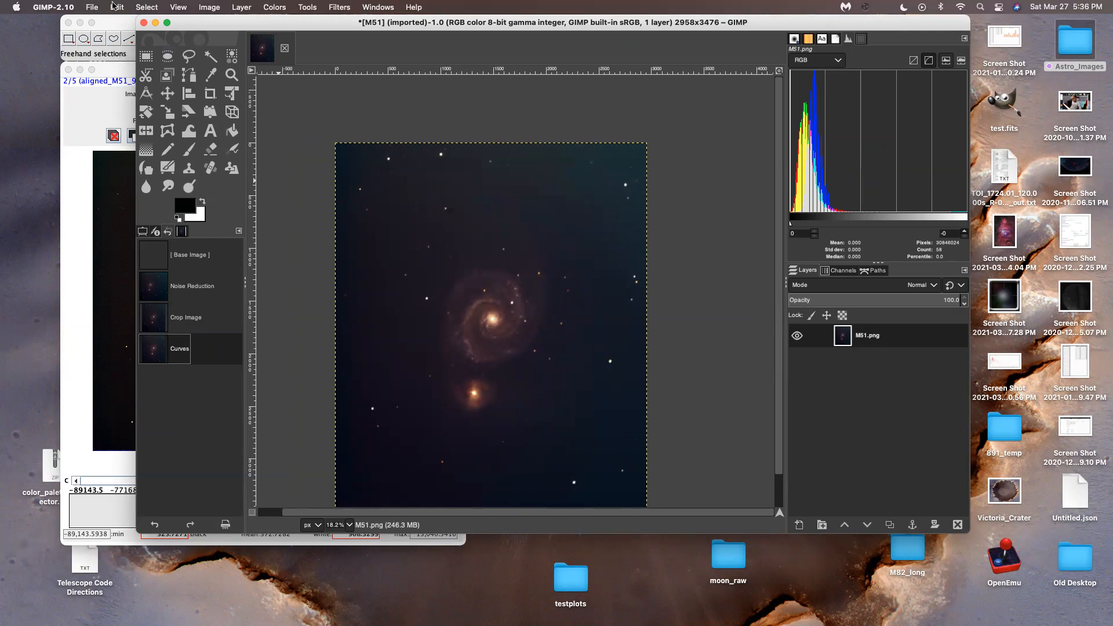
{"action": "left_click", "coordinate": [91, 7]}
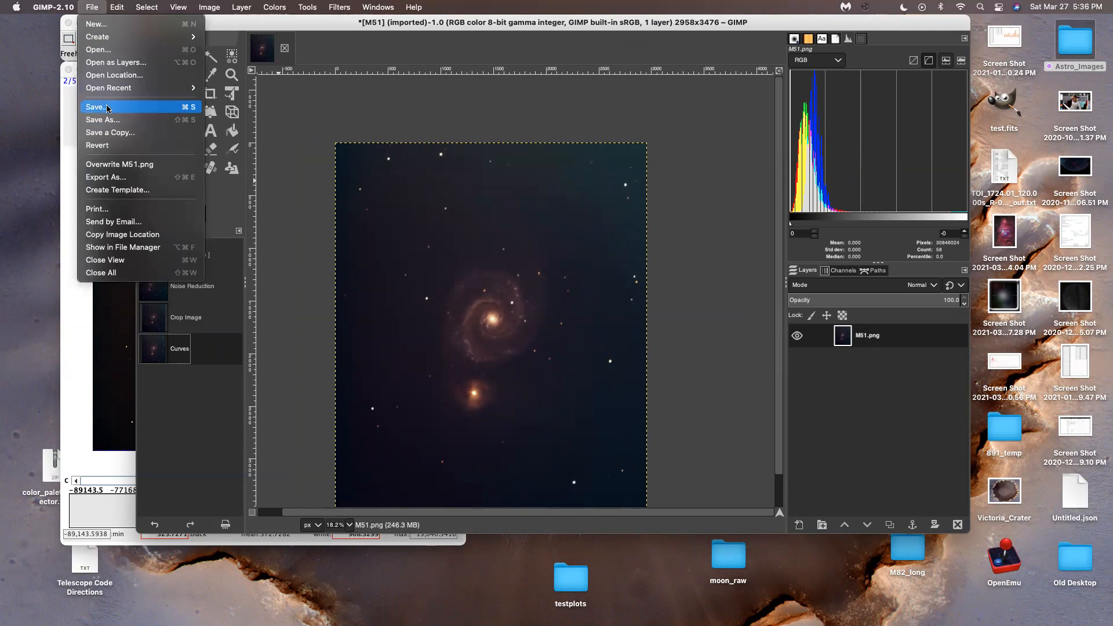
{"action": "left_click", "coordinate": [106, 167]}
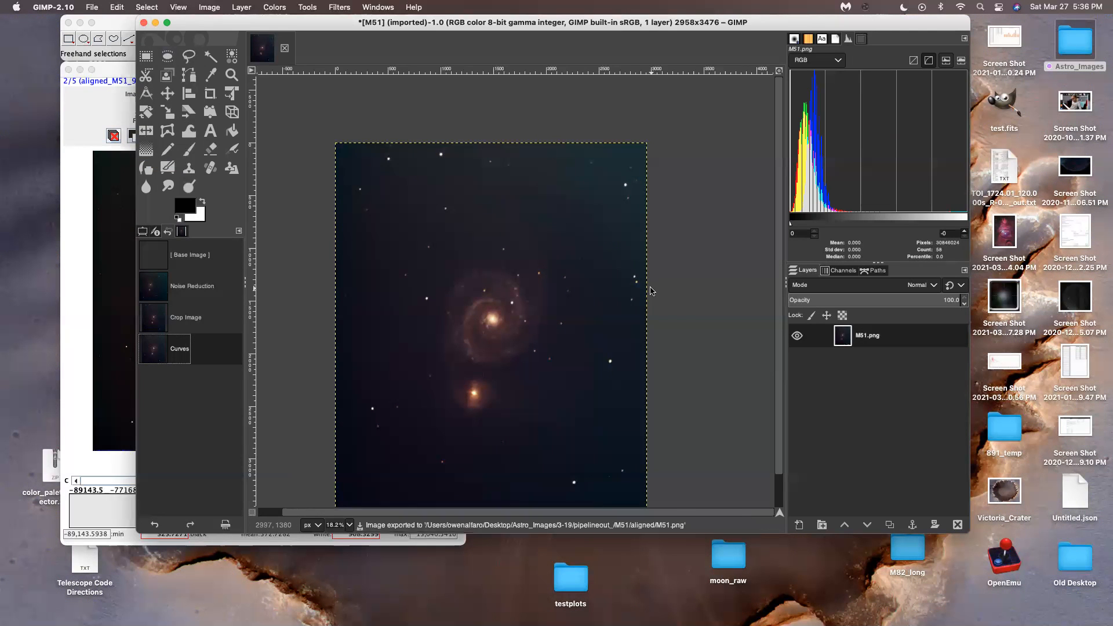
- Switch to Astro Pixel Processor and set the working directory to the pipelineout_ folder inside Desktop/Astro_Images/3-19
{"action": "key", "text": "super+space"}
{"action": "type", "text": "ast"}
{"action": "key", "text": "Return"}
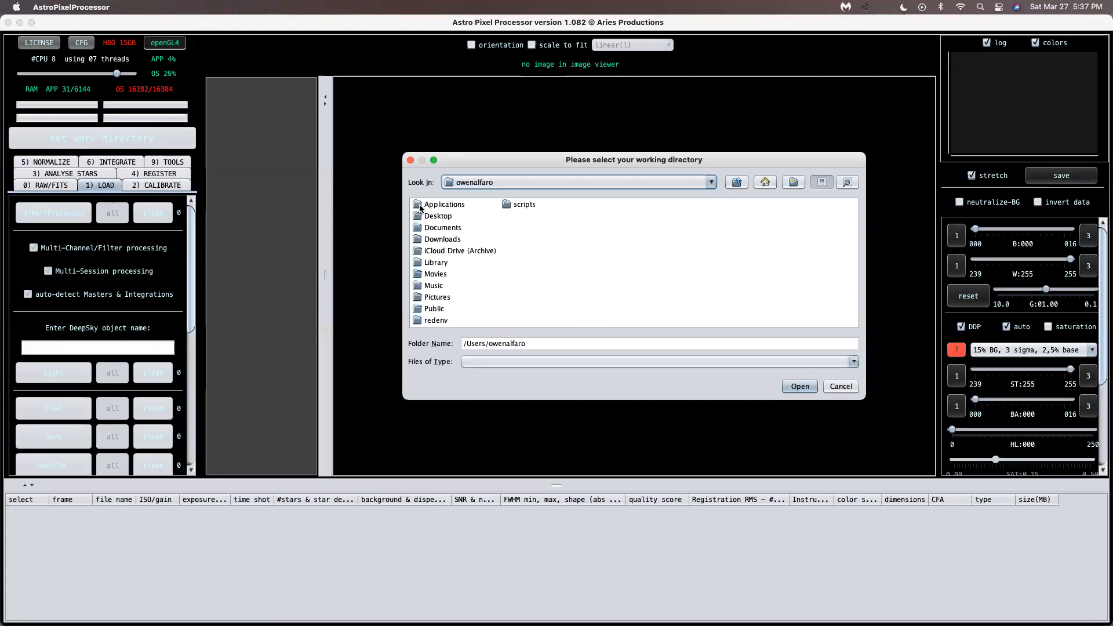
{"action": "double_click", "coordinate": [419, 216]}
{"action": "double_click", "coordinate": [418, 216]}
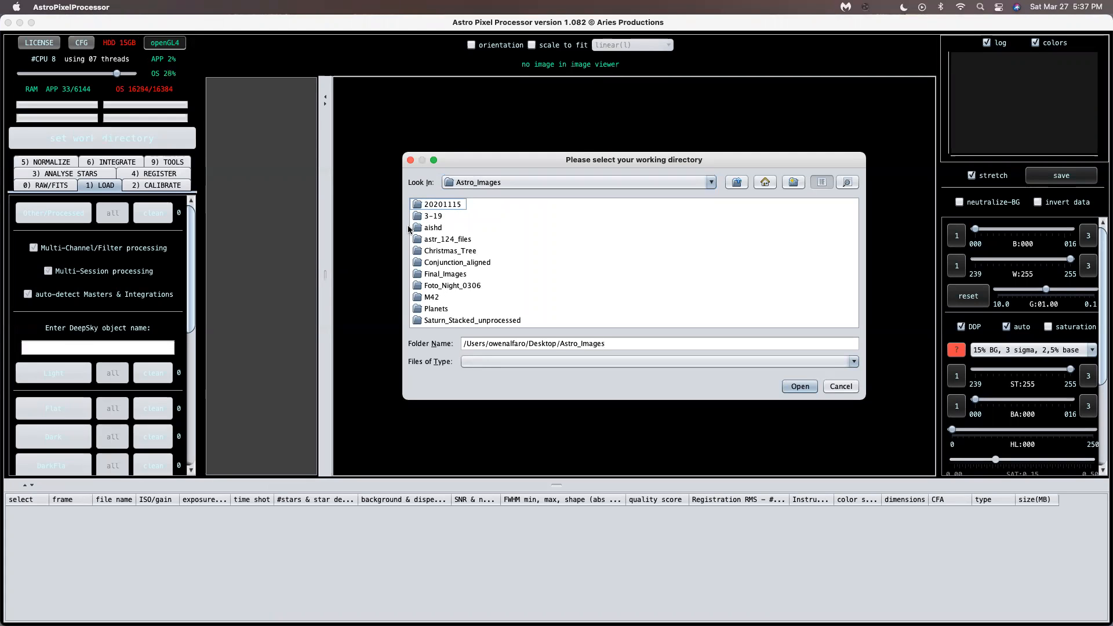
{"action": "left_click", "coordinate": [418, 218]}
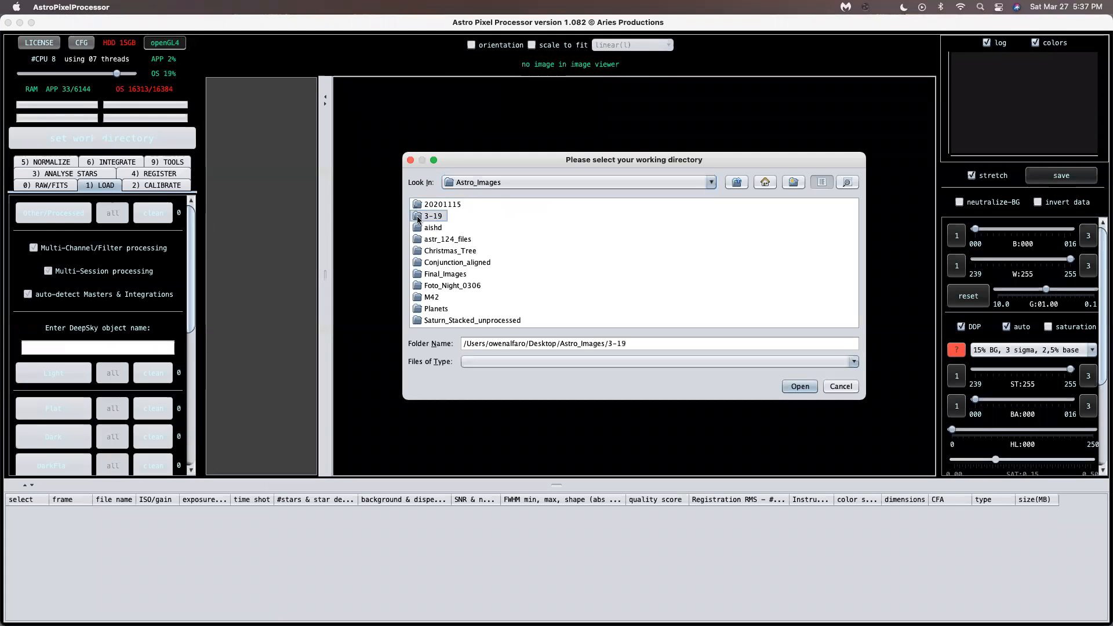
{"action": "double_click", "coordinate": [418, 218]}
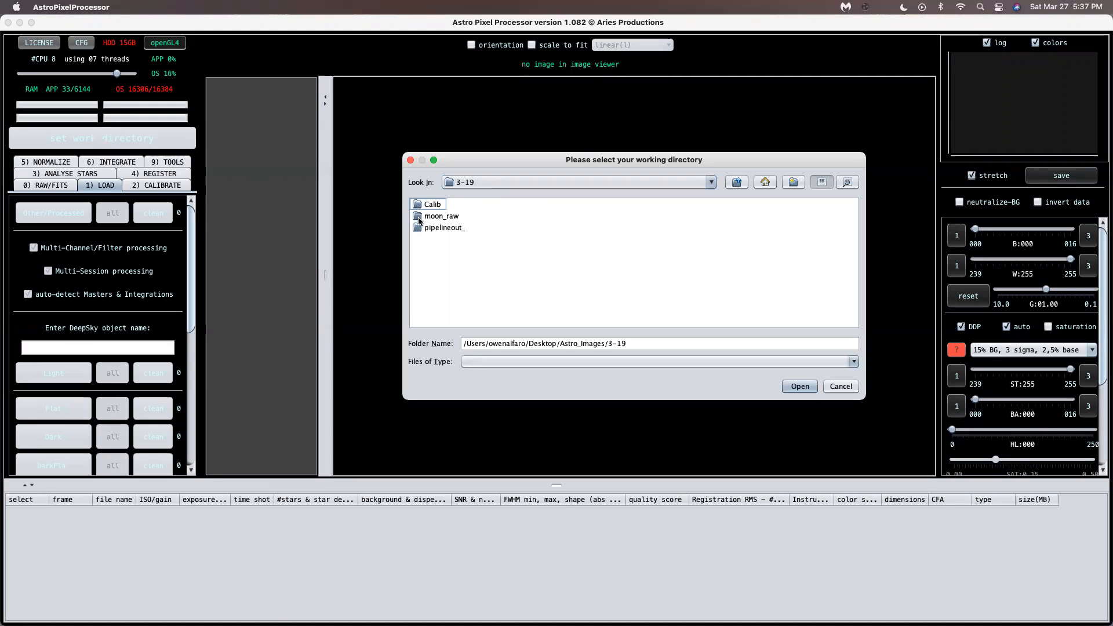
{"action": "double_click", "coordinate": [419, 228]}
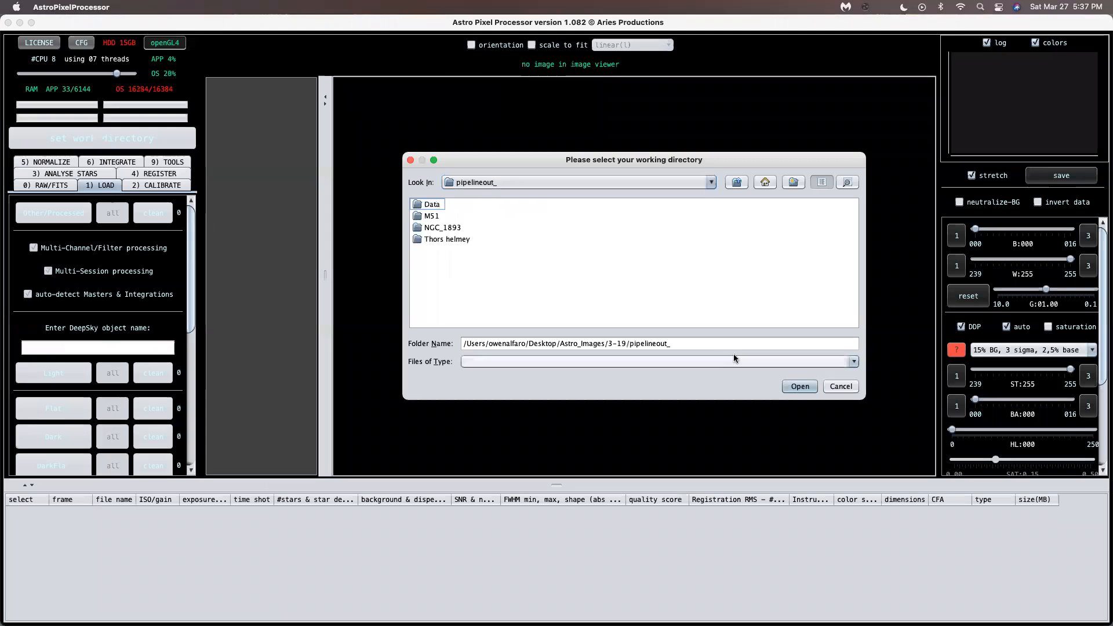
{"action": "left_click", "coordinate": [797, 387]}
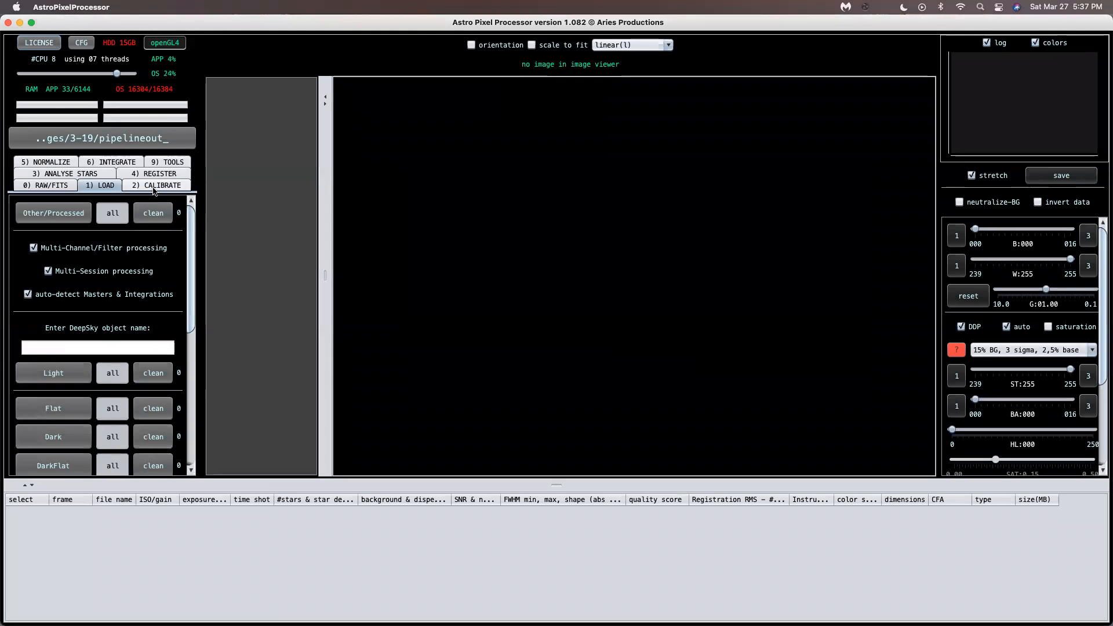
- Start the remove light pollution tool and browse for the stack in M51/aligned/New Folder With Items
{"action": "left_click", "coordinate": [155, 163]}
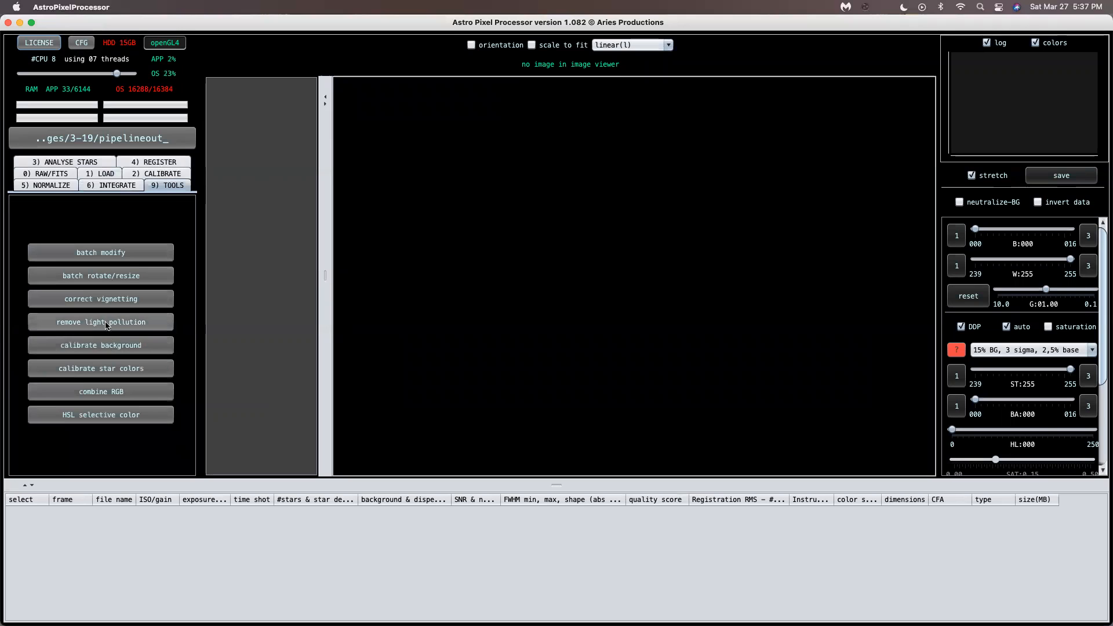
{"action": "left_click", "coordinate": [107, 344]}
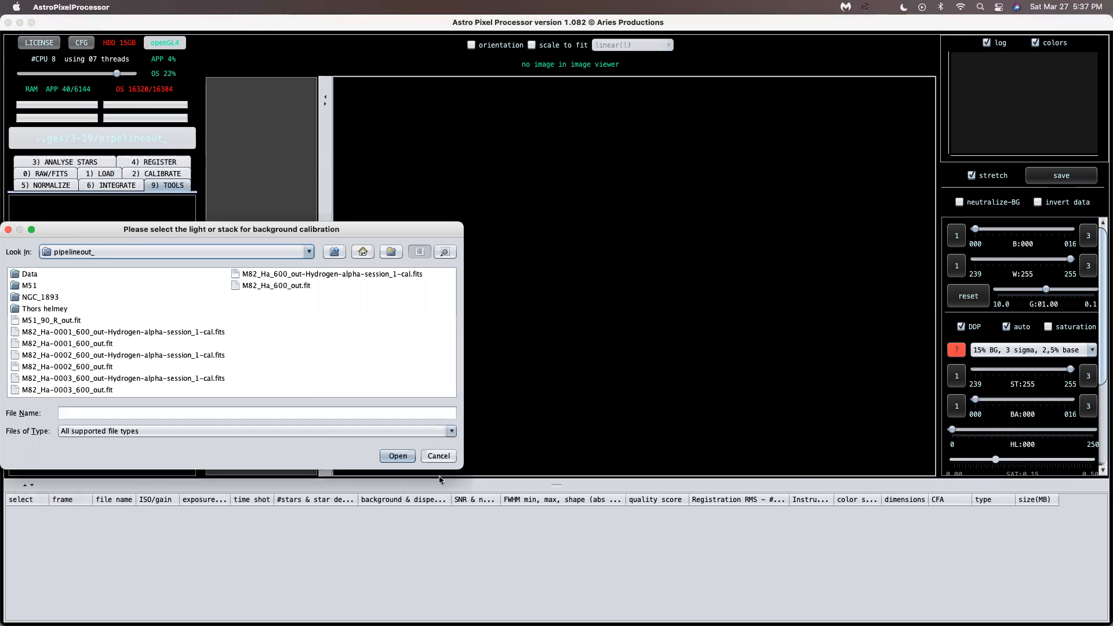
{"action": "left_click", "coordinate": [436, 456]}
{"action": "left_click", "coordinate": [107, 323]}
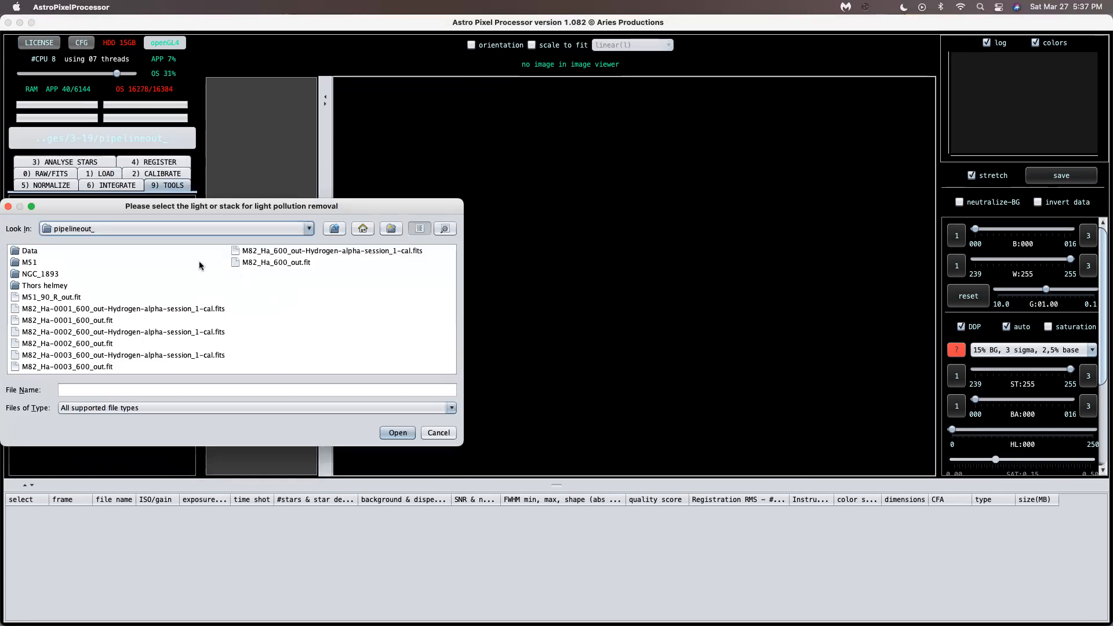
{"action": "left_click", "coordinate": [13, 264]}
{"action": "double_click", "coordinate": [14, 264]}
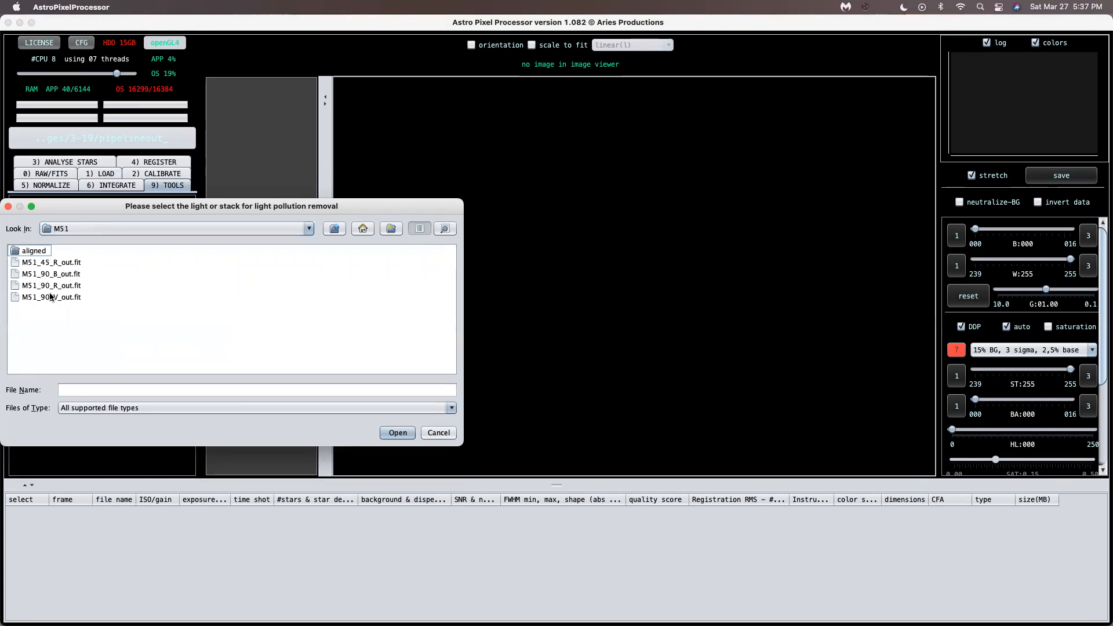
{"action": "double_click", "coordinate": [21, 253]}
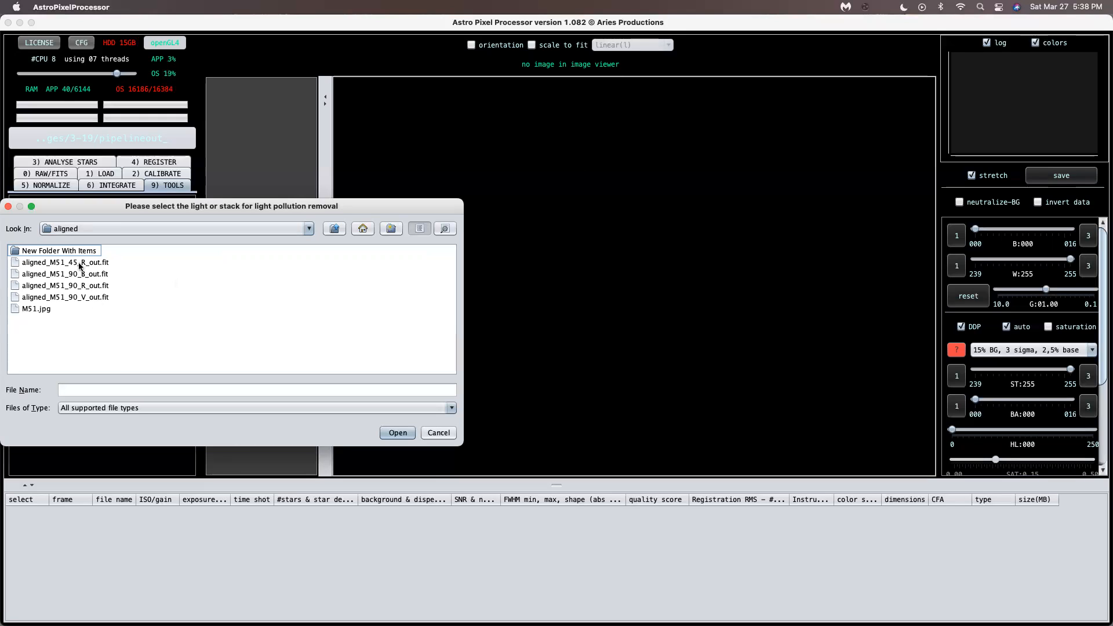
{"action": "double_click", "coordinate": [25, 253]}
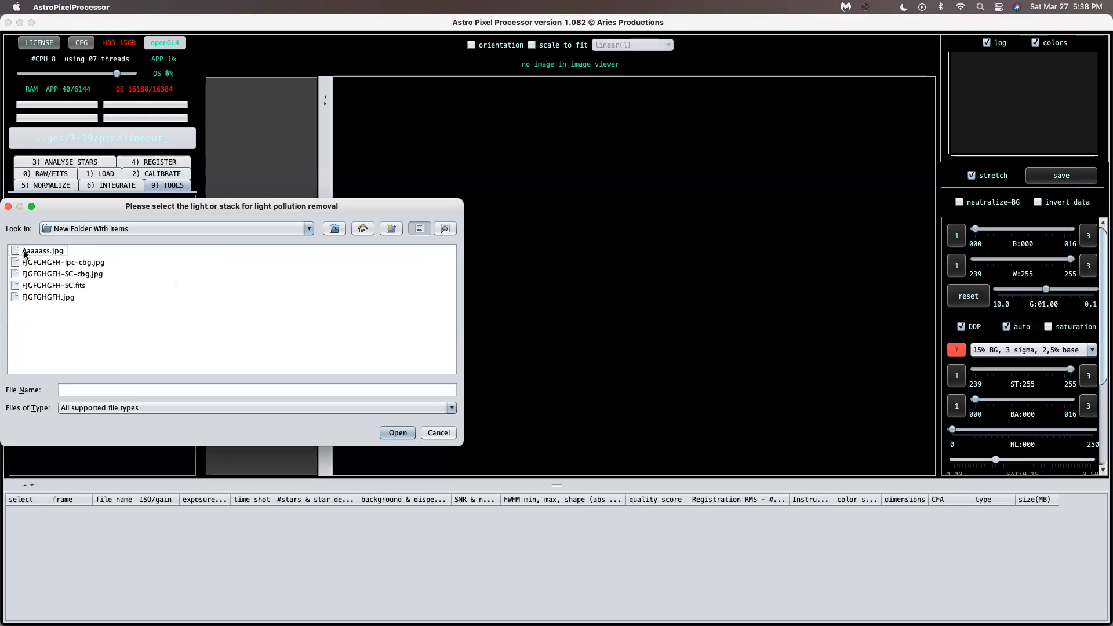
- Look for the exported M51 image in the aligned, M51 and 3-19 folders of the light pollution file chooser
{"action": "left_click", "coordinate": [158, 232]}
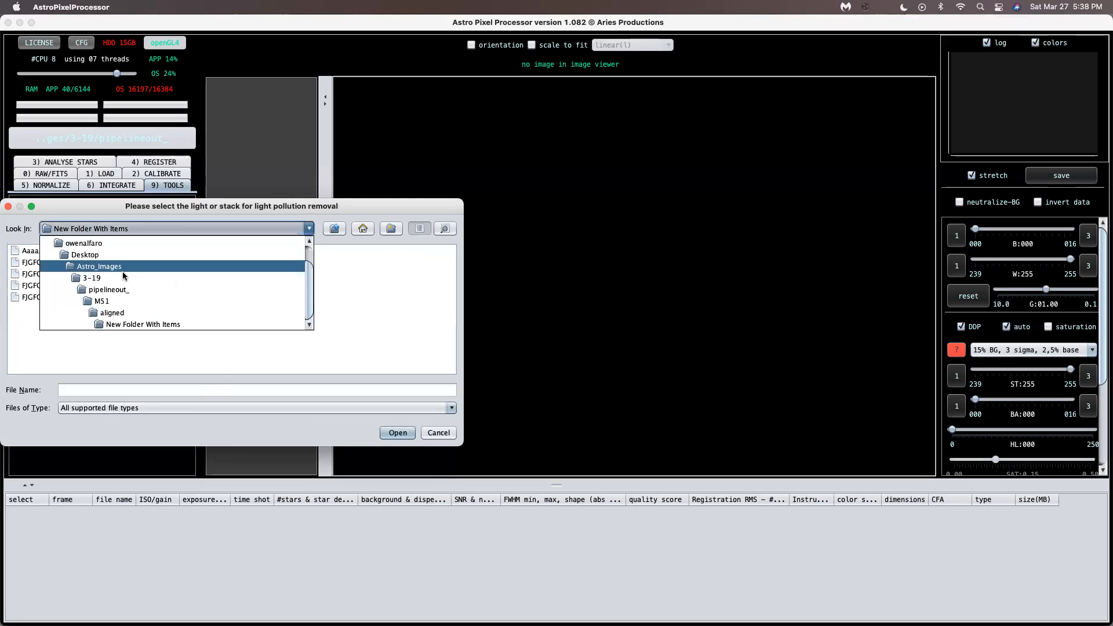
{"action": "left_click", "coordinate": [118, 315]}
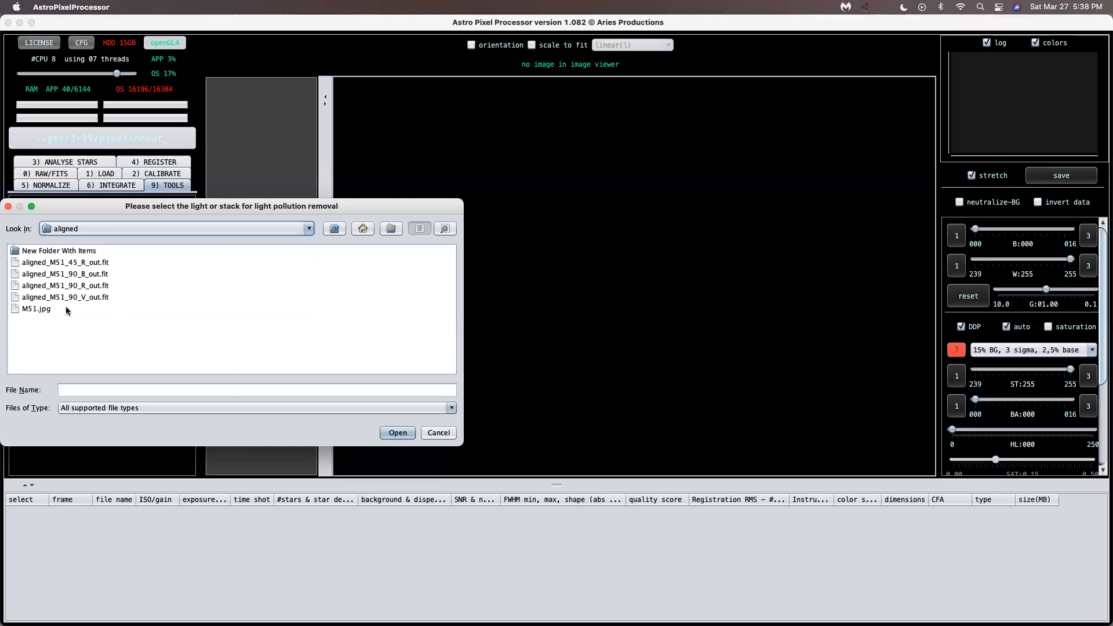
{"action": "left_click", "coordinate": [58, 227]}
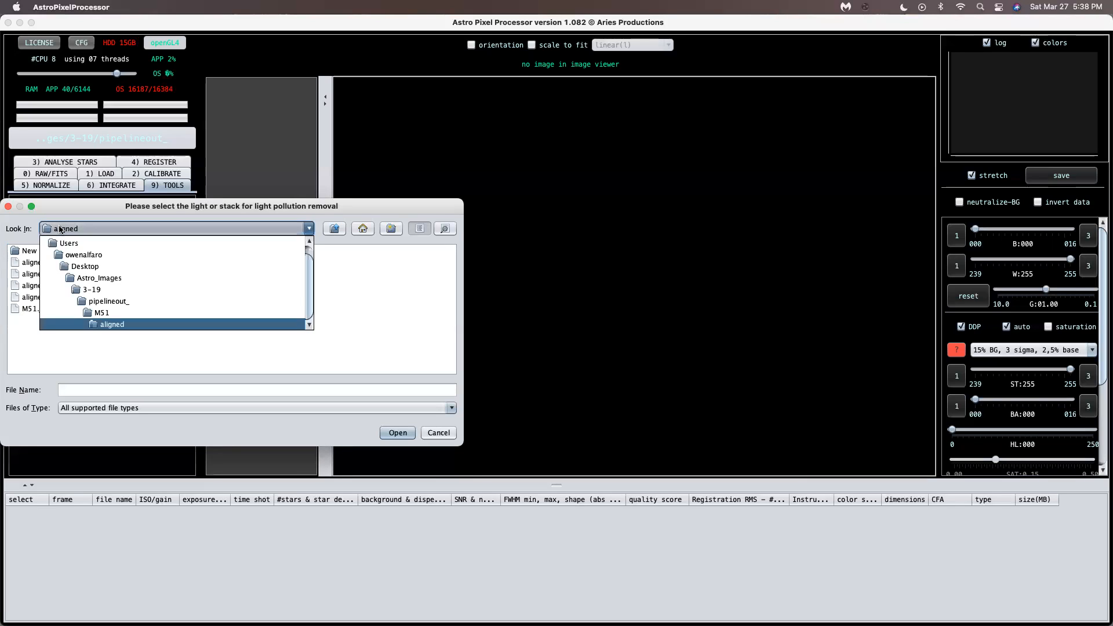
{"action": "left_click", "coordinate": [92, 312]}
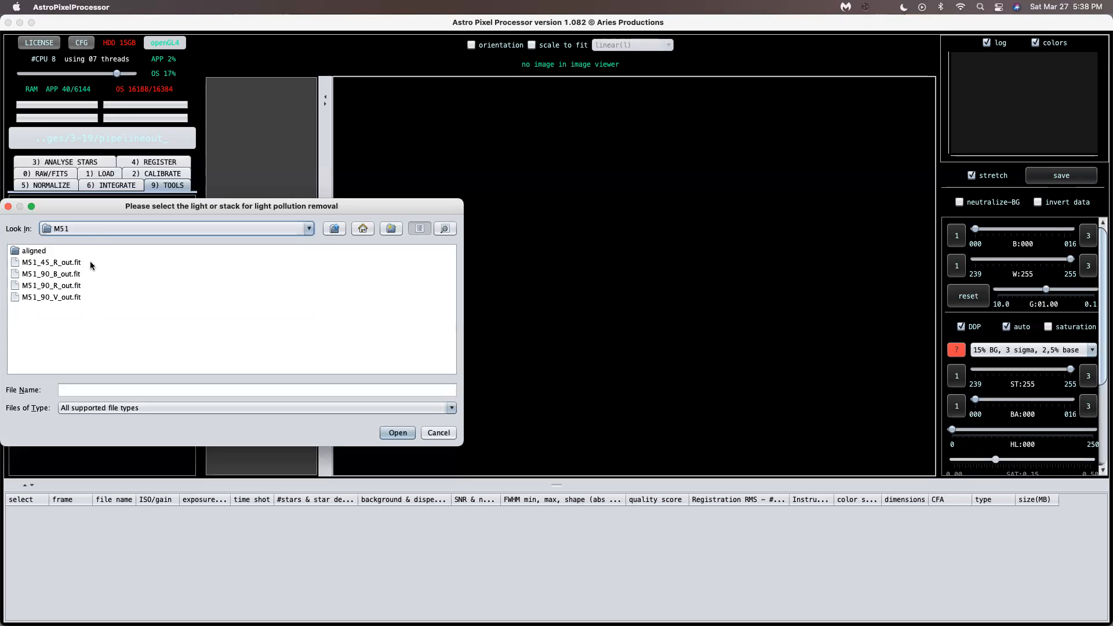
{"action": "left_click", "coordinate": [96, 231]}
{"action": "left_click", "coordinate": [99, 301]}
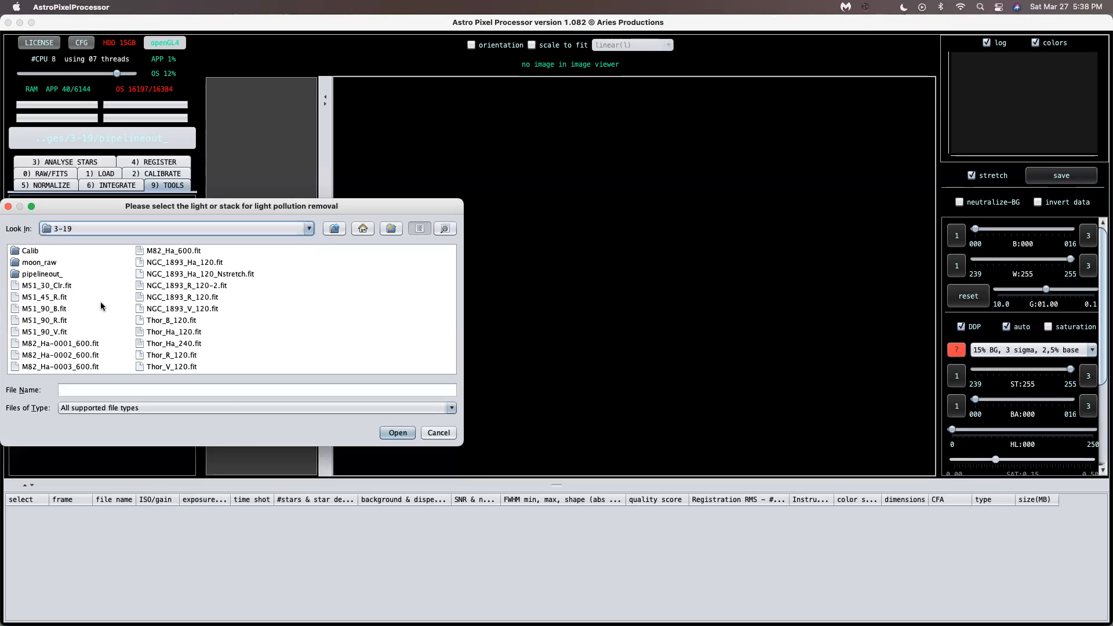
- Browse from the 3-19 folder back through pipelineout_ and M51 into the aligned folder
{"action": "left_click", "coordinate": [159, 231]}
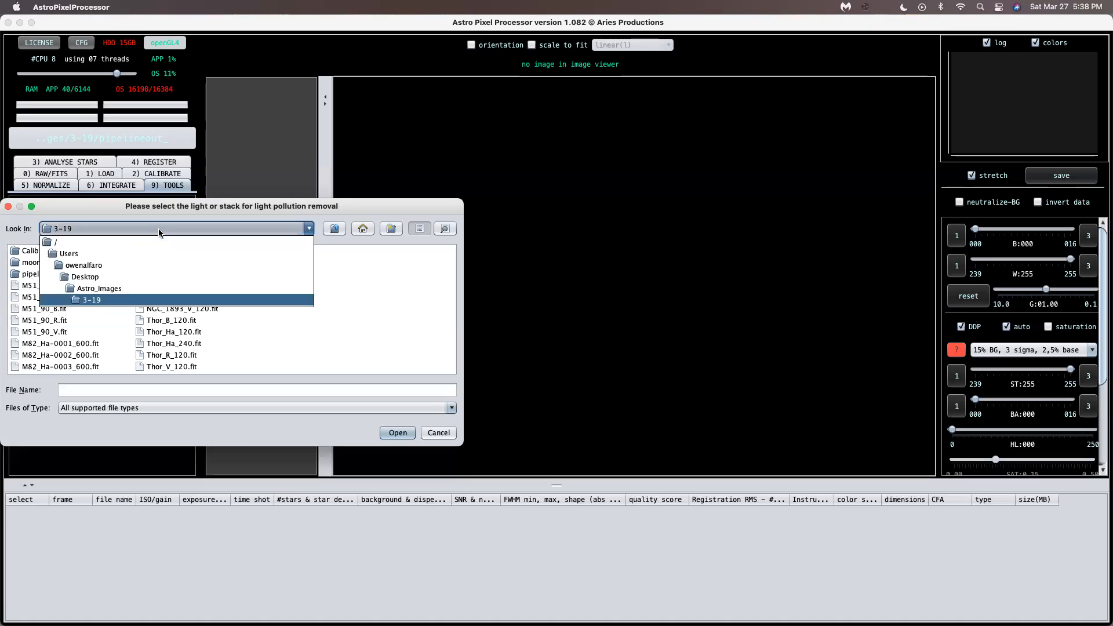
{"action": "left_click", "coordinate": [139, 298]}
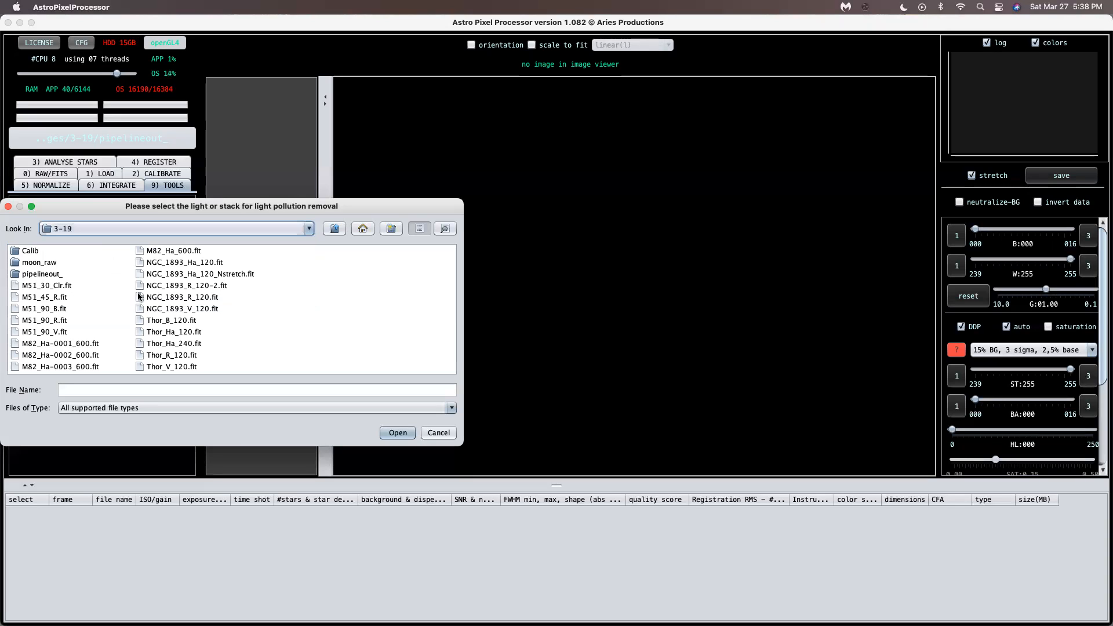
{"action": "left_click", "coordinate": [137, 228]}
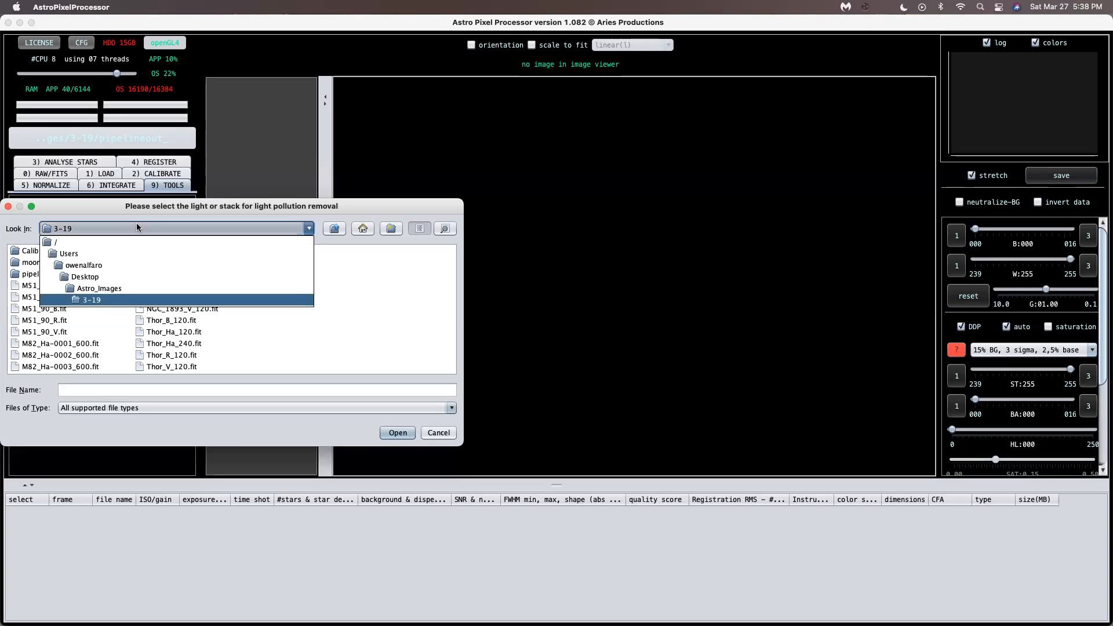
{"action": "left_click", "coordinate": [138, 298]}
{"action": "double_click", "coordinate": [51, 274]}
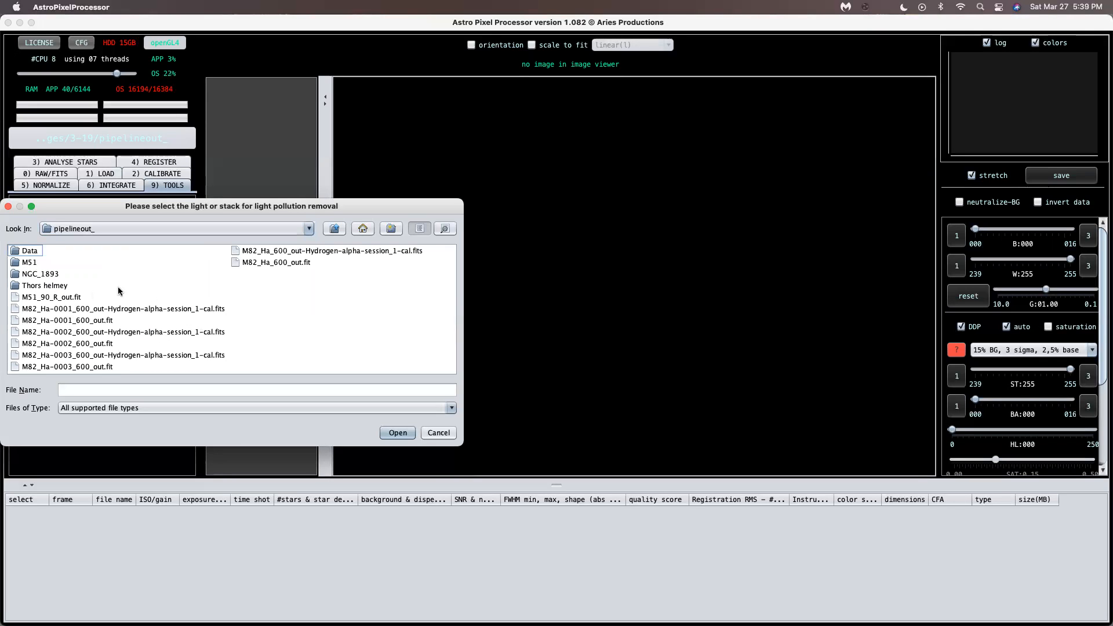
{"action": "double_click", "coordinate": [17, 263]}
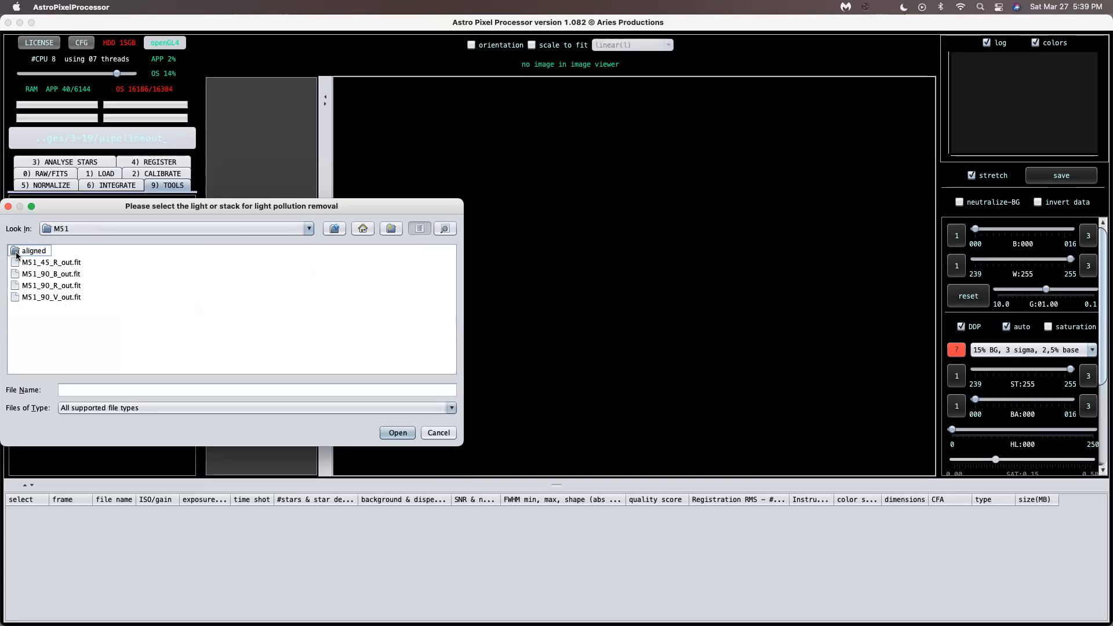
{"action": "double_click", "coordinate": [19, 251]}
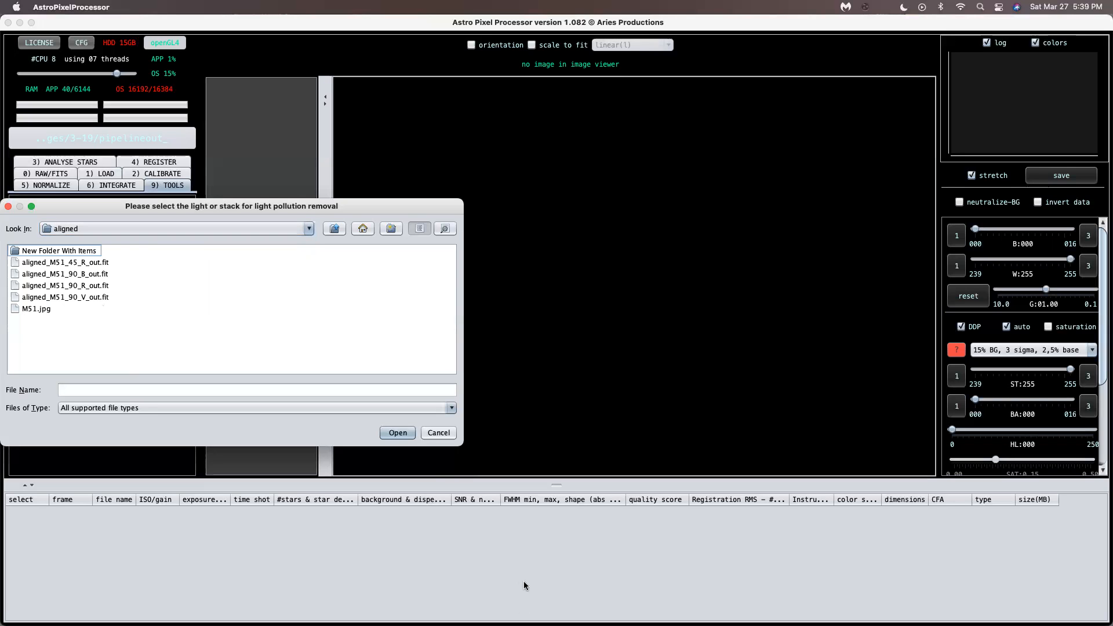
- Switch to GIMP, check the M51 image's save folder with Save As, and return to Astro Pixel Processor
{"action": "key", "text": "super+Tab"}
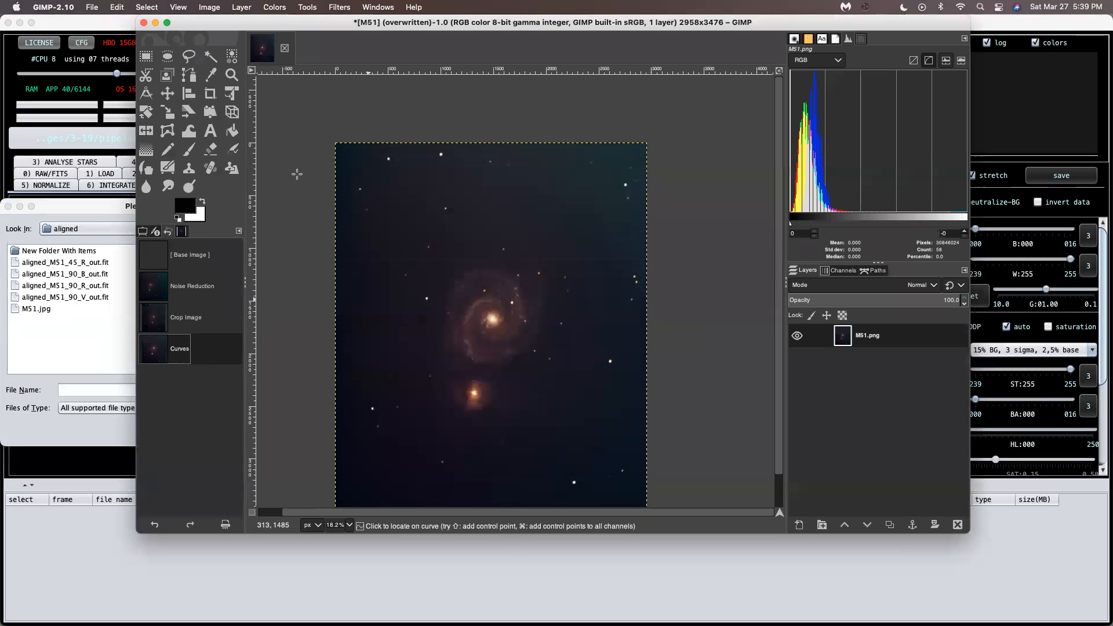
{"action": "mouse_move", "coordinate": [276, 22]}
{"action": "left_mouse_down"}
{"action": "mouse_move", "coordinate": [254, 78]}
{"action": "mouse_move", "coordinate": [253, 21]}
{"action": "left_mouse_up"}
{"action": "left_click", "coordinate": [91, 7]}
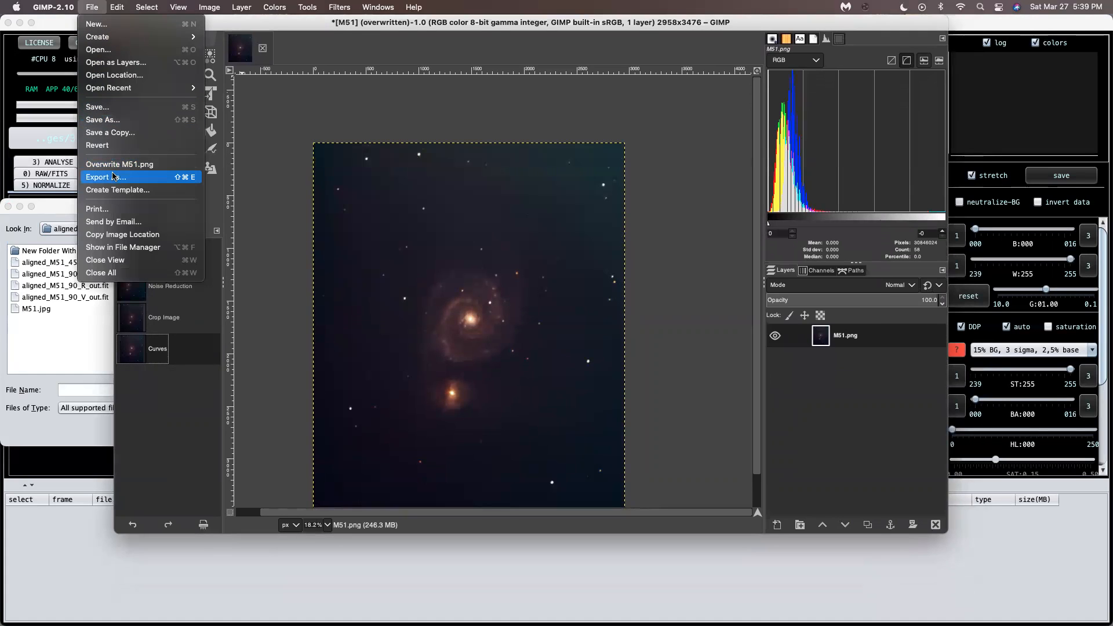
{"action": "left_click", "coordinate": [124, 120]}
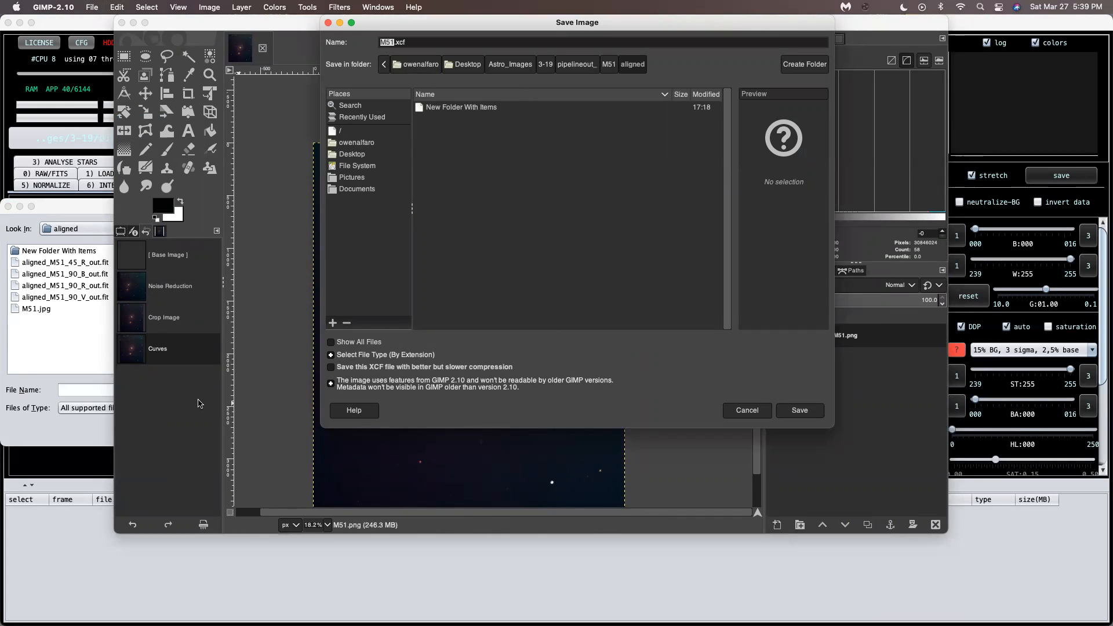
{"action": "left_click", "coordinate": [52, 263]}
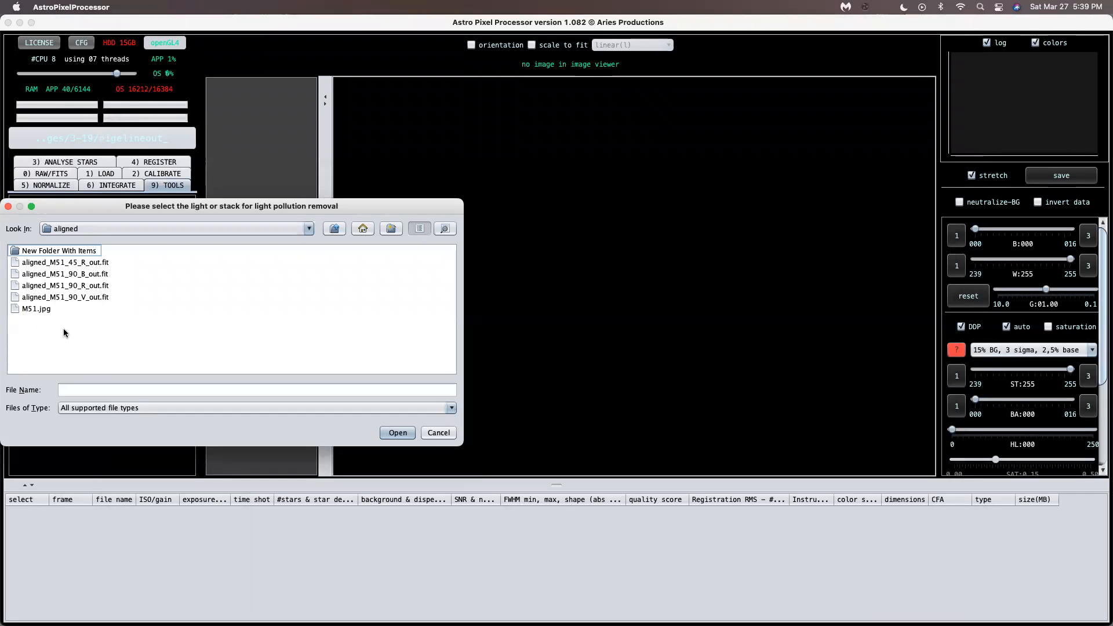
- Select M51.jpg in the aligned folder and examine which file types are supported for light pollution removal
{"action": "left_click", "coordinate": [45, 310]}
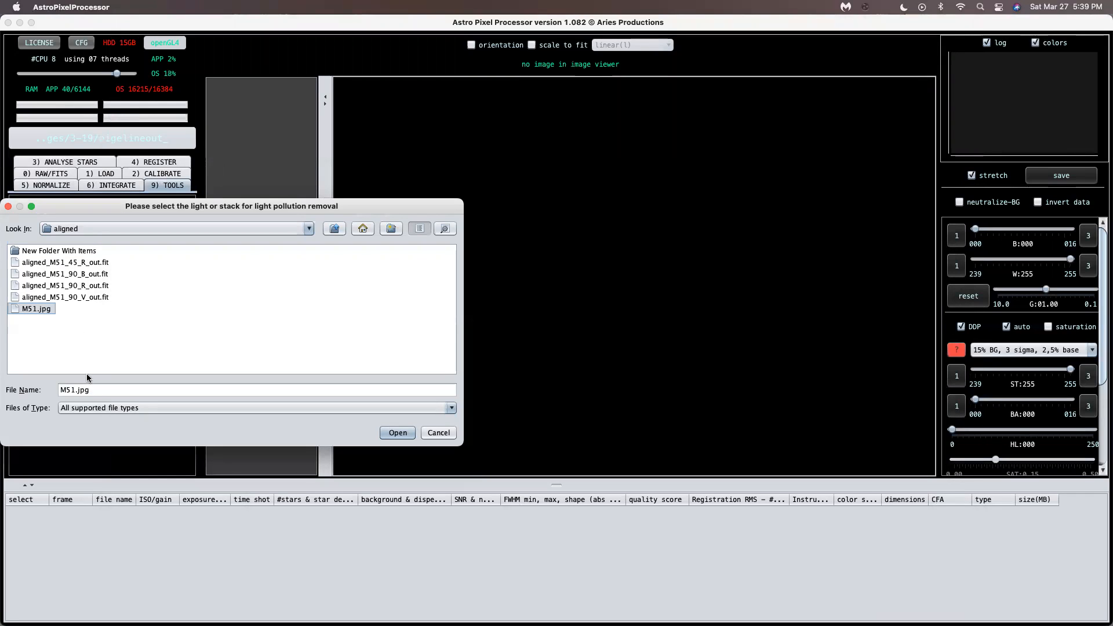
{"action": "left_click", "coordinate": [95, 411]}
{"action": "scroll", "coordinate": [119, 456], "scroll_direction": "down", "scroll_amount": 2}
{"action": "scroll", "coordinate": [118, 456], "scroll_direction": "down", "scroll_amount": 4}
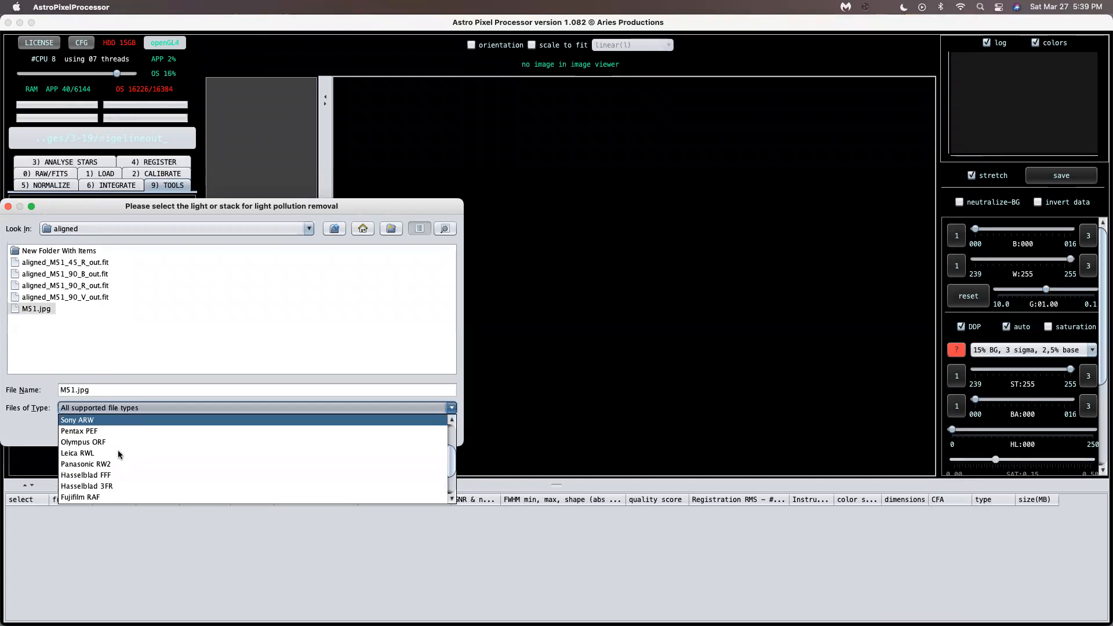
{"action": "scroll", "coordinate": [119, 456], "scroll_direction": "up", "scroll_amount": 4}
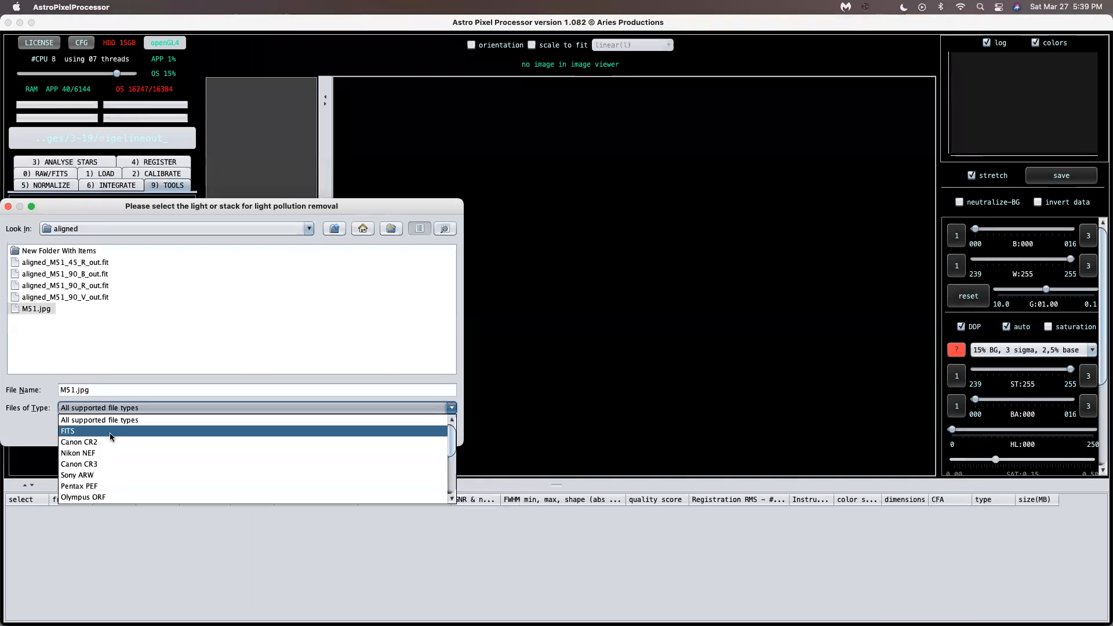
{"action": "scroll", "coordinate": [111, 437], "scroll_direction": "down", "scroll_amount": 7}
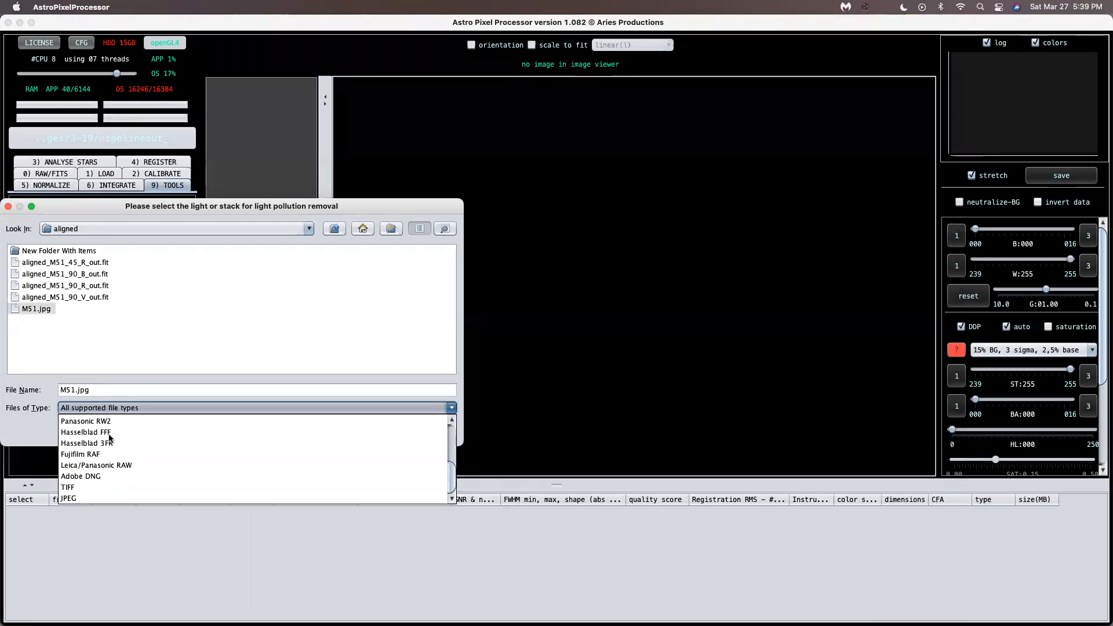
{"action": "scroll", "coordinate": [88, 500], "scroll_direction": "up", "scroll_amount": 7}
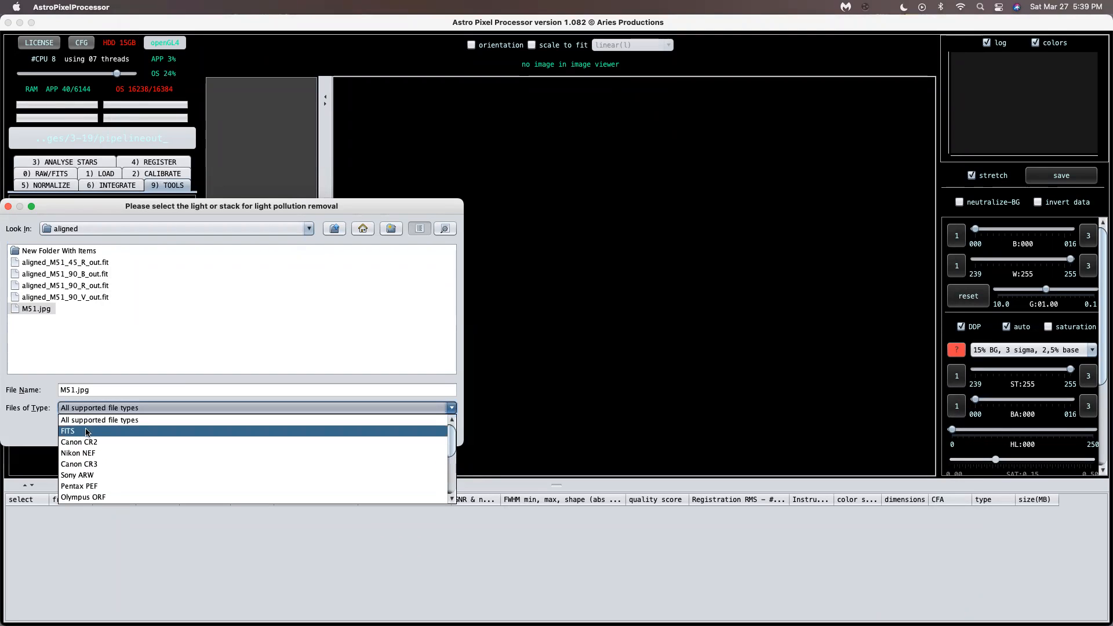
{"action": "left_click", "coordinate": [280, 354]}
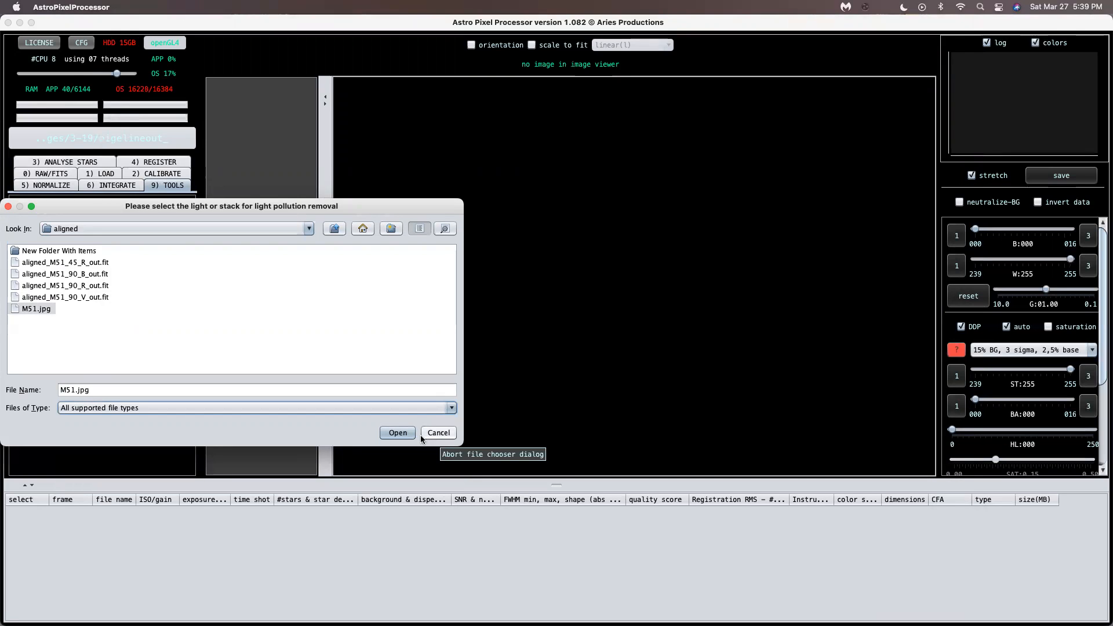
- Cancel the light pollution file selection and set the number of processing threads to 8
{"action": "left_click", "coordinate": [241, 409]}
{"action": "left_click", "coordinate": [244, 413]}
{"action": "left_click", "coordinate": [439, 432]}
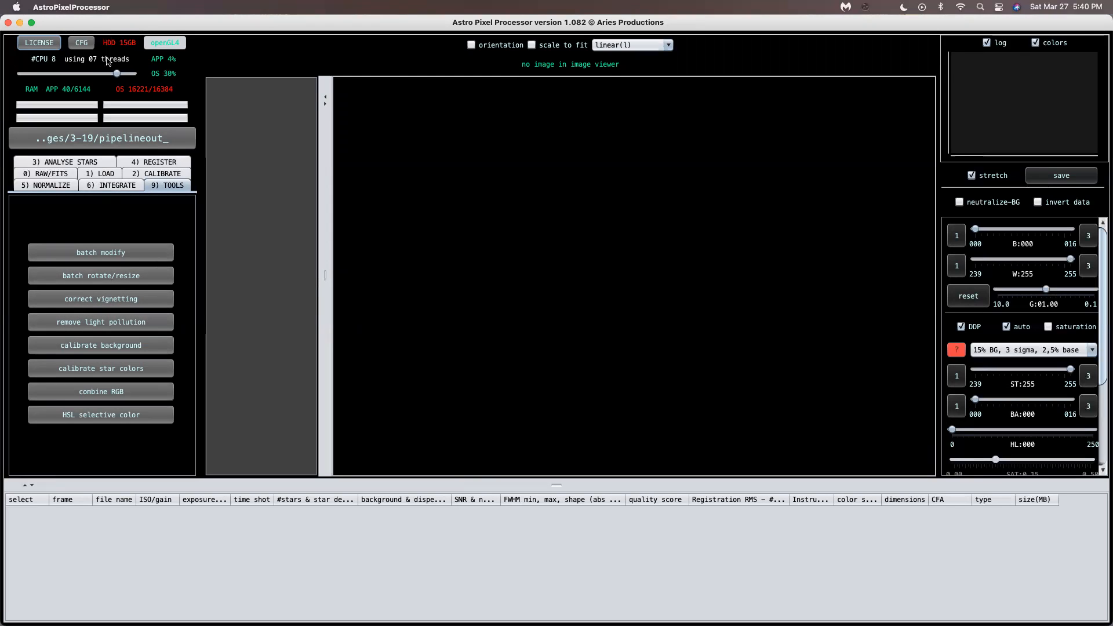
{"action": "left_click_drag", "start_coordinate": [117, 73], "coordinate": [132, 73]}
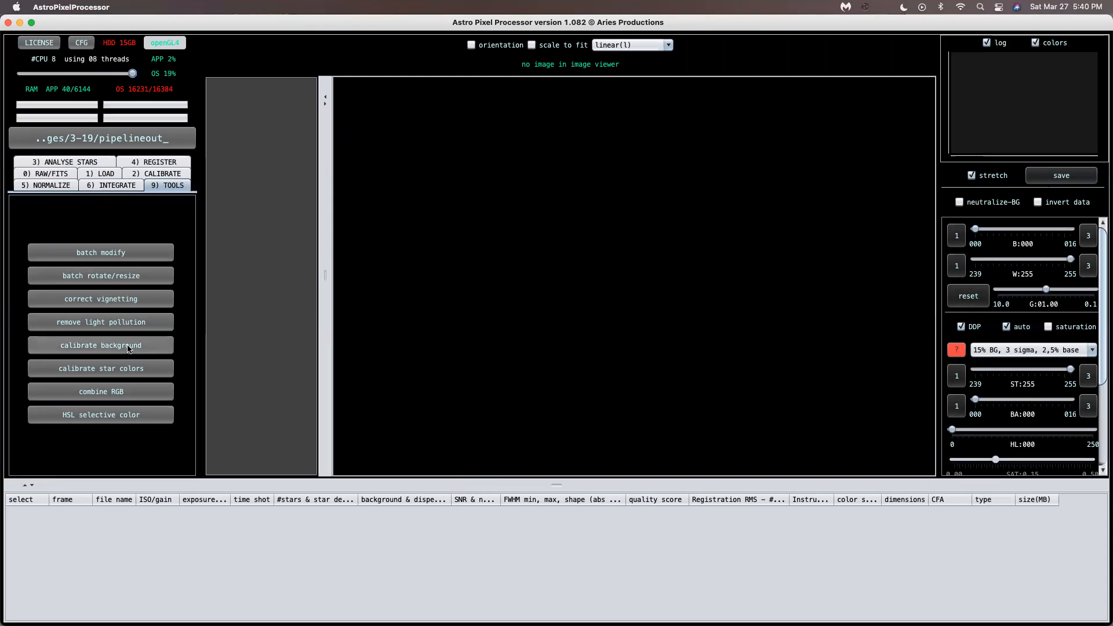
- Switch to Finder and compare the previews of M51.jpg and M51.png in the aligned folder
{"action": "key", "text": "super+Tab"}
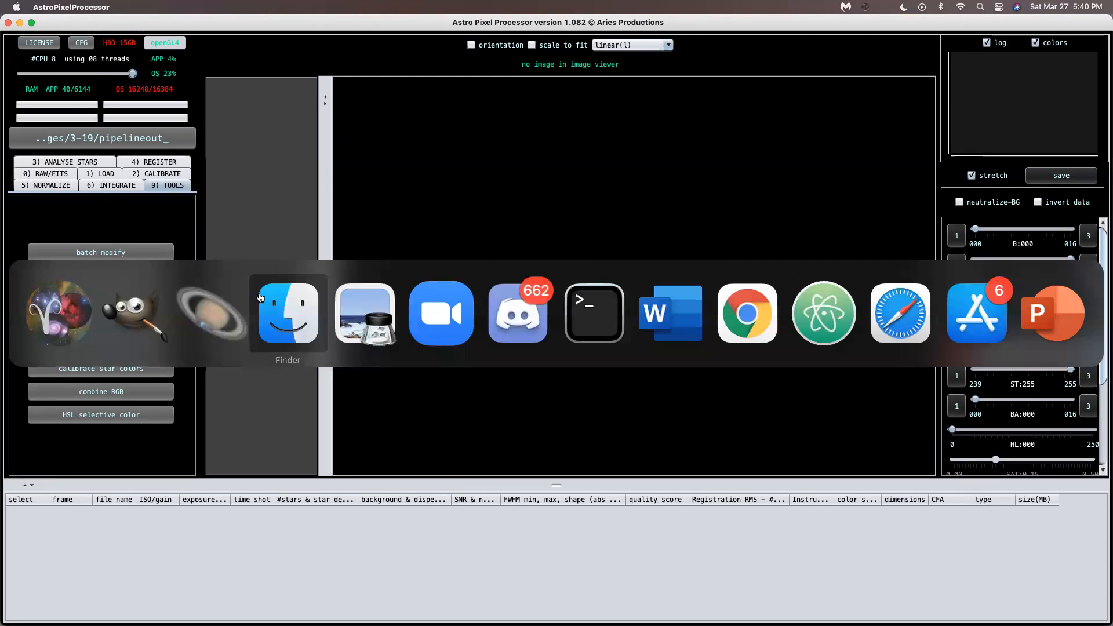
{"action": "left_click", "coordinate": [307, 306]}
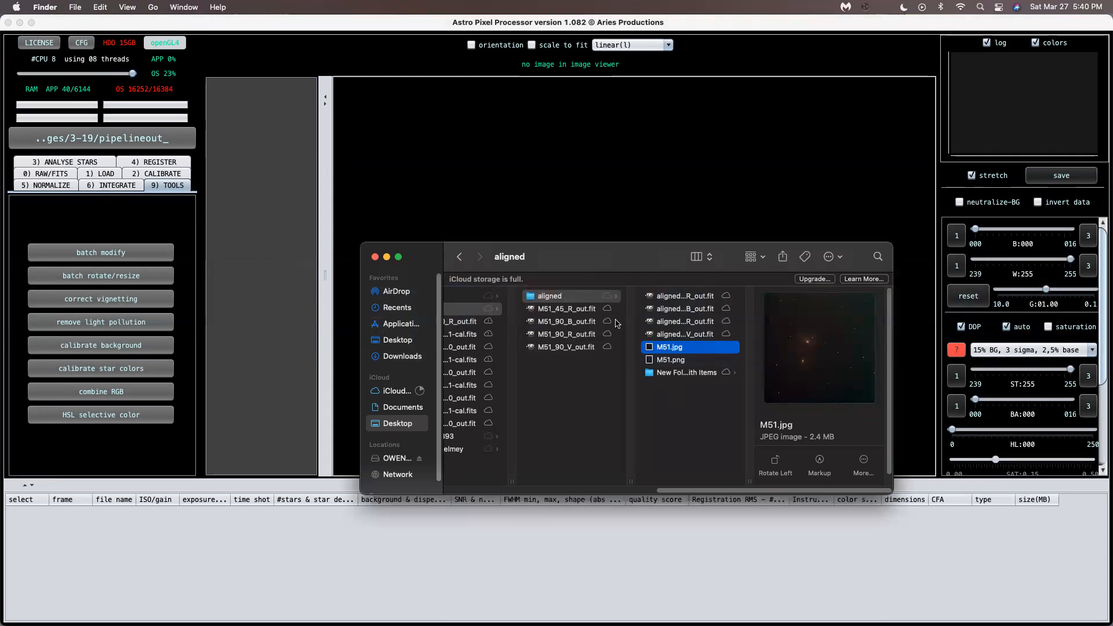
{"action": "scroll", "coordinate": [695, 492], "scroll_direction": "left", "scroll_amount": 3}
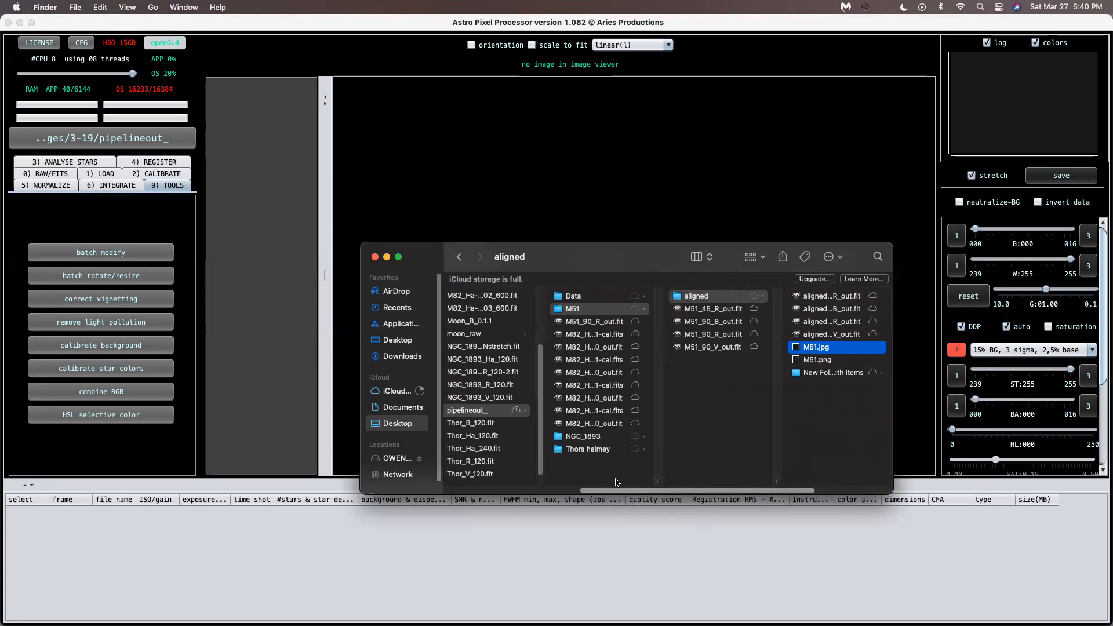
{"action": "left_click", "coordinate": [732, 360]}
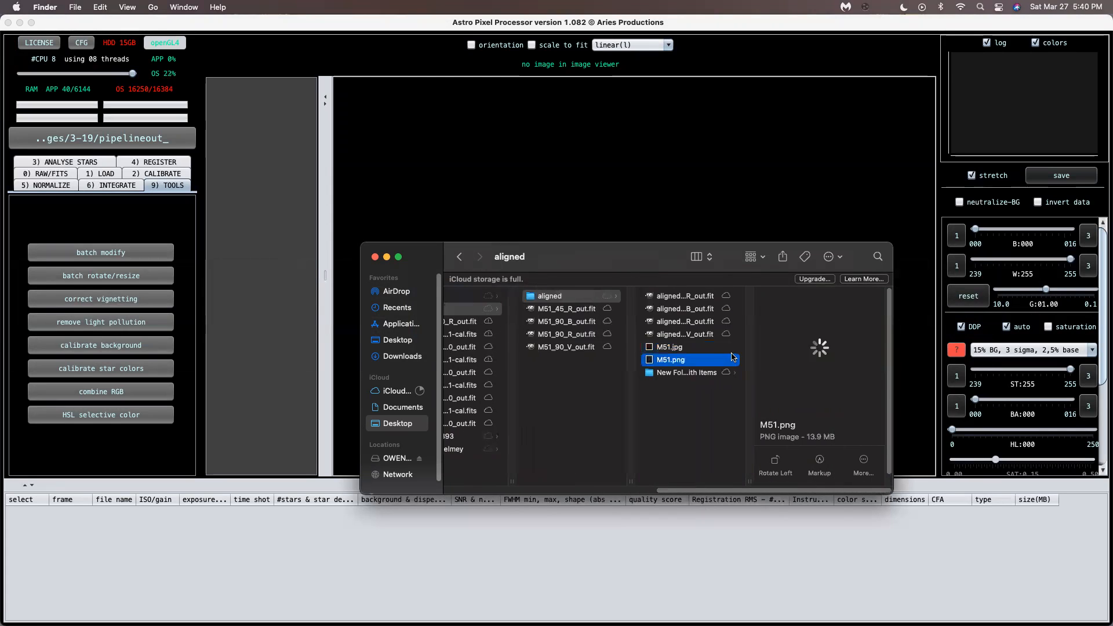
{"action": "key", "text": "Up"}
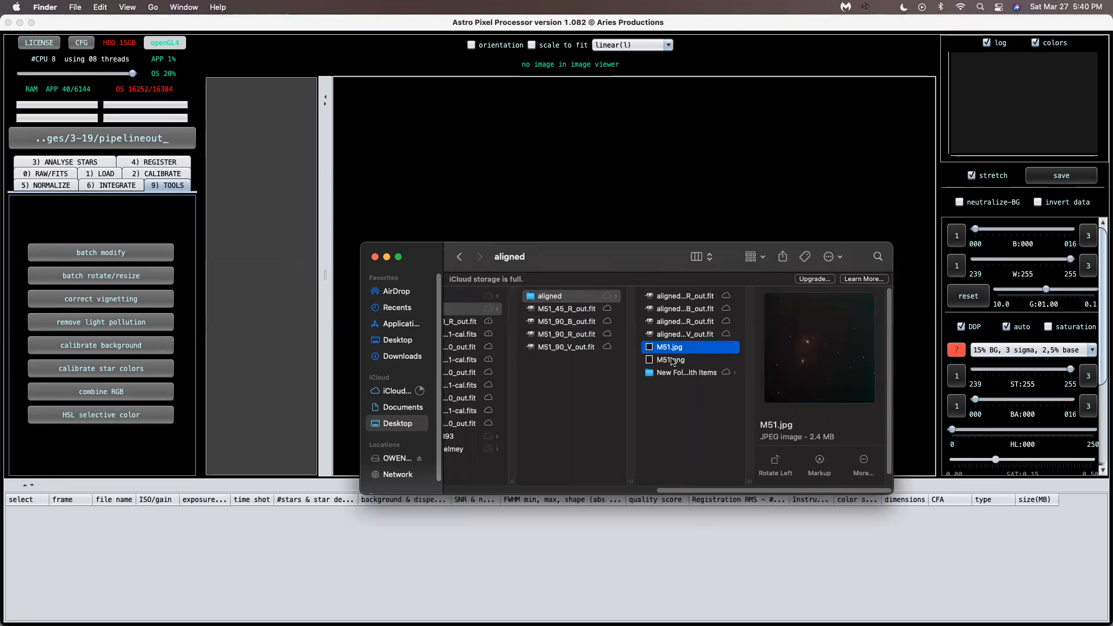
{"action": "key", "text": "Down"}
- Try to load M51.png from the aligned folder by dropping it onto Astro Pixel Processor's empty image viewer
{"action": "left_click_drag", "start_coordinate": [675, 362], "coordinate": [576, 175]}
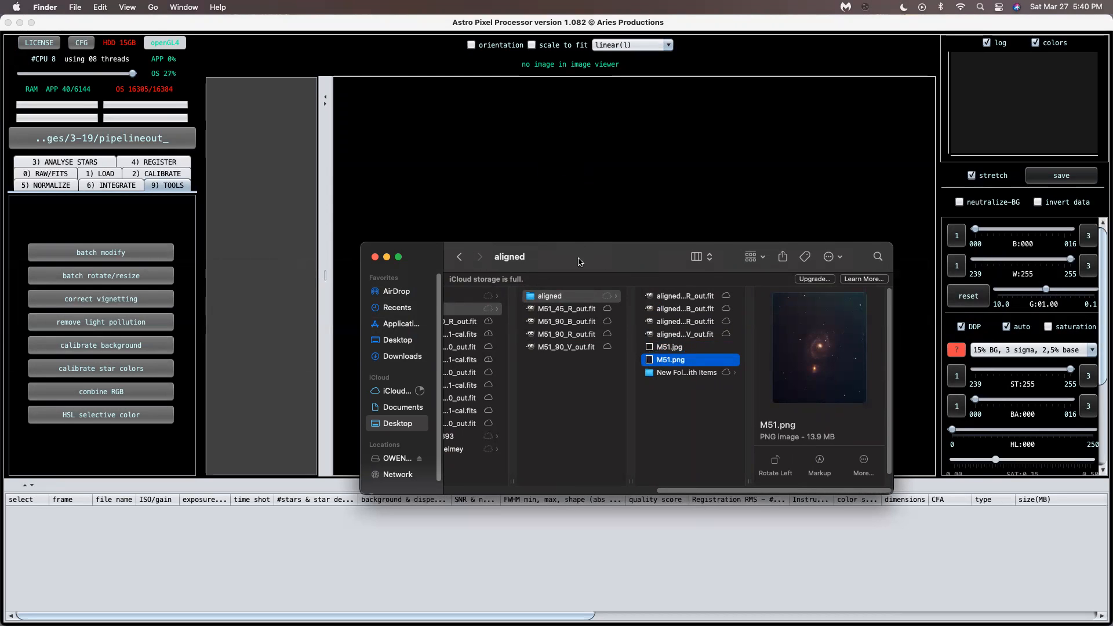
{"action": "left_click_drag", "start_coordinate": [577, 255], "coordinate": [445, 313]}
{"action": "left_click_drag", "start_coordinate": [529, 409], "coordinate": [510, 189]}
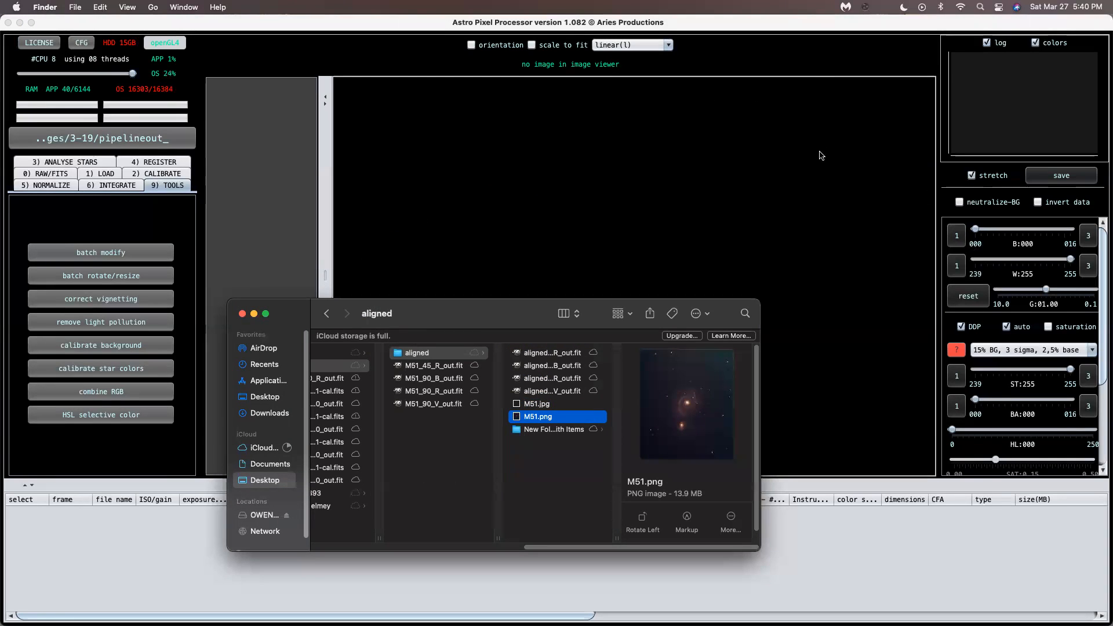
- Try to open M51.jpg with Astro Pixel Processor by searching the available applications for "astro", then dismiss the application chooser
{"action": "right_click", "coordinate": [547, 406]}
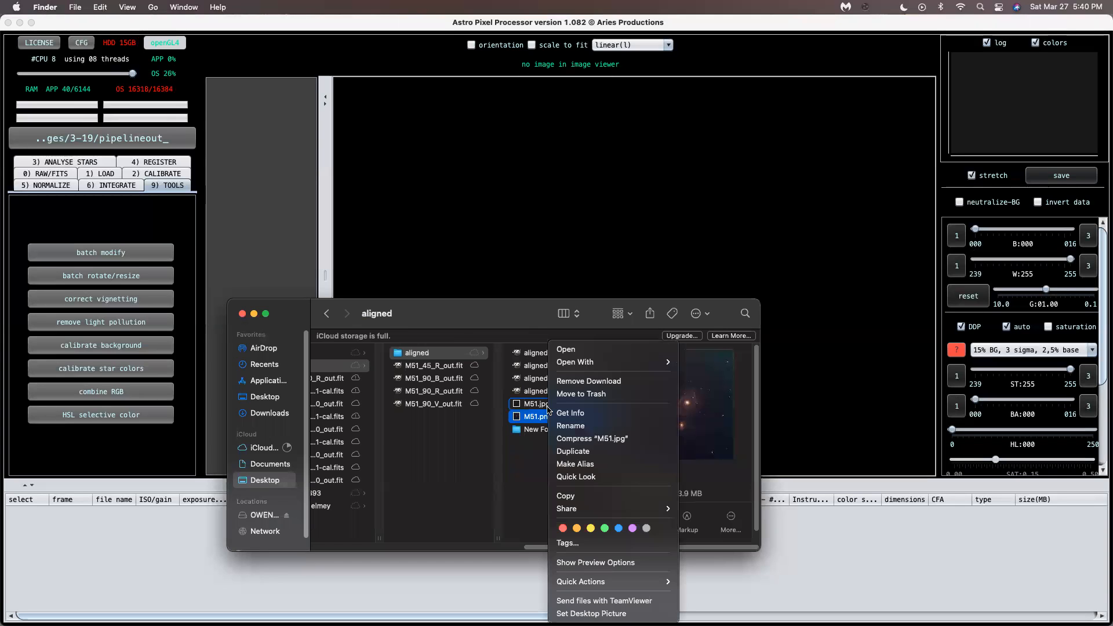
{"action": "mouse_move", "coordinate": [584, 366]}
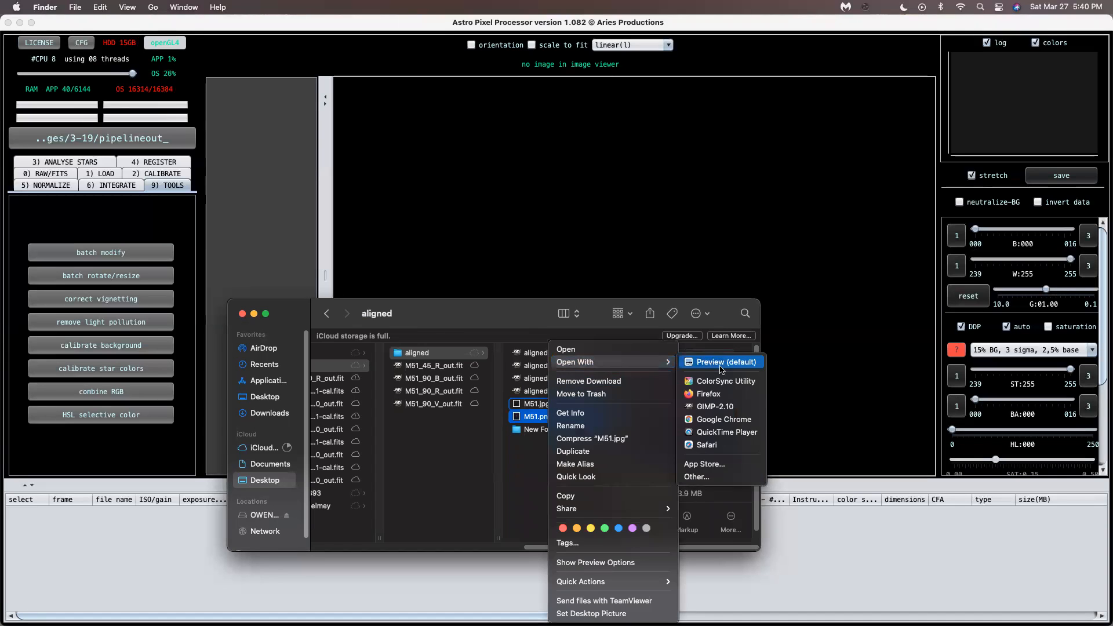
{"action": "left_click", "coordinate": [707, 477]}
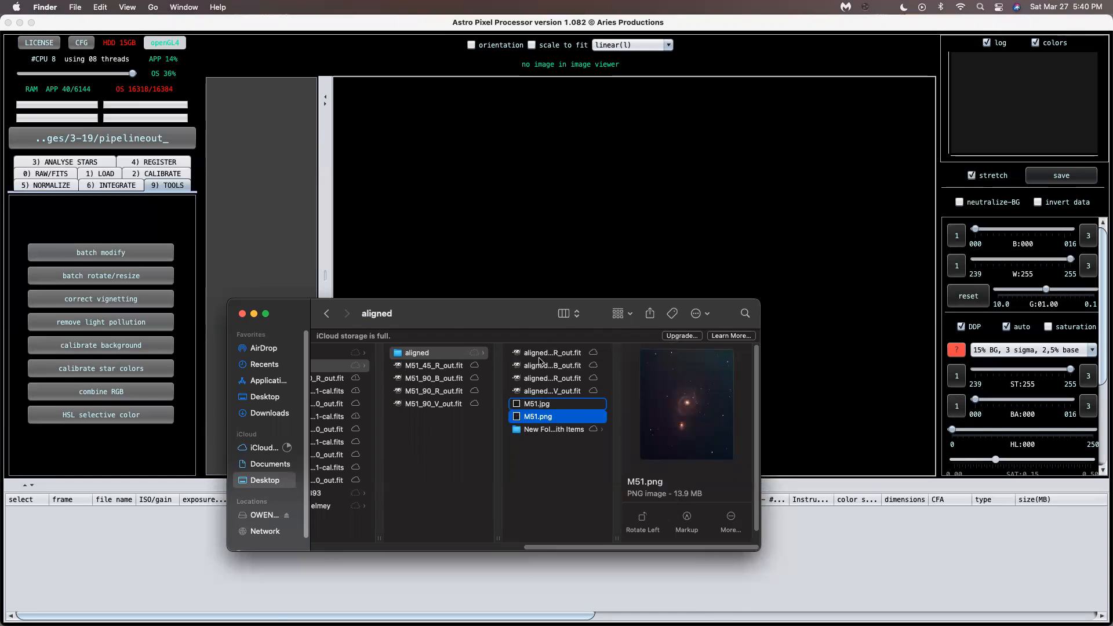
{"action": "type", "text": "as"}
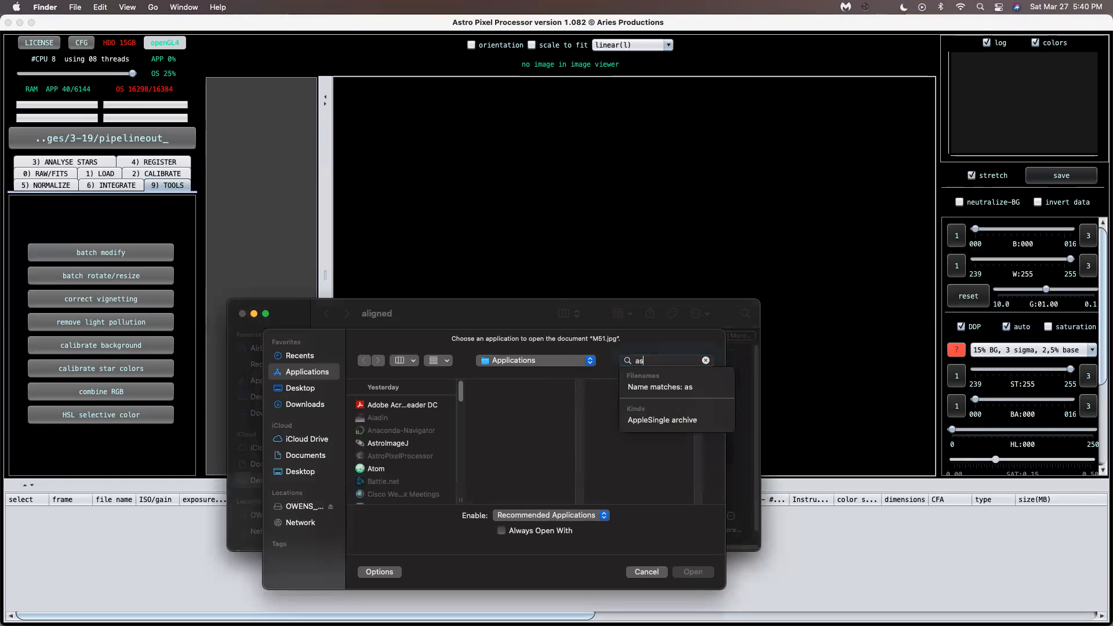
{"action": "type", "text": "tro"}
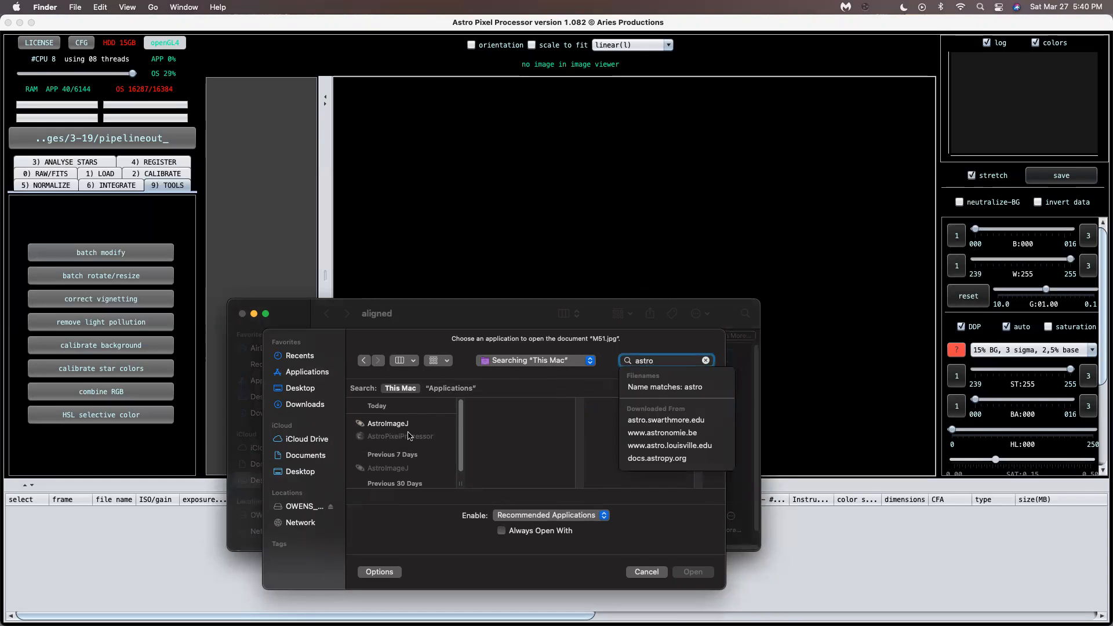
{"action": "left_click", "coordinate": [409, 436]}
{"action": "scroll", "coordinate": [427, 451], "scroll_direction": "down", "scroll_amount": 1}
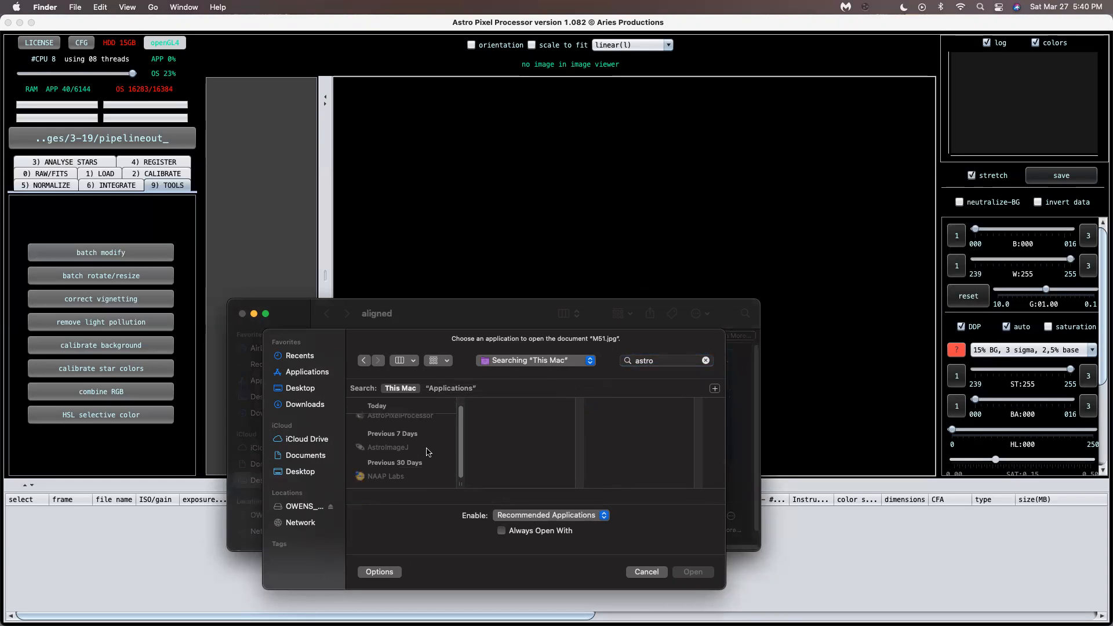
{"action": "scroll", "coordinate": [428, 452], "scroll_direction": "up", "scroll_amount": 1}
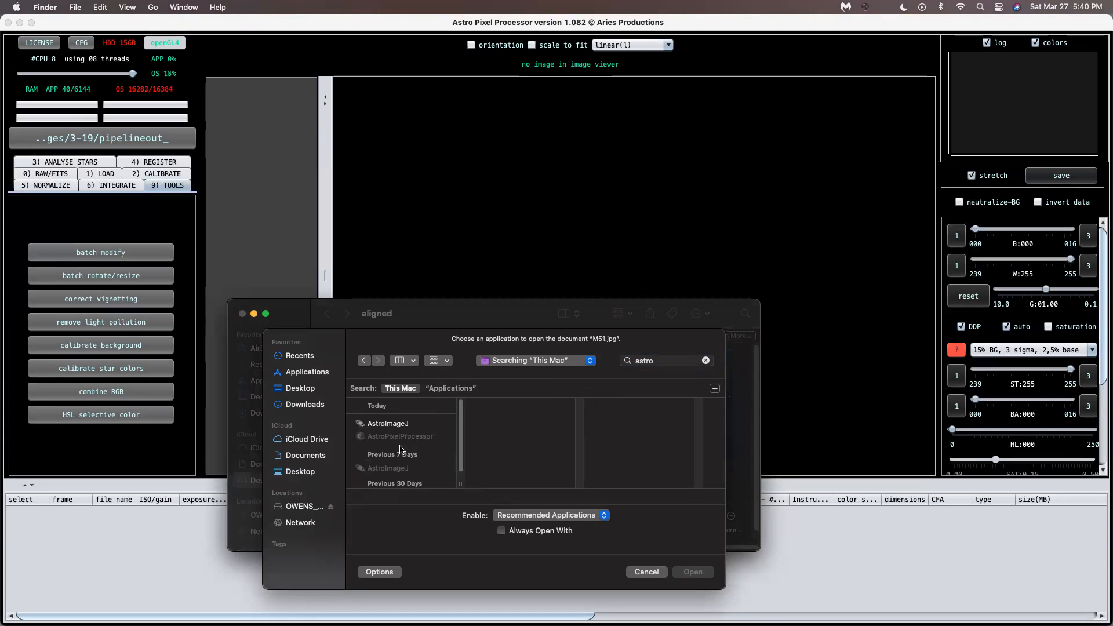
{"action": "scroll", "coordinate": [398, 443], "scroll_direction": "down", "scroll_amount": 1}
{"action": "scroll", "coordinate": [397, 422], "scroll_direction": "up", "scroll_amount": 1}
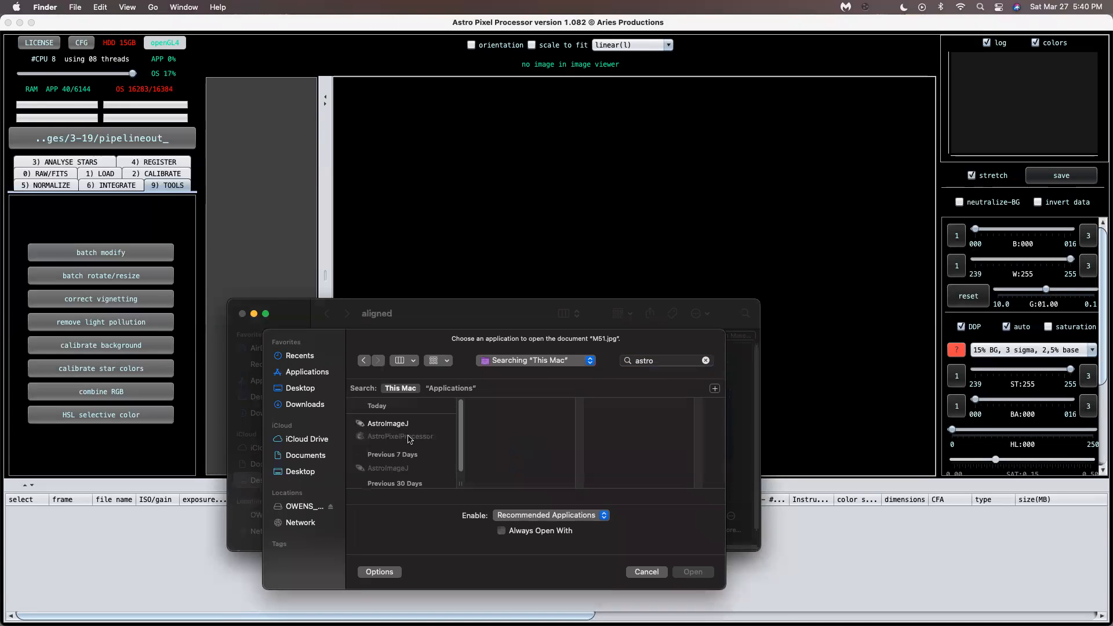
{"action": "left_click", "coordinate": [656, 573]}
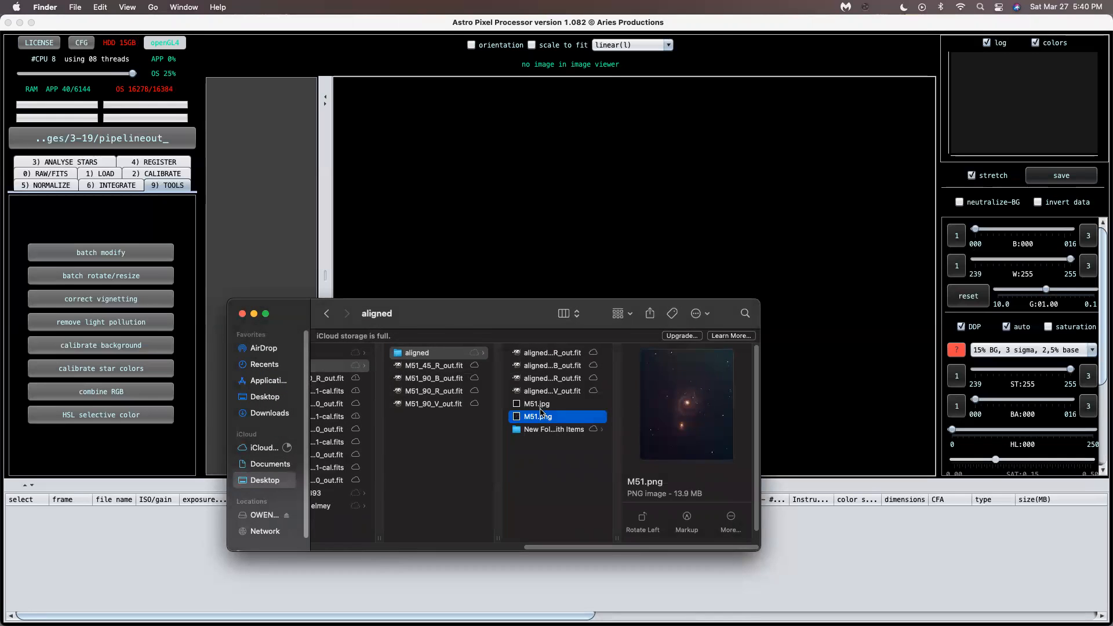
- Try choosing another application to open M51.png, then cancel the application selection
{"action": "right_click", "coordinate": [541, 415]}
{"action": "mouse_move", "coordinate": [638, 363]}
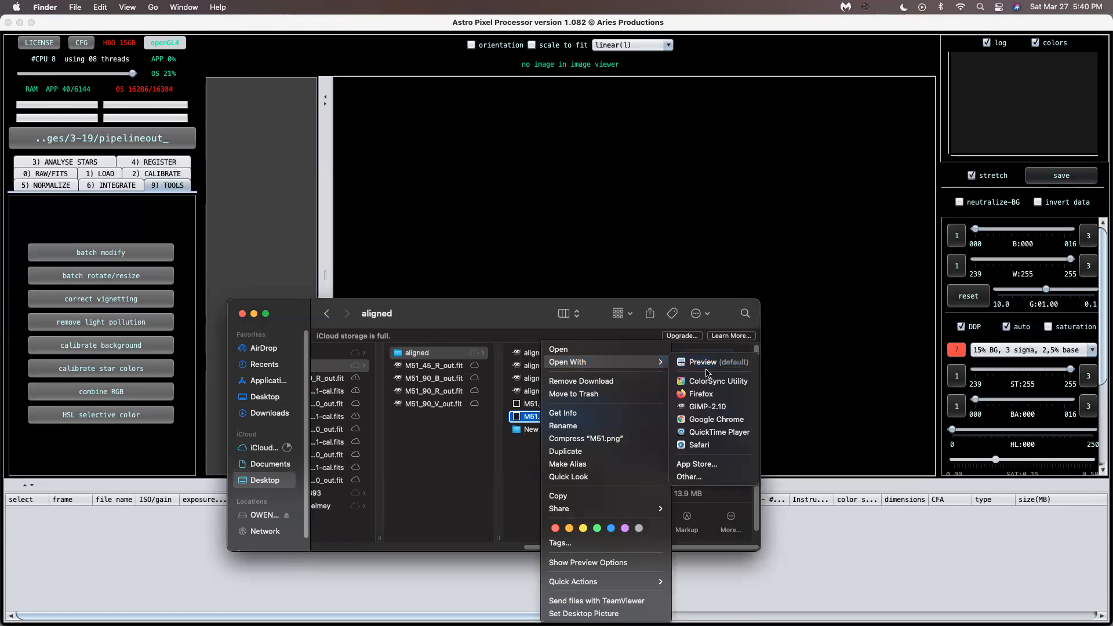
{"action": "left_click", "coordinate": [696, 476]}
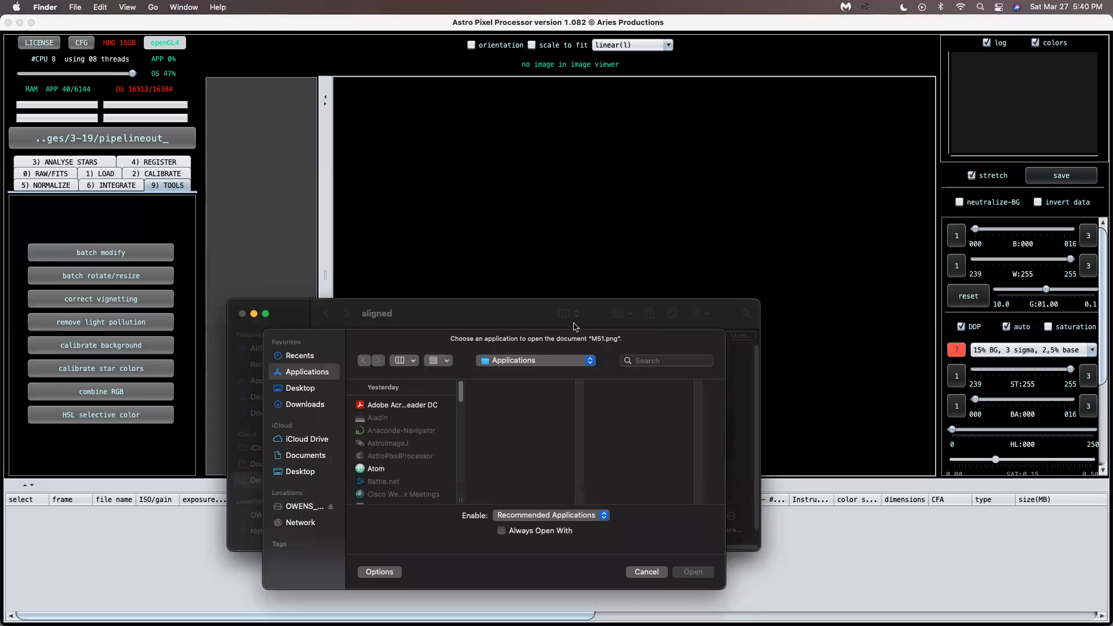
{"action": "left_click", "coordinate": [392, 470]}
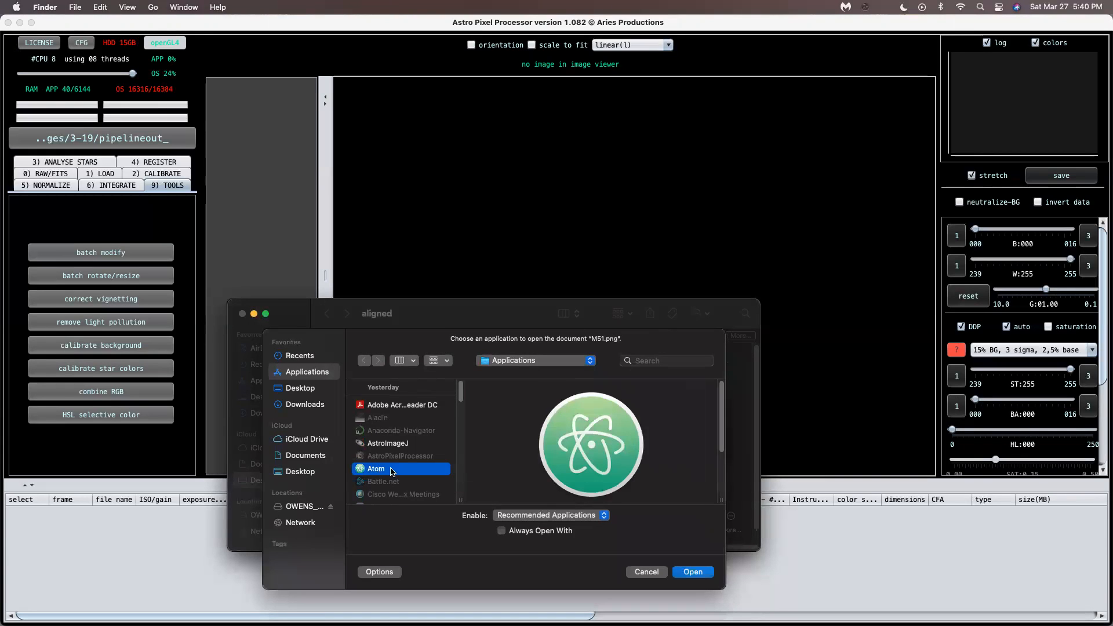
{"action": "left_click", "coordinate": [644, 572]}
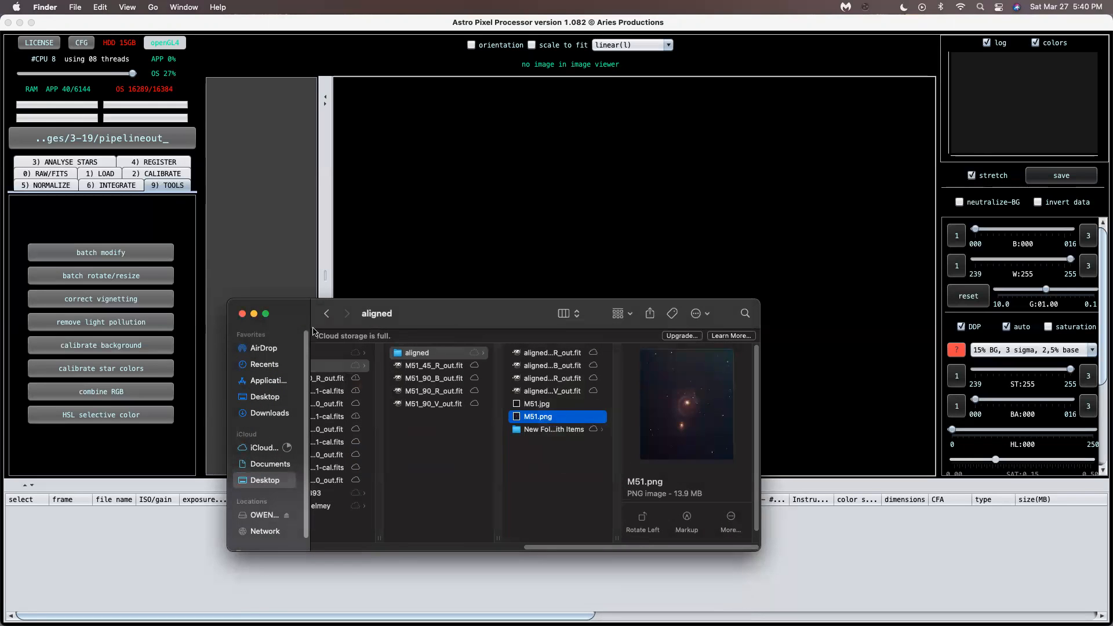
- Return to Astro Pixel Processor and load M51.jpg from the M51 aligned folder for light pollution removal
{"action": "left_click", "coordinate": [242, 314]}
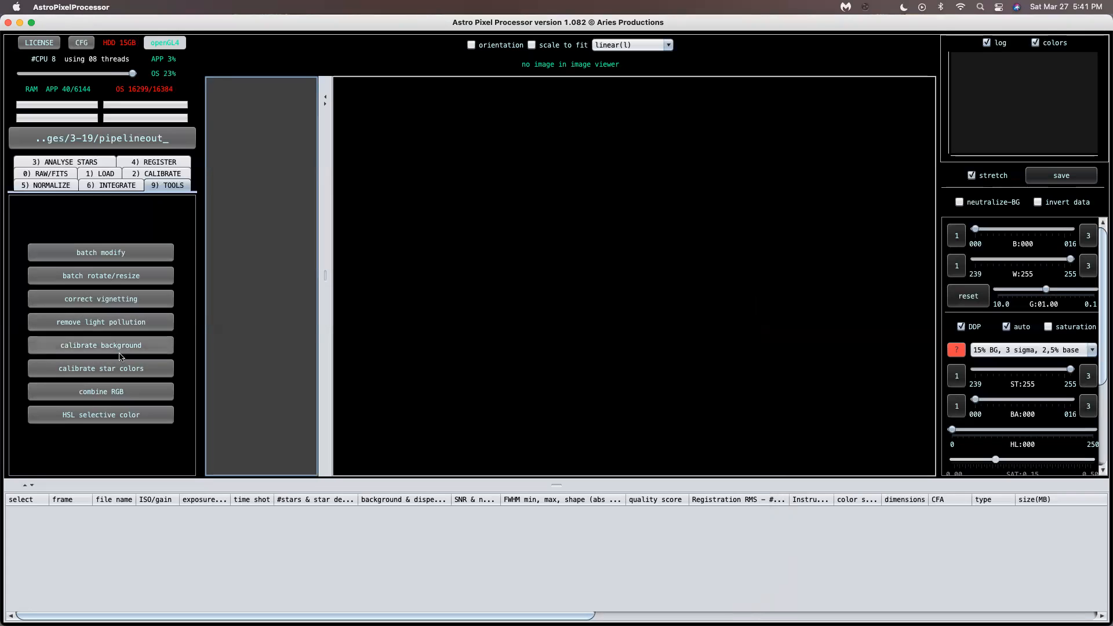
{"action": "left_click", "coordinate": [119, 323]}
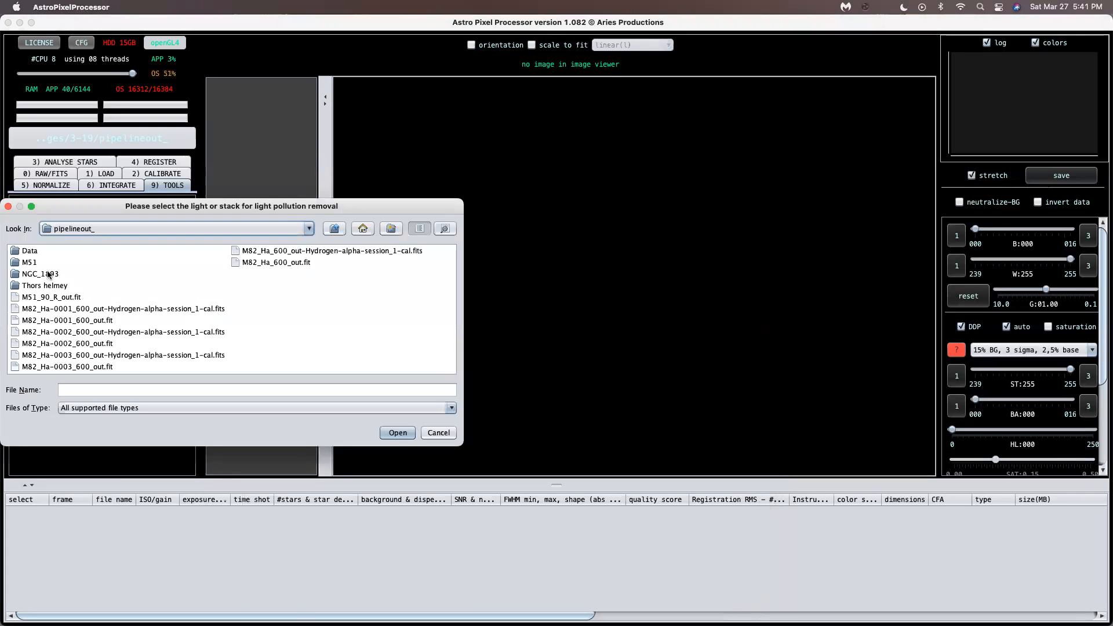
{"action": "double_click", "coordinate": [17, 262]}
{"action": "left_click", "coordinate": [14, 253]}
{"action": "double_click", "coordinate": [15, 253]}
{"action": "left_click", "coordinate": [37, 309]}
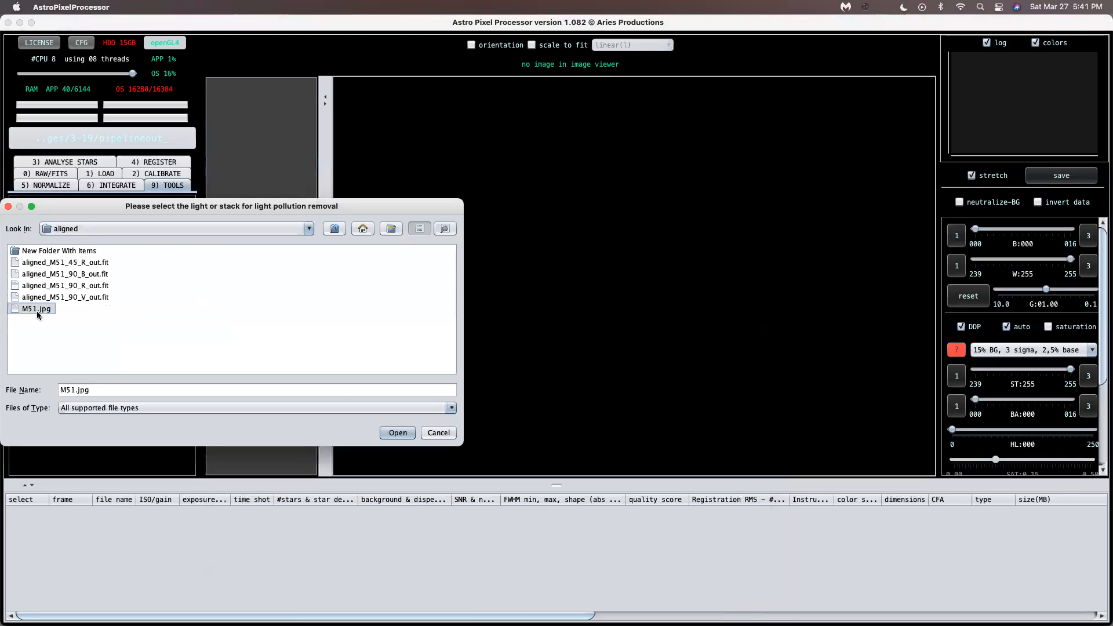
{"action": "left_click", "coordinate": [400, 434]}
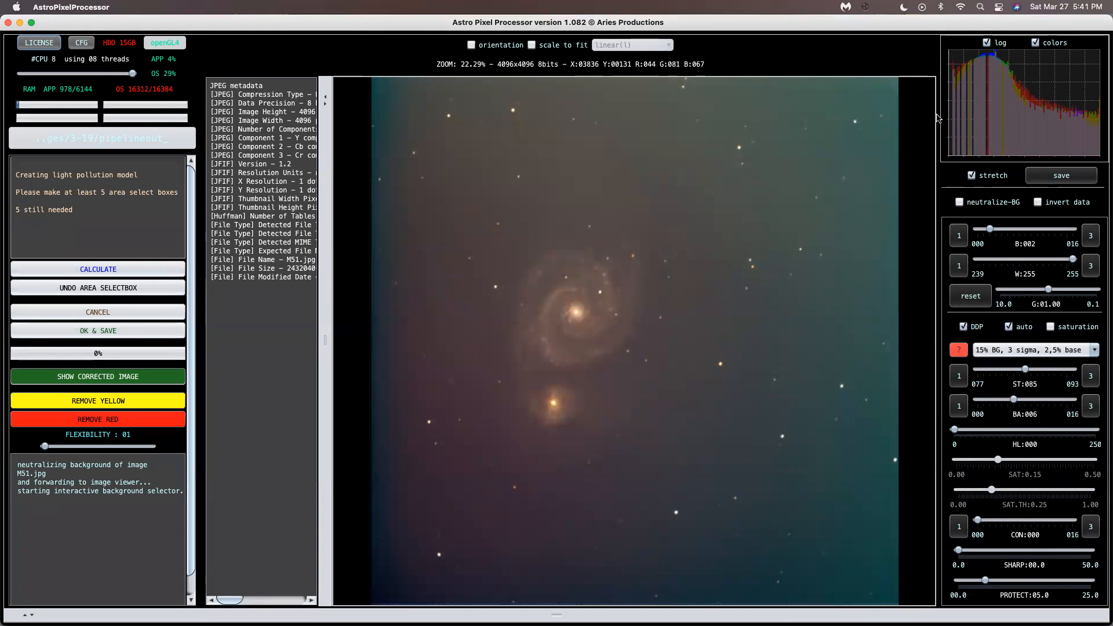
- Compare the M51 image with and without the DDP stretch, leaving DDP enabled
{"action": "left_click", "coordinate": [963, 327]}
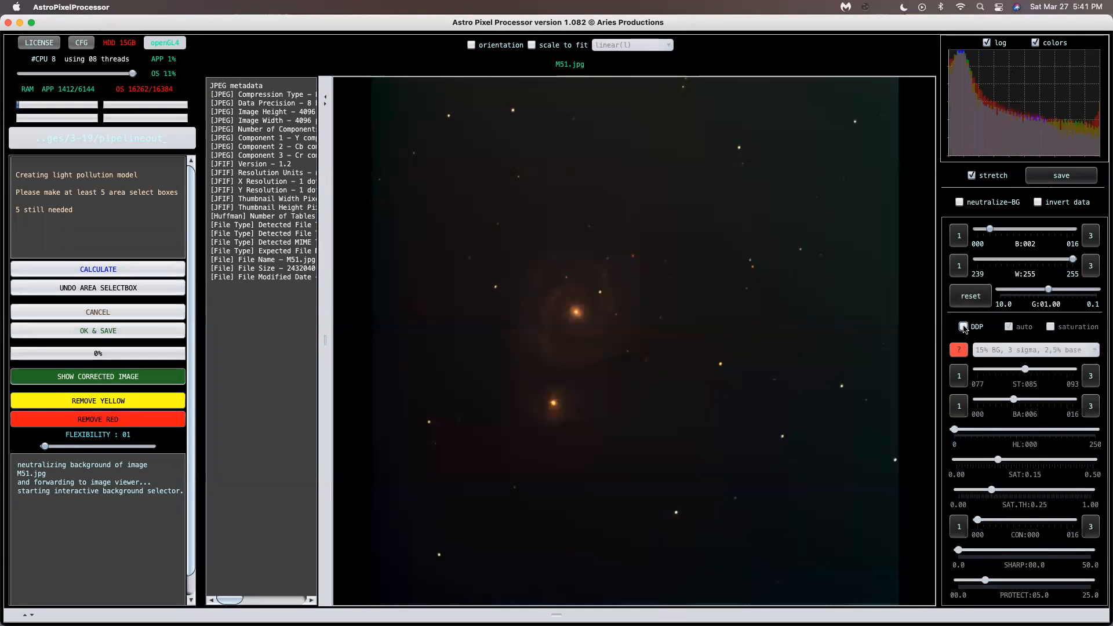
{"action": "left_click", "coordinate": [963, 327]}
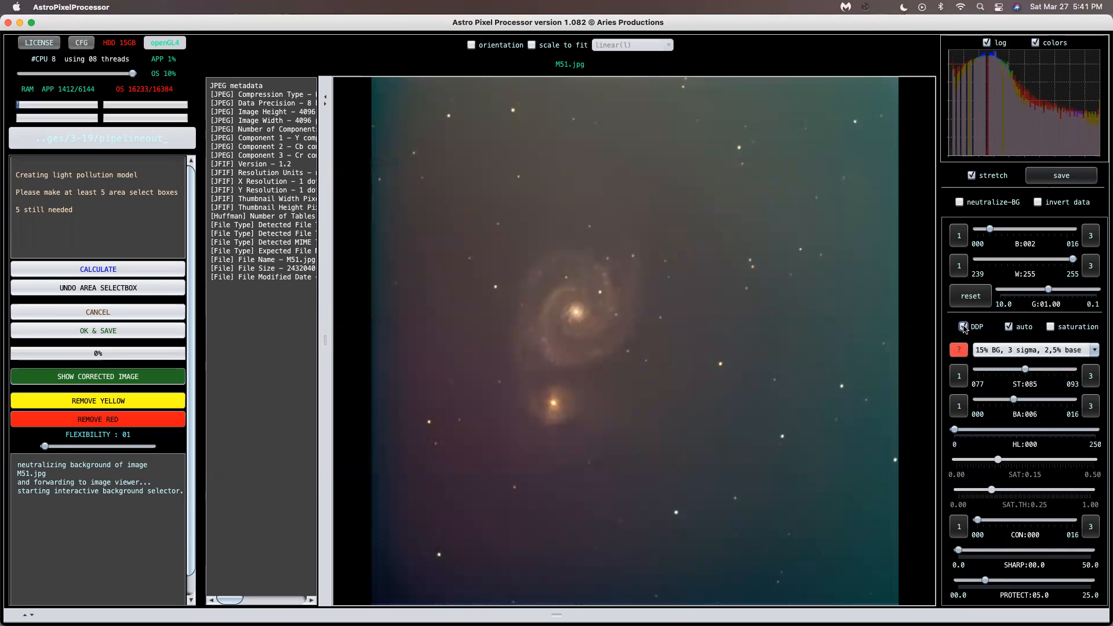
{"action": "left_click", "coordinate": [964, 327]}
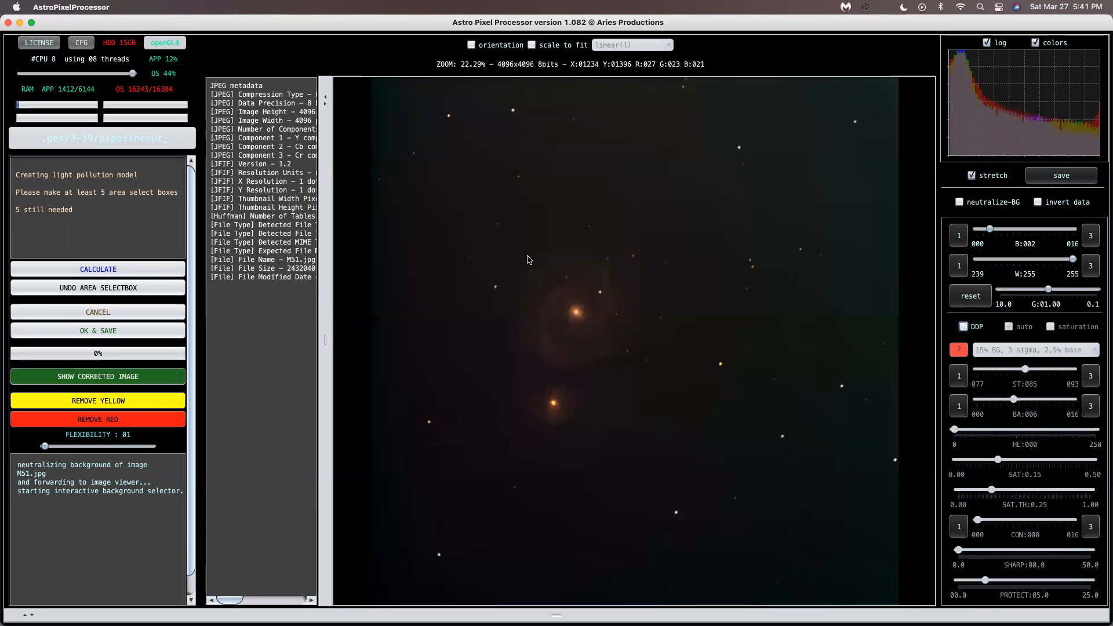
{"action": "left_click", "coordinate": [963, 327]}
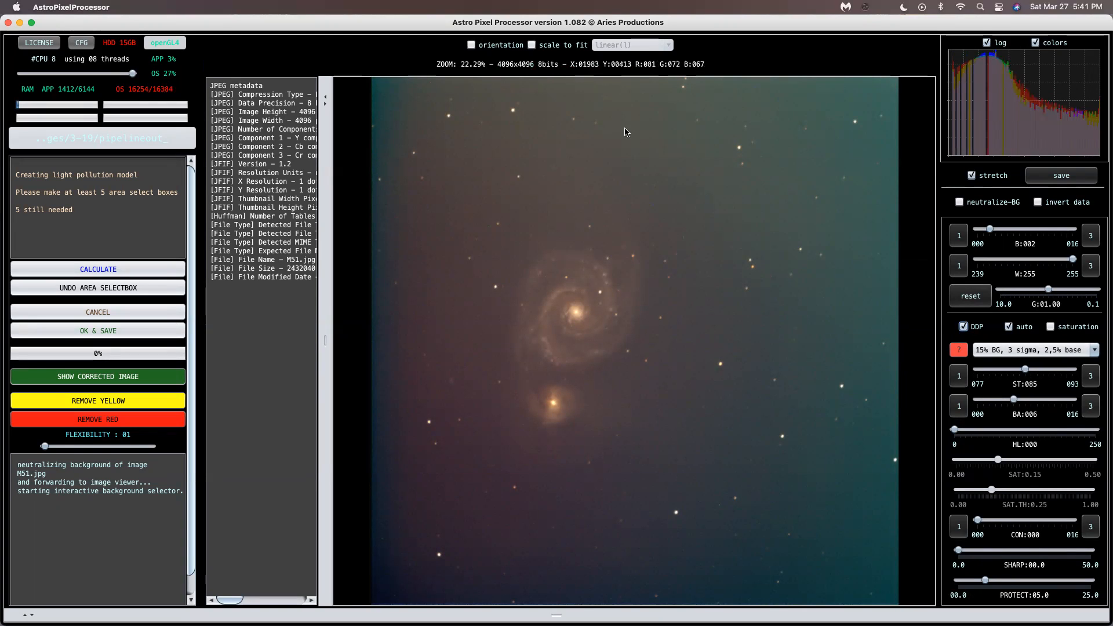
- Mark eight background areas around the galaxy with area select boxes and calculate the light pollution model
{"action": "left_click_drag", "start_coordinate": [624, 130], "coordinate": [713, 179]}
{"action": "left_click_drag", "start_coordinate": [802, 148], "coordinate": [862, 177]}
{"action": "left_click_drag", "start_coordinate": [836, 268], "coordinate": [890, 334]}
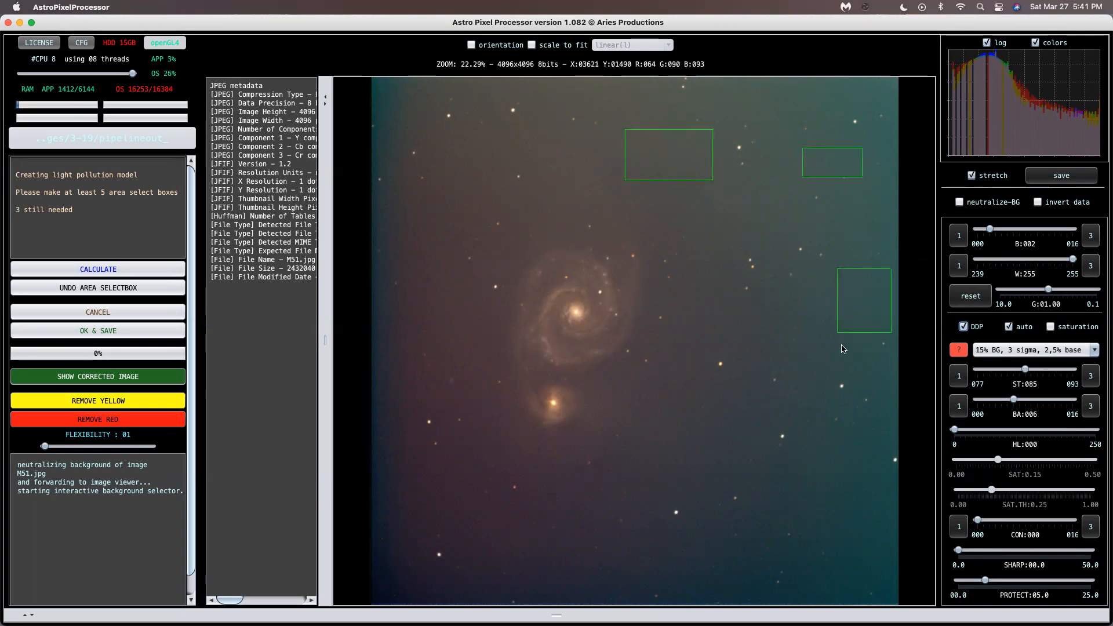
{"action": "left_click_drag", "start_coordinate": [669, 472], "coordinate": [643, 416]}
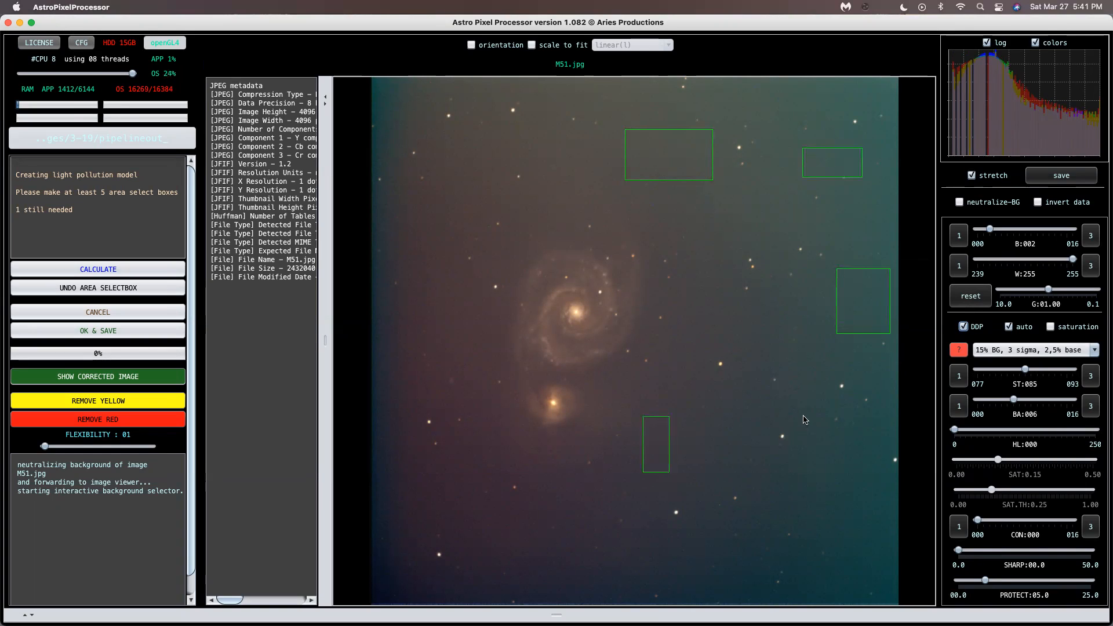
{"action": "left_click_drag", "start_coordinate": [811, 483], "coordinate": [875, 518]}
{"action": "left_click_drag", "start_coordinate": [412, 465], "coordinate": [489, 527]}
{"action": "mouse_move", "coordinate": [411, 234]}
{"action": "left_mouse_down"}
{"action": "mouse_move", "coordinate": [454, 302]}
{"action": "mouse_move", "coordinate": [463, 348]}
{"action": "left_mouse_up"}
{"action": "mouse_move", "coordinate": [420, 130]}
{"action": "left_mouse_down"}
{"action": "mouse_move", "coordinate": [464, 169]}
{"action": "mouse_move", "coordinate": [492, 168]}
{"action": "left_mouse_up"}
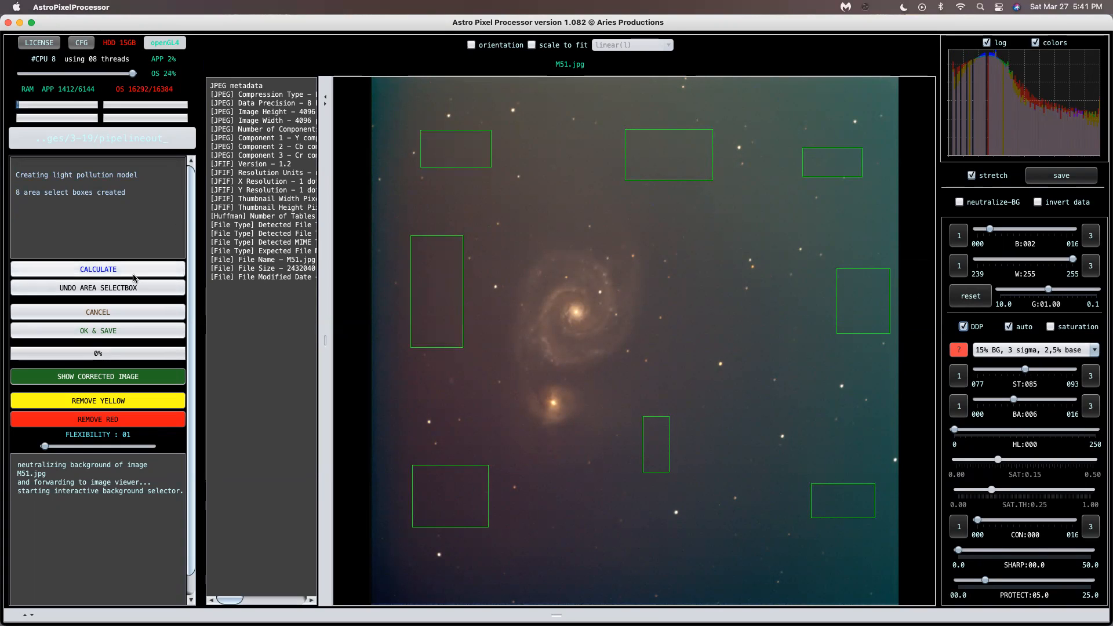
{"action": "left_click", "coordinate": [180, 270]}
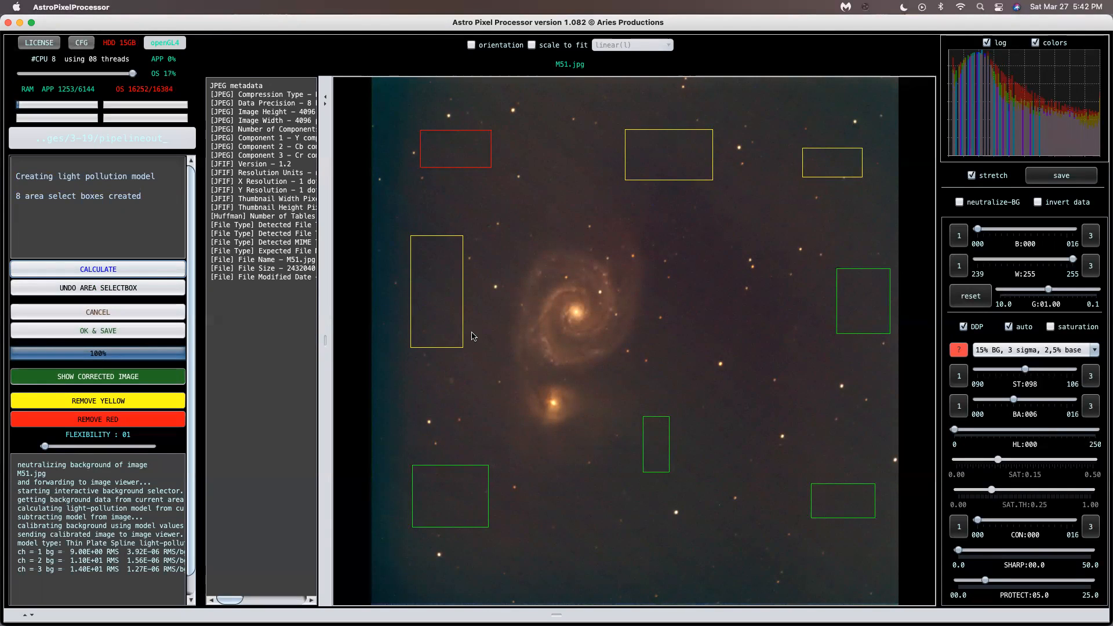
- Remove the red and yellow area select boxes and try to recalculate the light pollution model
{"action": "left_click", "coordinate": [98, 419]}
{"action": "left_click", "coordinate": [98, 401]}
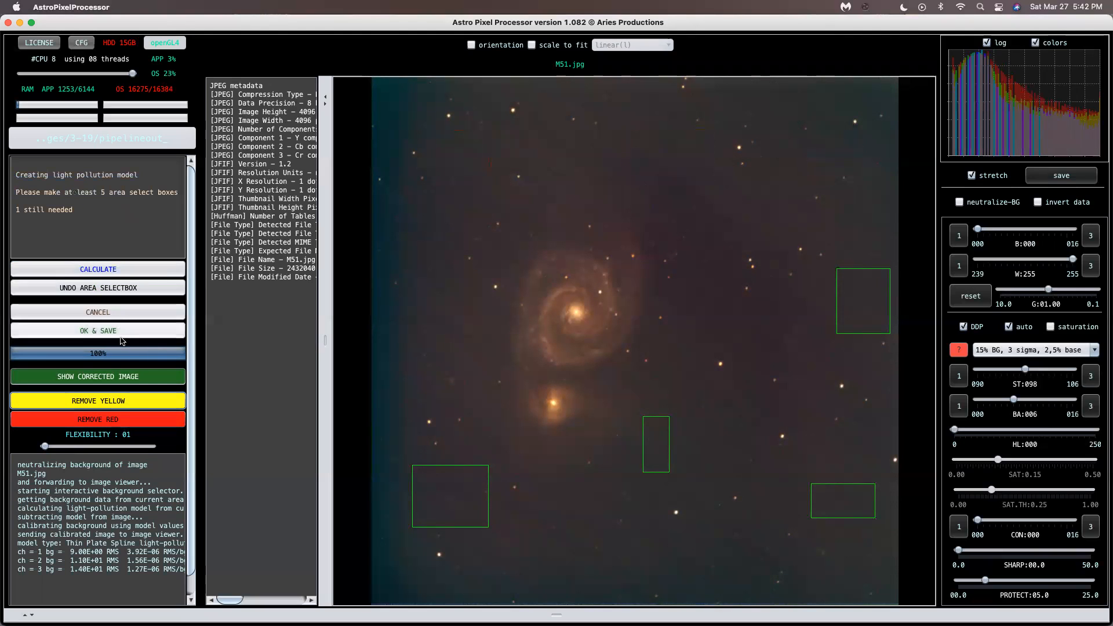
{"action": "left_click", "coordinate": [138, 269]}
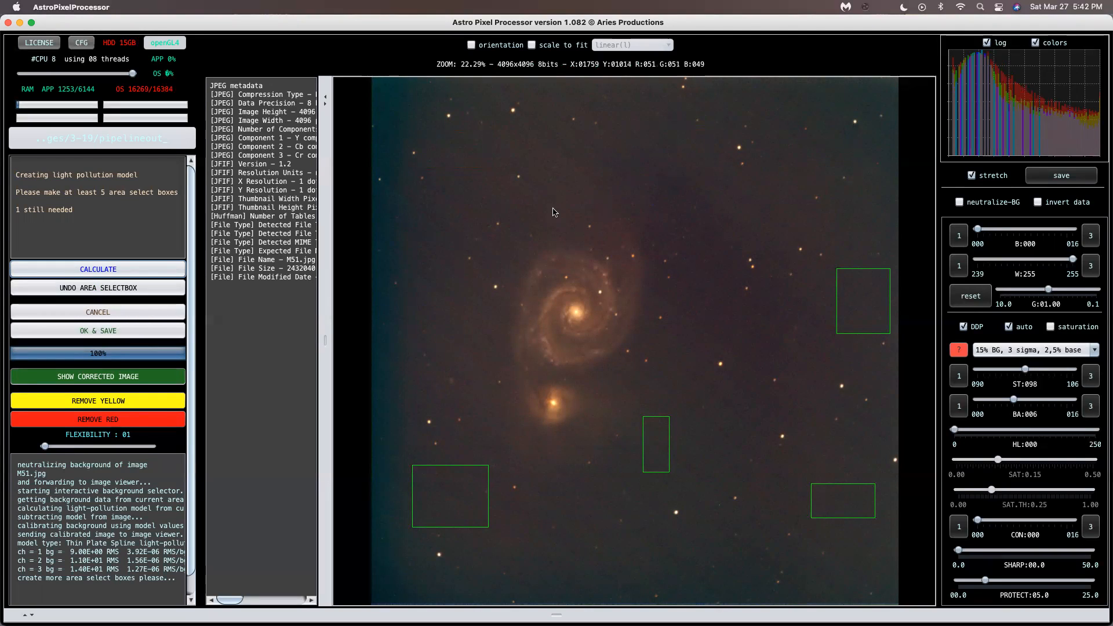
- Inspect the light pollution model and return to the corrected image
{"action": "left_click", "coordinate": [108, 380]}
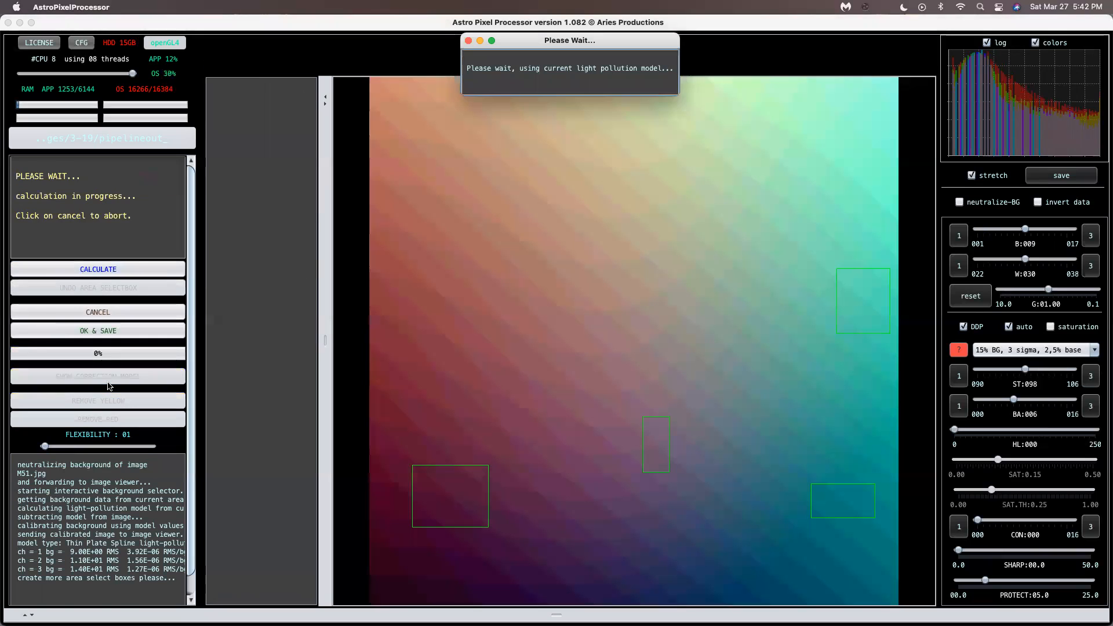
{"action": "left_click", "coordinate": [109, 384]}
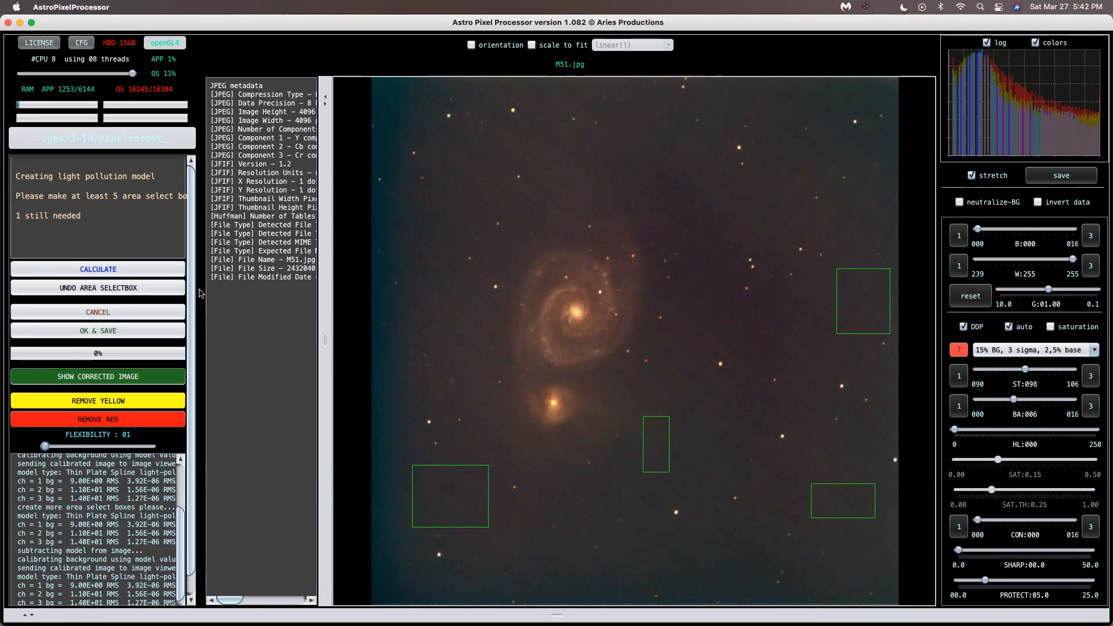
- Cancel the light pollution removal and close Astro Pixel Processor, confirming the exit
{"action": "left_click", "coordinate": [87, 313]}
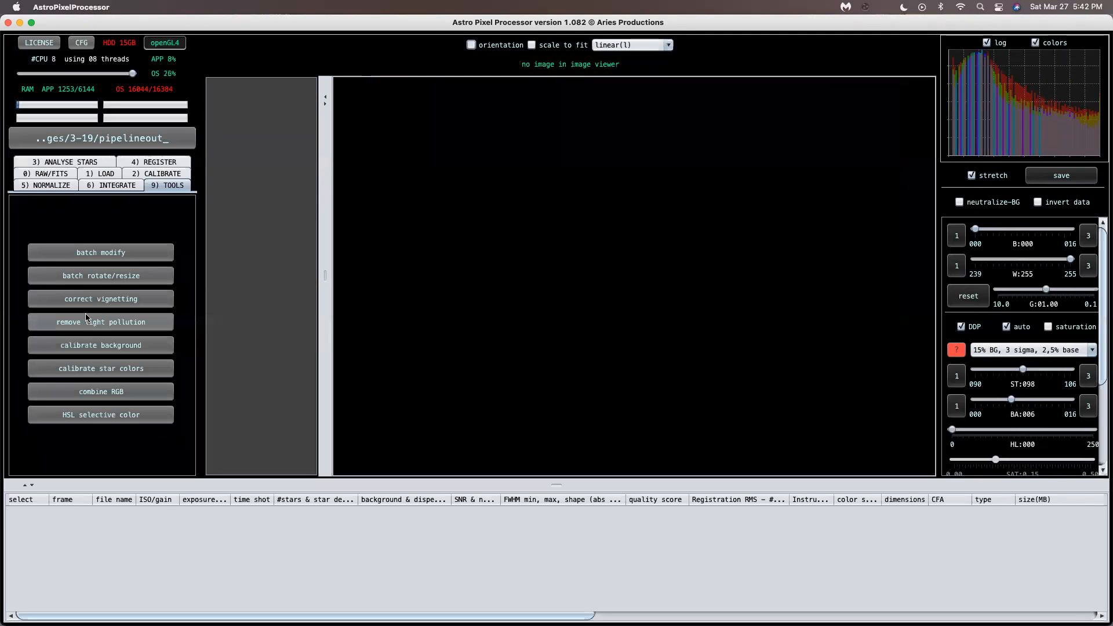
{"action": "left_click", "coordinate": [8, 23]}
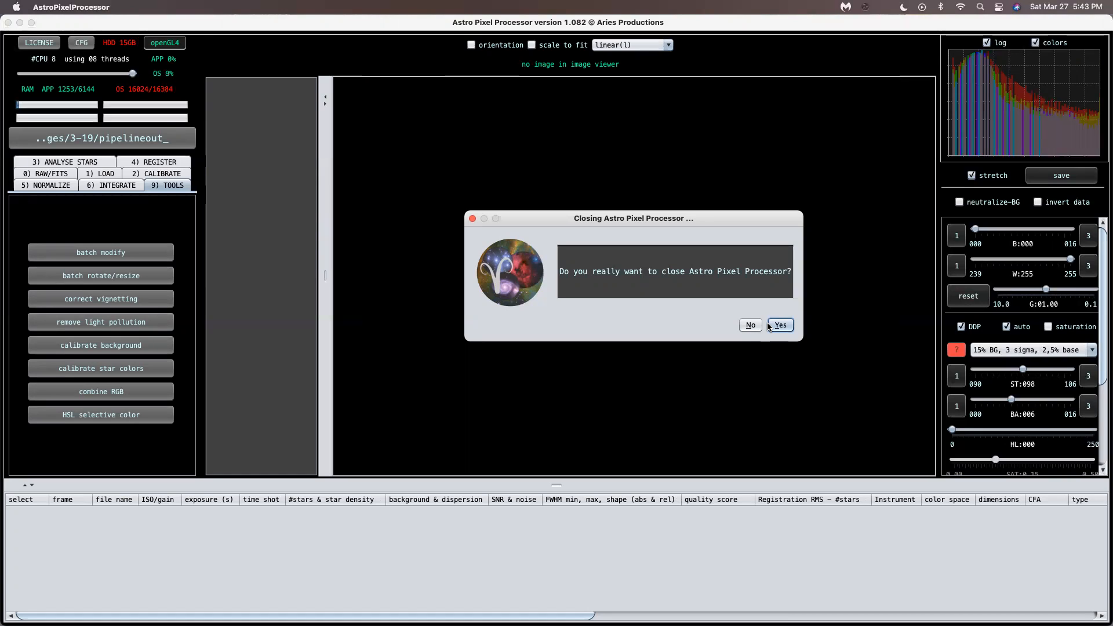
{"action": "left_click", "coordinate": [779, 324]}
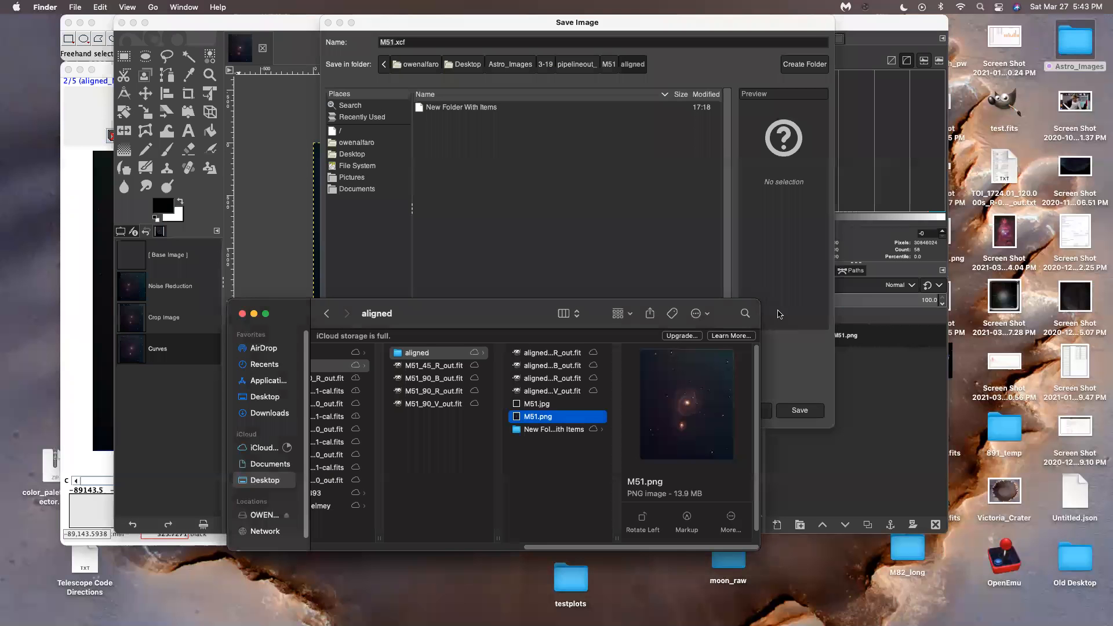
- Dismiss GIMP's Save Image dialog for M51.xcf and close the M51 image window
{"action": "left_click", "coordinate": [328, 22]}
{"action": "left_click", "coordinate": [324, 26]}
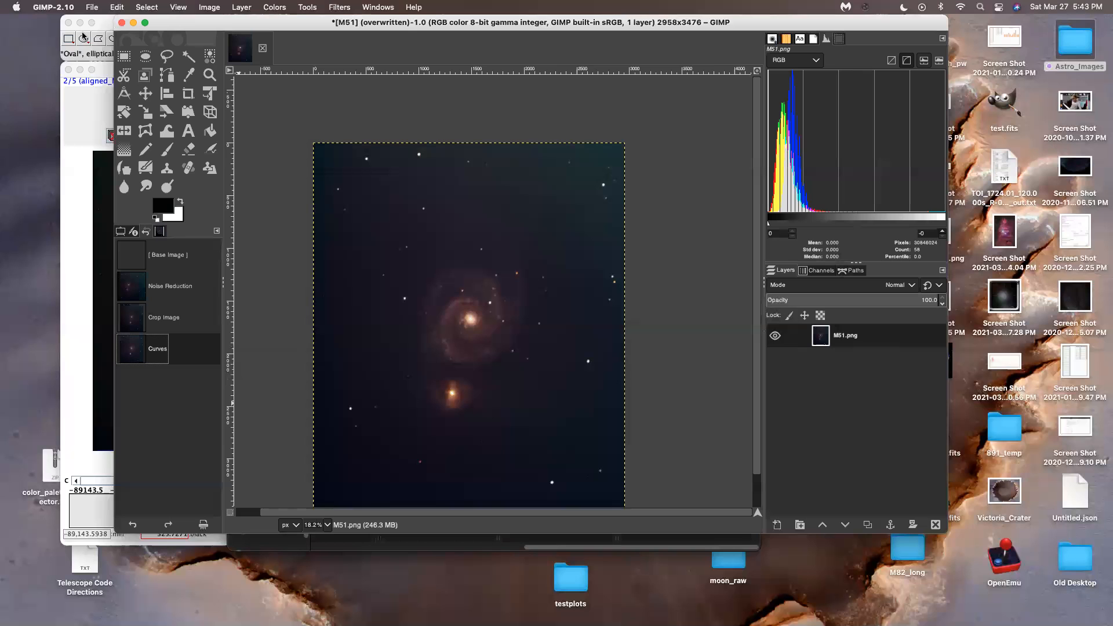
{"action": "left_click", "coordinate": [122, 23]}
{"action": "left_click", "coordinate": [180, 164]}
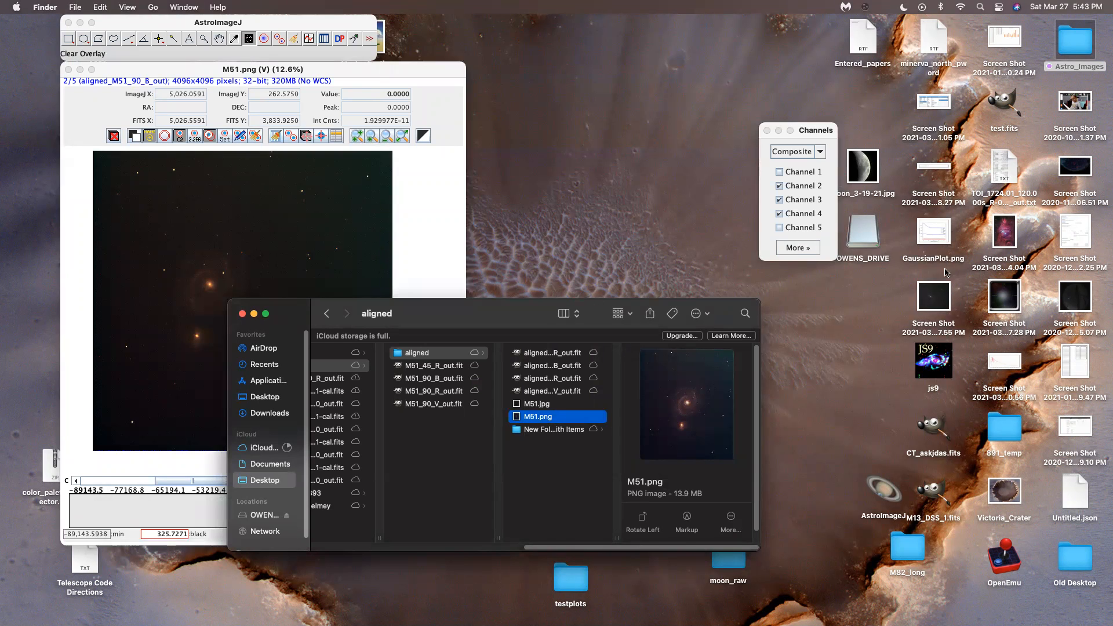
{"action": "left_click", "coordinate": [1003, 109]}
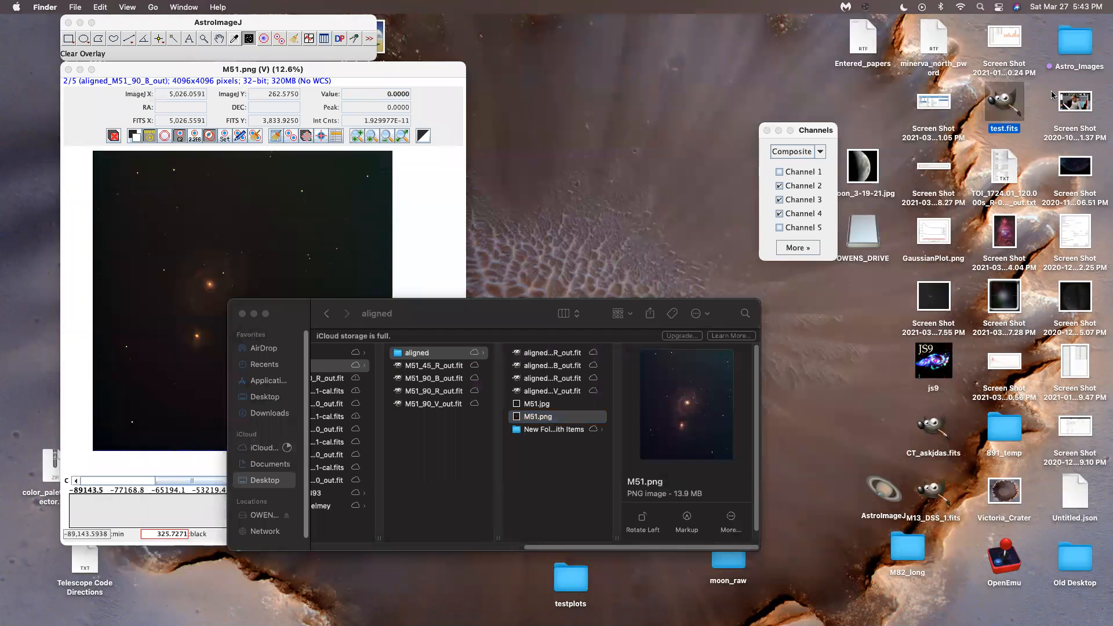
- Open CT_askjdas.fits from the desktop in AstroImageJ, look through its slices and close it
{"action": "left_click_drag", "start_coordinate": [933, 429], "coordinate": [359, 82]}
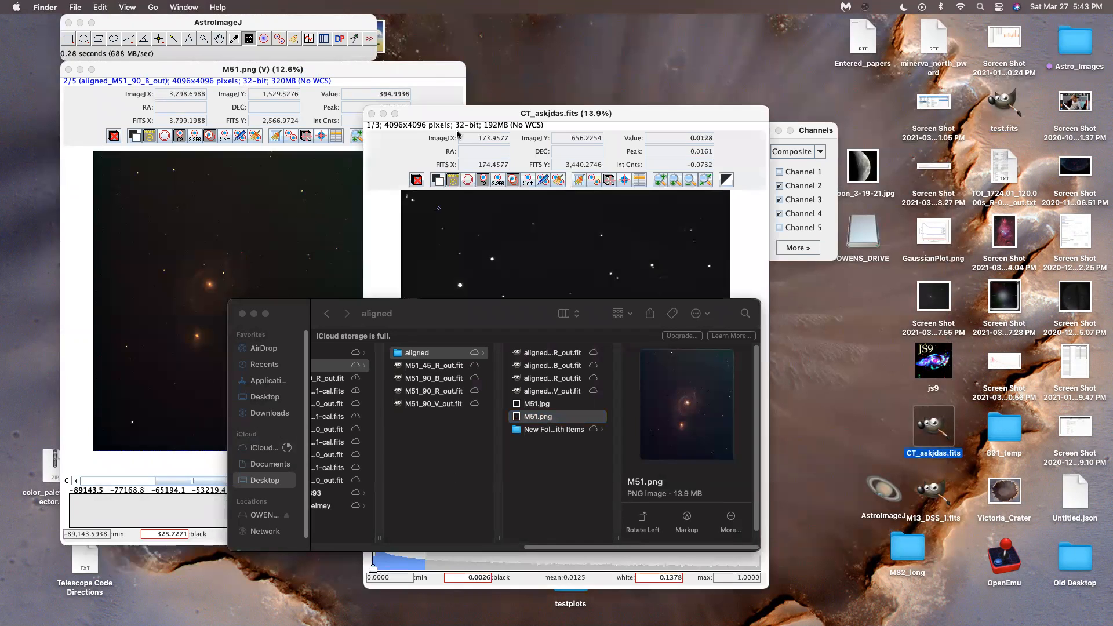
{"action": "mouse_move", "coordinate": [322, 446]}
{"action": "left_mouse_down"}
{"action": "mouse_move", "coordinate": [571, 447]}
{"action": "mouse_move", "coordinate": [309, 455]}
{"action": "left_mouse_up"}
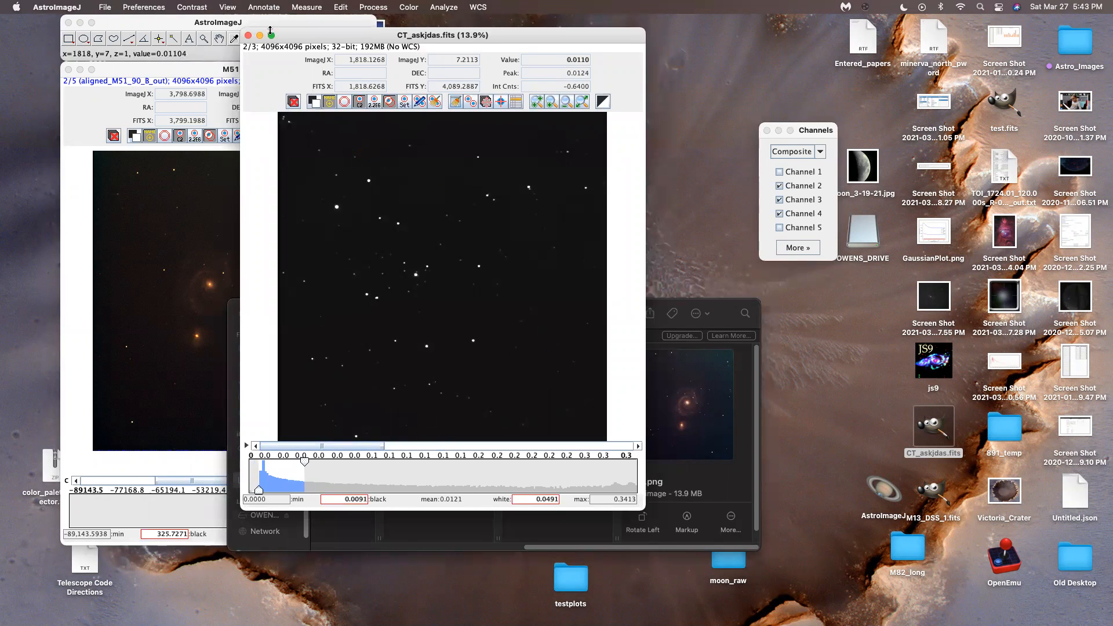
{"action": "left_click", "coordinate": [249, 36]}
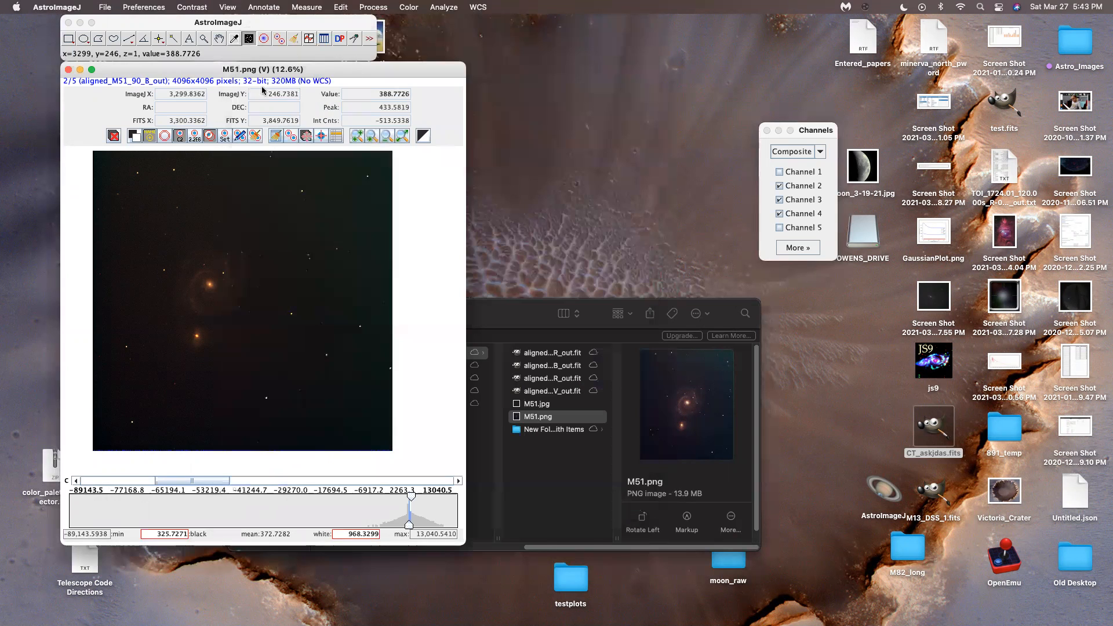
- Examine the galaxy core and spiral arms in the M51.png composite up close
{"action": "scroll", "coordinate": [250, 251], "scroll_direction": "up", "scroll_amount": 10}
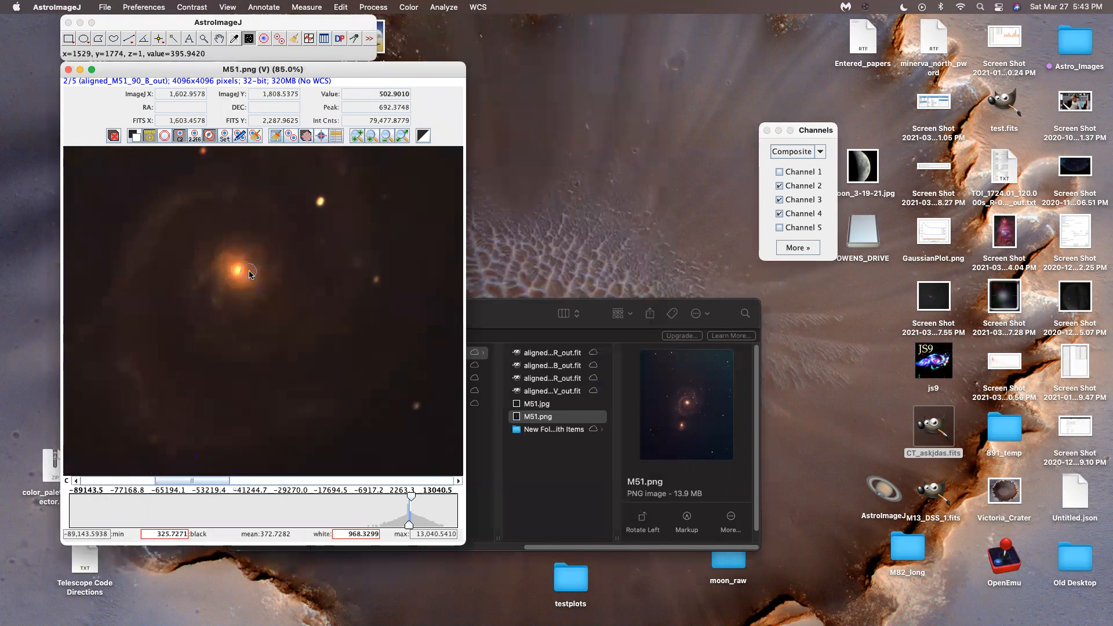
{"action": "scroll", "coordinate": [242, 273], "scroll_direction": "down", "scroll_amount": 10}
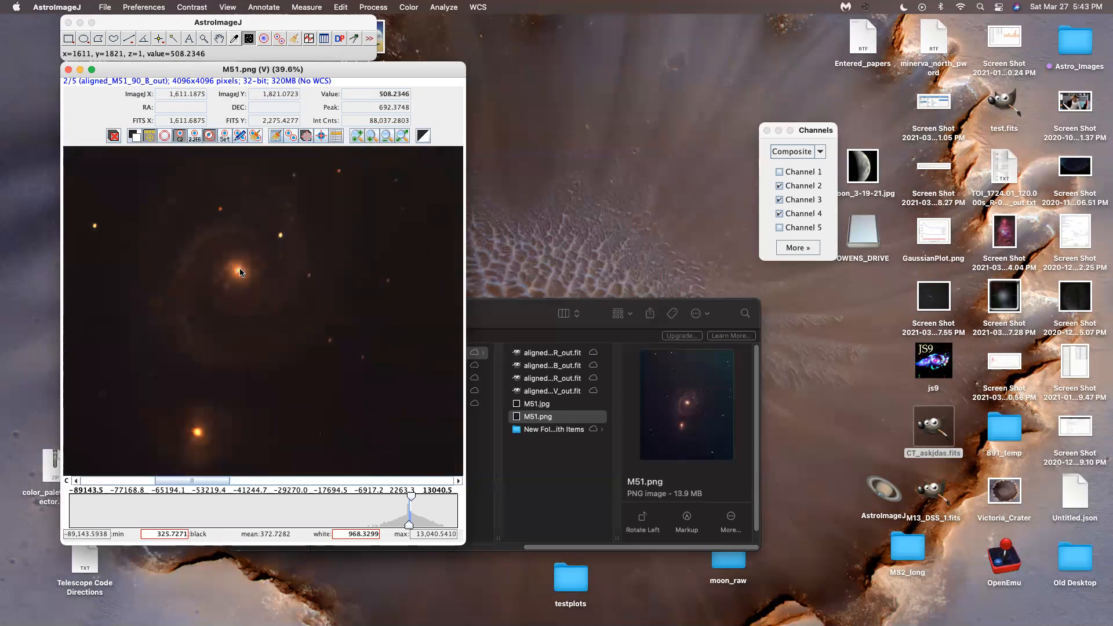
{"action": "scroll", "coordinate": [292, 319], "scroll_direction": "down", "scroll_amount": 2}
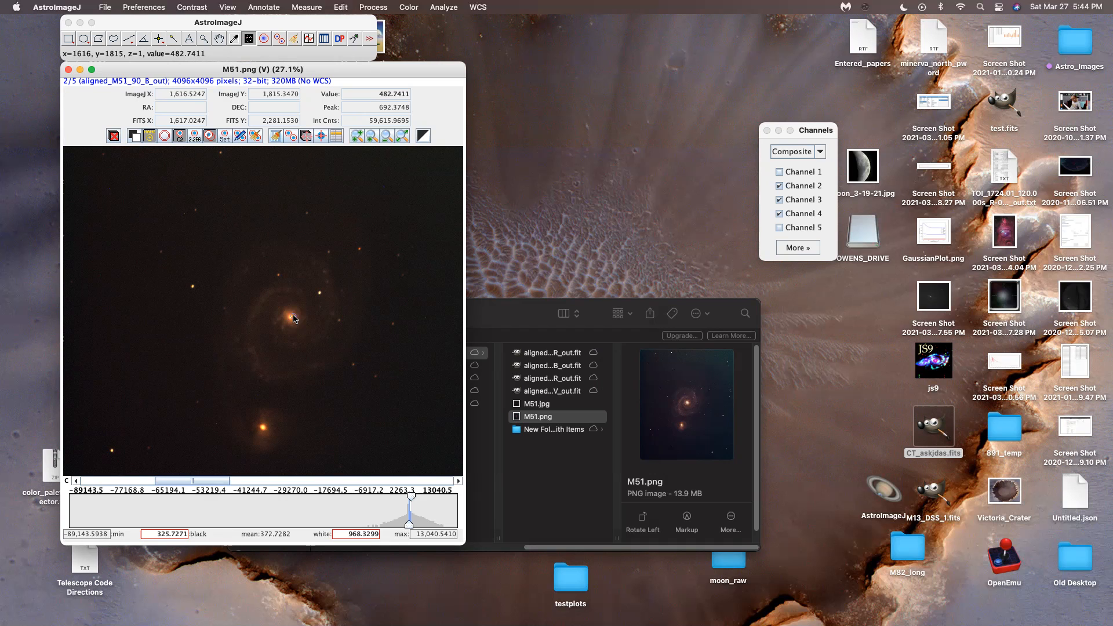
{"action": "mouse_move", "coordinate": [278, 69]}
{"action": "left_mouse_down"}
{"action": "mouse_move", "coordinate": [481, 116]}
{"action": "mouse_move", "coordinate": [291, 28]}
{"action": "mouse_move", "coordinate": [263, 60]}
{"action": "left_mouse_up"}
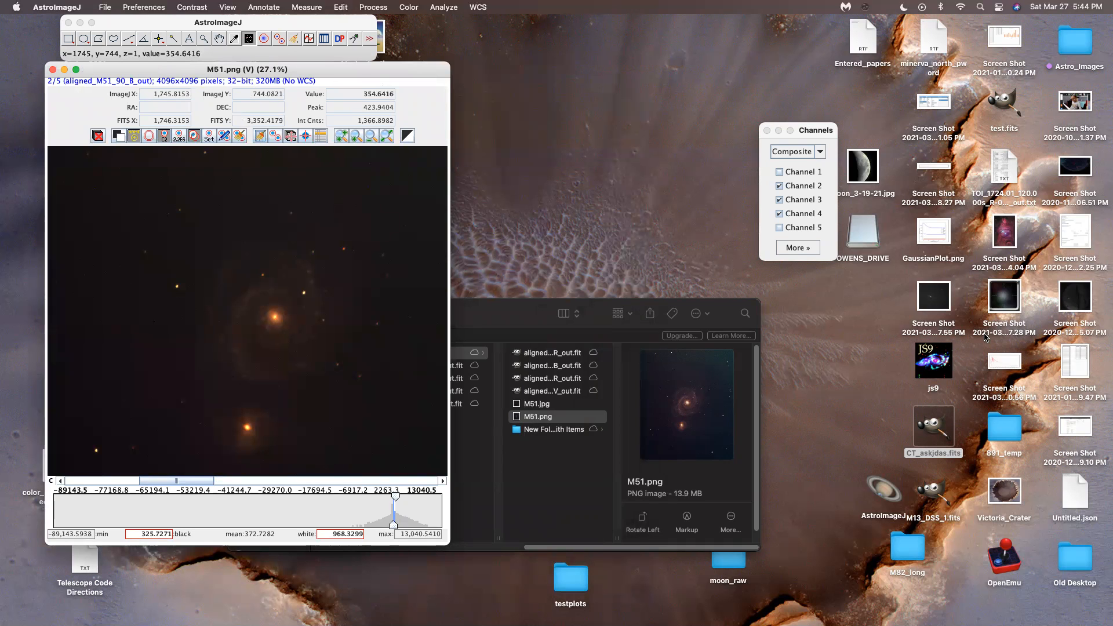
{"action": "mouse_move", "coordinate": [160, 72]}
{"action": "left_mouse_down"}
{"action": "mouse_move", "coordinate": [137, 68]}
{"action": "mouse_move", "coordinate": [178, 72]}
{"action": "left_mouse_up"}
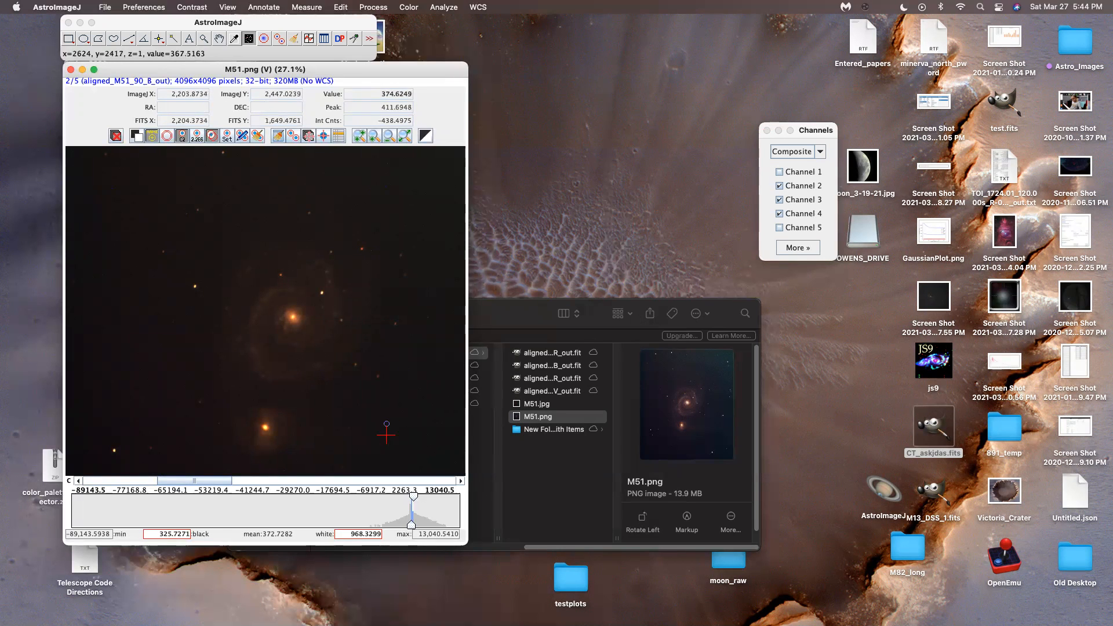
- Show Channel 1 in the M51.png composite, check the remaining slices and close the image
{"action": "left_click", "coordinate": [780, 172]}
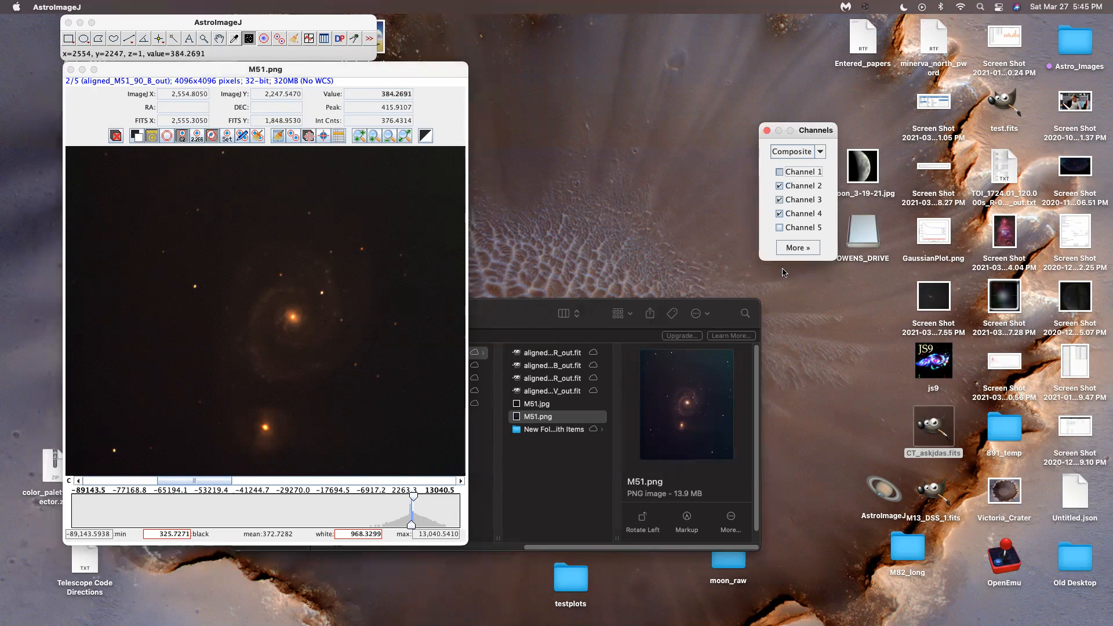
{"action": "left_click_drag", "start_coordinate": [192, 481], "coordinate": [347, 490]}
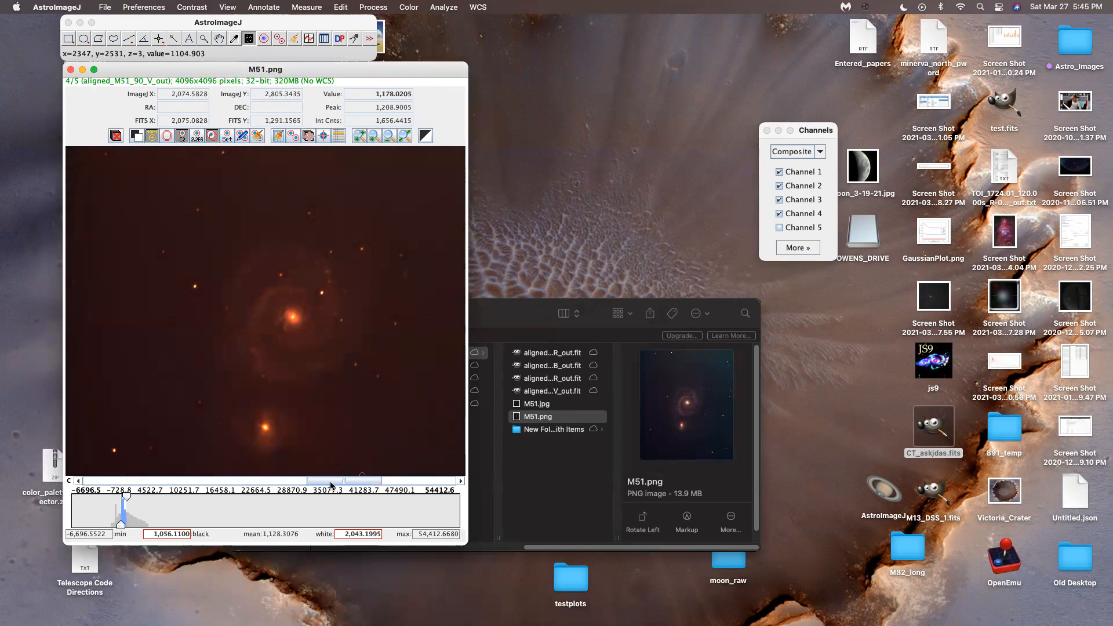
{"action": "left_click_drag", "start_coordinate": [331, 486], "coordinate": [423, 490]}
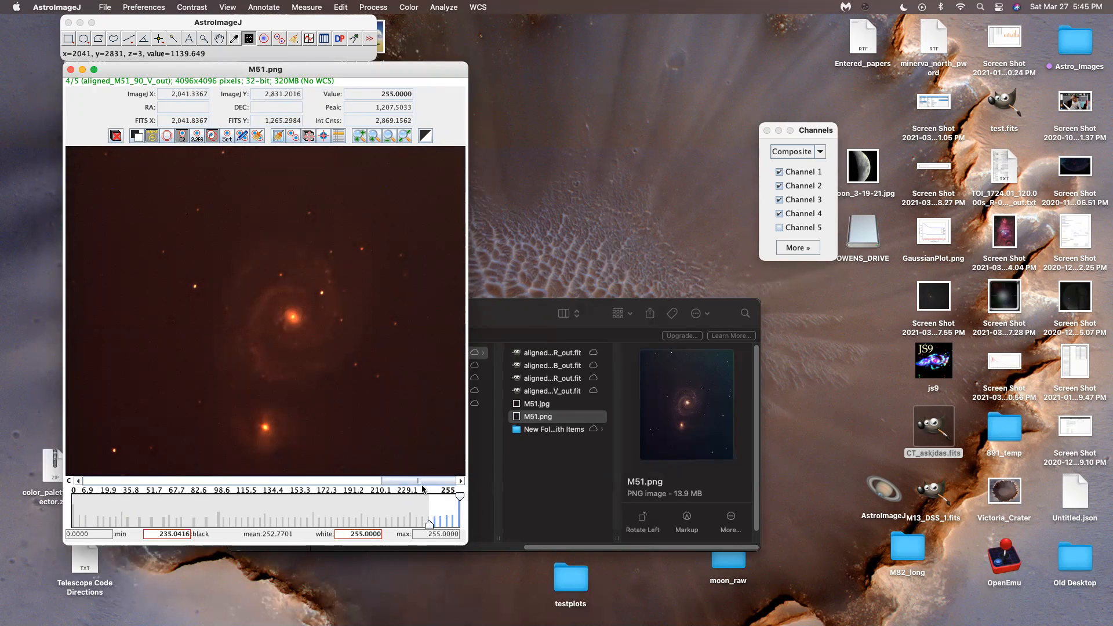
{"action": "left_click", "coordinate": [70, 70]}
- Import the aligned folder inside M51 as an image sequence of 4 images, using a virtual stack
{"action": "left_click", "coordinate": [104, 7]}
{"action": "mouse_move", "coordinate": [116, 87]}
{"action": "left_click", "coordinate": [199, 88]}
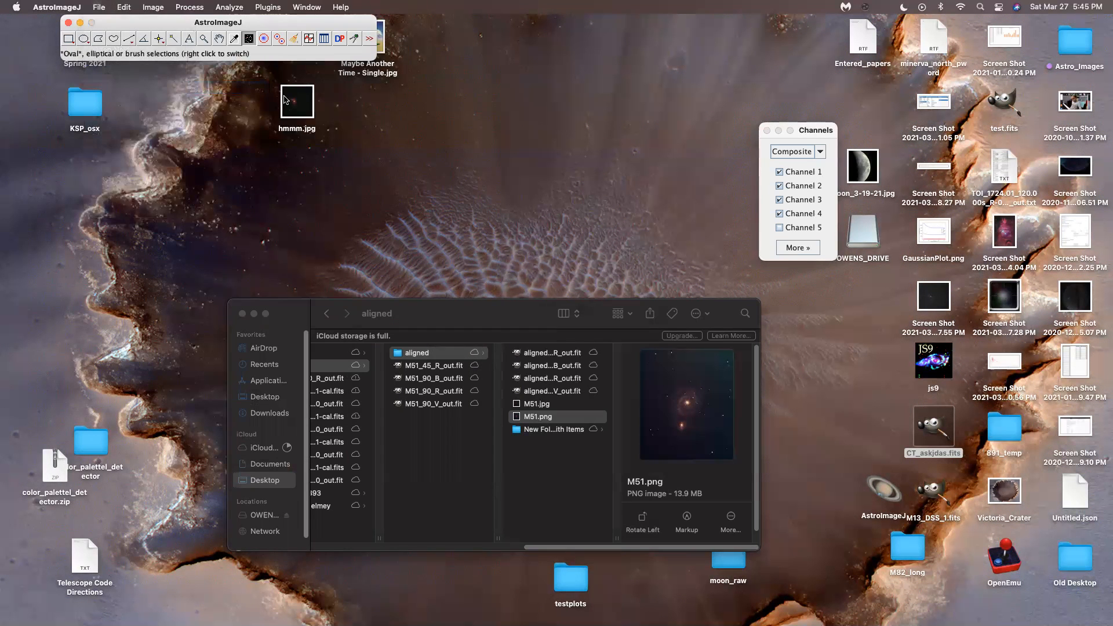
{"action": "left_click", "coordinate": [696, 181]}
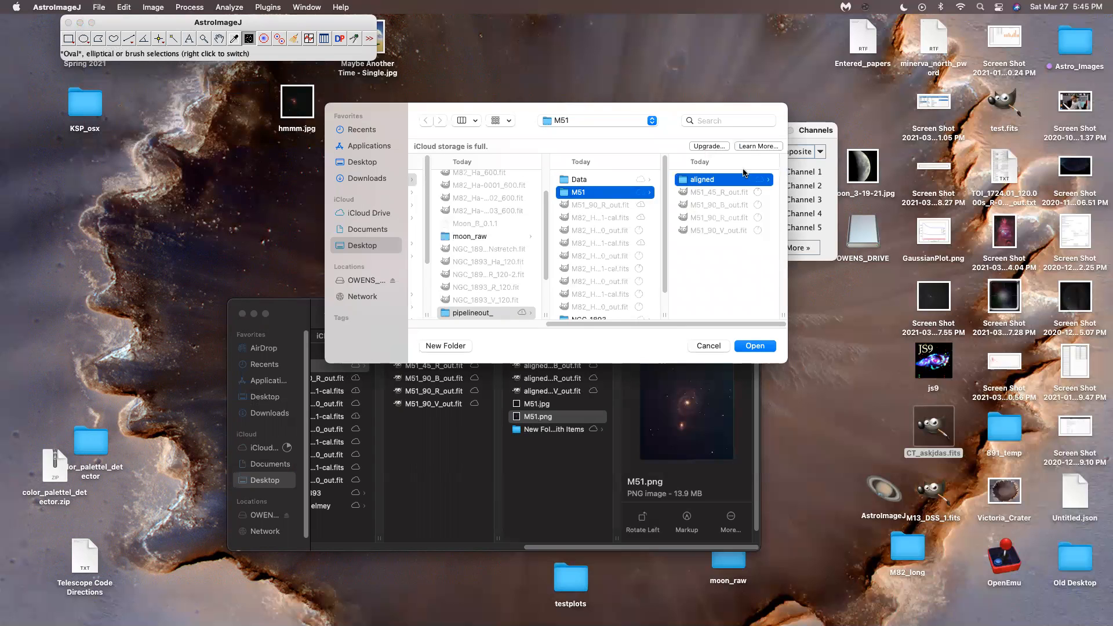
{"action": "left_click", "coordinate": [755, 346]}
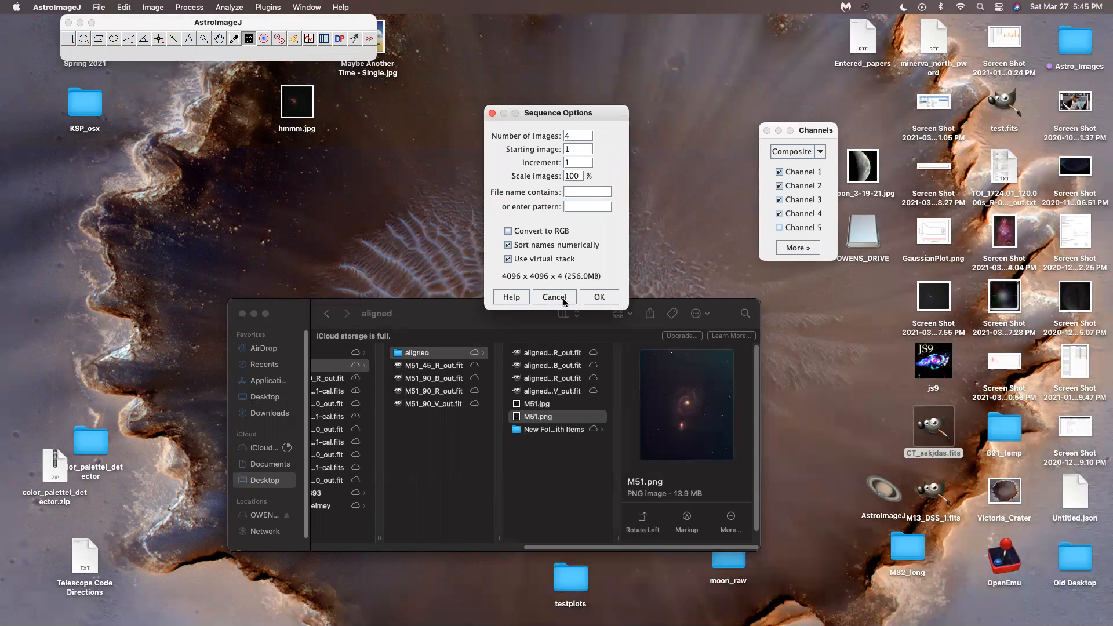
{"action": "left_click", "coordinate": [599, 296]}
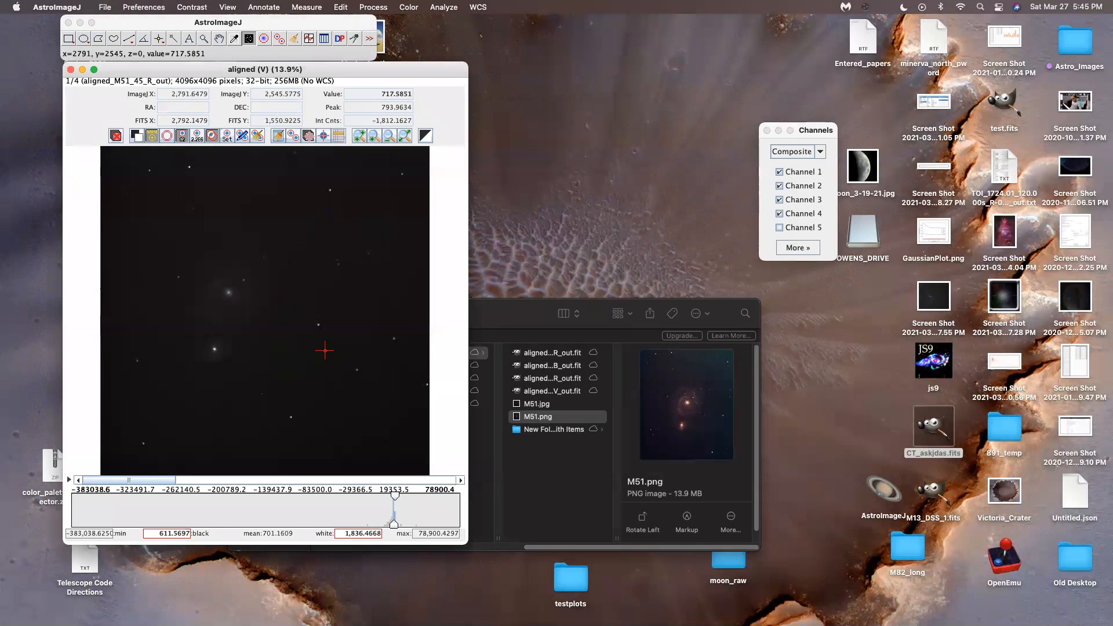
- Check the aligned stack's slices and make it a composite color image in Composite display mode
{"action": "left_click_drag", "start_coordinate": [127, 478], "coordinate": [409, 484]}
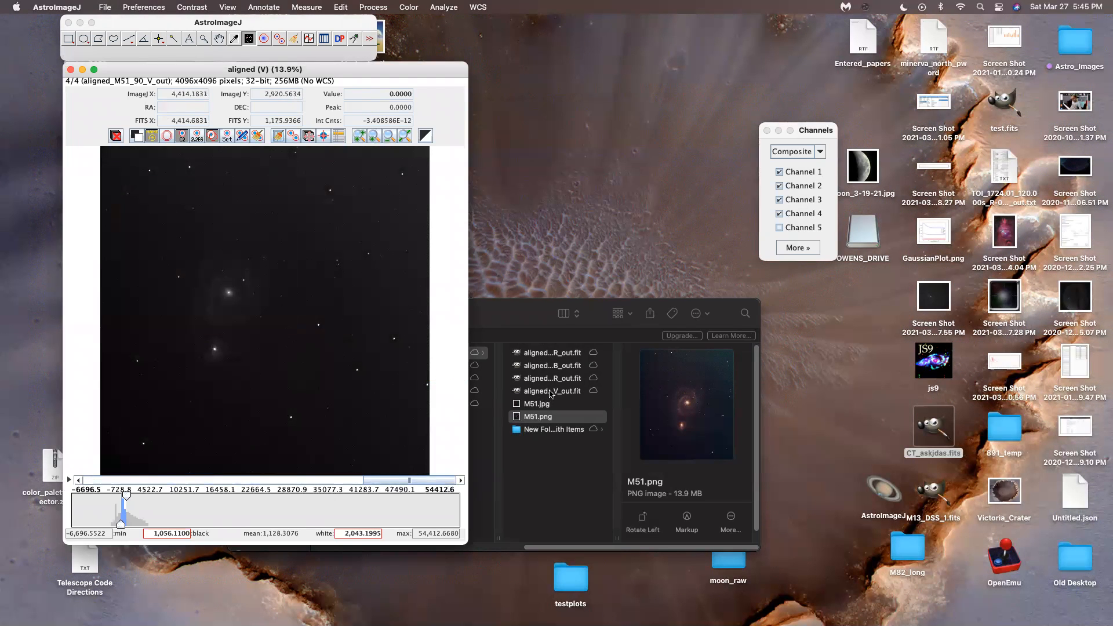
{"action": "mouse_move", "coordinate": [199, 73]}
{"action": "left_mouse_down"}
{"action": "mouse_move", "coordinate": [213, 70]}
{"action": "mouse_move", "coordinate": [198, 69]}
{"action": "left_mouse_up"}
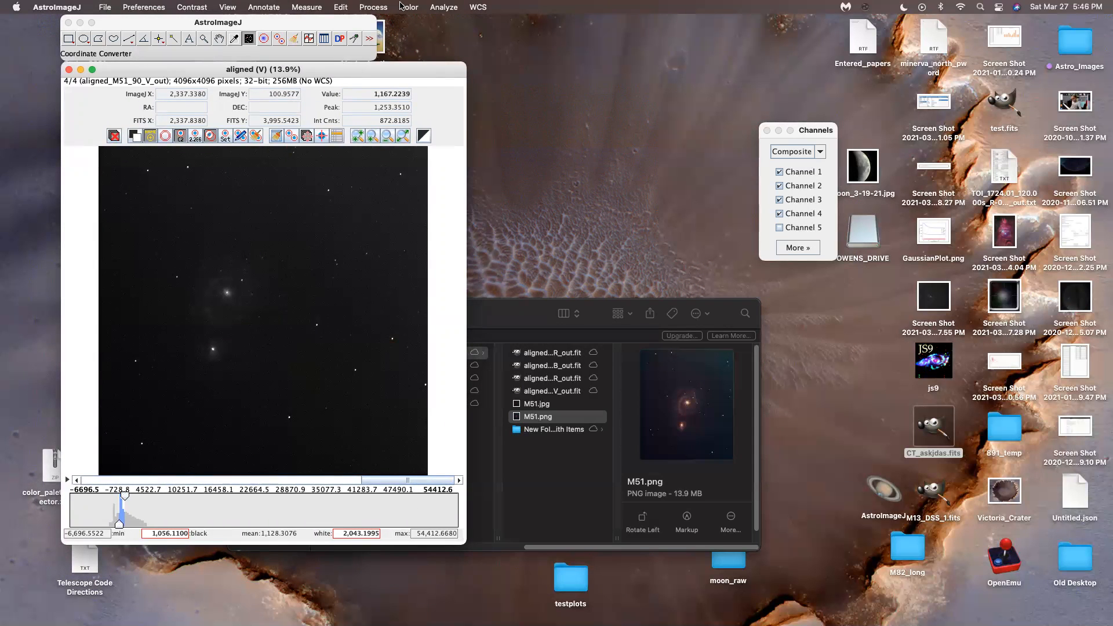
{"action": "left_click", "coordinate": [443, 7]}
{"action": "left_click", "coordinate": [684, 123]}
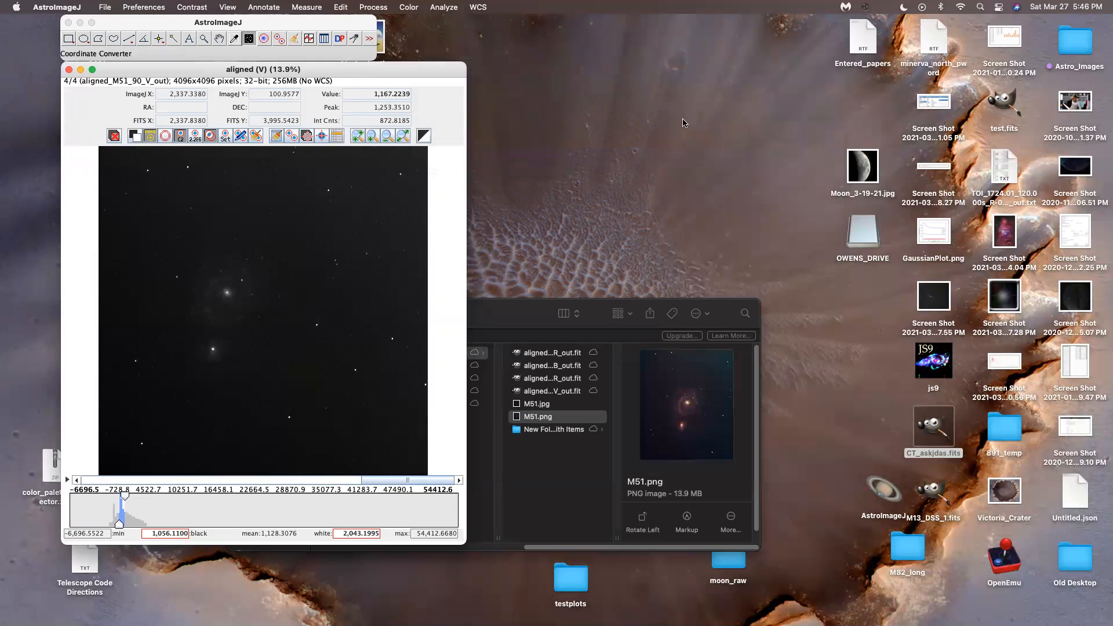
{"action": "left_click", "coordinate": [403, 7]}
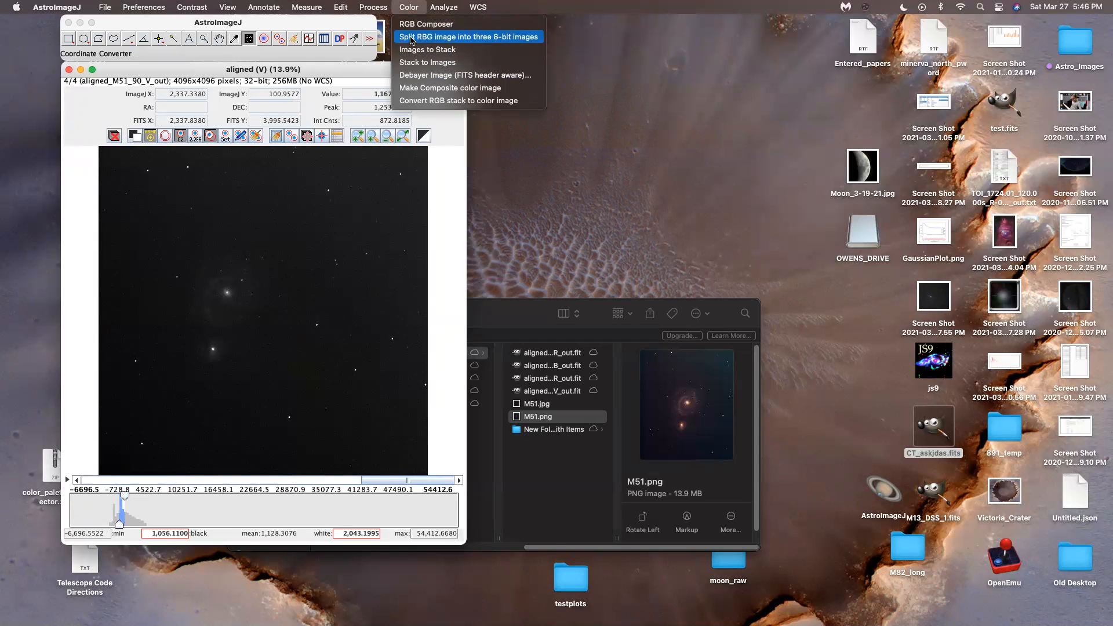
{"action": "left_click", "coordinate": [417, 88]}
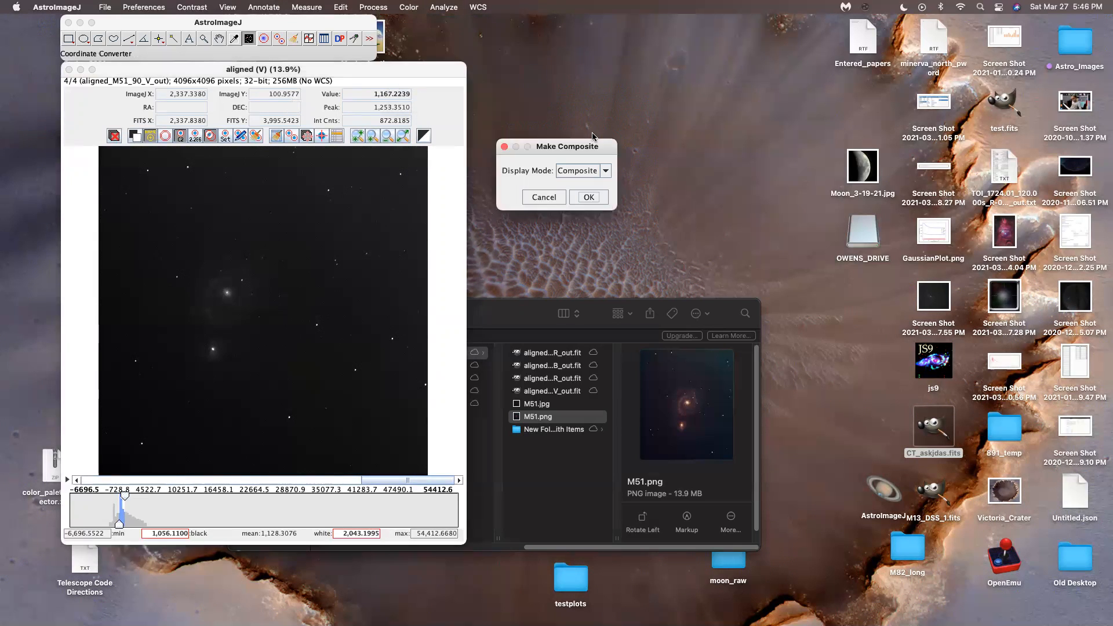
{"action": "left_click", "coordinate": [587, 197]}
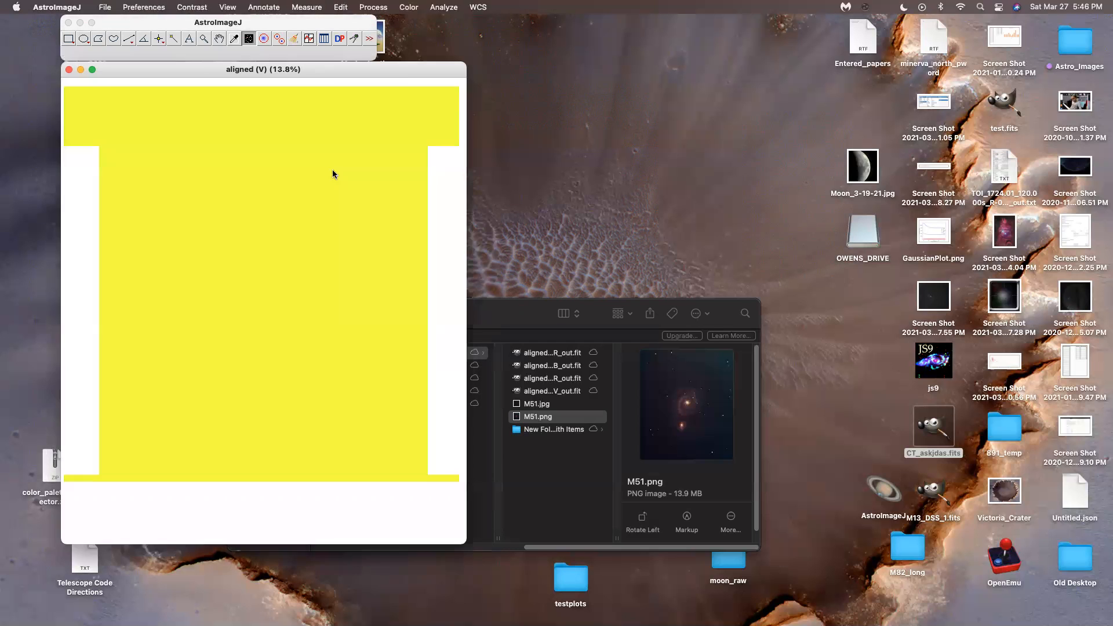
- Inspect the new composite and assign Grays to its first channel, aligned_M51_45_R_out
{"action": "mouse_move", "coordinate": [125, 480]}
{"action": "left_mouse_down"}
{"action": "mouse_move", "coordinate": [371, 502]}
{"action": "mouse_move", "coordinate": [126, 493]}
{"action": "left_mouse_up"}
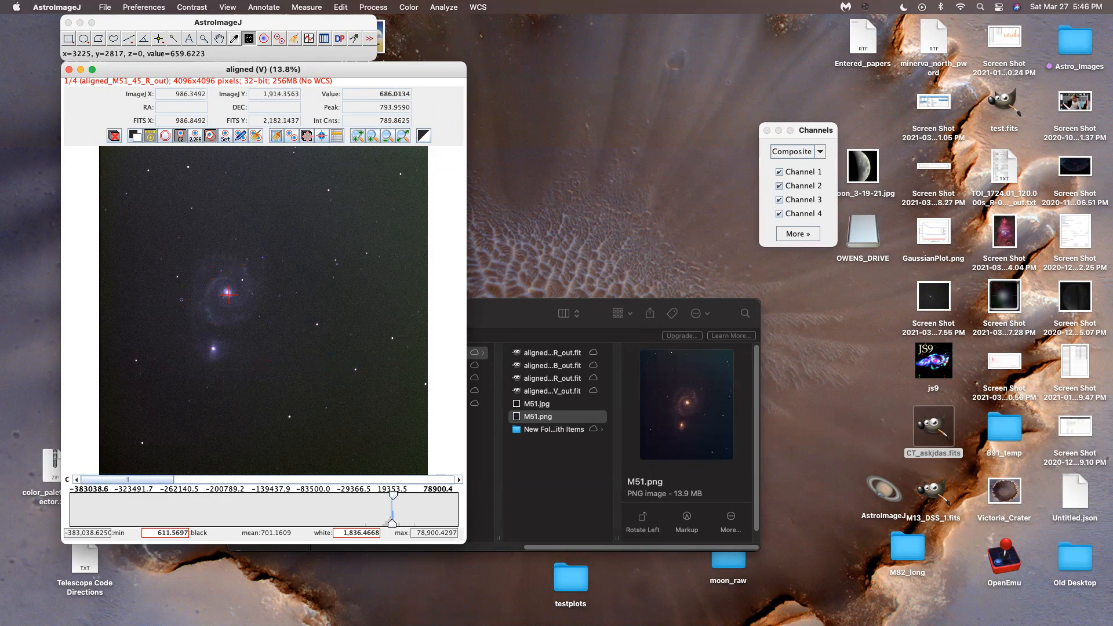
{"action": "scroll", "coordinate": [237, 264], "scroll_direction": "up", "scroll_amount": 5}
{"action": "scroll", "coordinate": [222, 280], "scroll_direction": "down", "scroll_amount": 4}
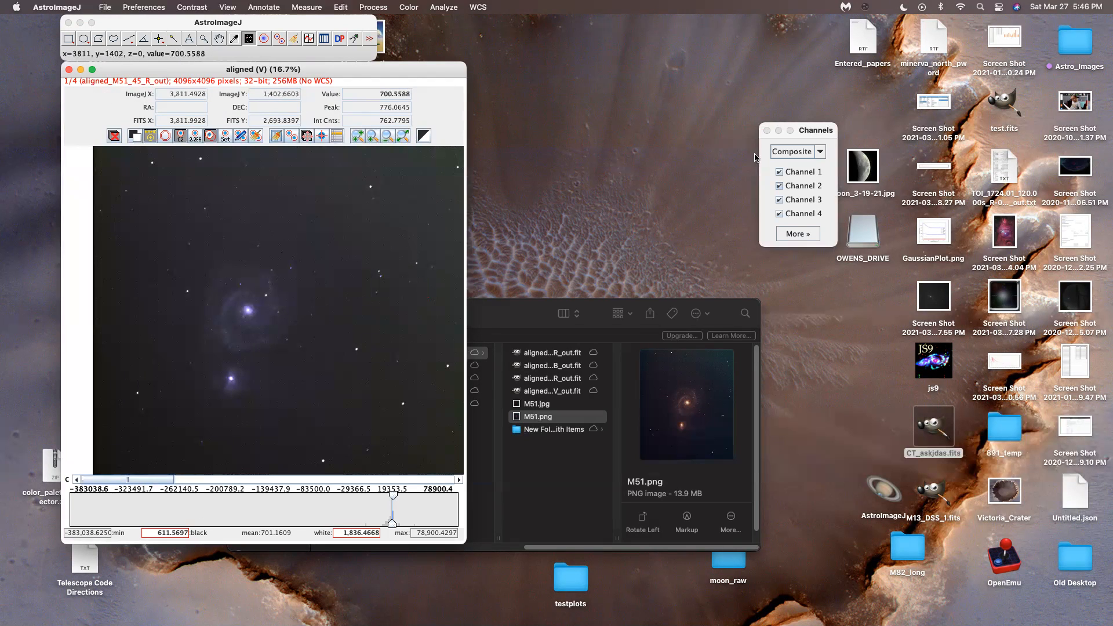
{"action": "left_click", "coordinate": [792, 234]}
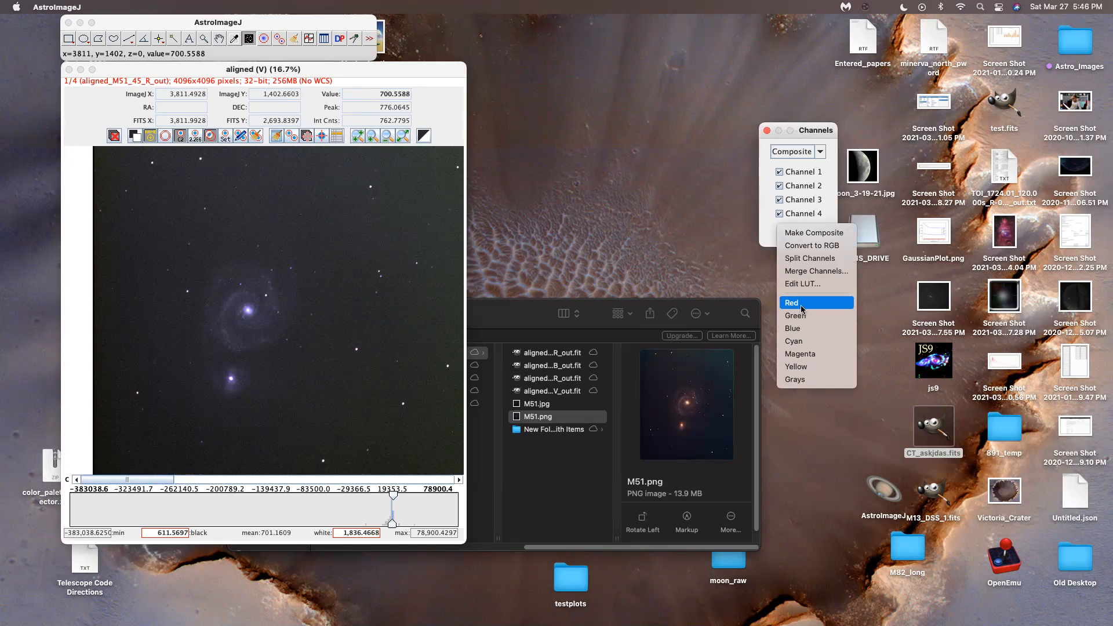
{"action": "left_click", "coordinate": [792, 234]}
{"action": "left_click", "coordinate": [799, 234]}
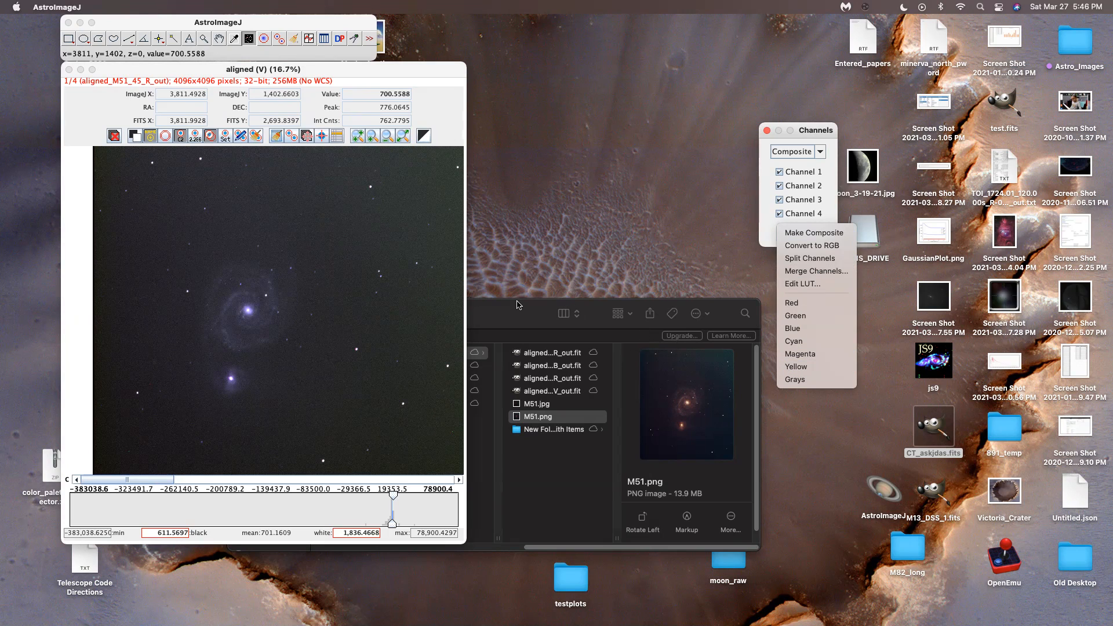
{"action": "left_click", "coordinate": [763, 228]}
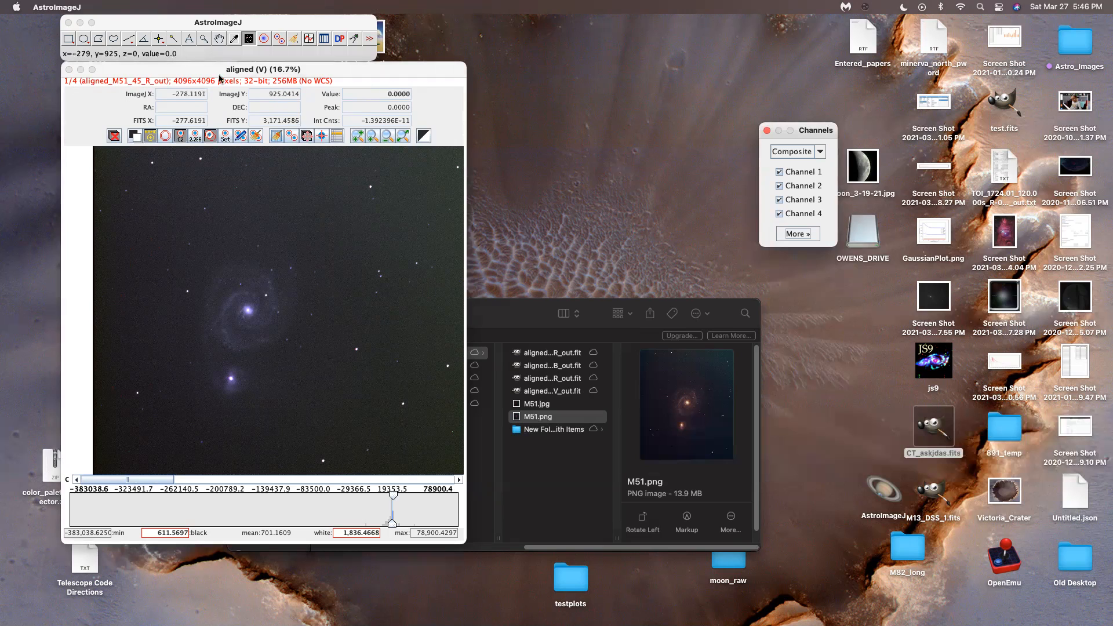
{"action": "left_click", "coordinate": [809, 239]}
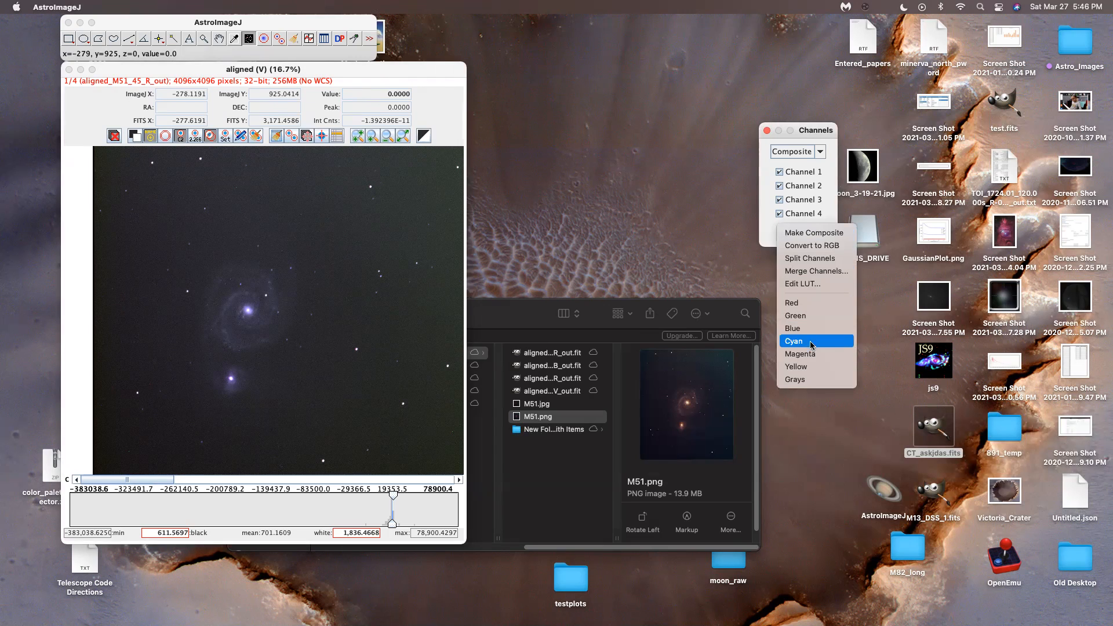
{"action": "left_click", "coordinate": [803, 380]}
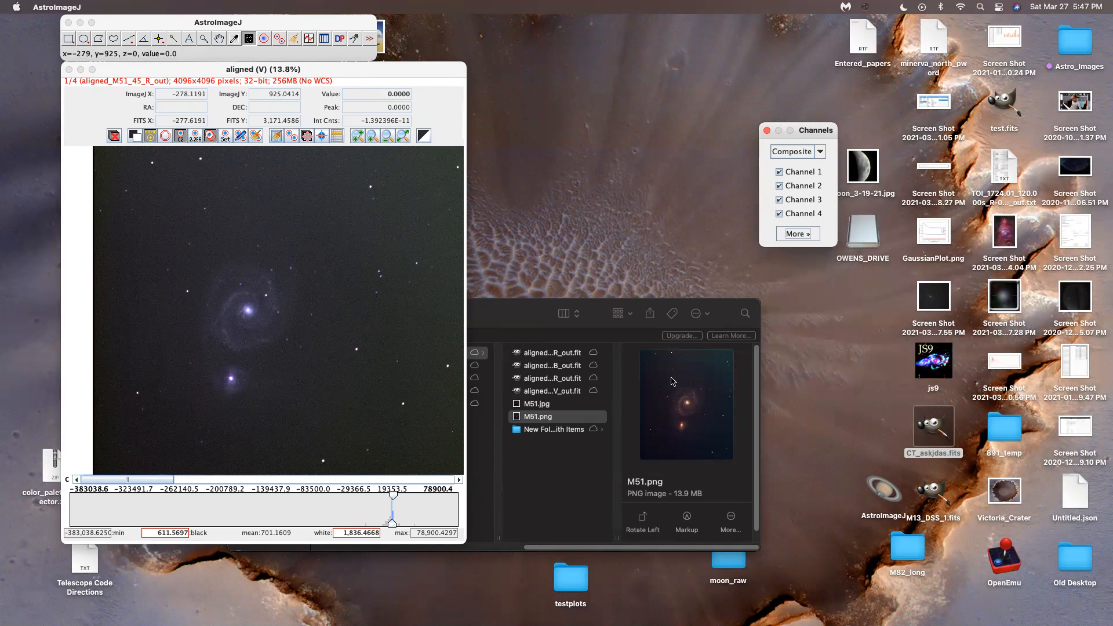
- Assign Blue to the second channel, aligned_M51_90_B_out
{"action": "left_click_drag", "start_coordinate": [132, 482], "coordinate": [196, 480]}
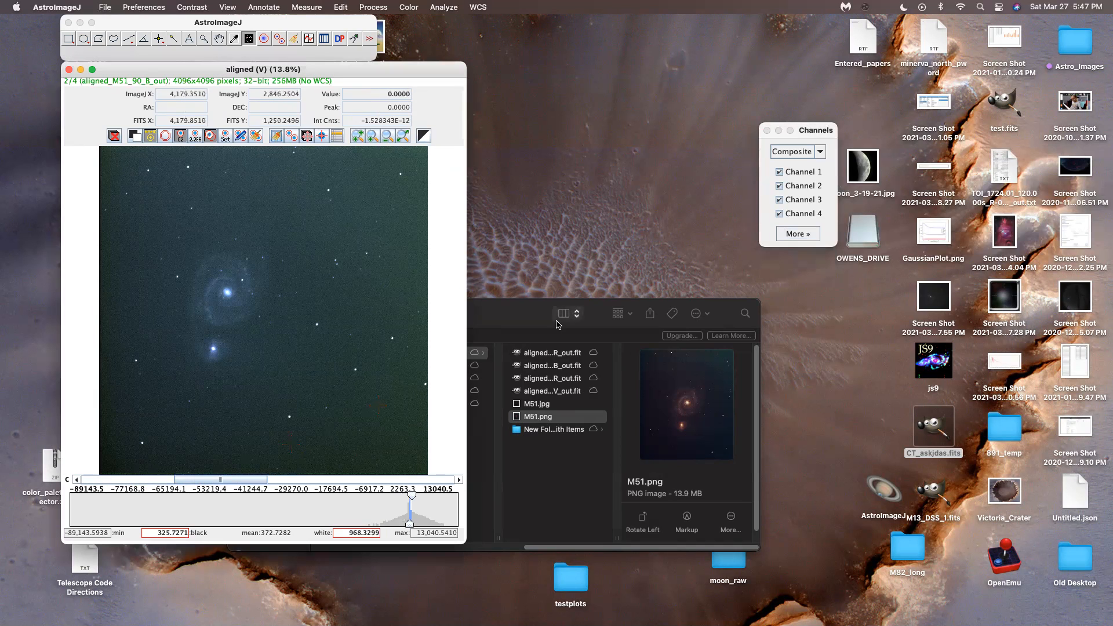
{"action": "left_click", "coordinate": [794, 233]}
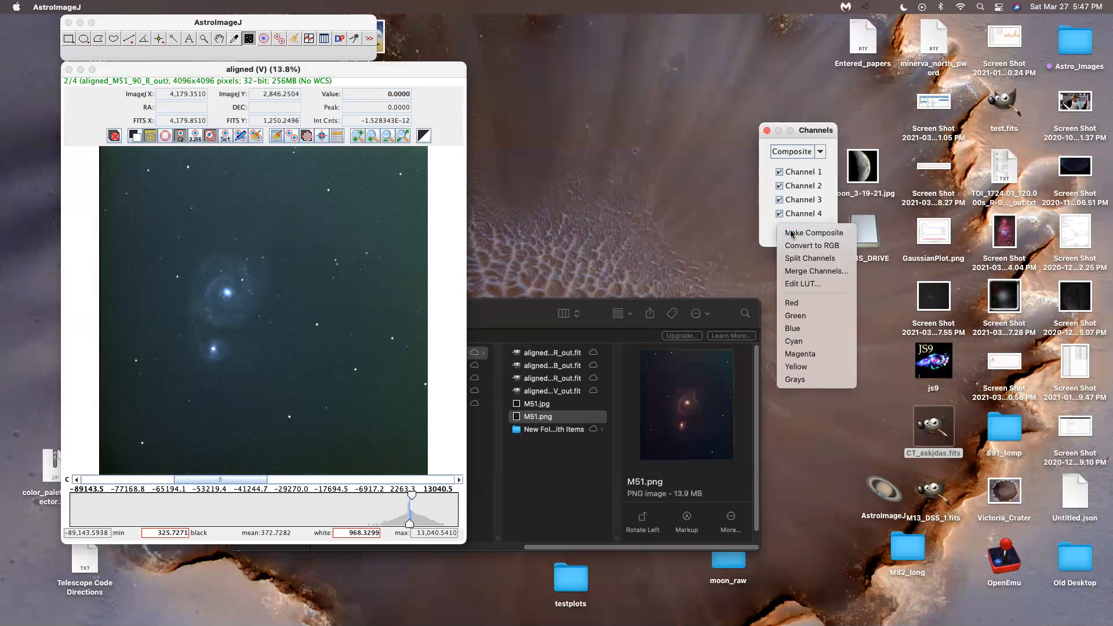
{"action": "left_click", "coordinate": [790, 324]}
- Assign Red to the third channel, aligned_M51_90_R_out
{"action": "left_click", "coordinate": [228, 477]}
{"action": "left_click_drag", "start_coordinate": [228, 476], "coordinate": [290, 475]}
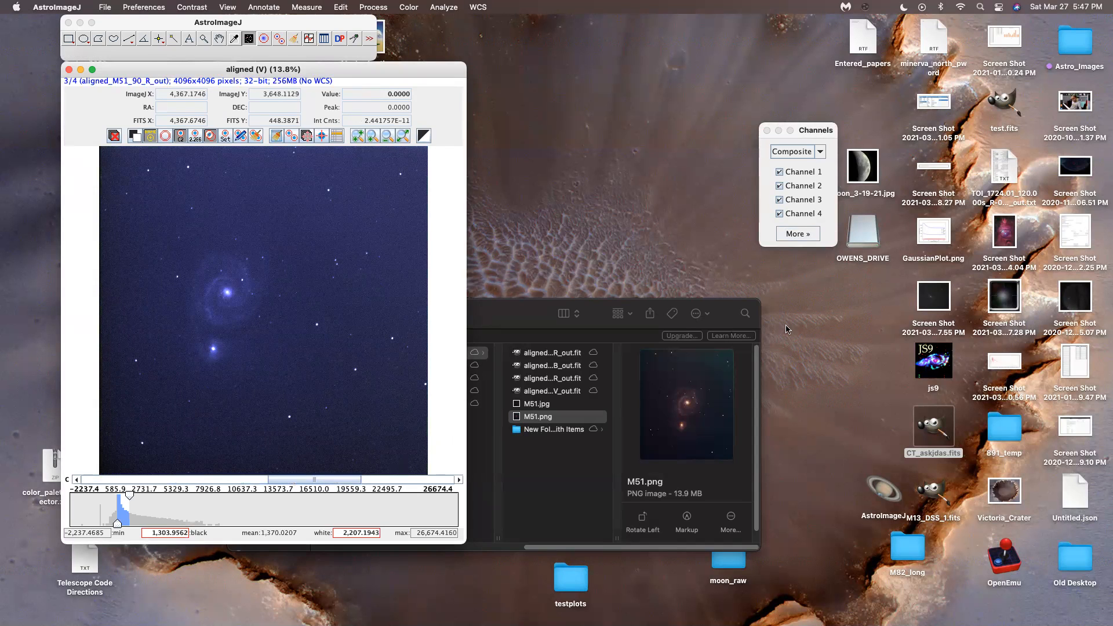
{"action": "left_click", "coordinate": [798, 233]}
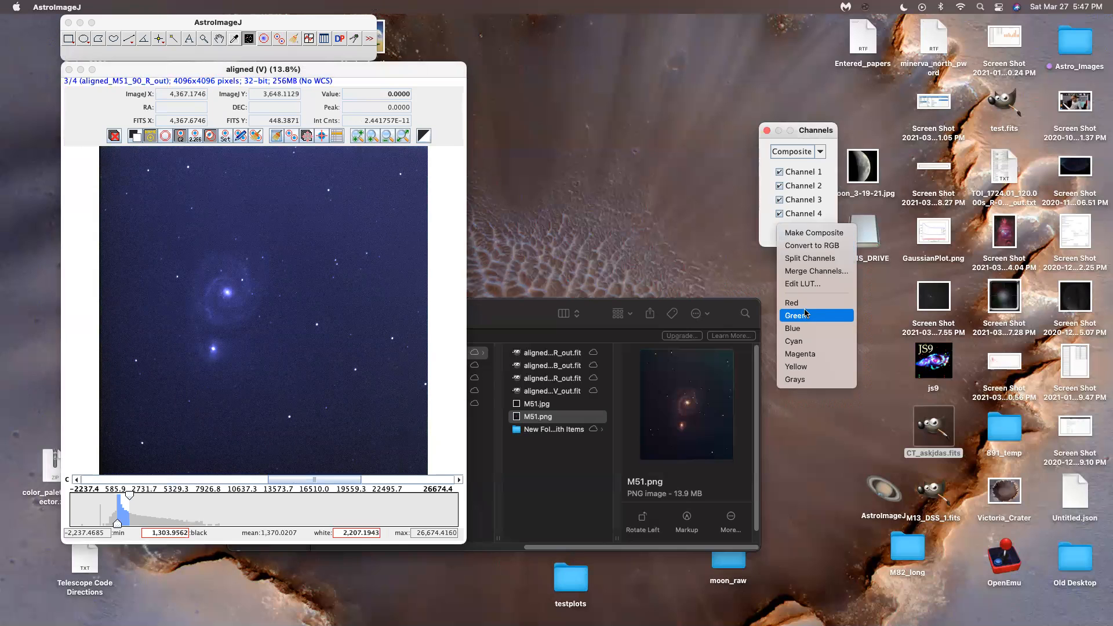
{"action": "left_click", "coordinate": [804, 304]}
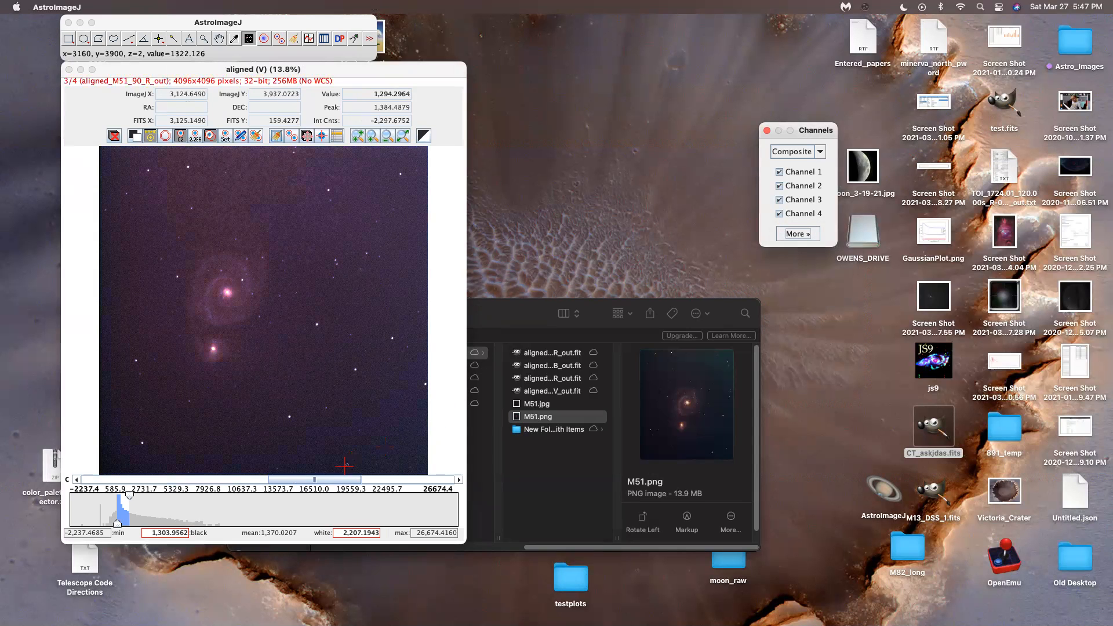
- Assign Green to the fourth channel, aligned_M51_90_V_out
{"action": "left_click_drag", "start_coordinate": [333, 479], "coordinate": [426, 489]}
{"action": "left_click", "coordinate": [812, 234]}
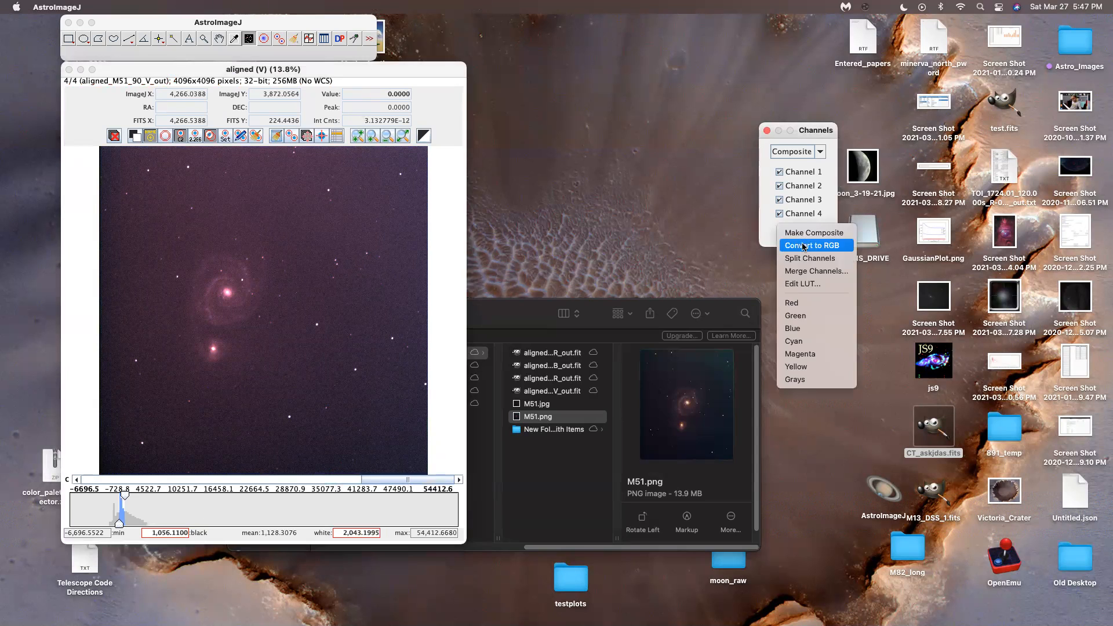
{"action": "left_click", "coordinate": [793, 320]}
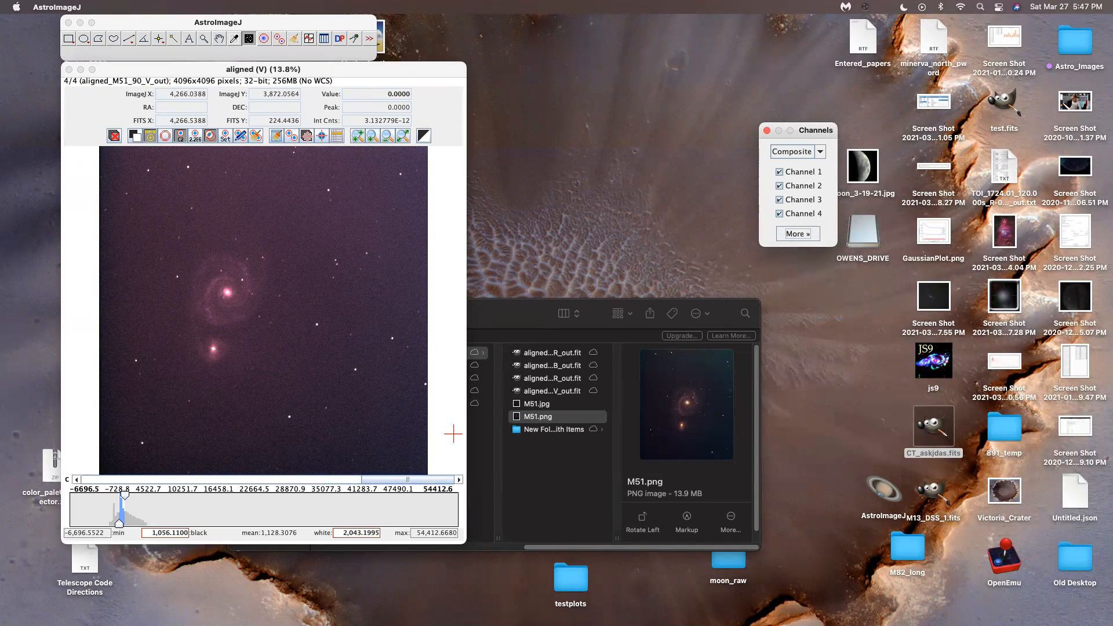
- Examine the recolored M51 composite around the galaxy and its companion
{"action": "scroll", "coordinate": [240, 314], "scroll_direction": "up", "scroll_amount": 3}
{"action": "left_click", "coordinate": [240, 313]}
{"action": "scroll", "coordinate": [286, 326], "scroll_direction": "down", "scroll_amount": 3}
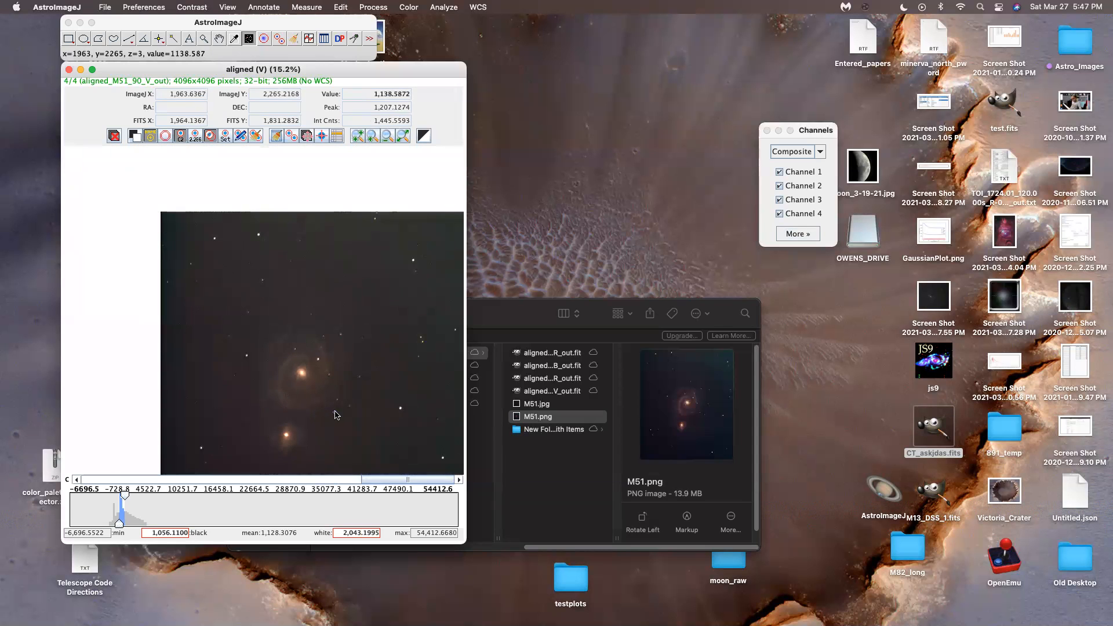
{"action": "scroll", "coordinate": [320, 371], "scroll_direction": "down", "scroll_amount": 1}
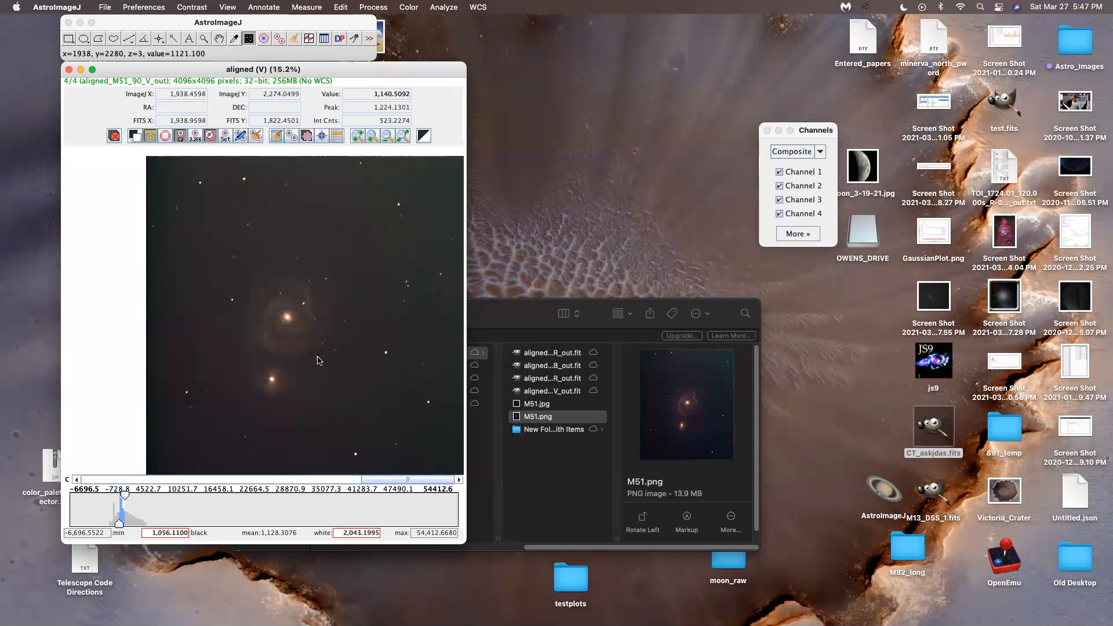
{"action": "scroll", "coordinate": [319, 365], "scroll_direction": "up", "scroll_amount": 2}
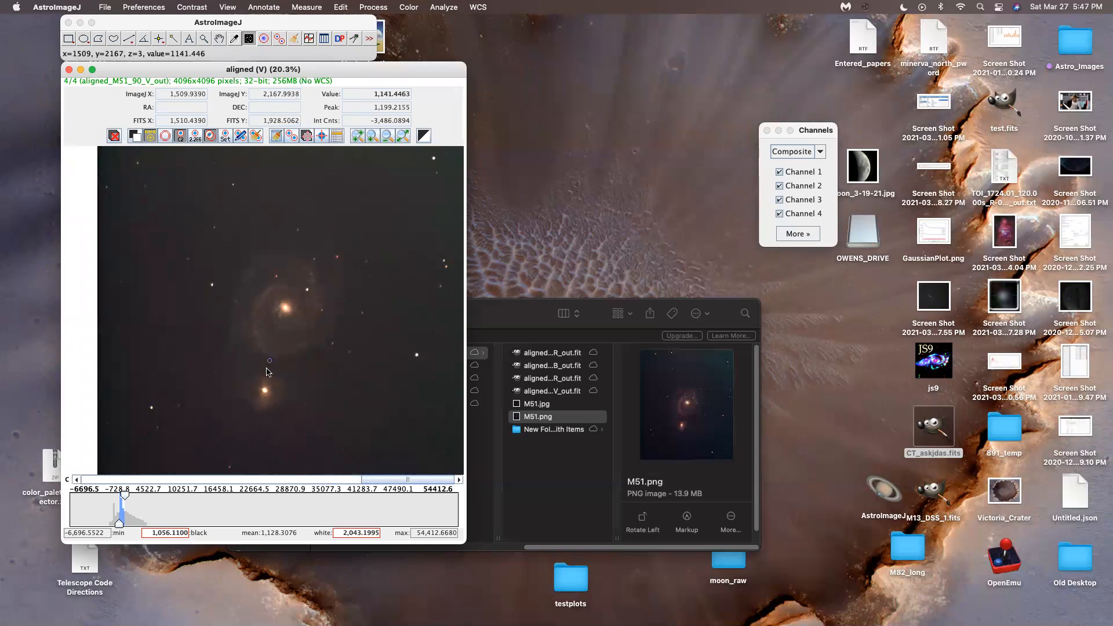
- Compare the composite with Channel 1 hidden and shown, and inspect the stars and spiral arms of M51 up close
{"action": "left_click", "coordinate": [779, 172]}
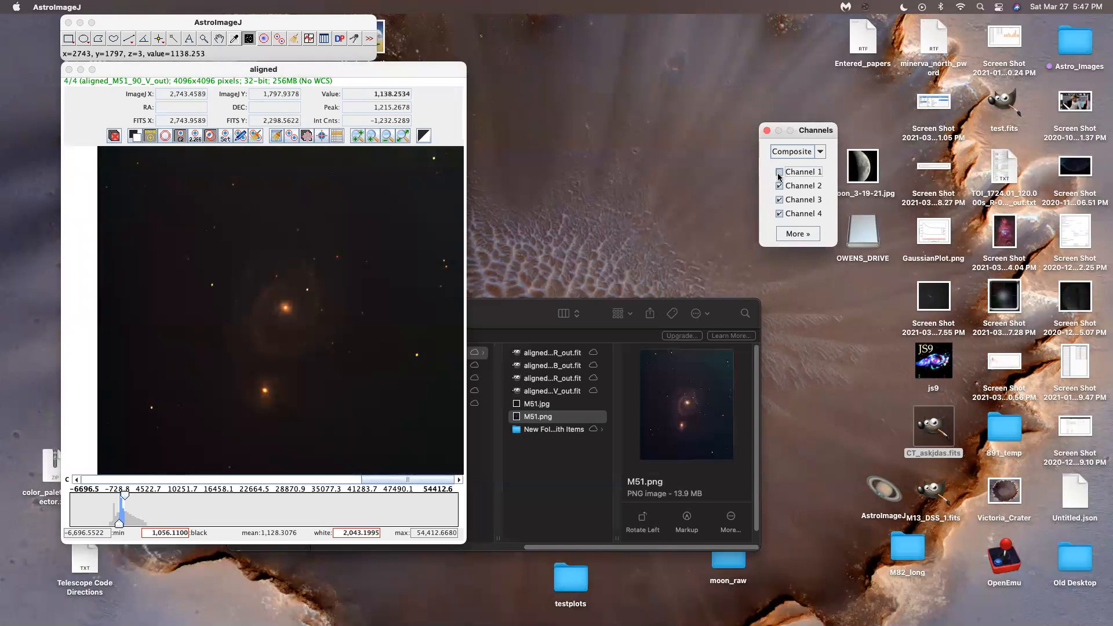
{"action": "left_click", "coordinate": [778, 172]}
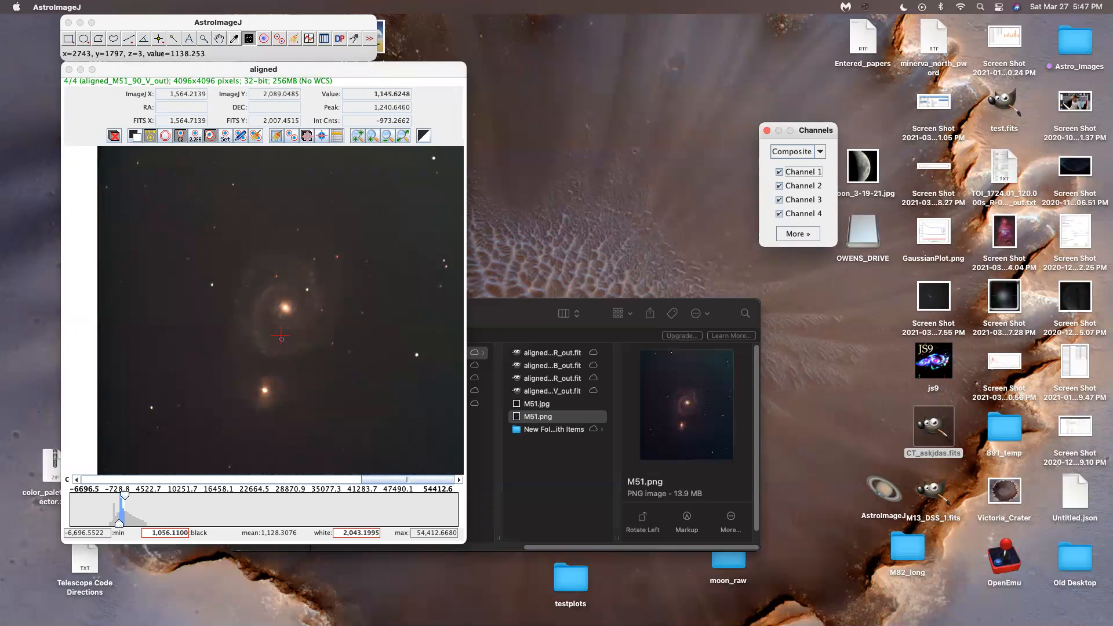
{"action": "left_click", "coordinate": [294, 335]}
{"action": "scroll", "coordinate": [294, 335], "scroll_direction": "up", "scroll_amount": 4}
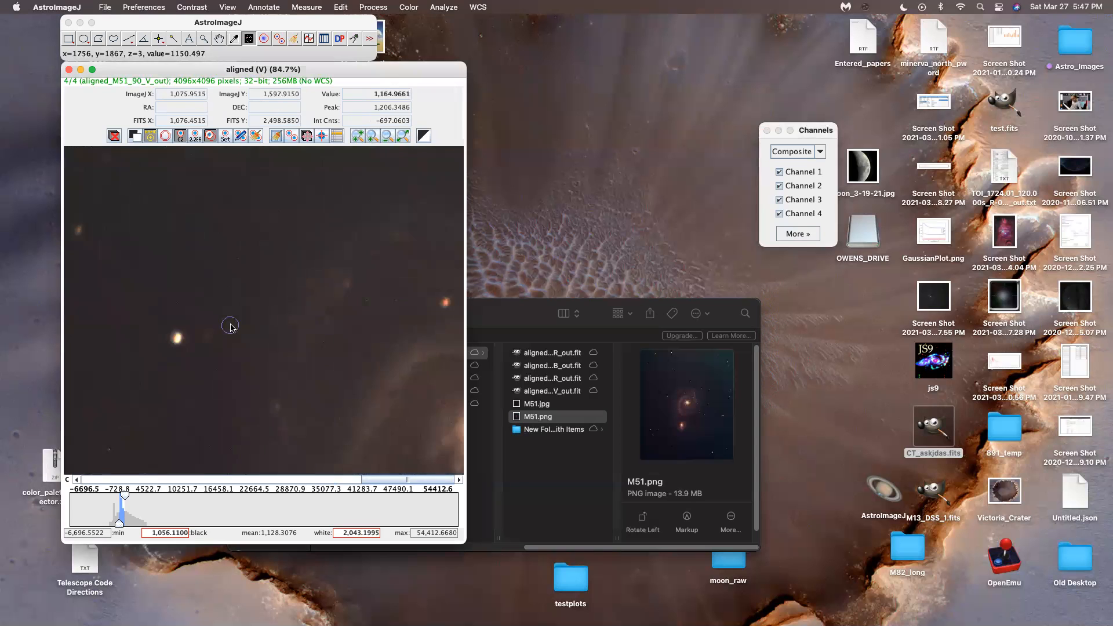
{"action": "scroll", "coordinate": [384, 403], "scroll_direction": "down", "scroll_amount": 3}
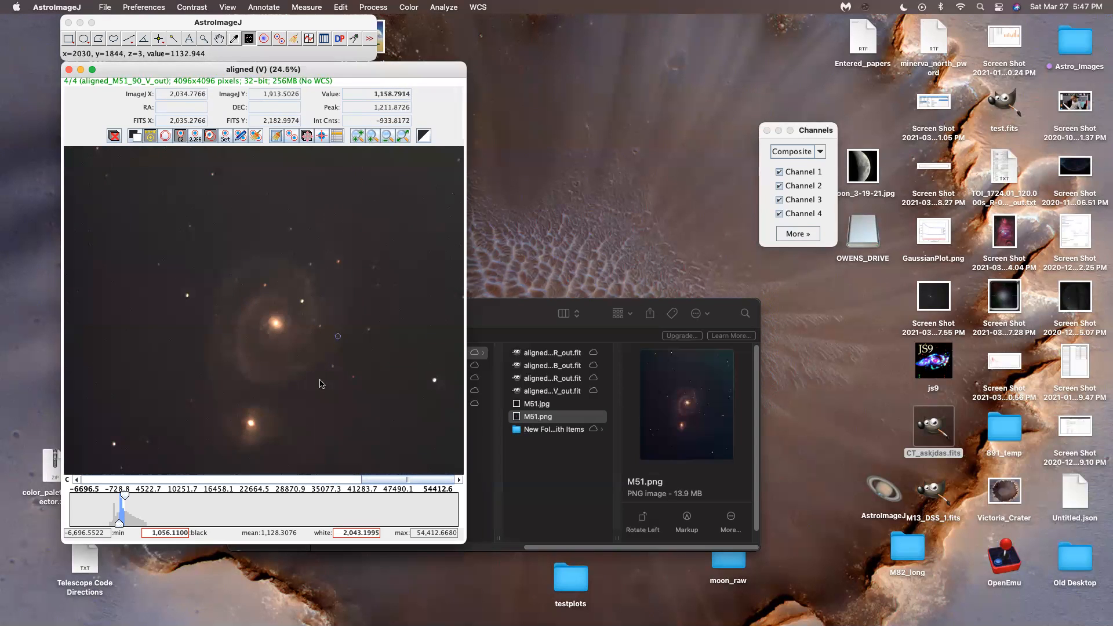
{"action": "scroll", "coordinate": [342, 400], "scroll_direction": "down", "scroll_amount": 1}
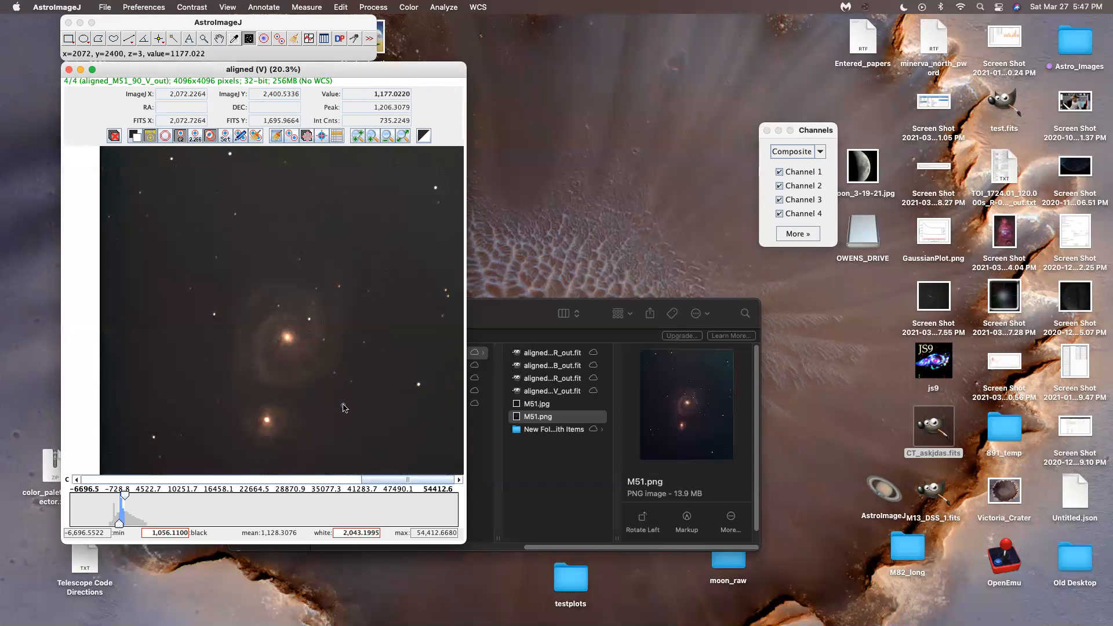